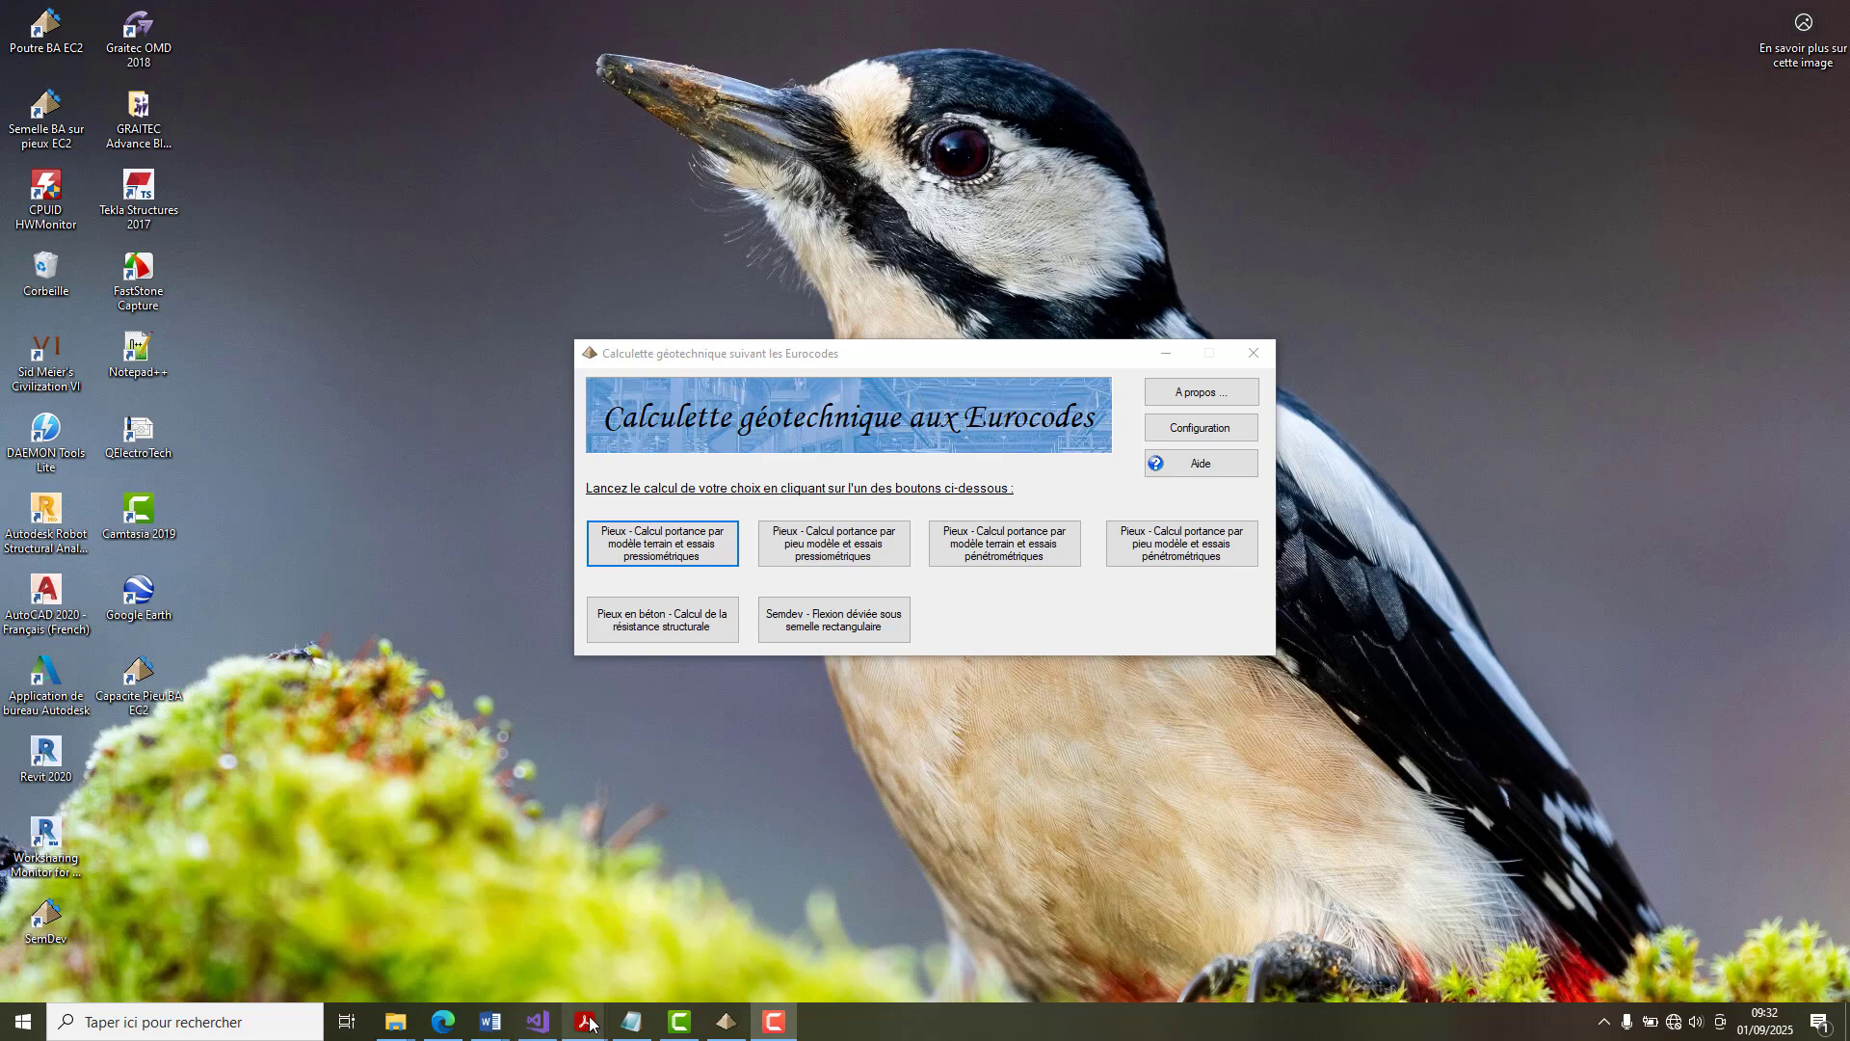
Open MecaSol_Pieux_Validation.pdf in Acrobat Reader and go to the Exemple n°2 section from its table of contents.
mouse_move(585, 1024)
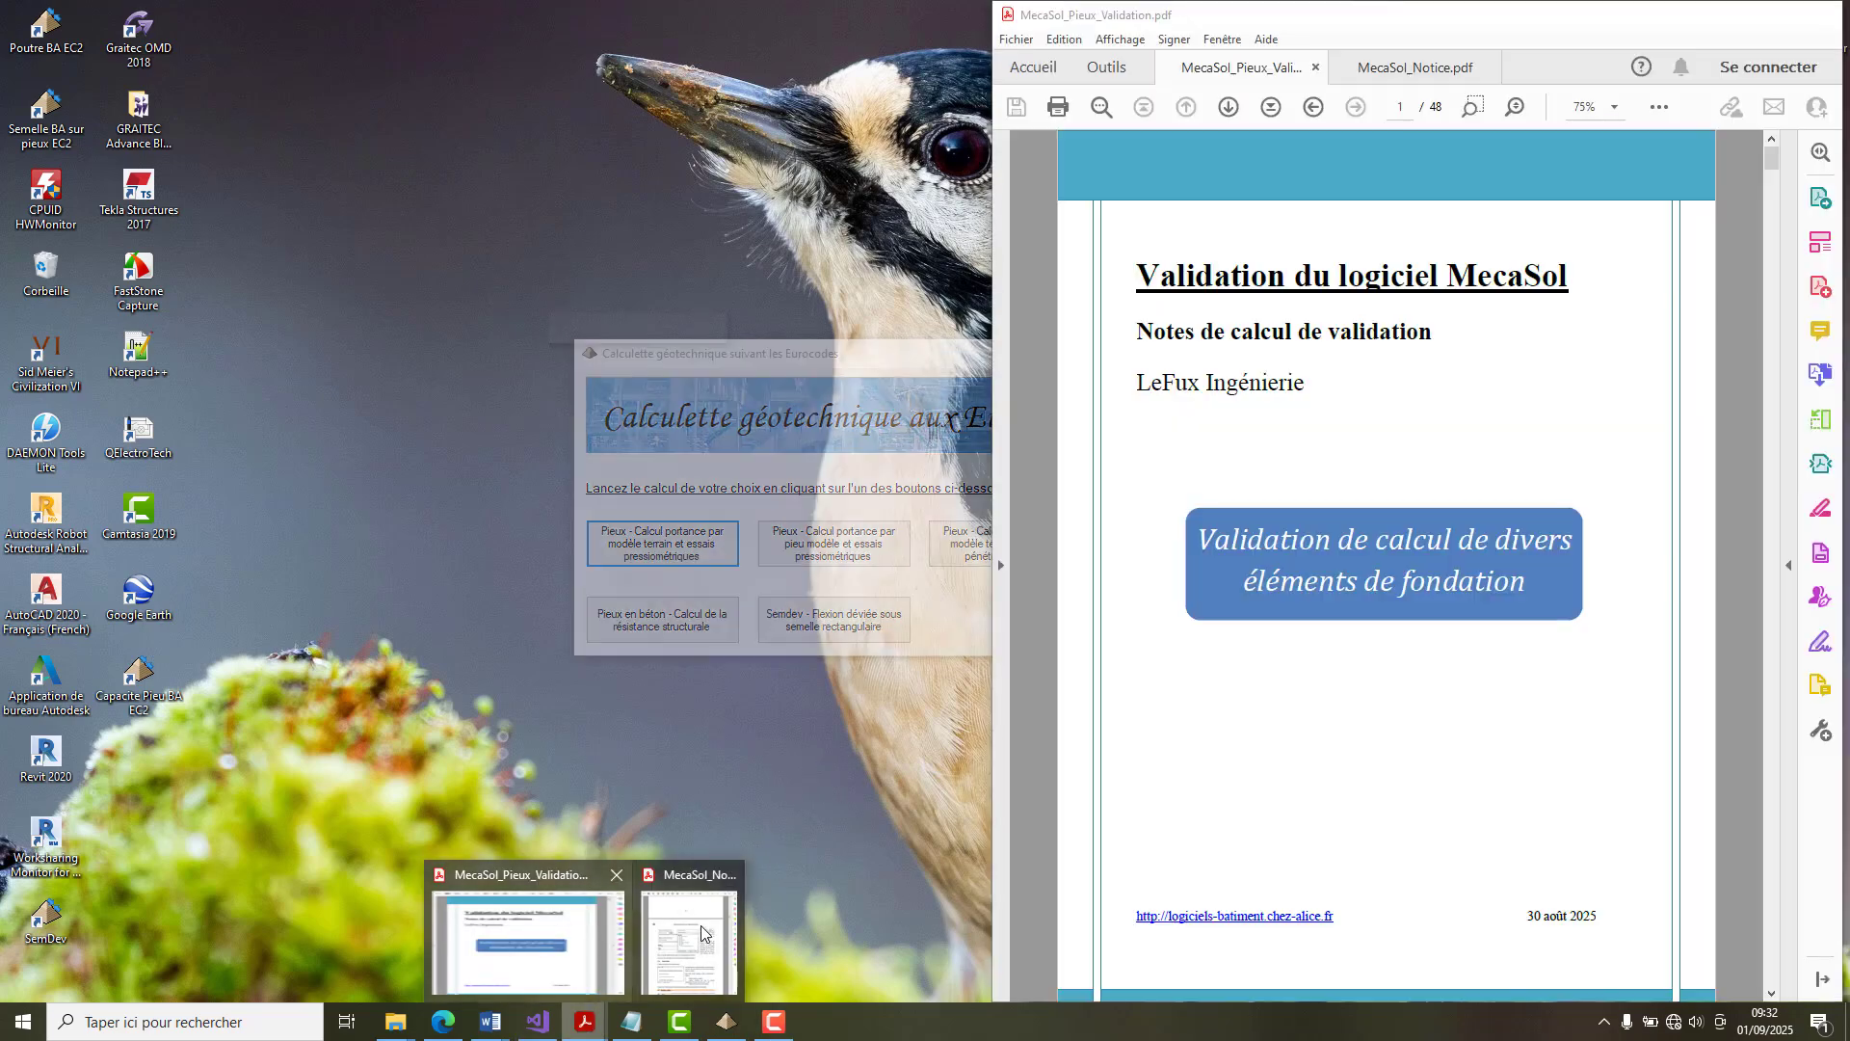
left_click(554, 975)
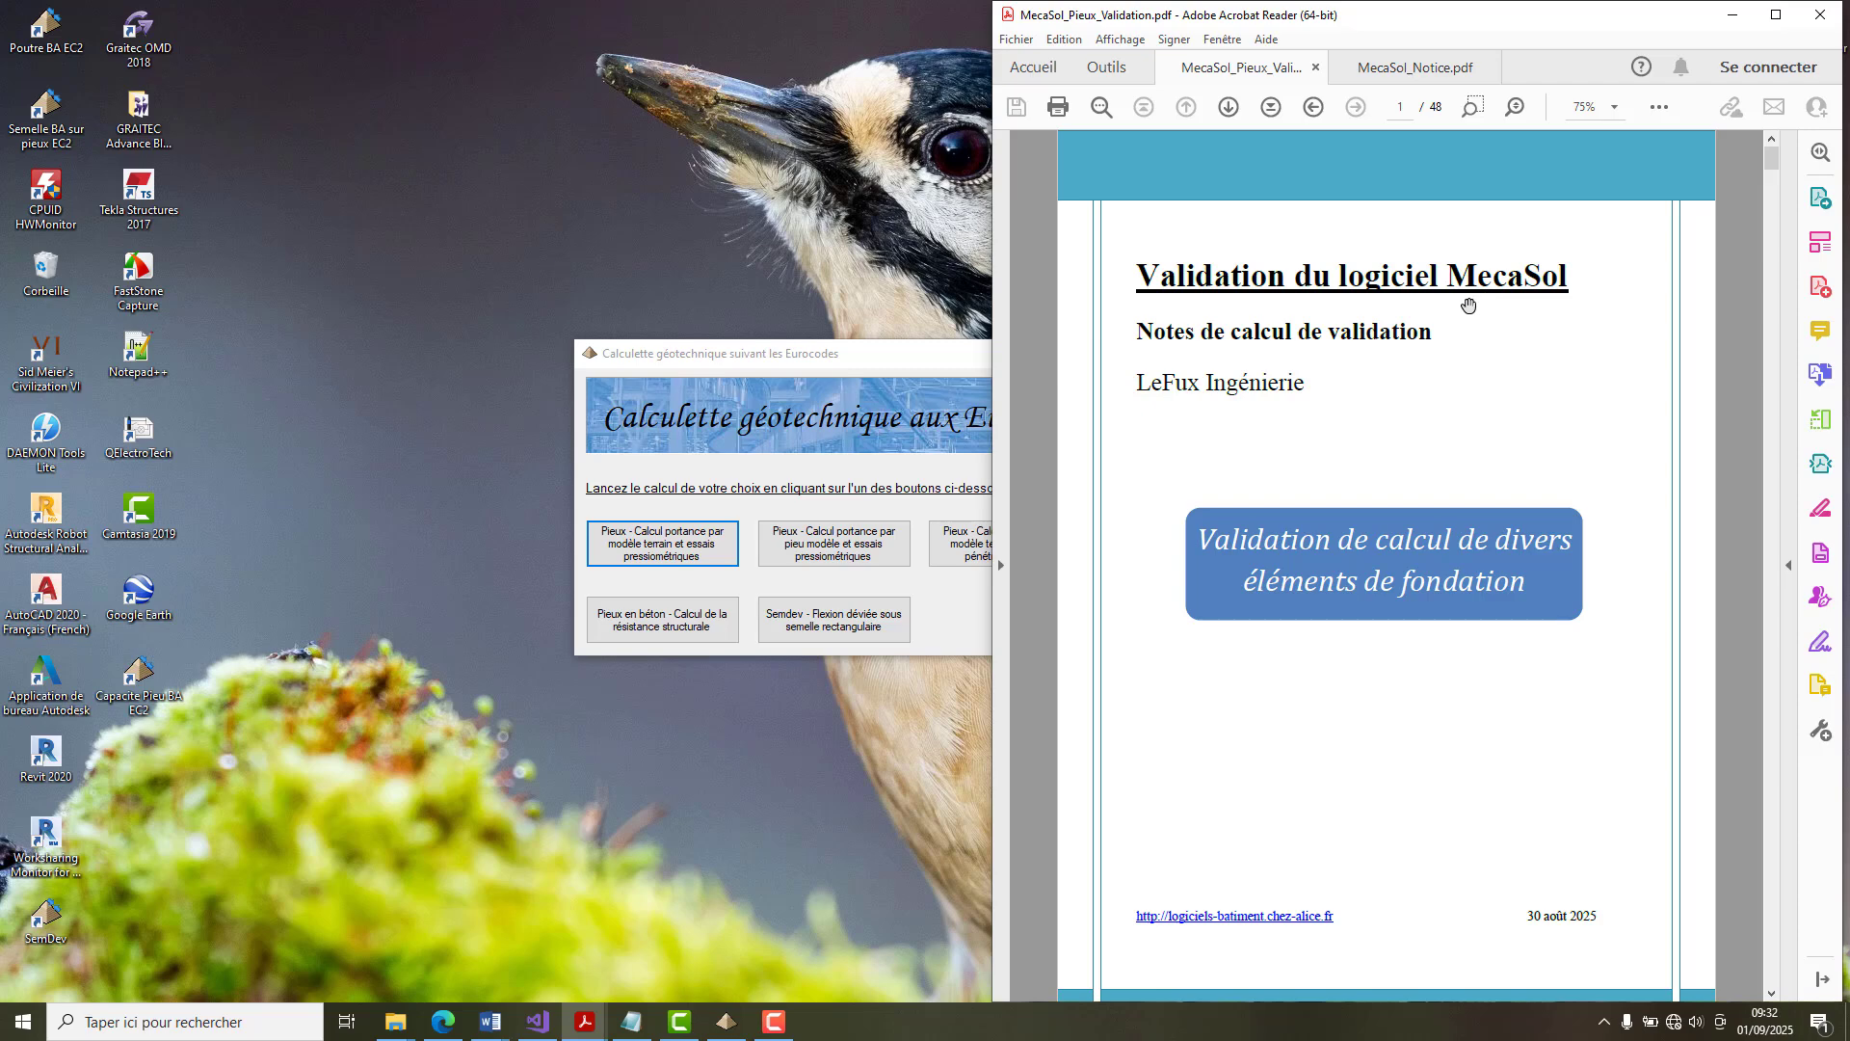
scroll(1482, 526, "down", 5)
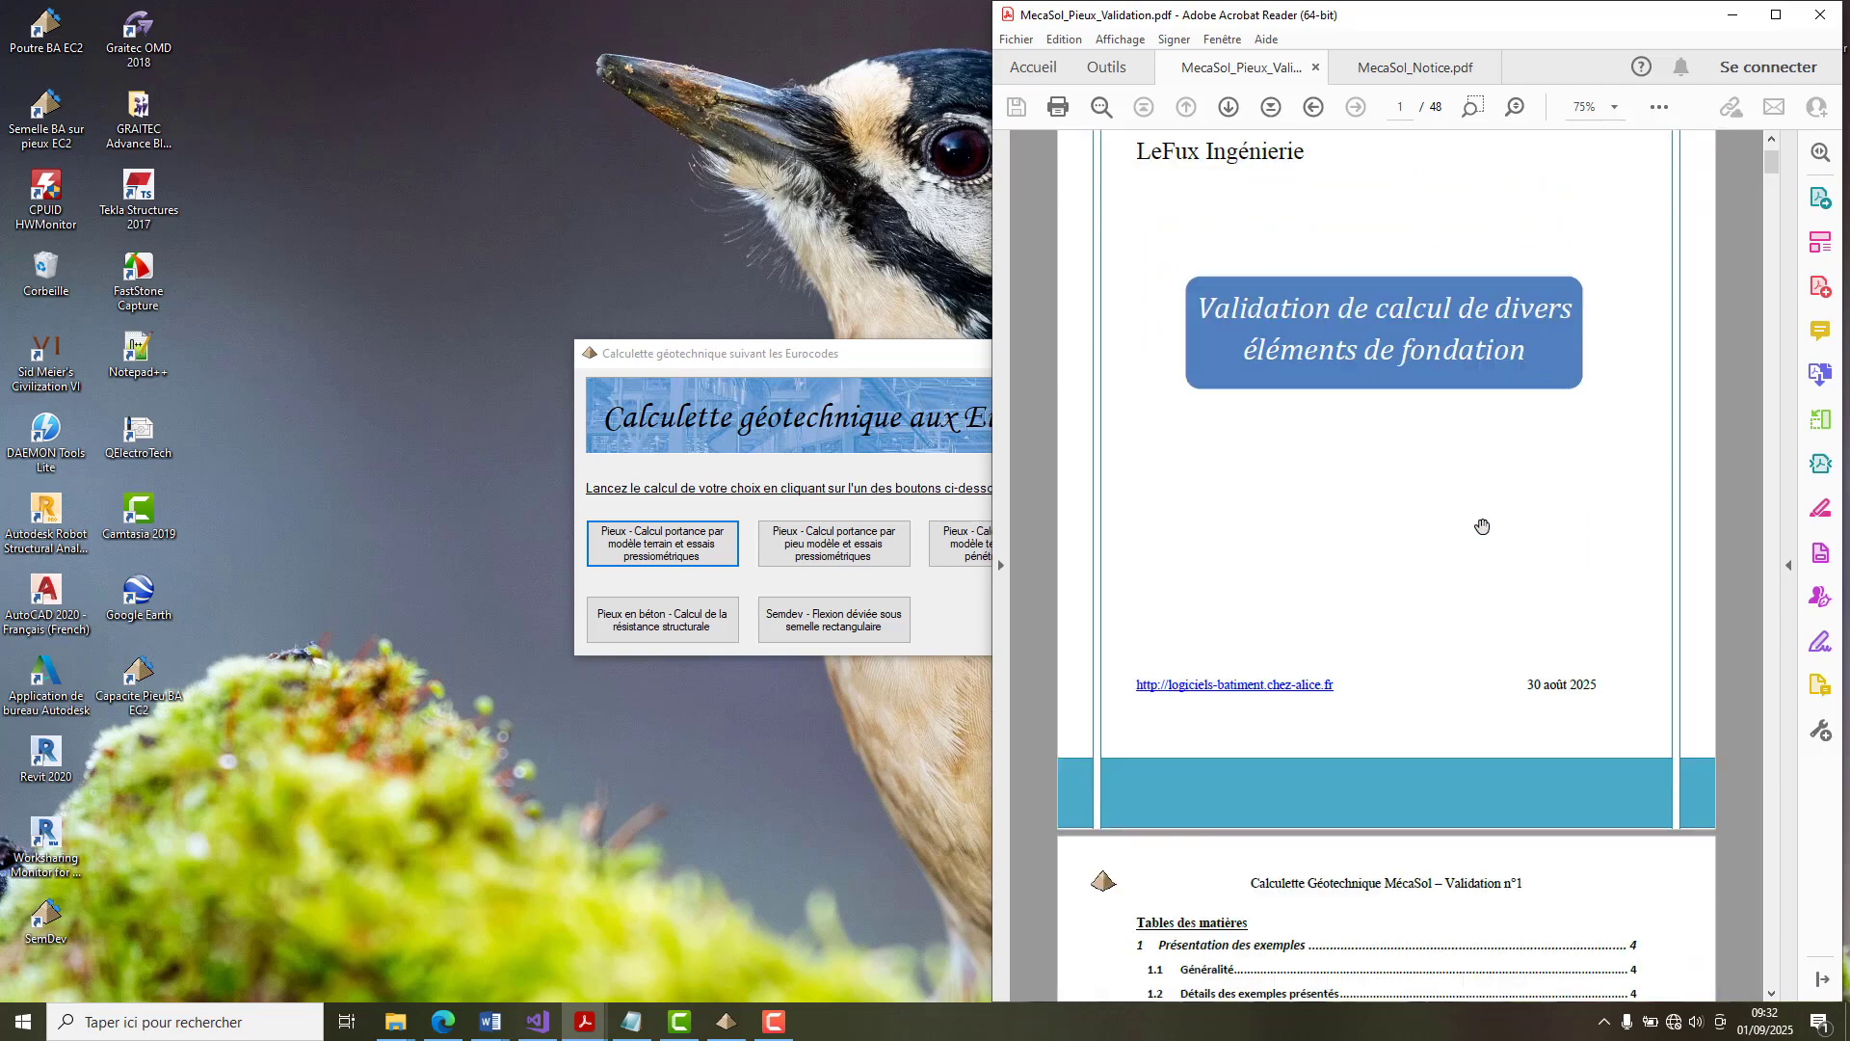
scroll(1482, 526, "down", 5)
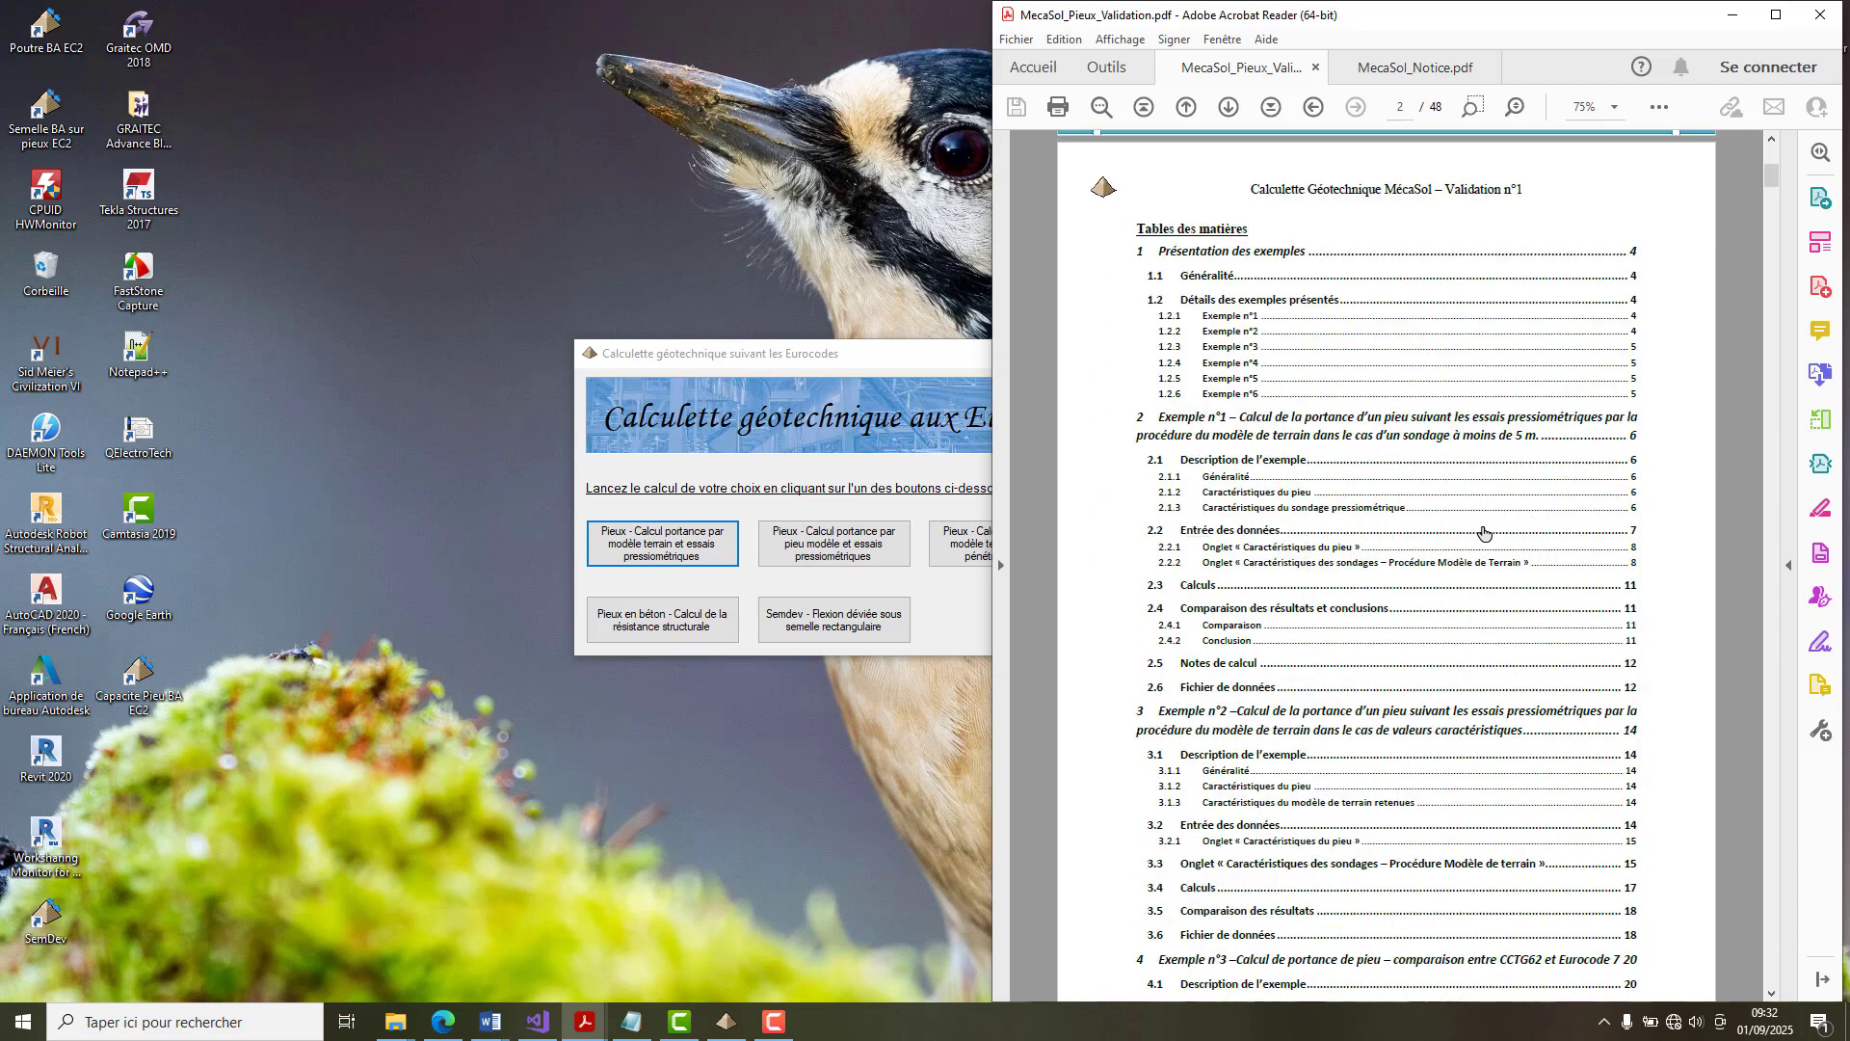
scroll(1484, 533, "down", 1)
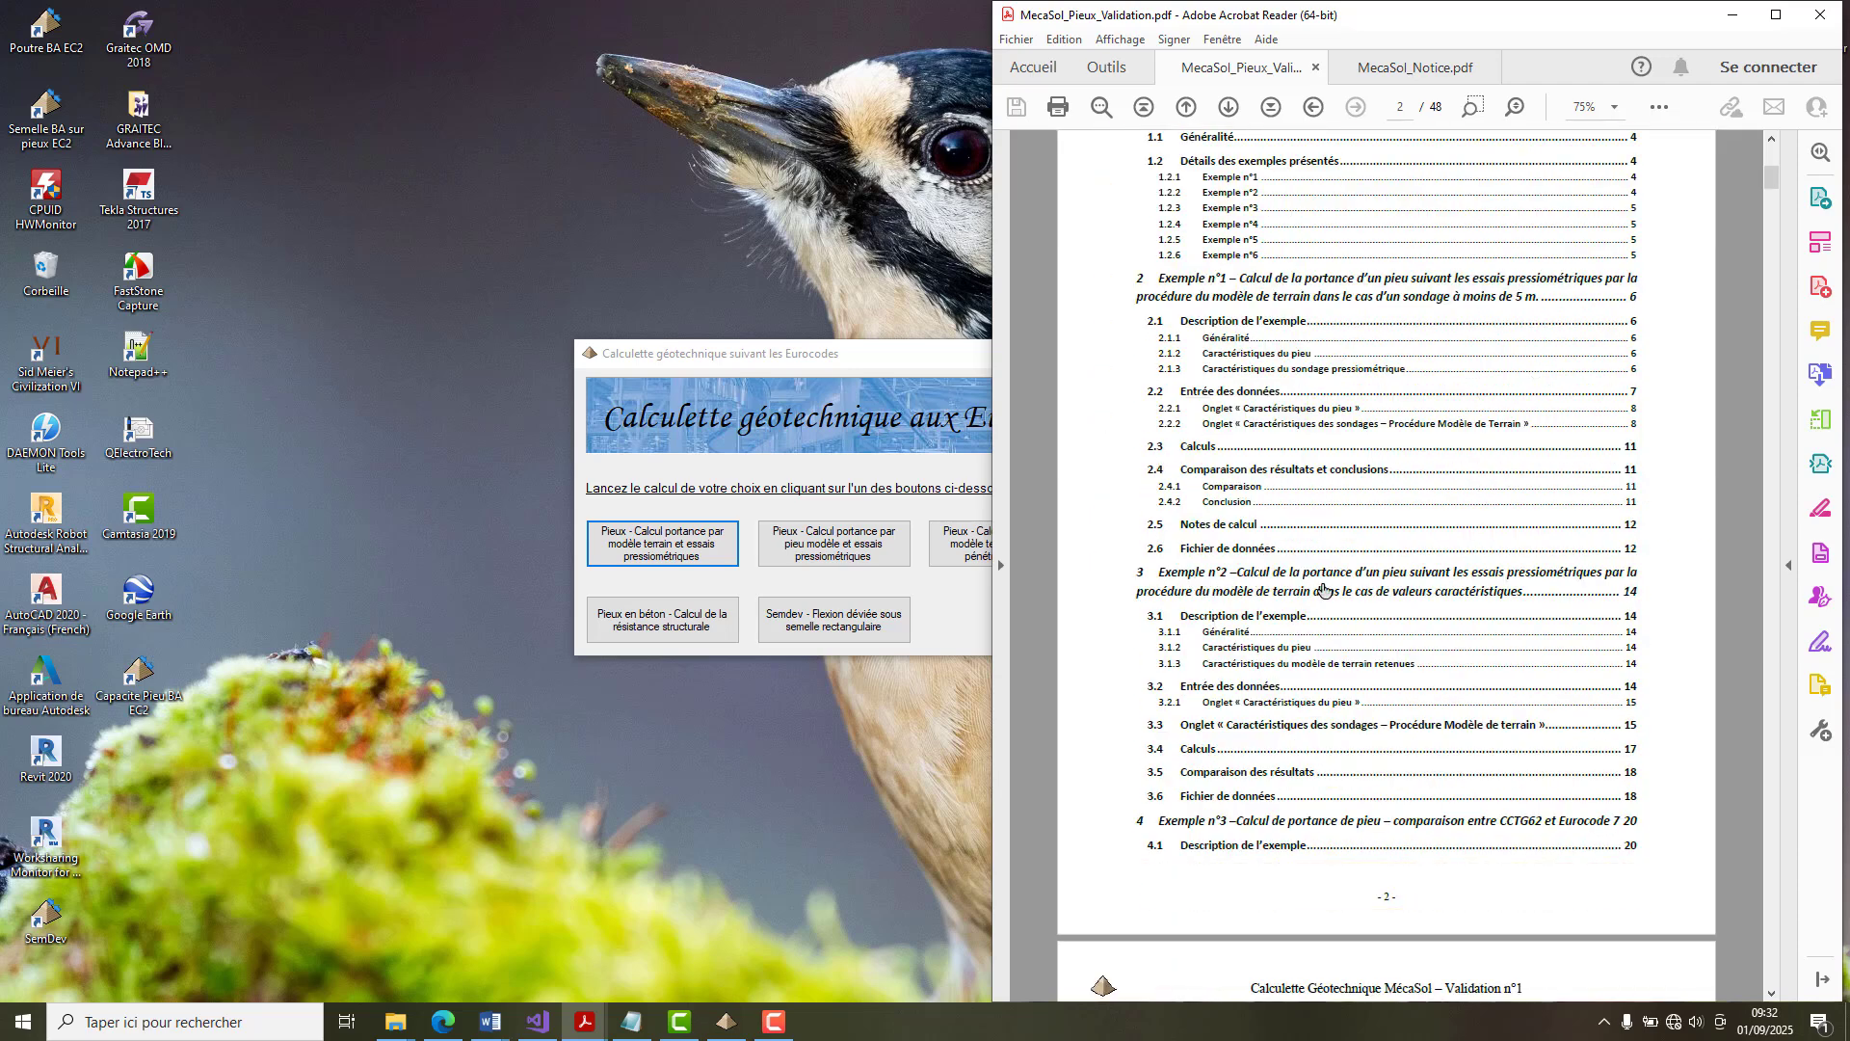
left_click(1323, 590)
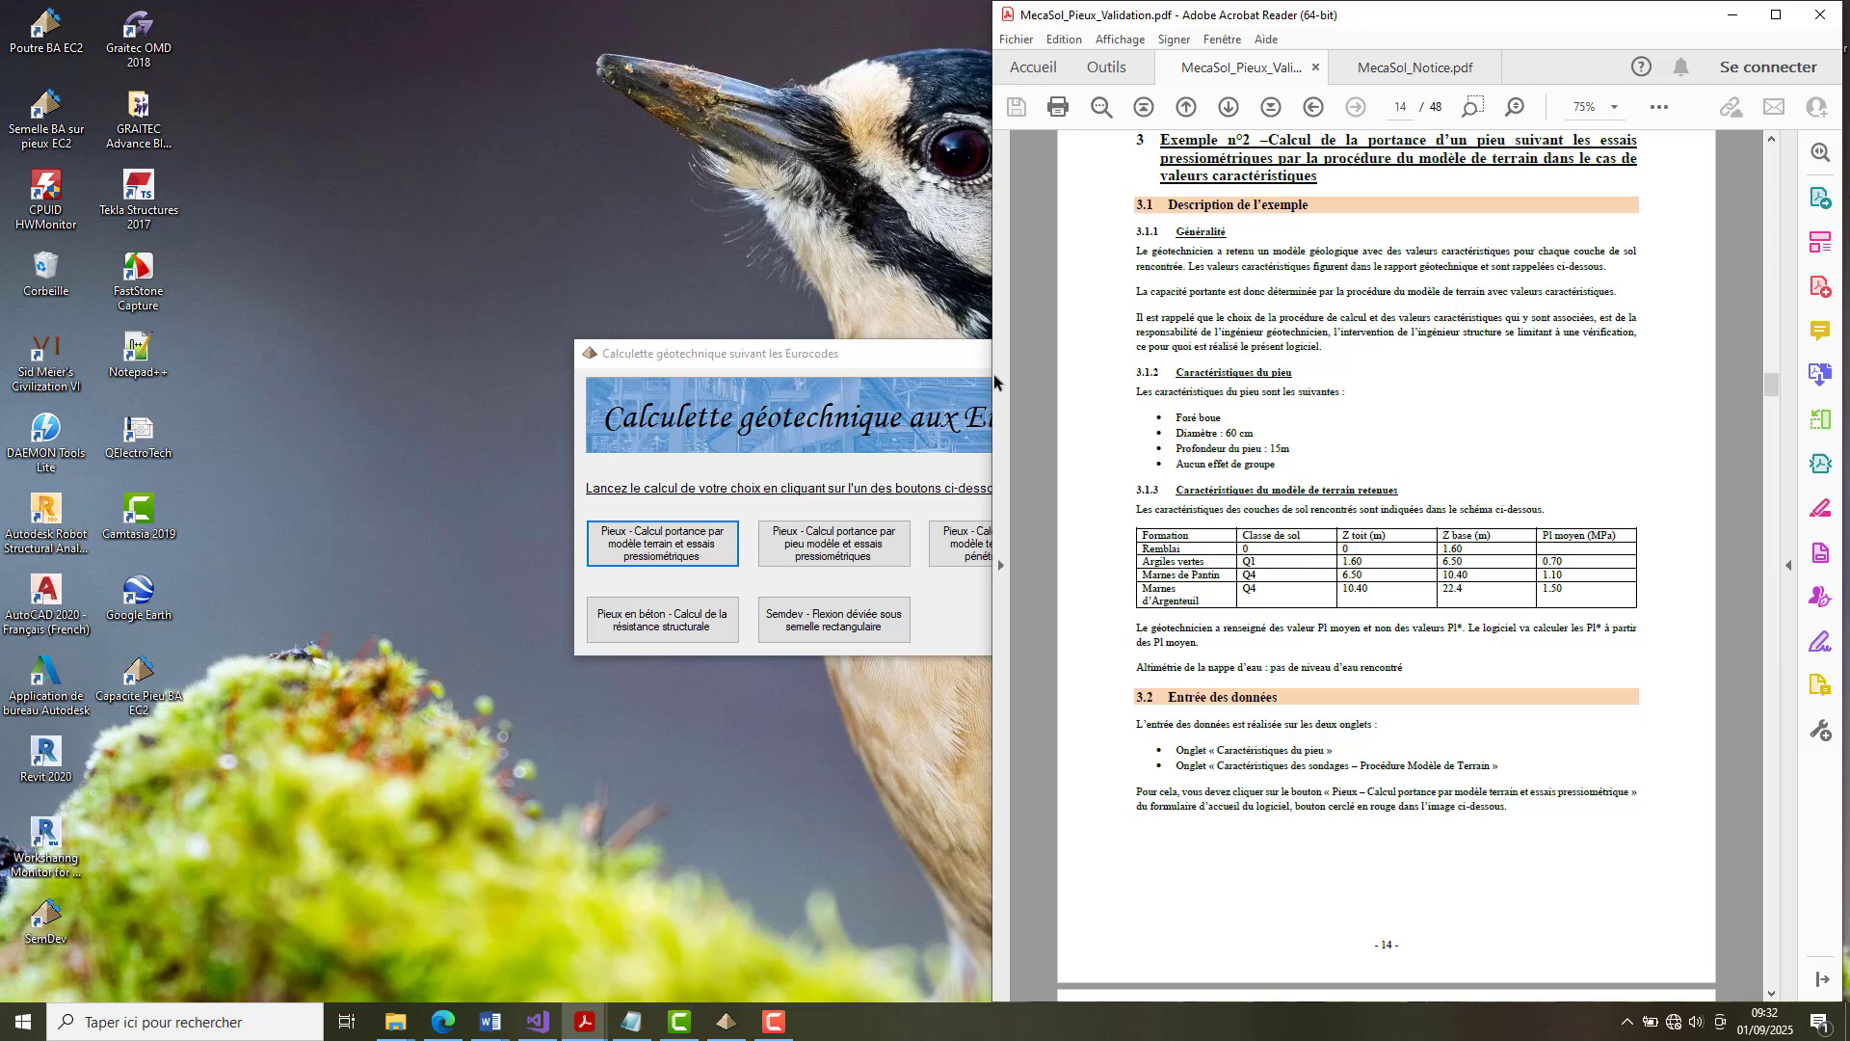
Switch to the geotechnical calculator, open the pile bearing calculation by terrain model and pressuremeter tests, and place its window beside the PDF text.
left_click_drag(945, 361, 740, 356)
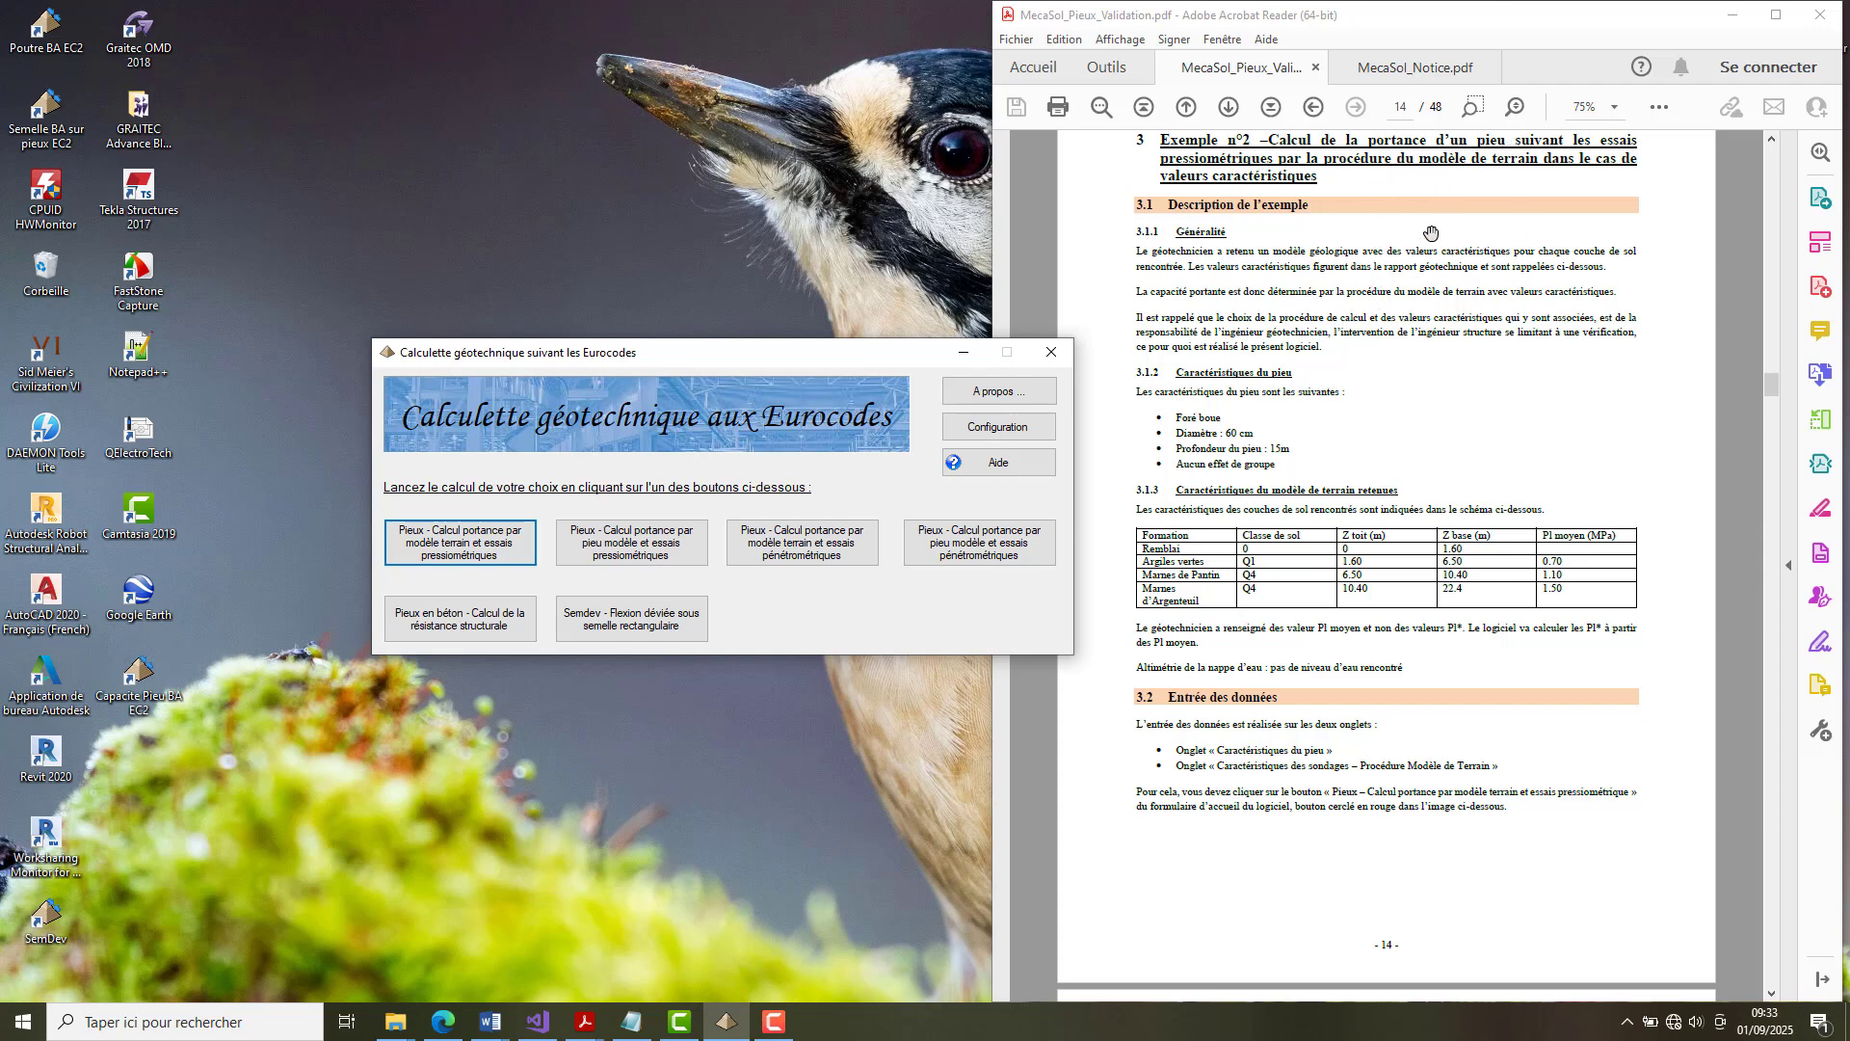
left_click(468, 543)
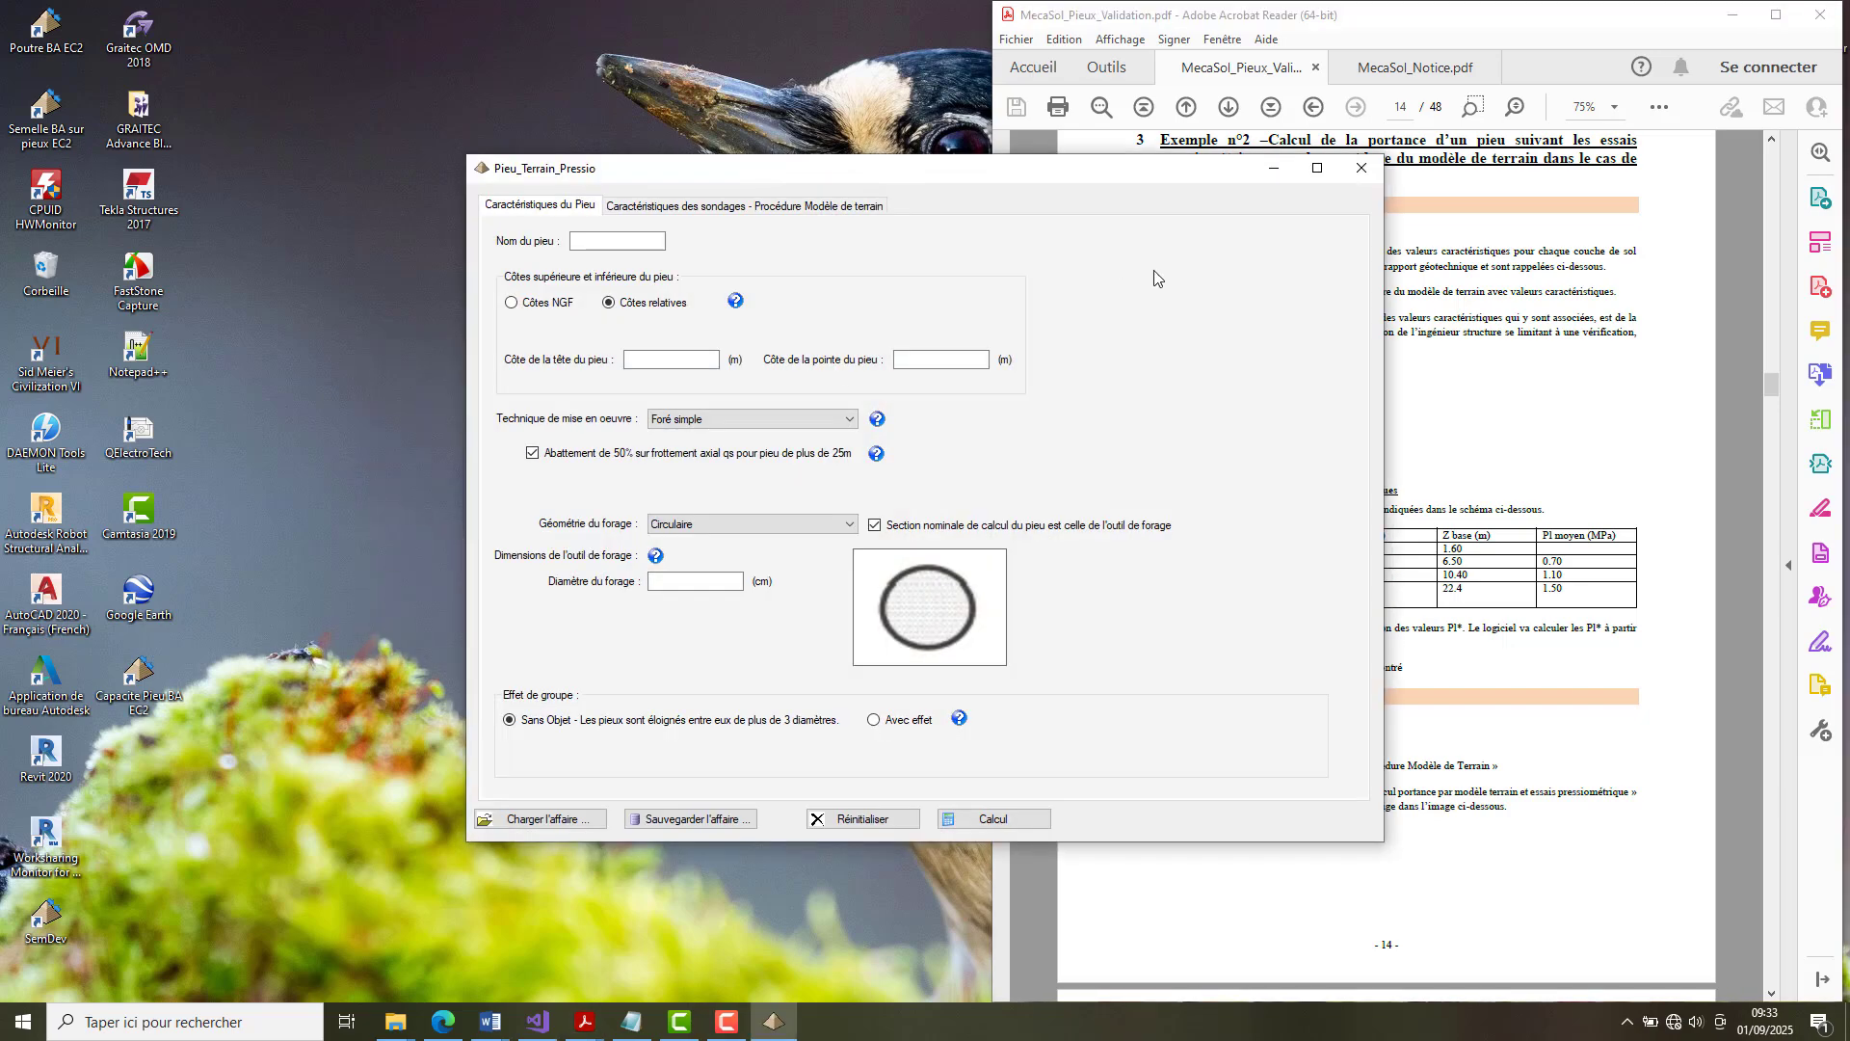
left_click_drag(1073, 178, 902, 176)
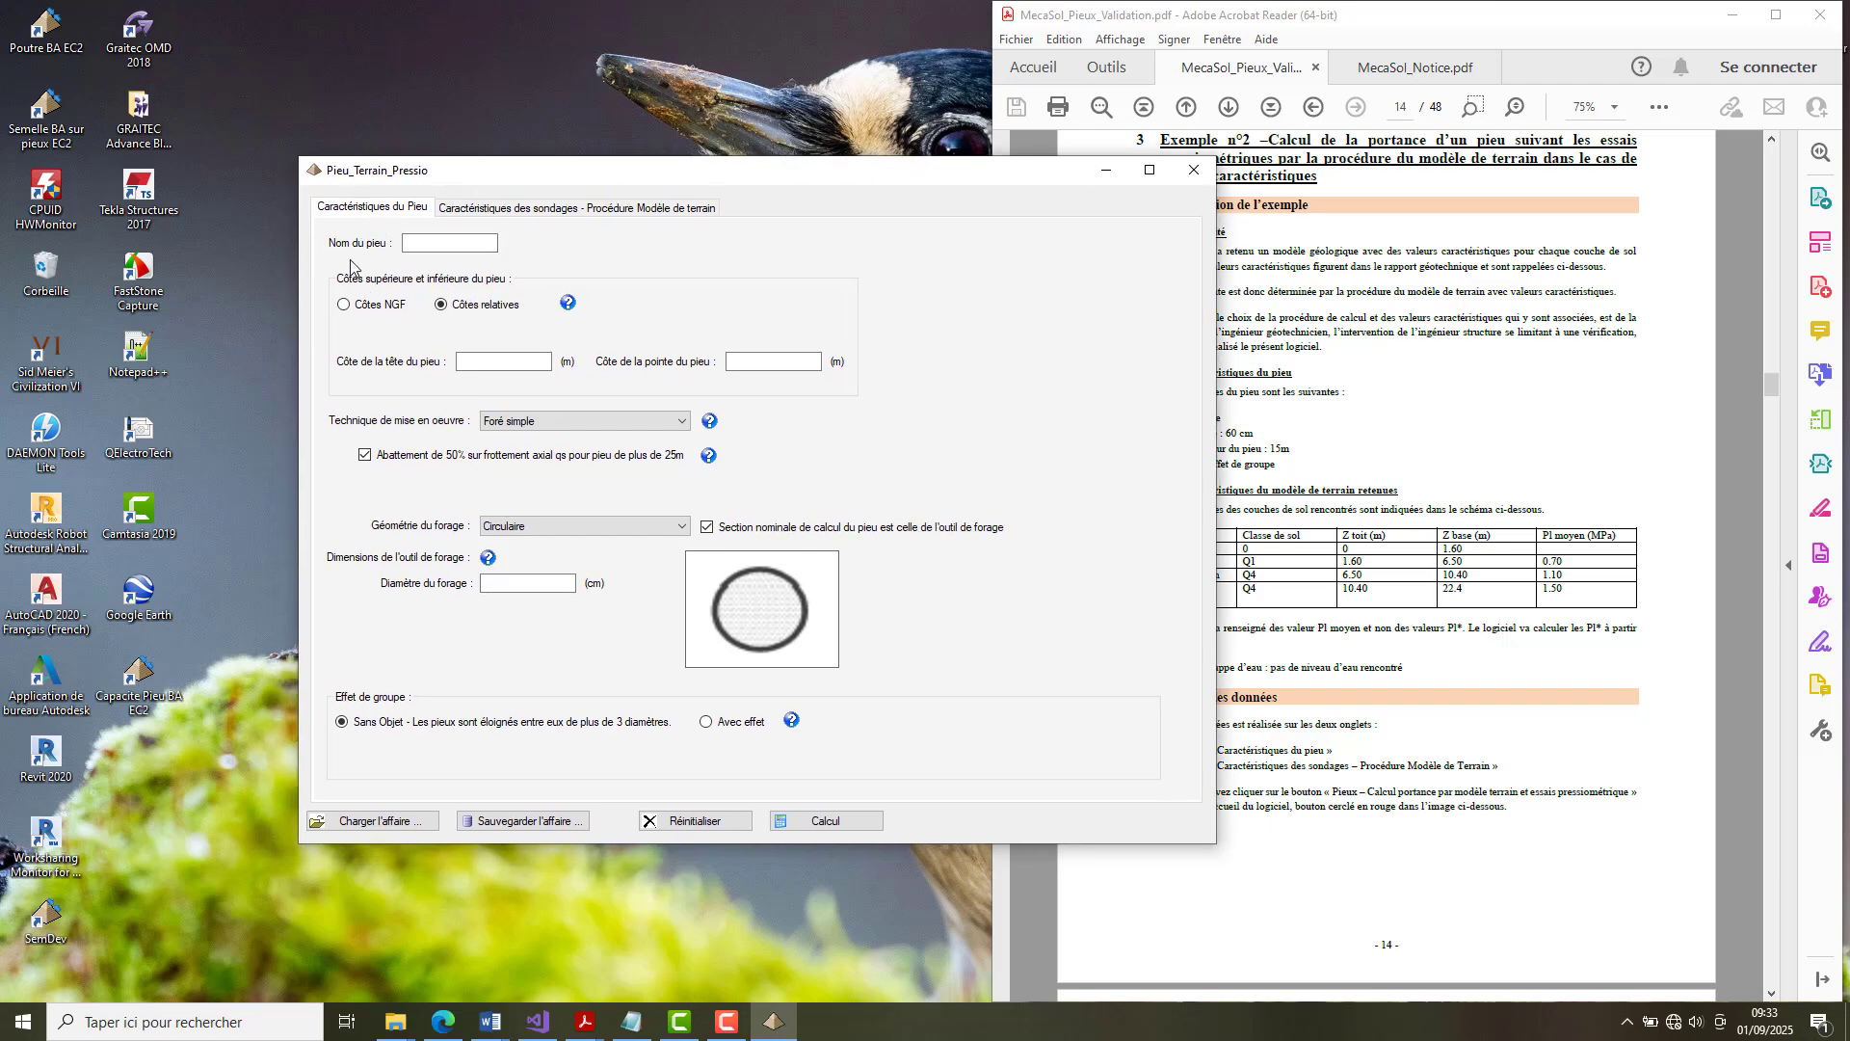
left_click(546, 208)
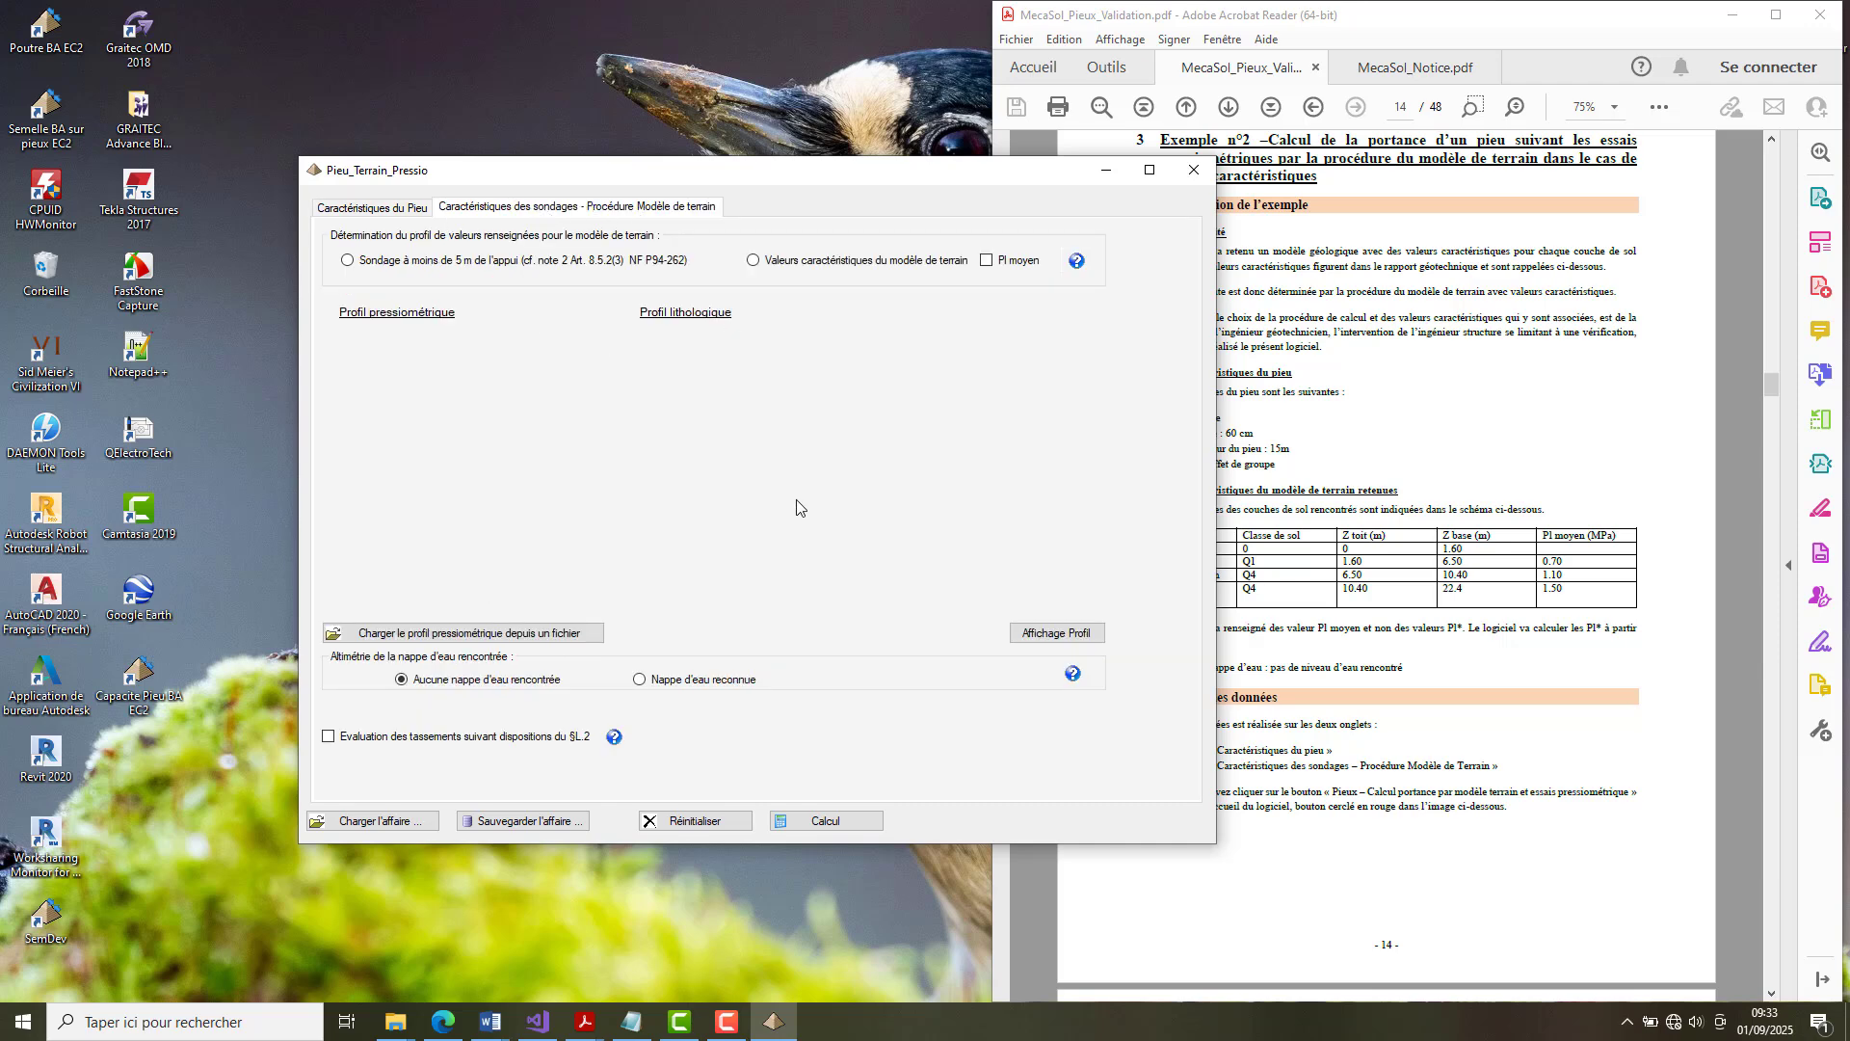
left_click(364, 210)
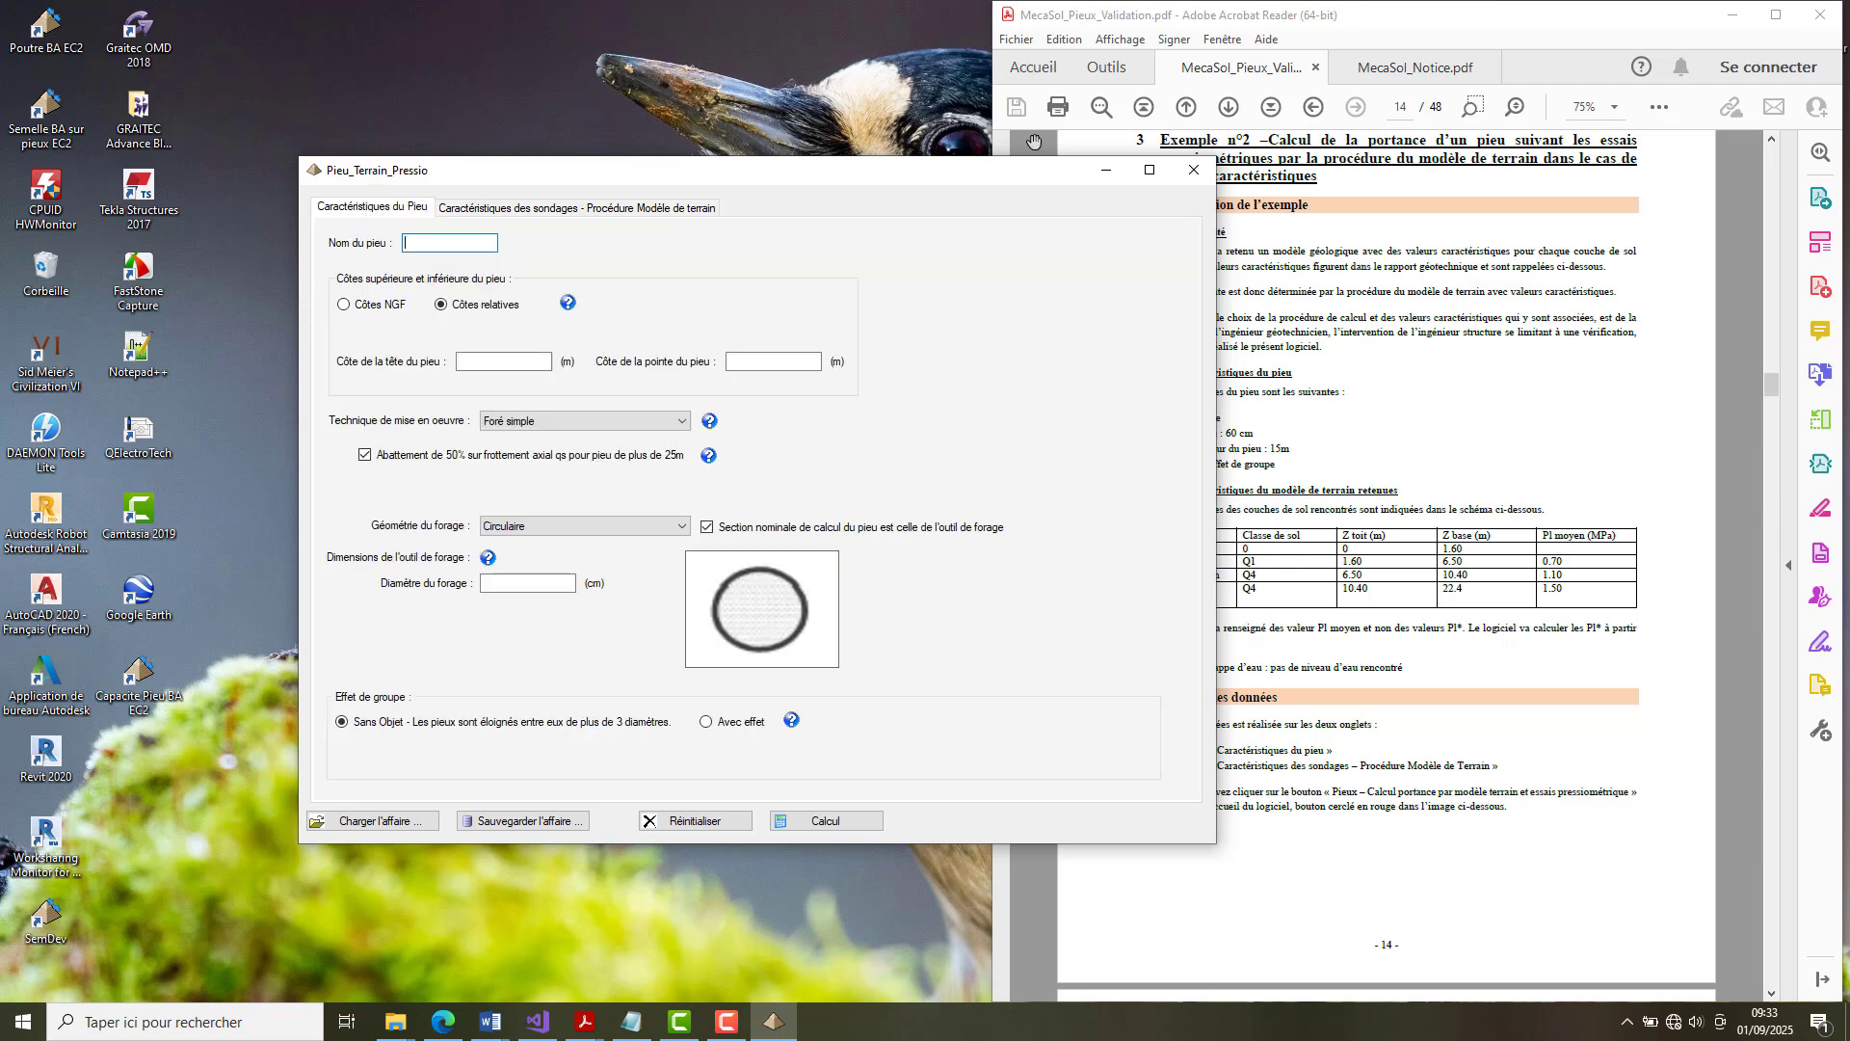
left_click_drag(991, 179, 864, 188)
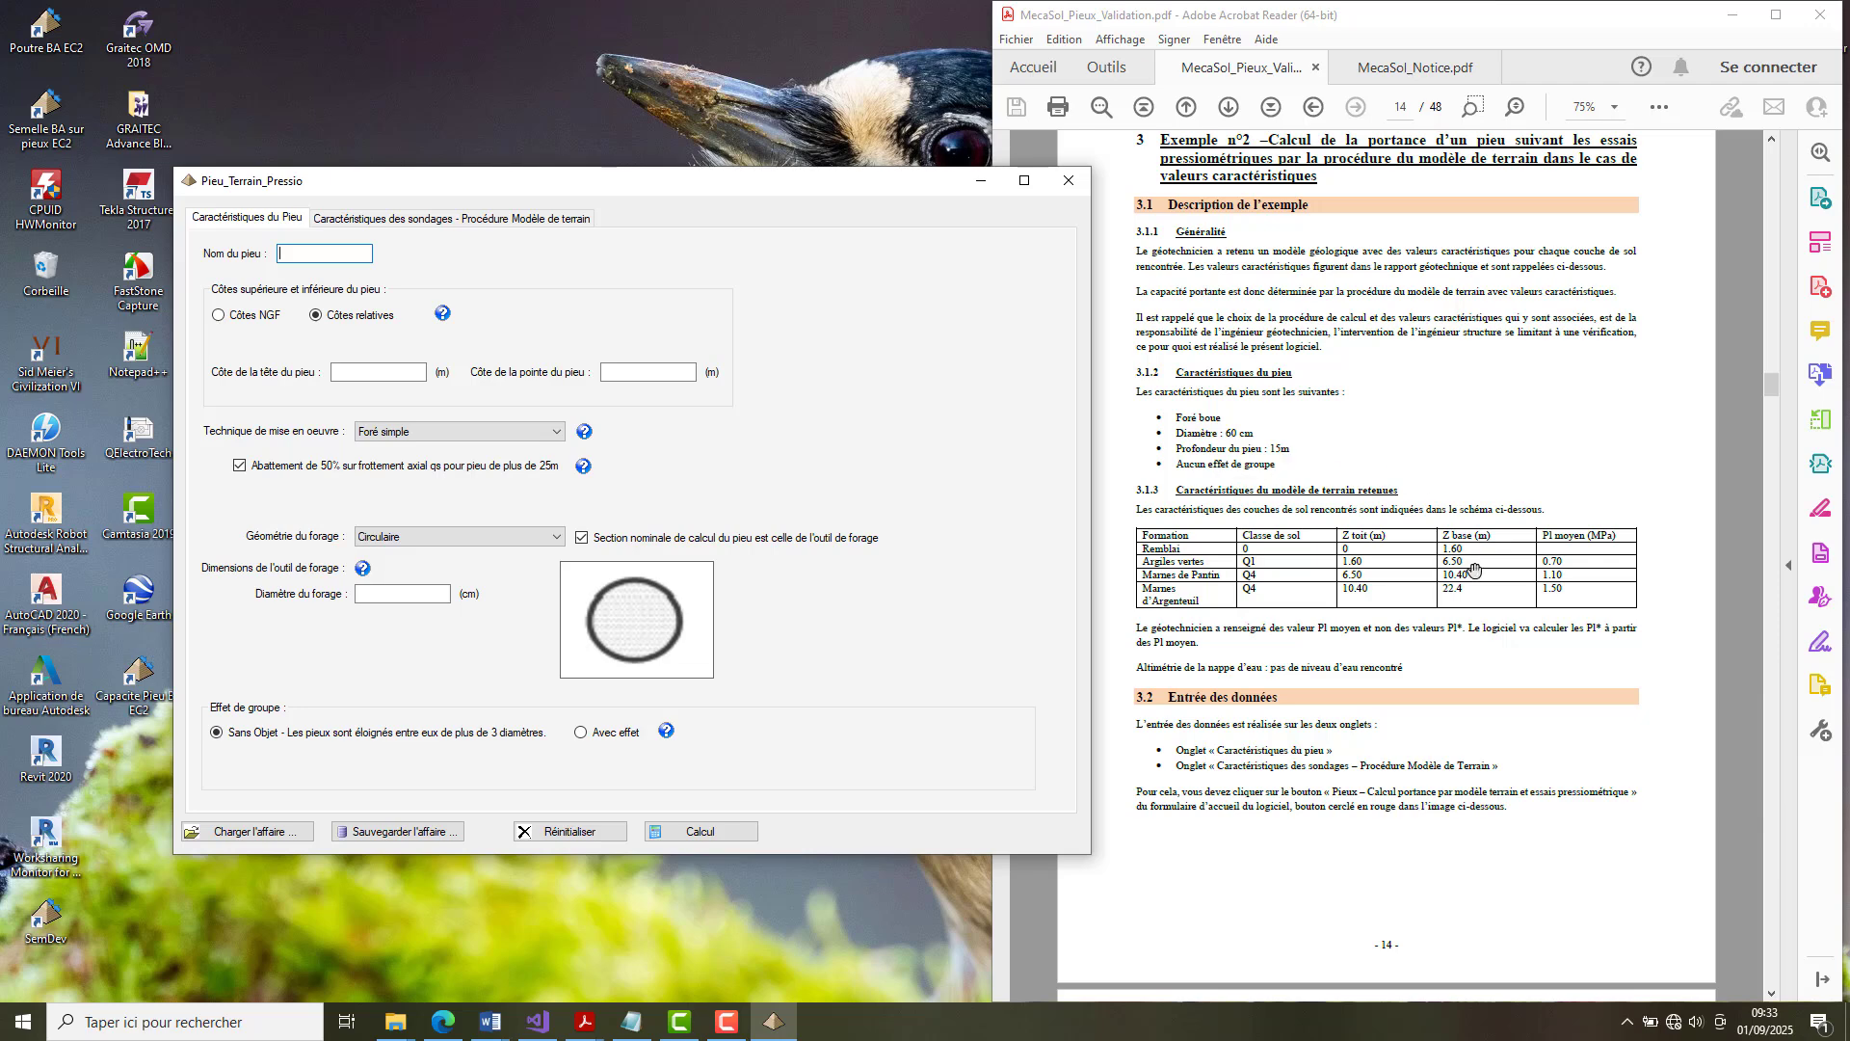
left_click(1400, 479)
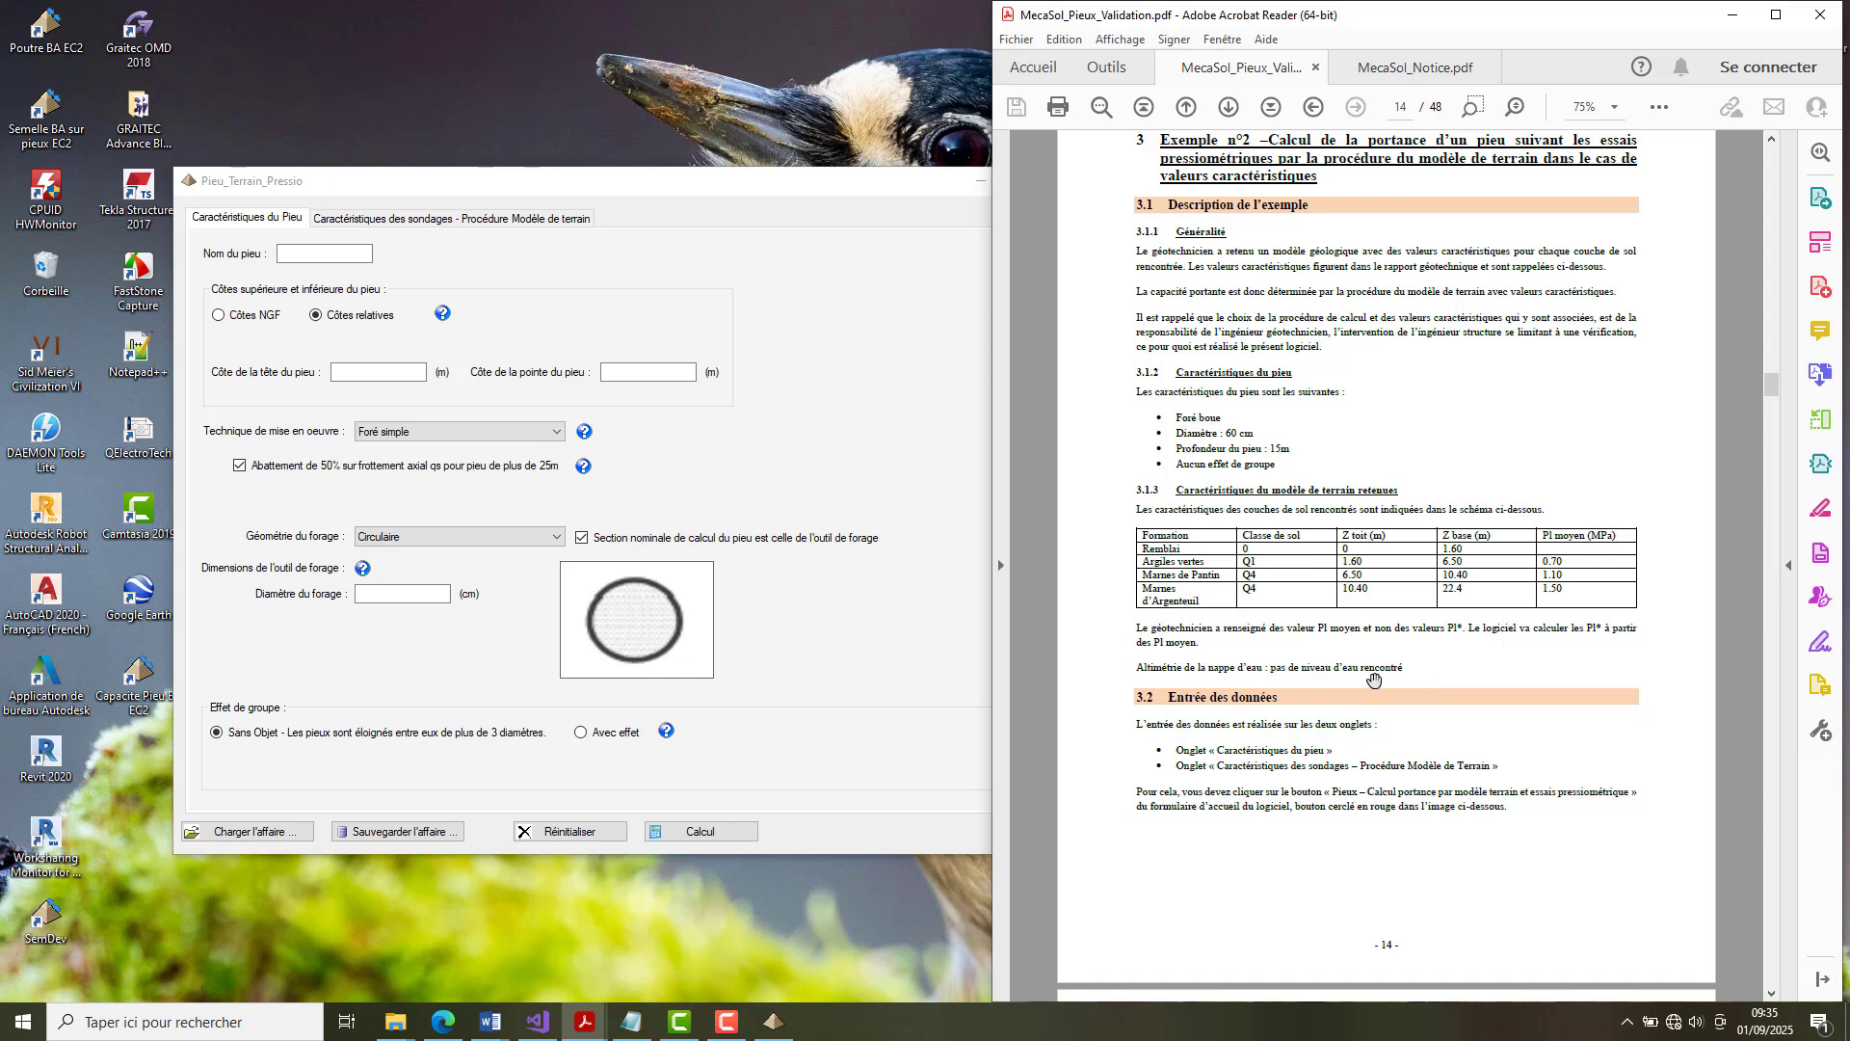
Set the pile head level to 0 m, the pile tip level to 15 m and the installation technique to Foré boue.
left_click(384, 375)
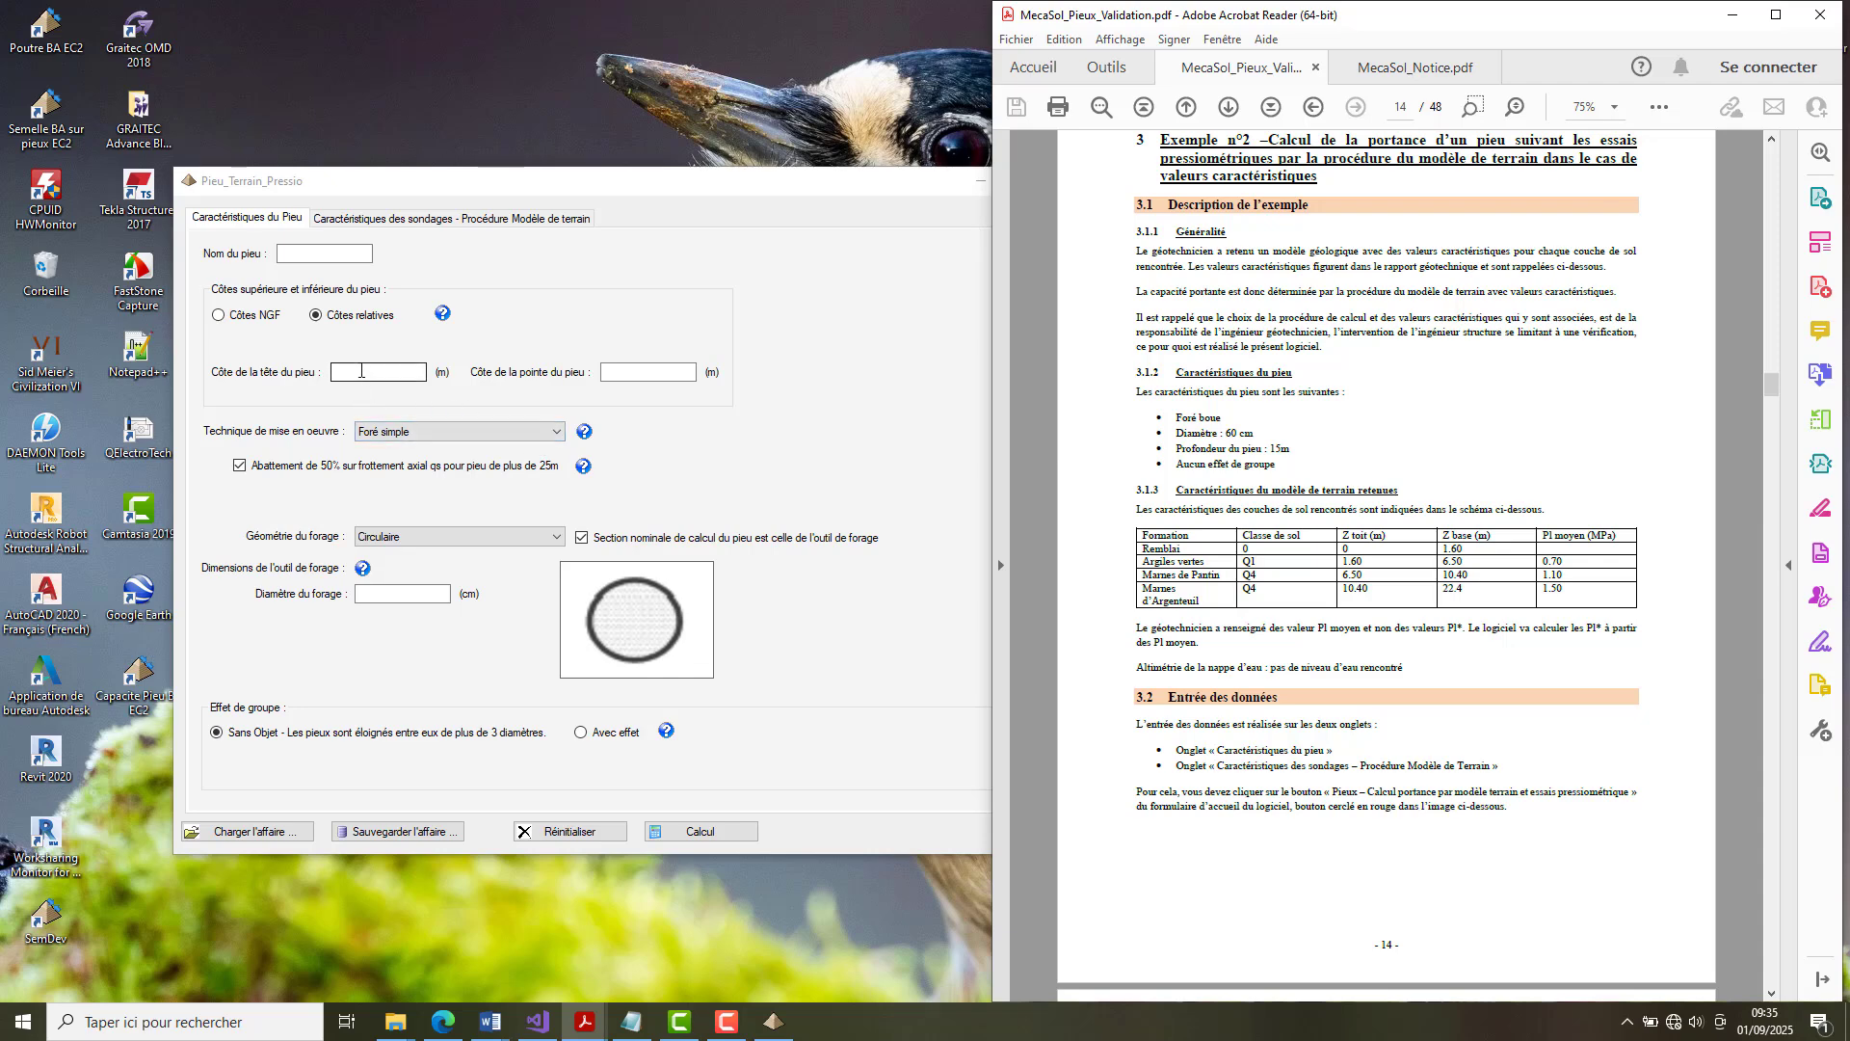
left_click(361, 371)
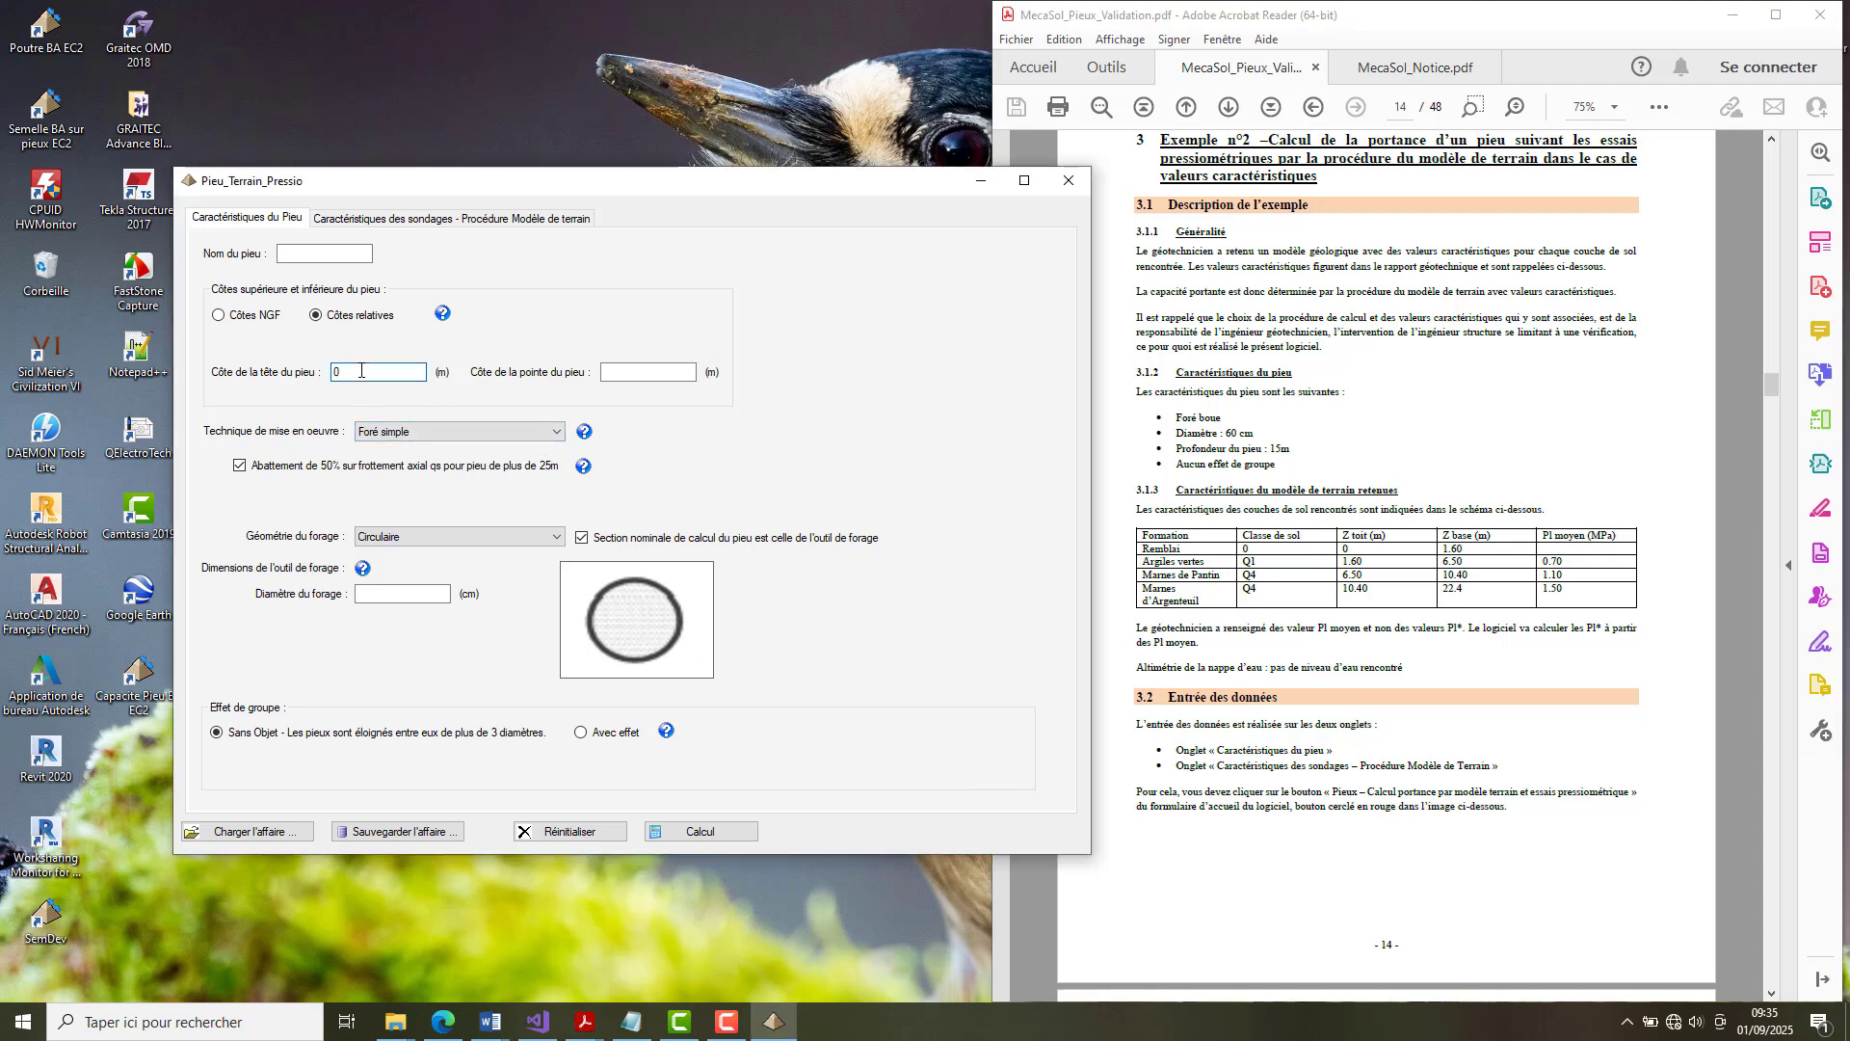
left_click(655, 372)
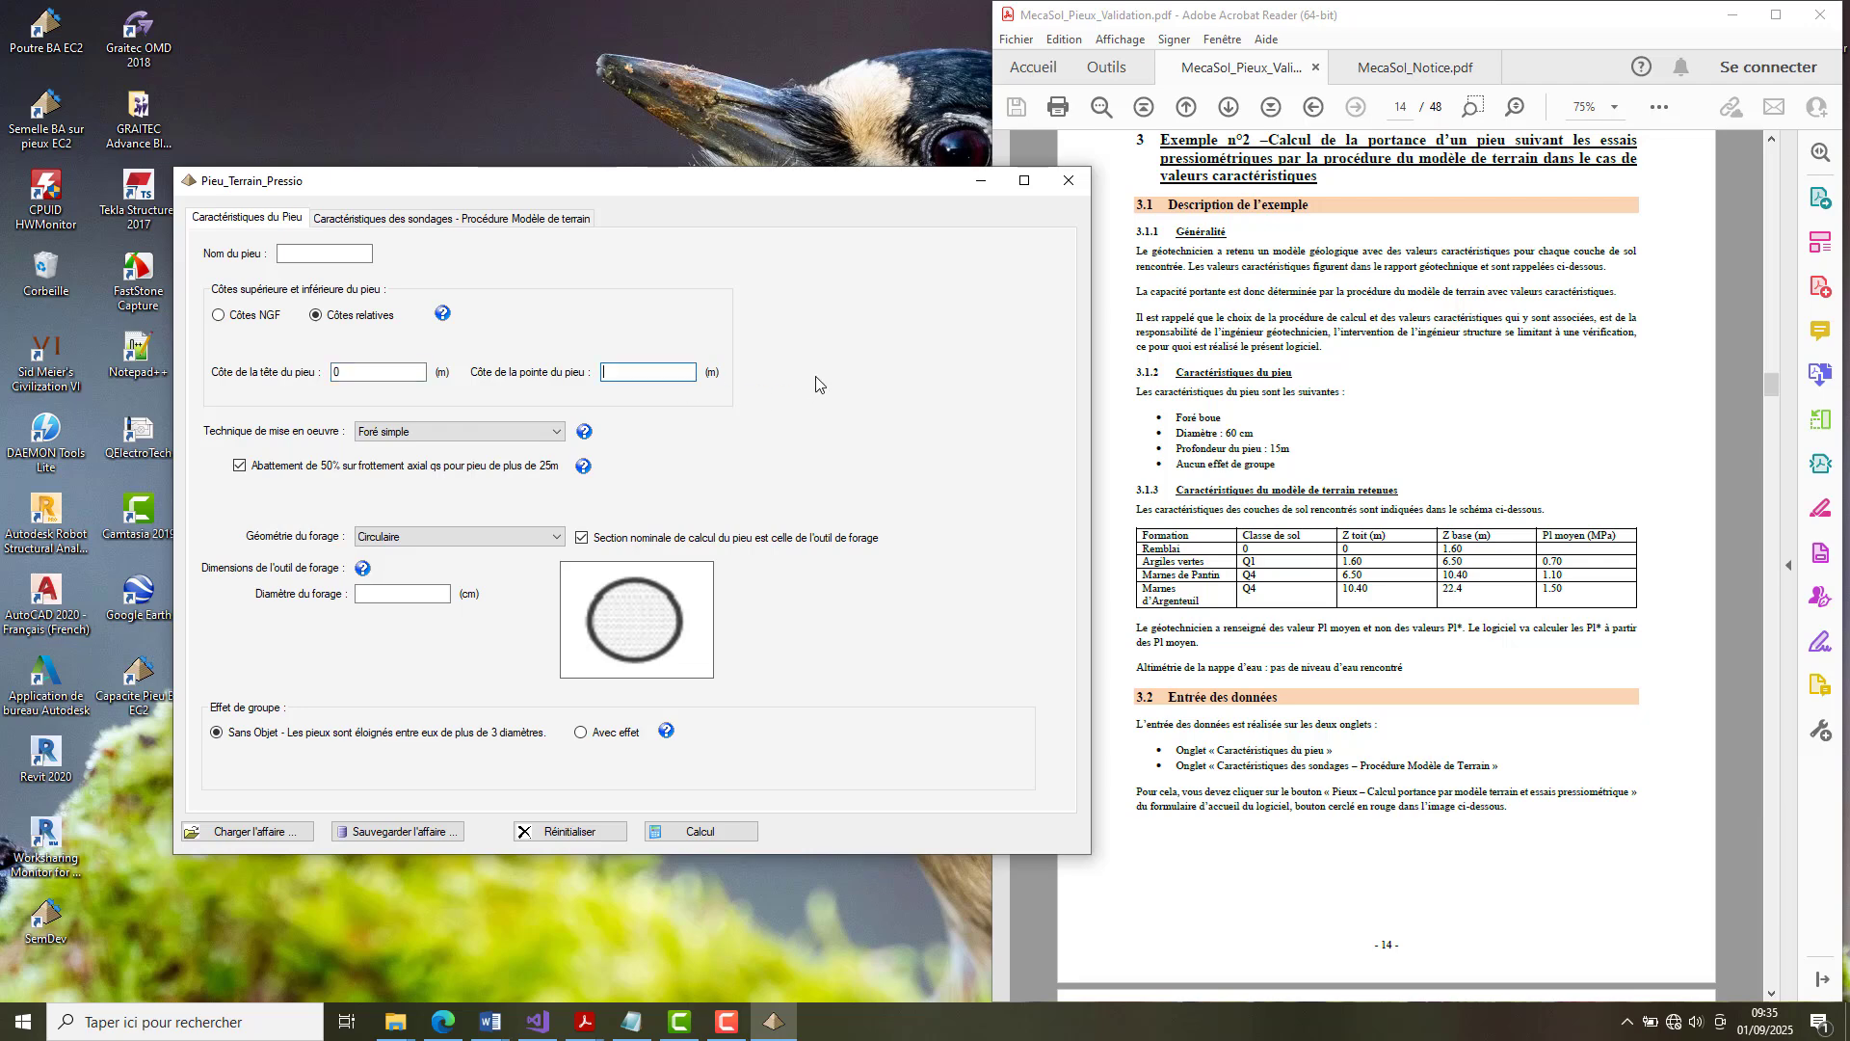
type("15")
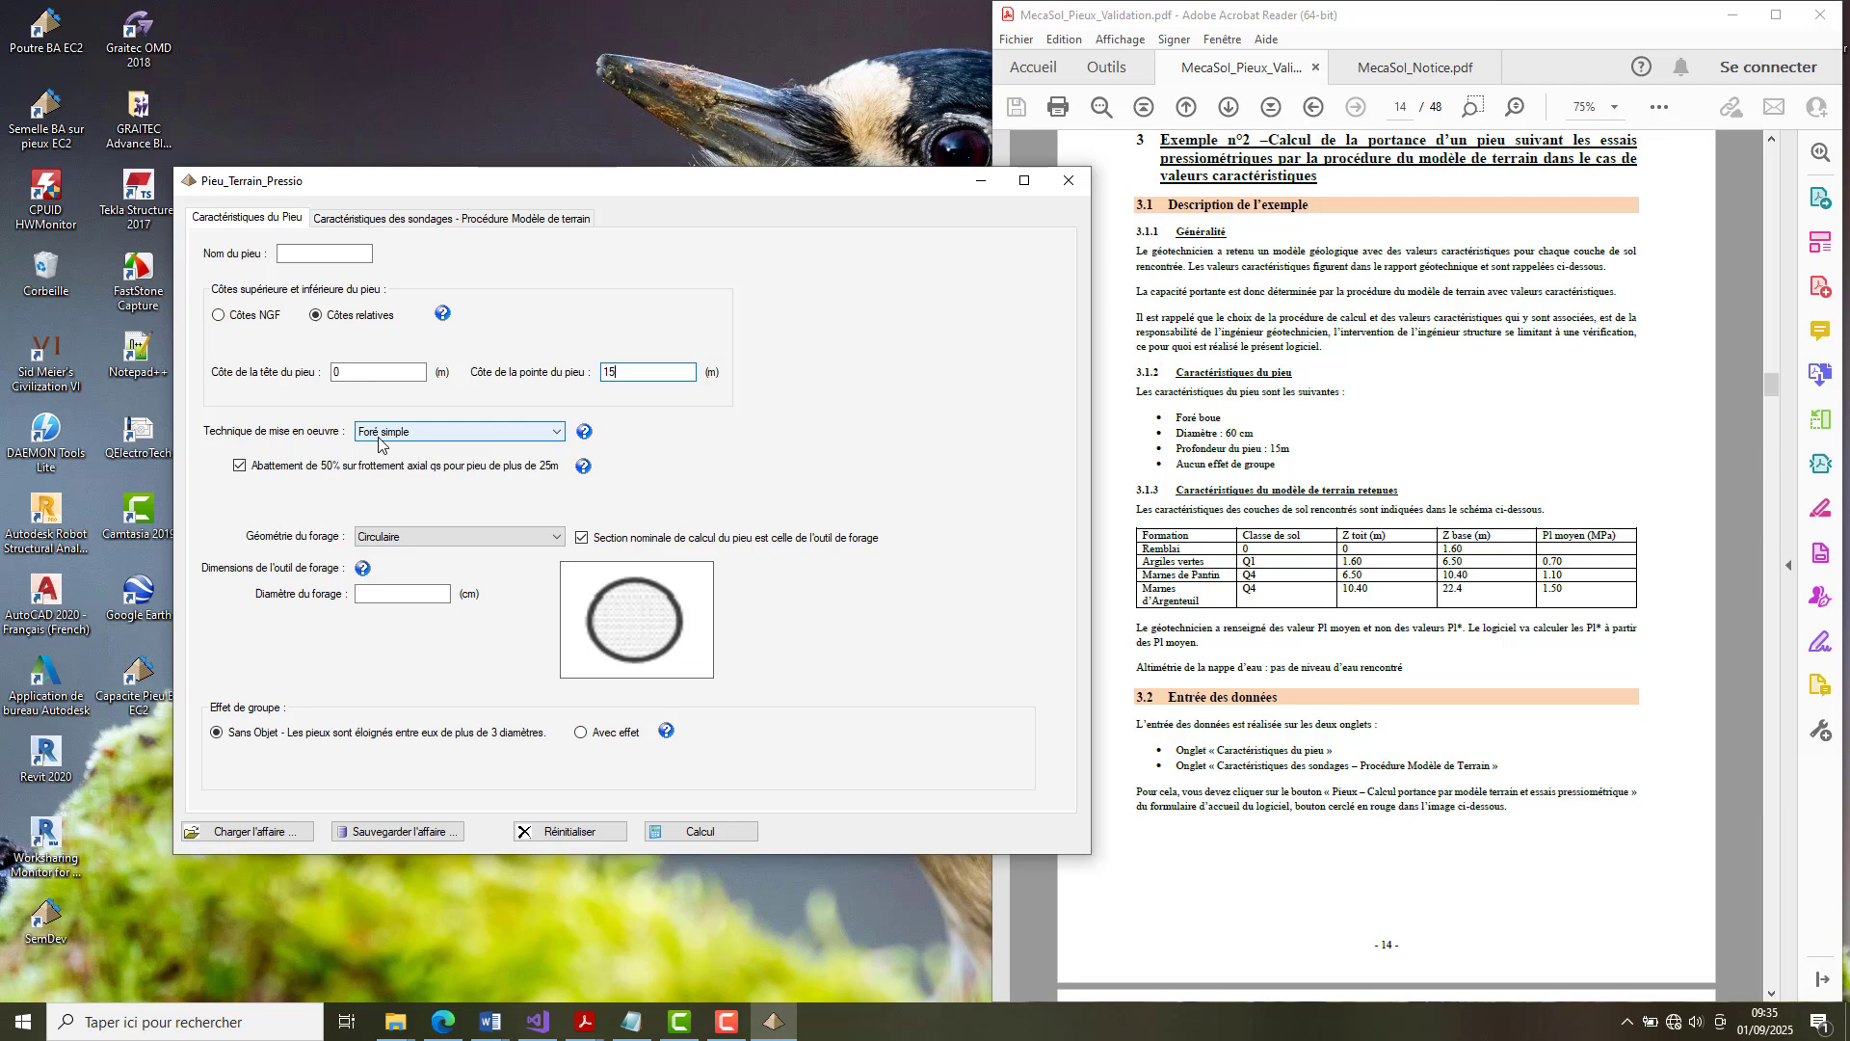
left_click(556, 433)
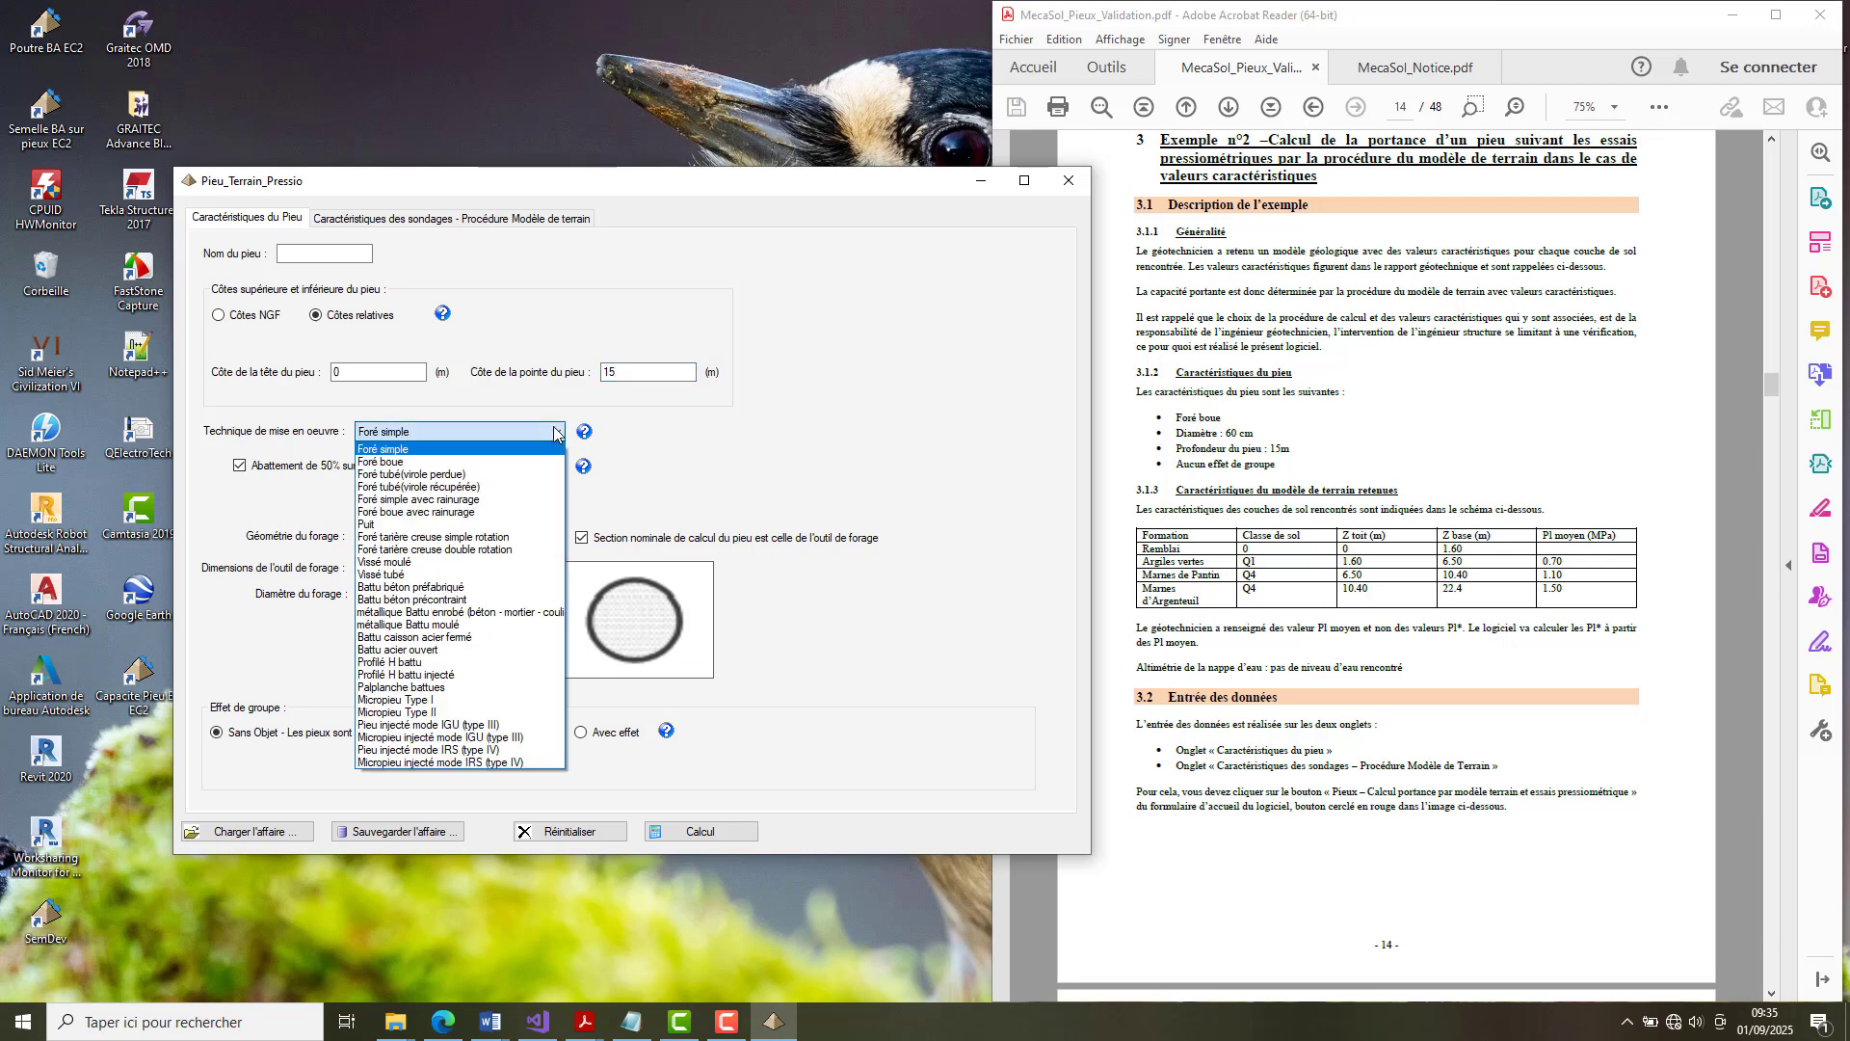
left_click(484, 462)
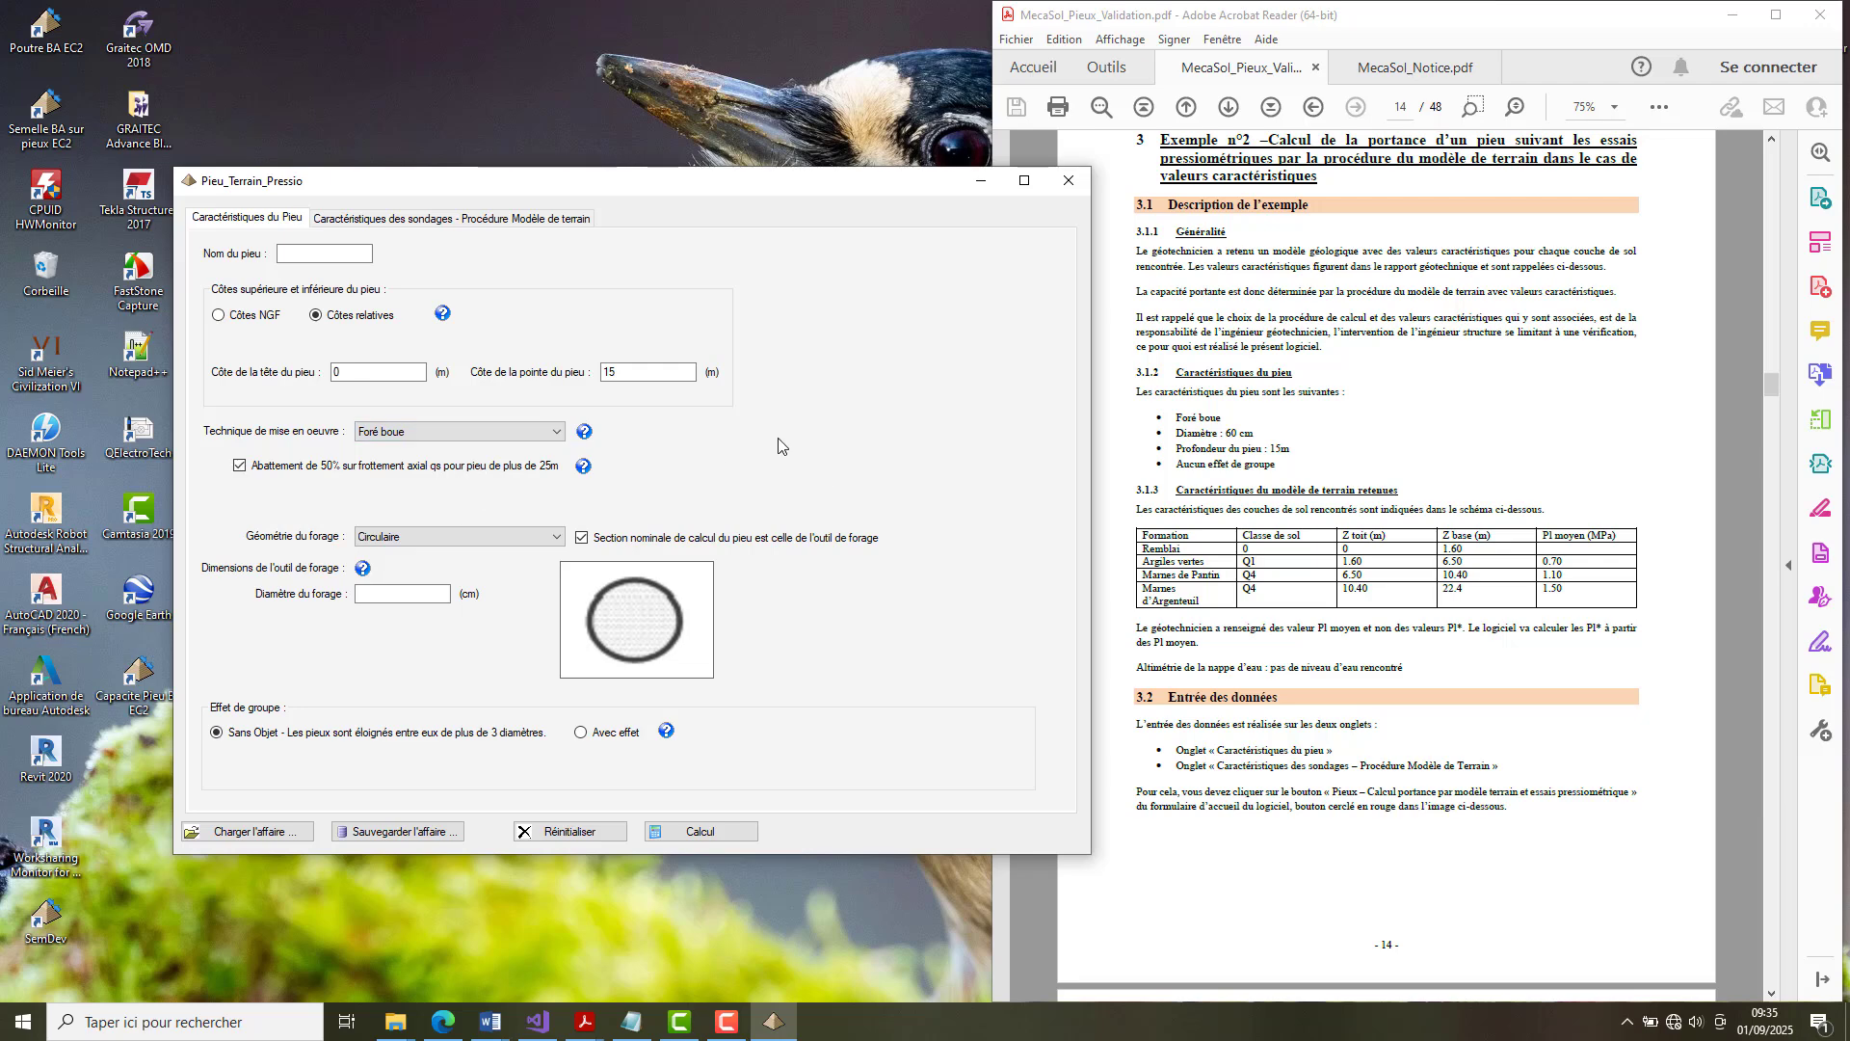
left_click(609, 371)
type("5")
Choose the Circulaire bore geometry with a 60 cm diameter and name the pile FB1.
left_click(555, 537)
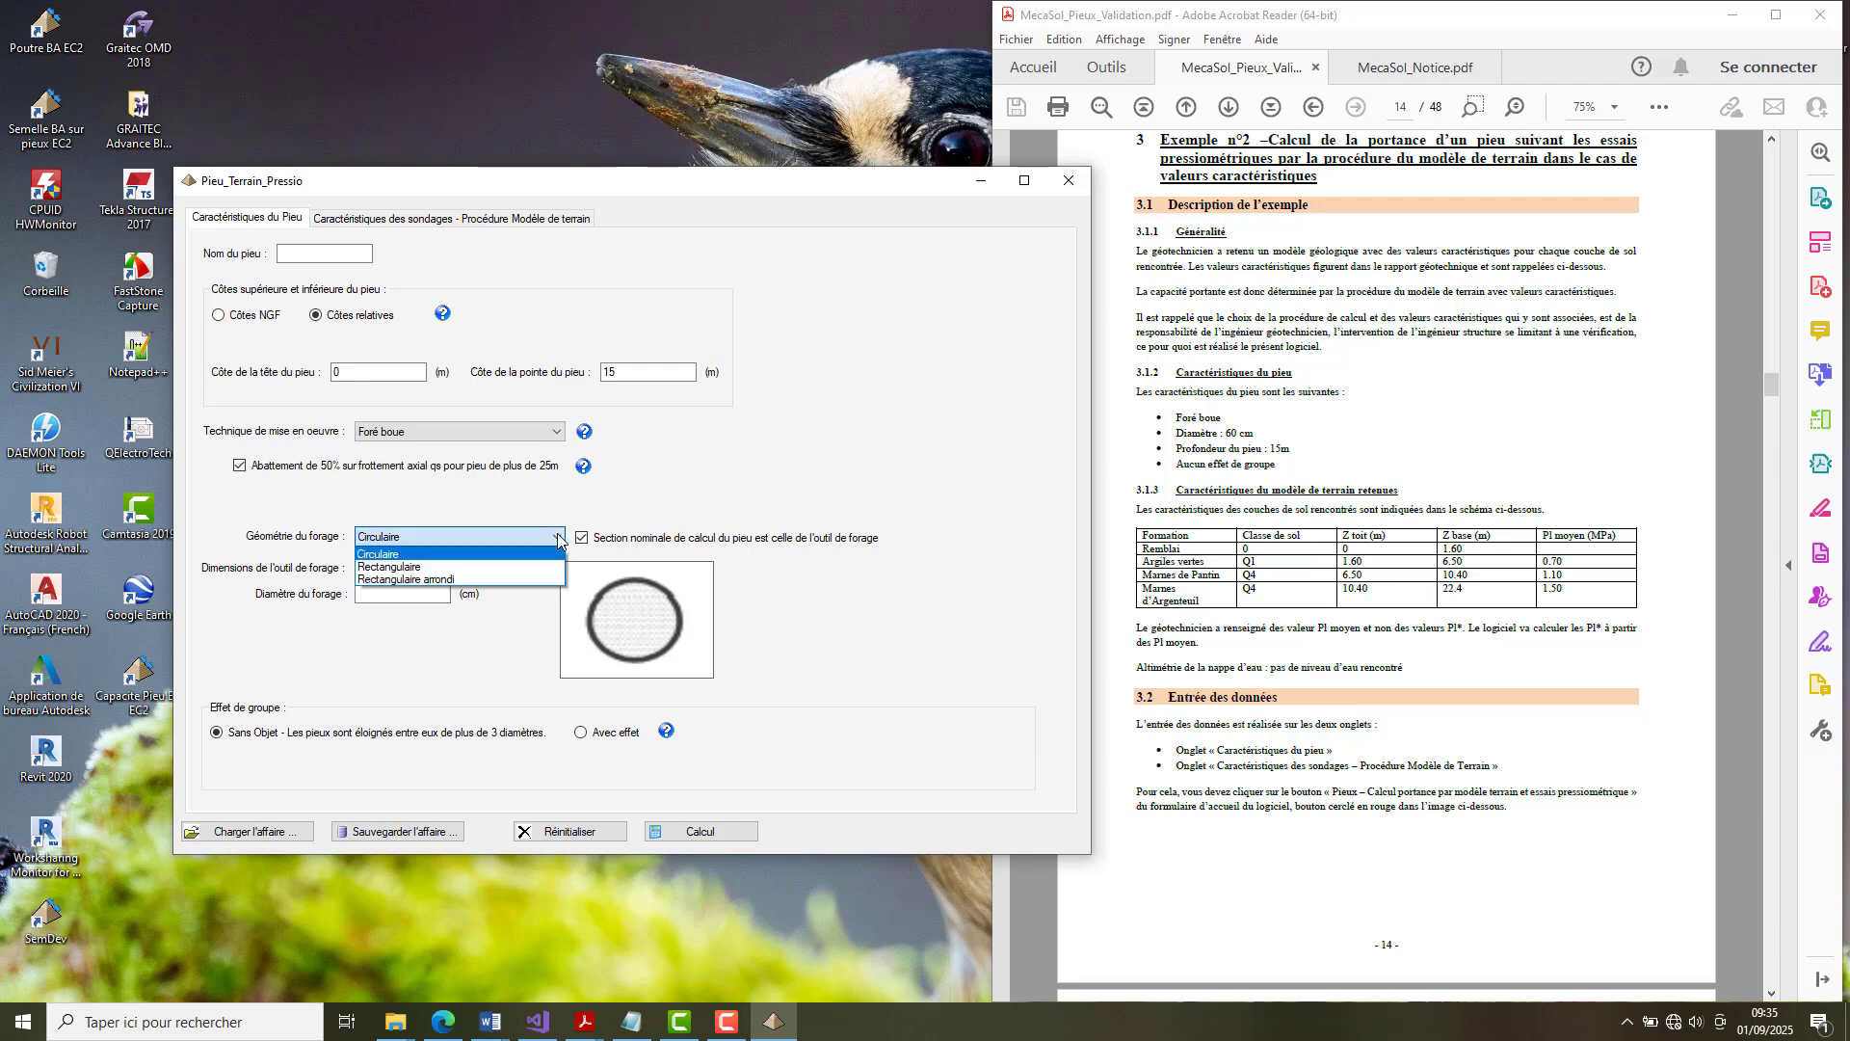
left_click(511, 554)
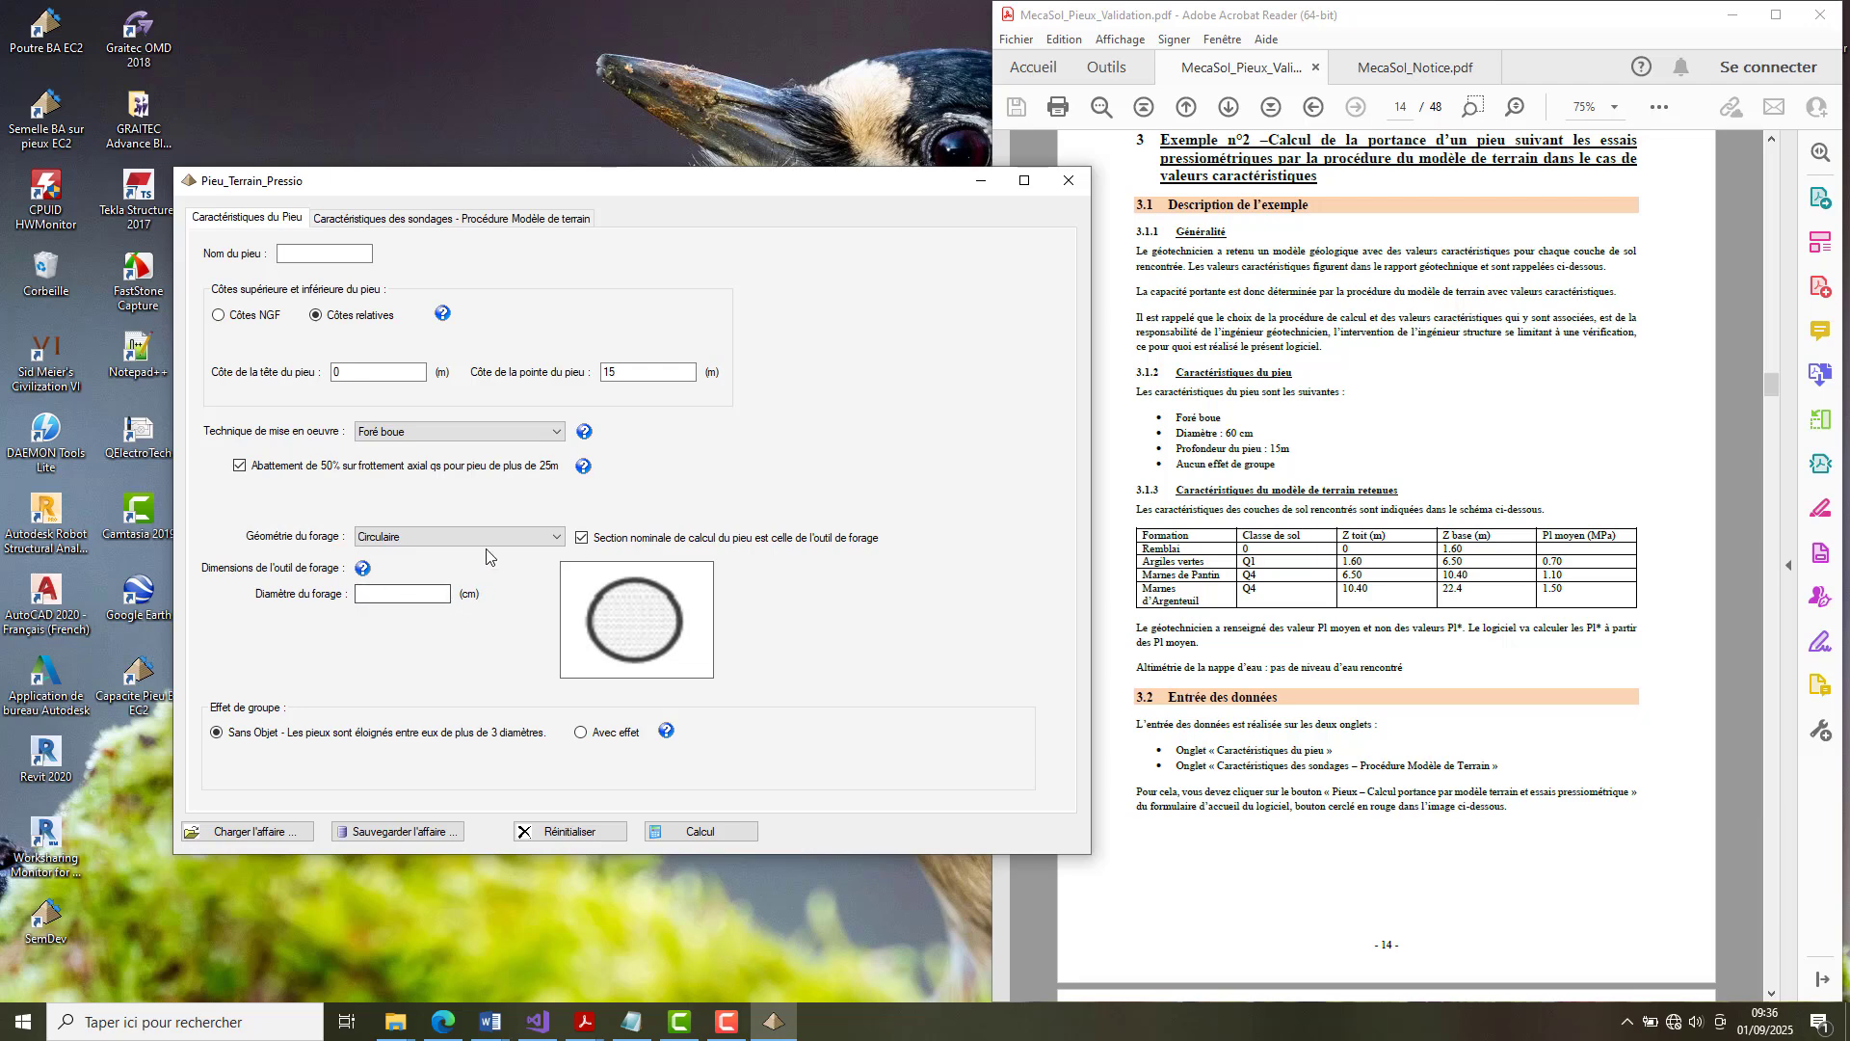
left_click(403, 592)
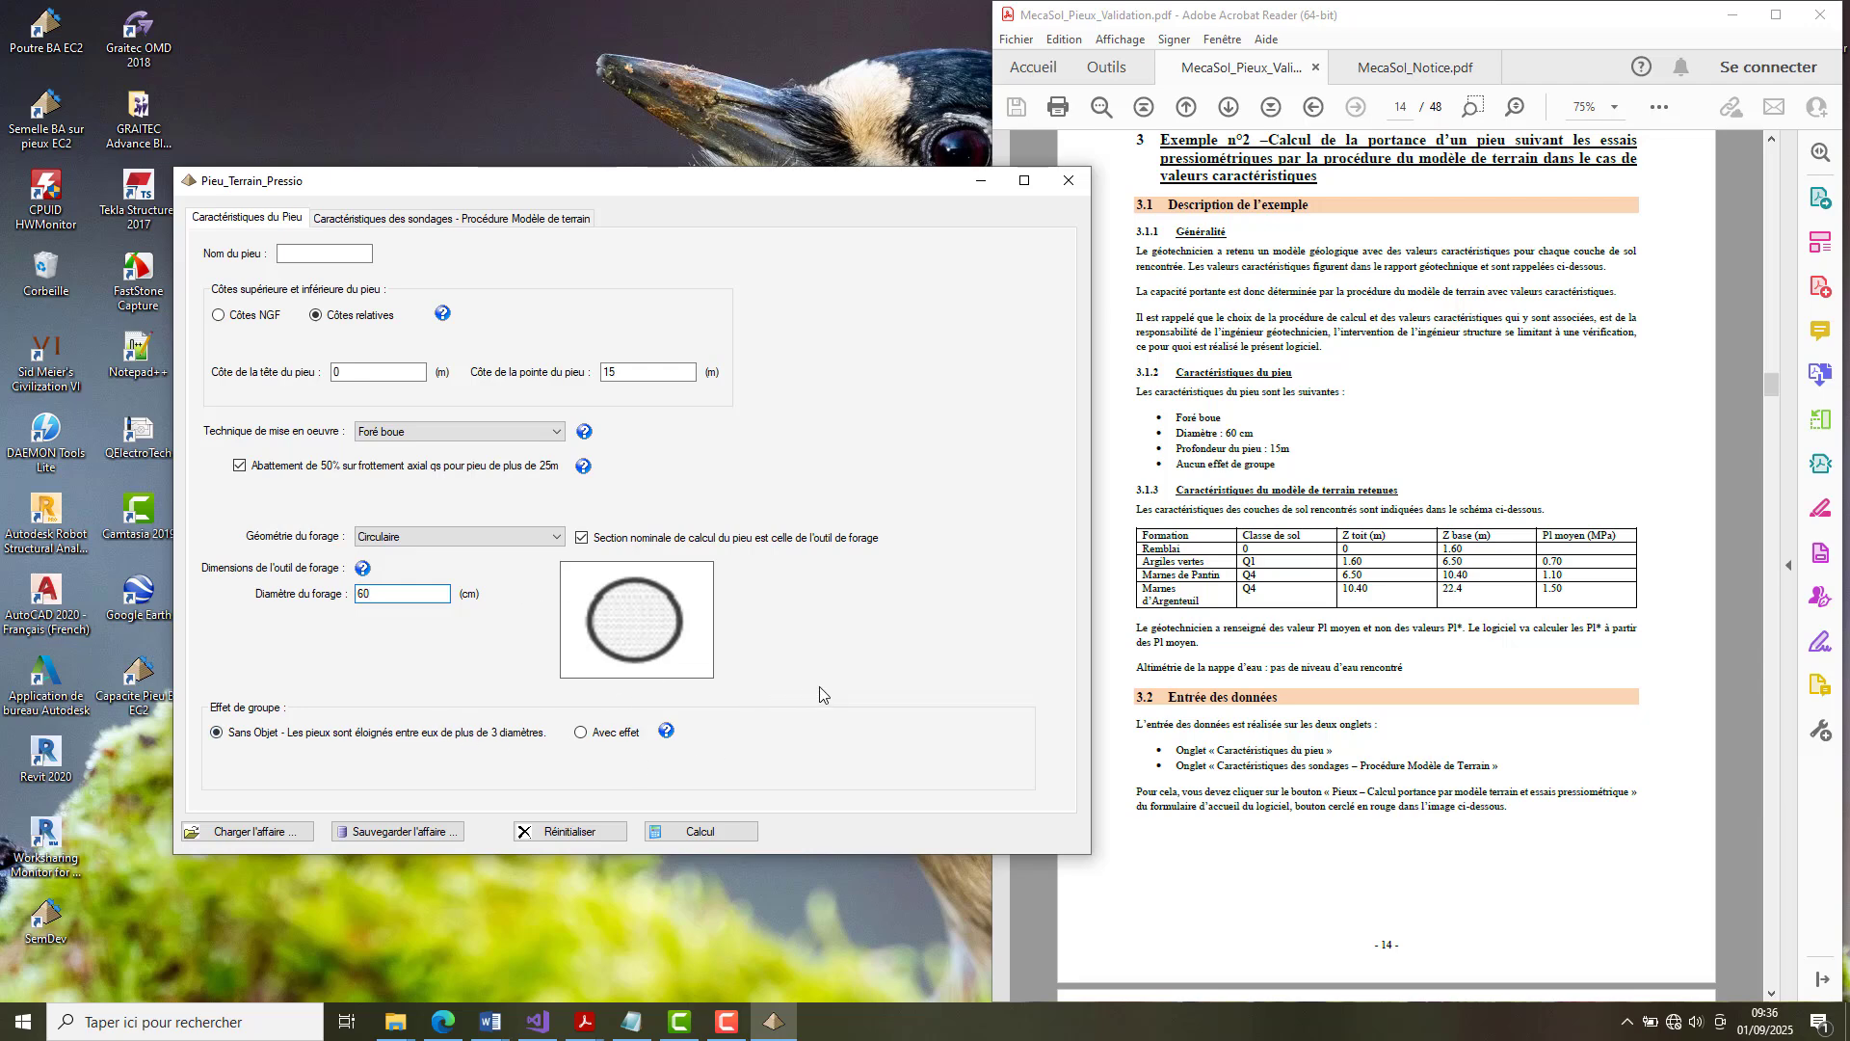
left_click(325, 255)
Use Valeurs caractéristiques du modèle de terrain with PI moyen, and enter the first layer from 0 to 1.60 m with a pressure of 0 MPa.
left_click(435, 222)
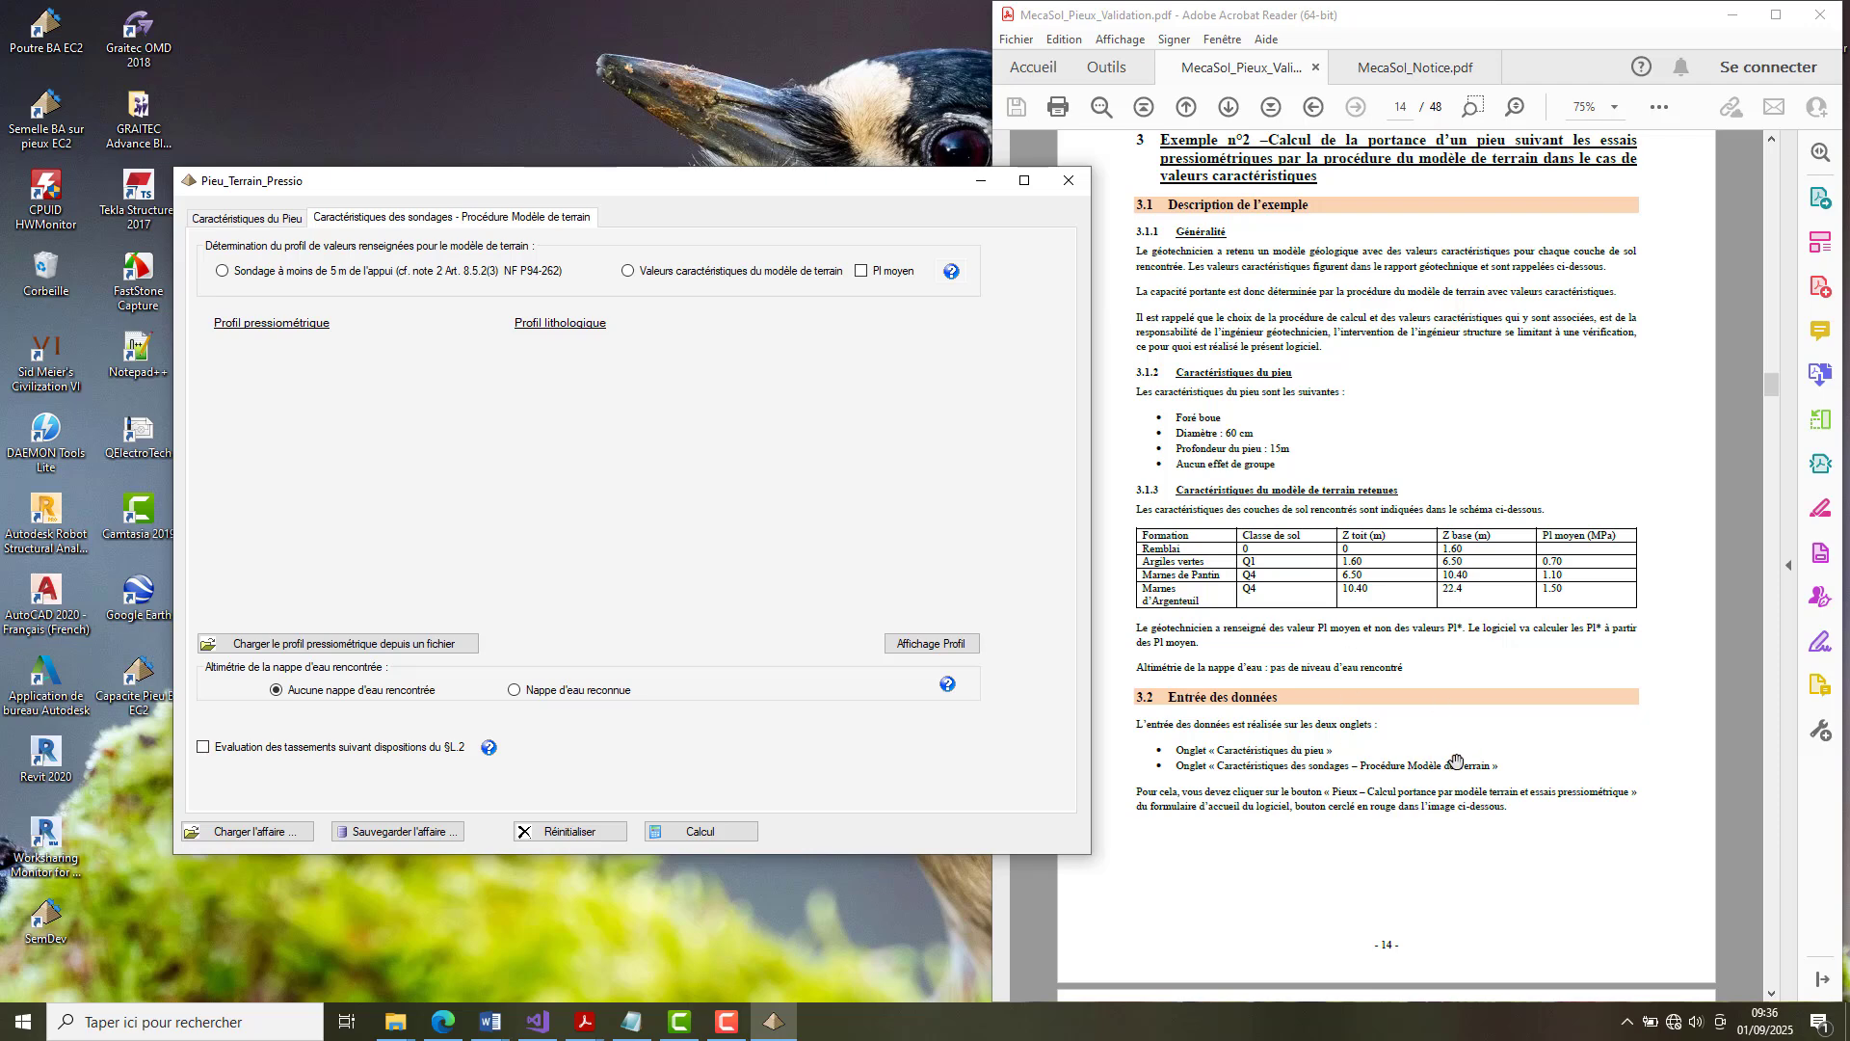
left_click(627, 273)
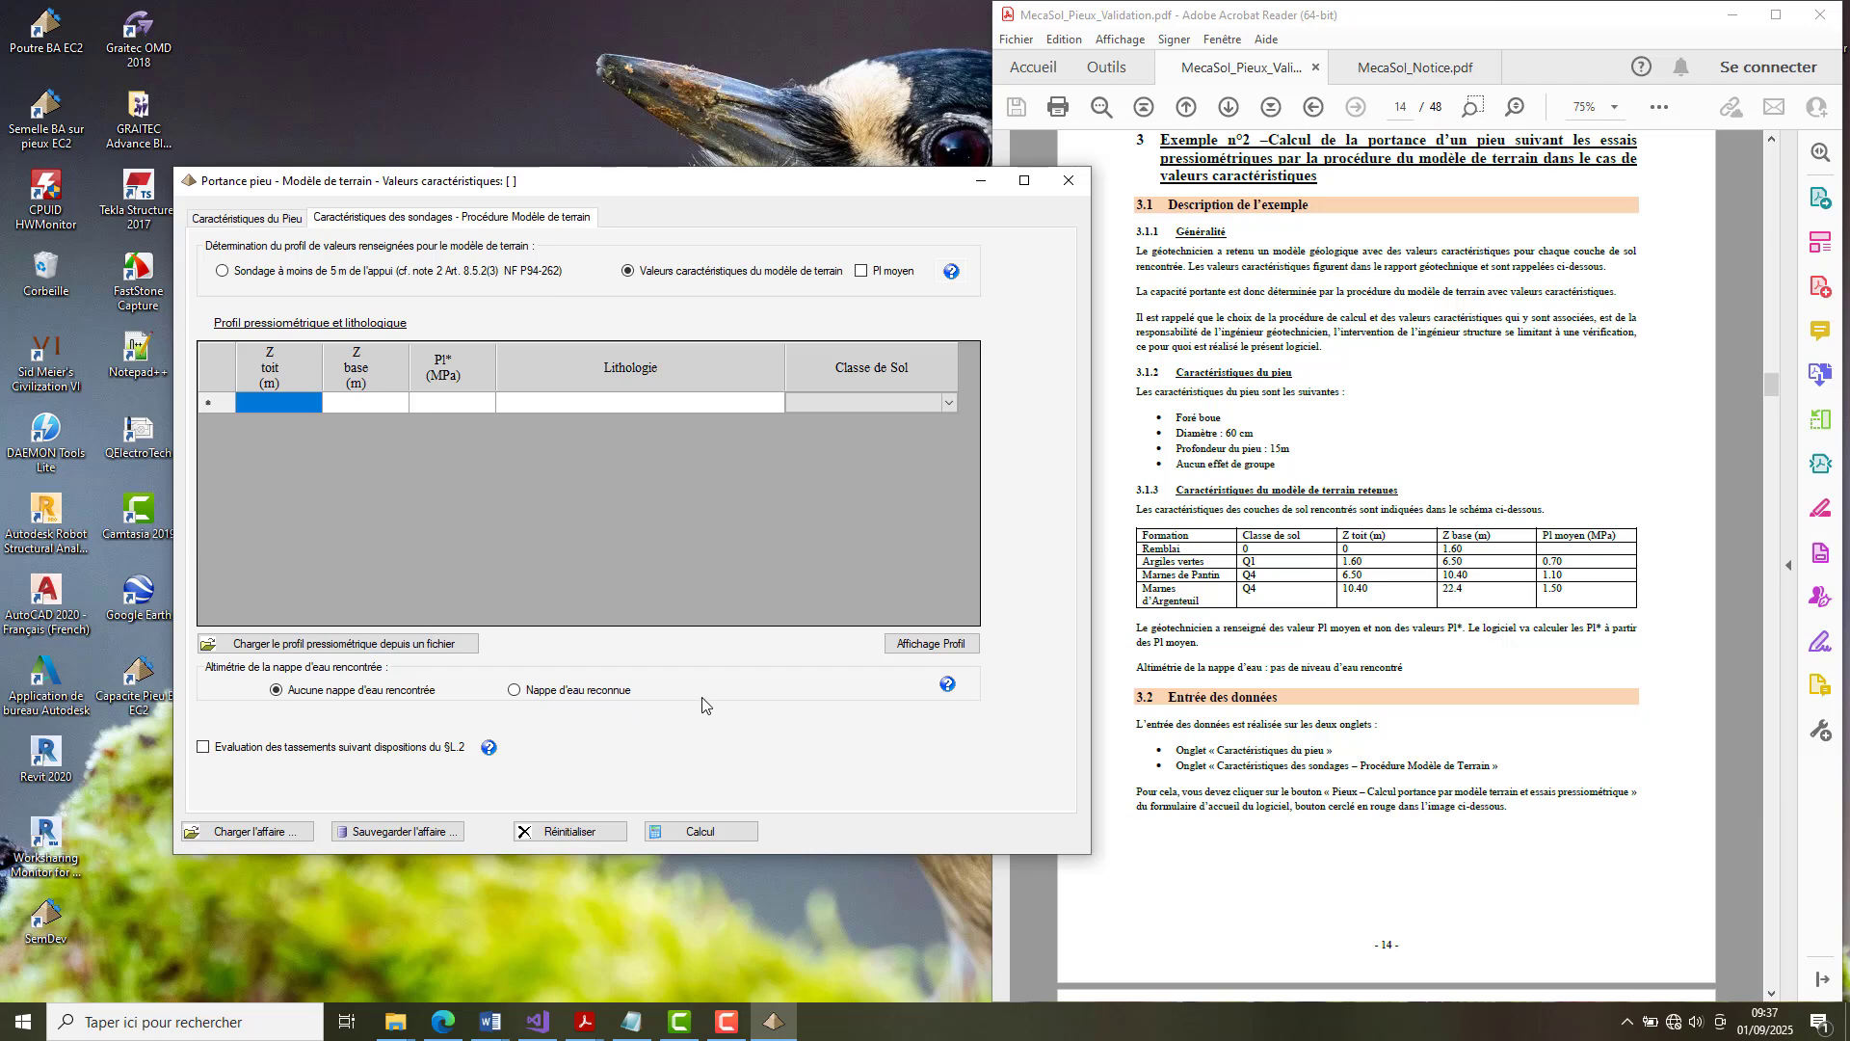
left_click(276, 403)
left_click(277, 404)
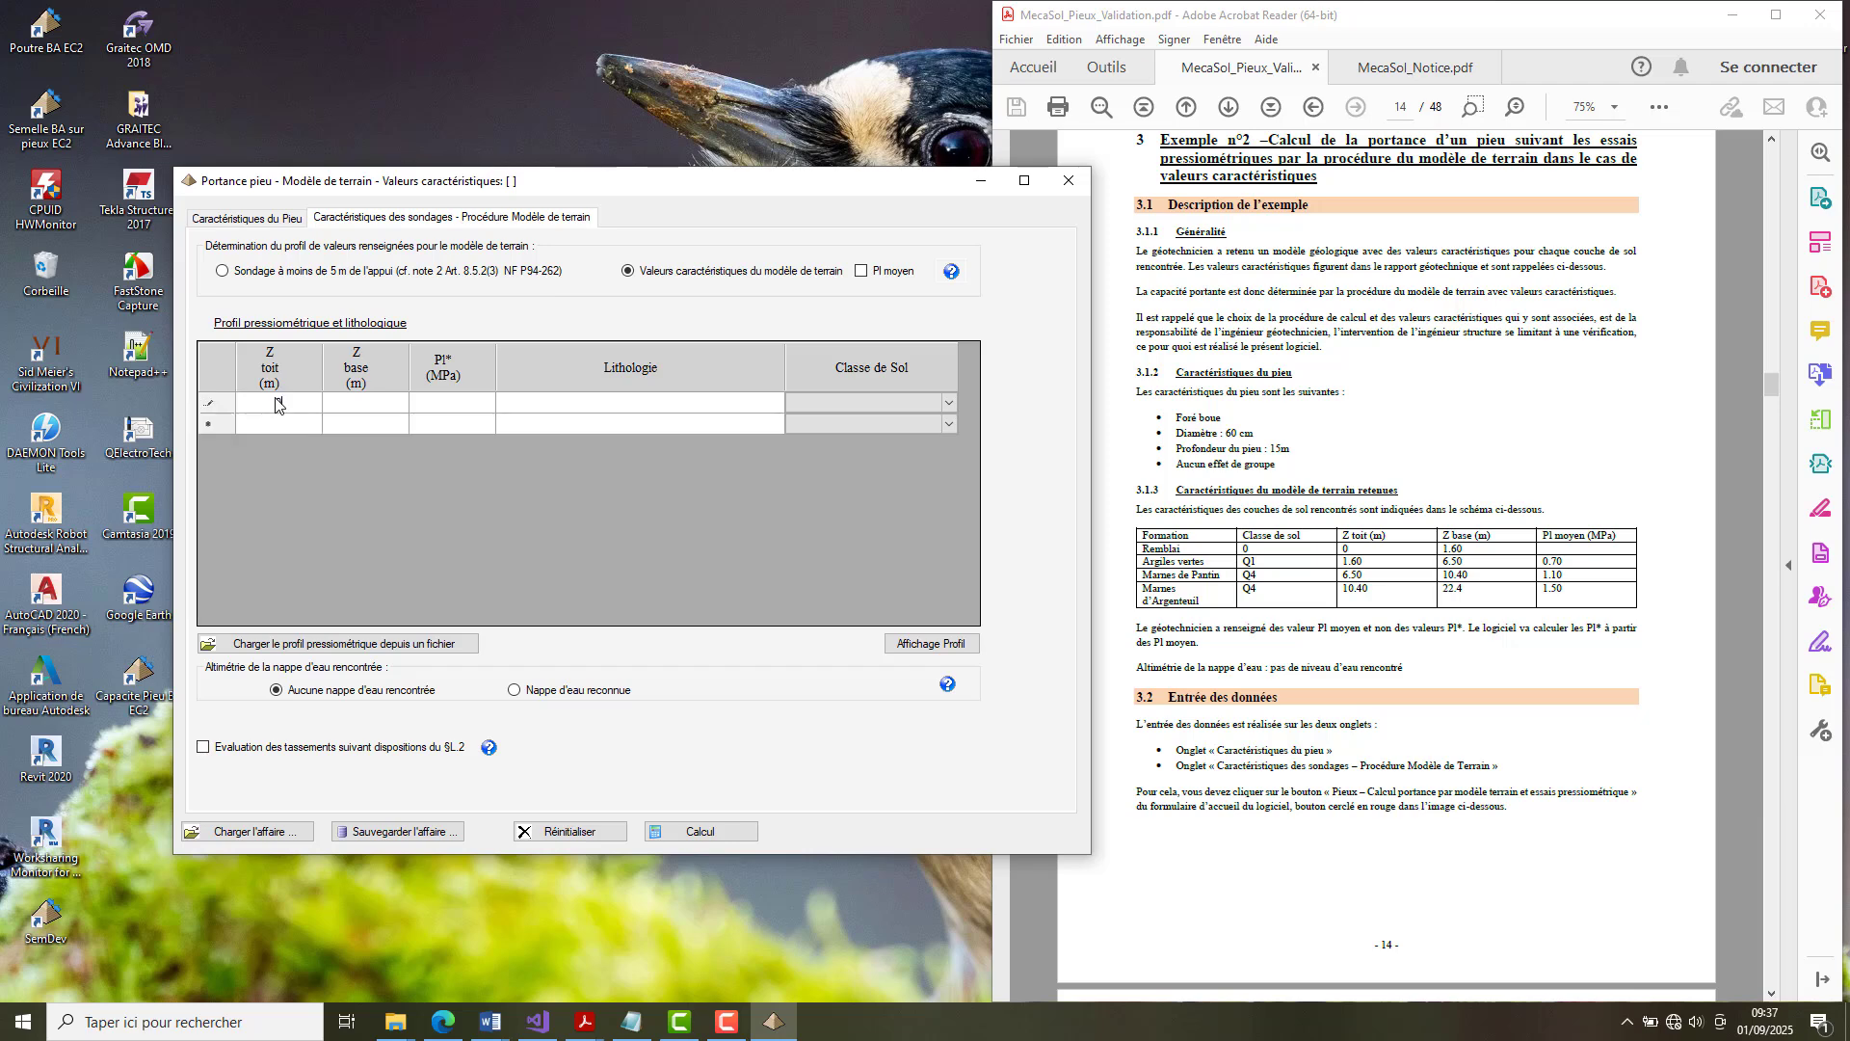
key("Tab")
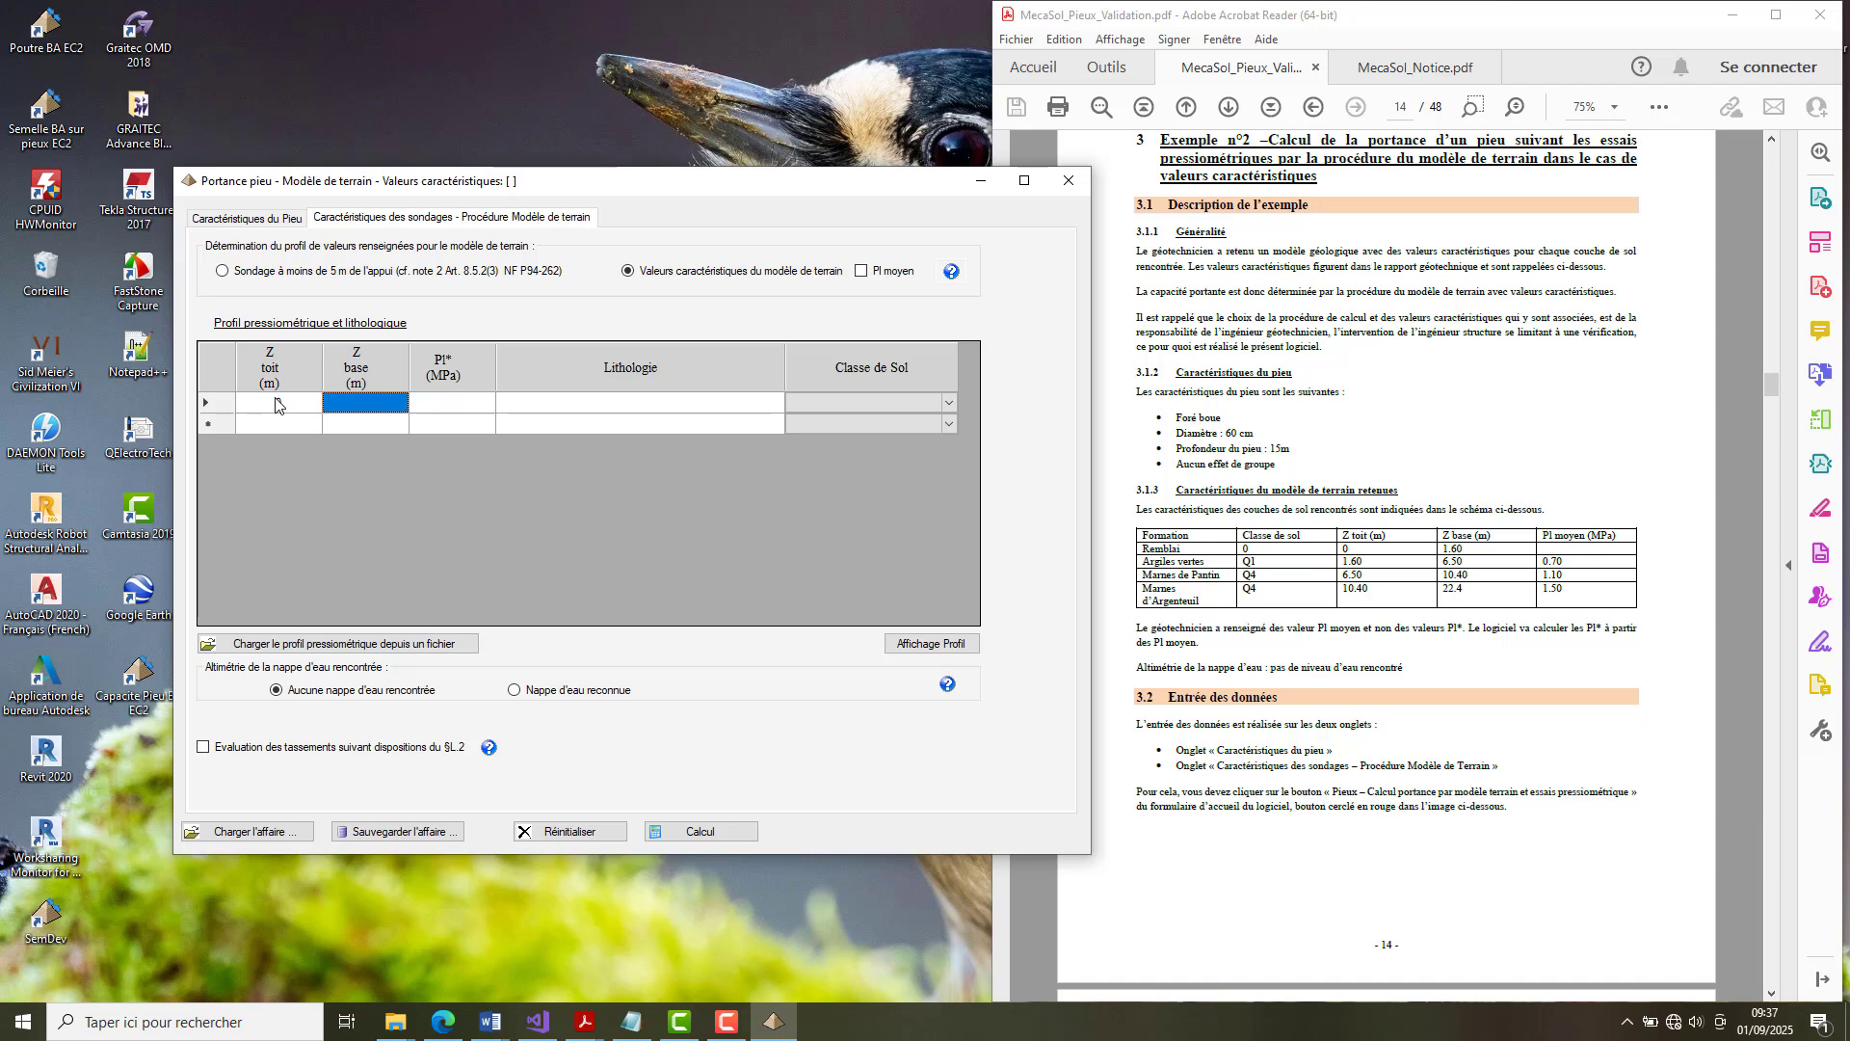
type("1.60")
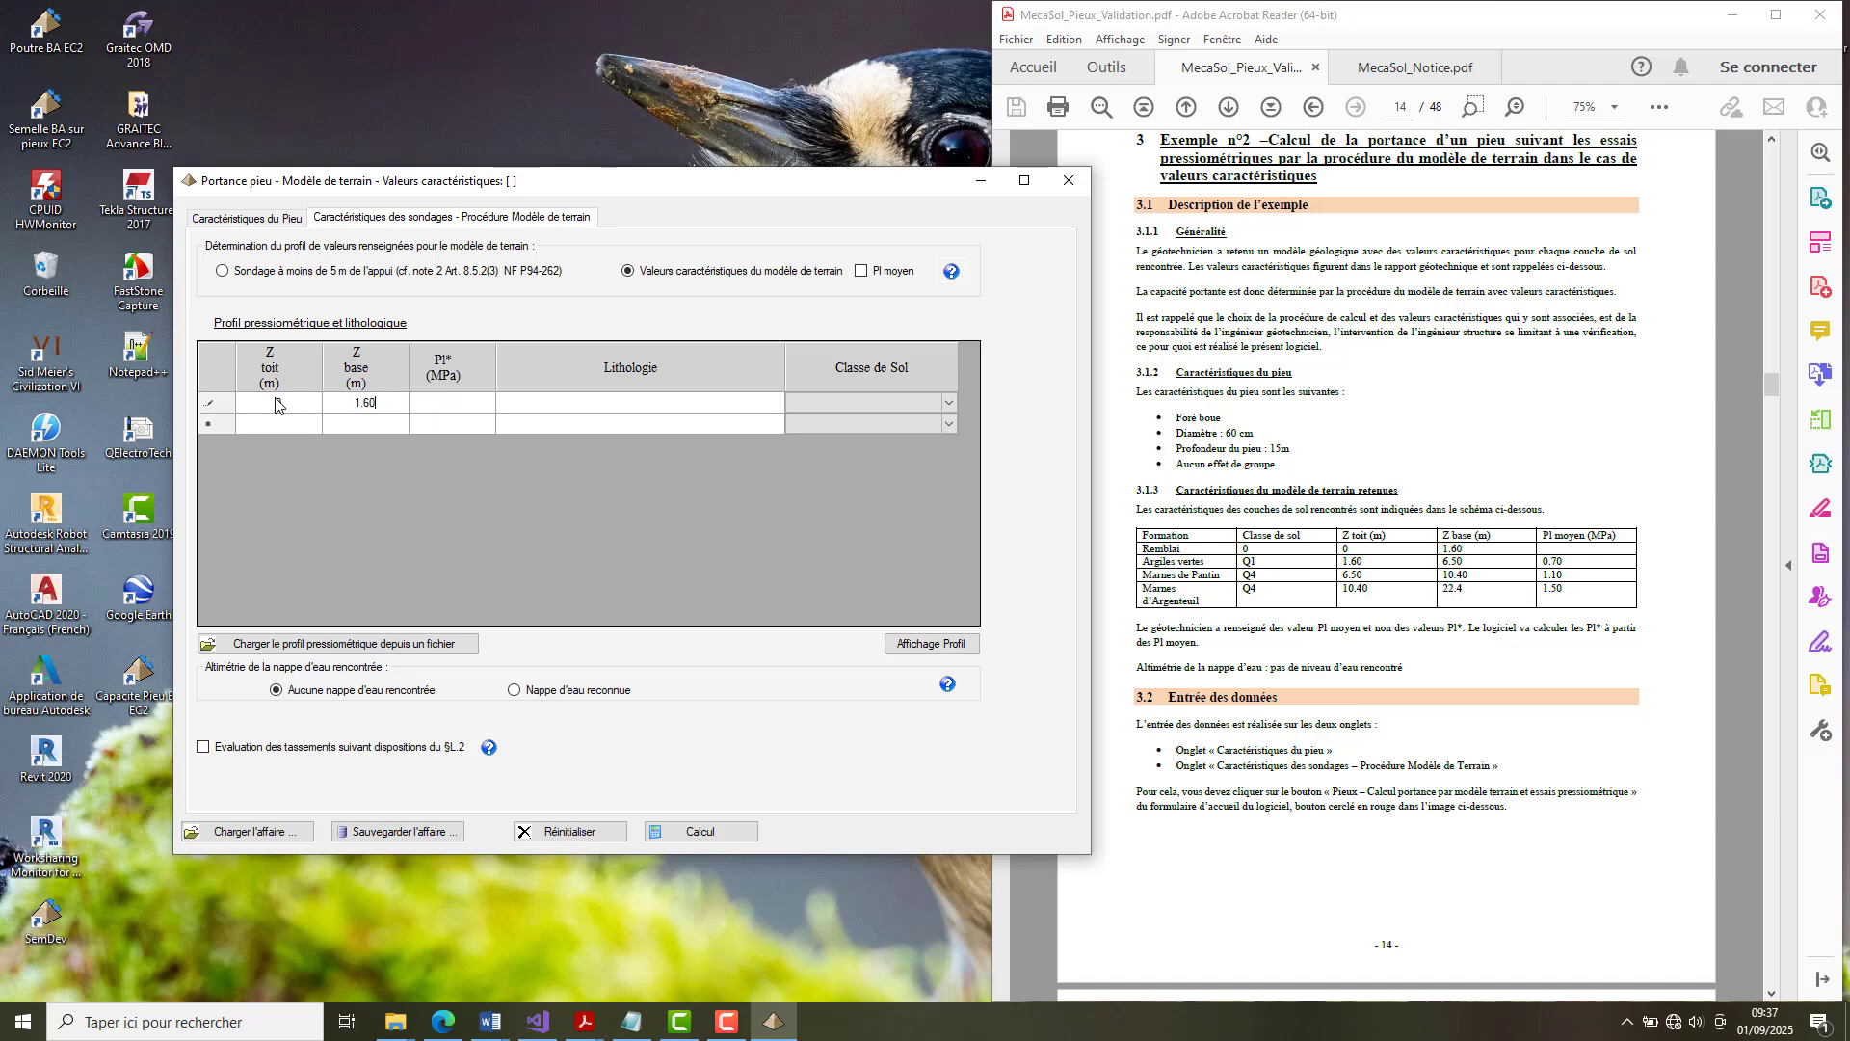
key("Tab")
left_click(862, 271)
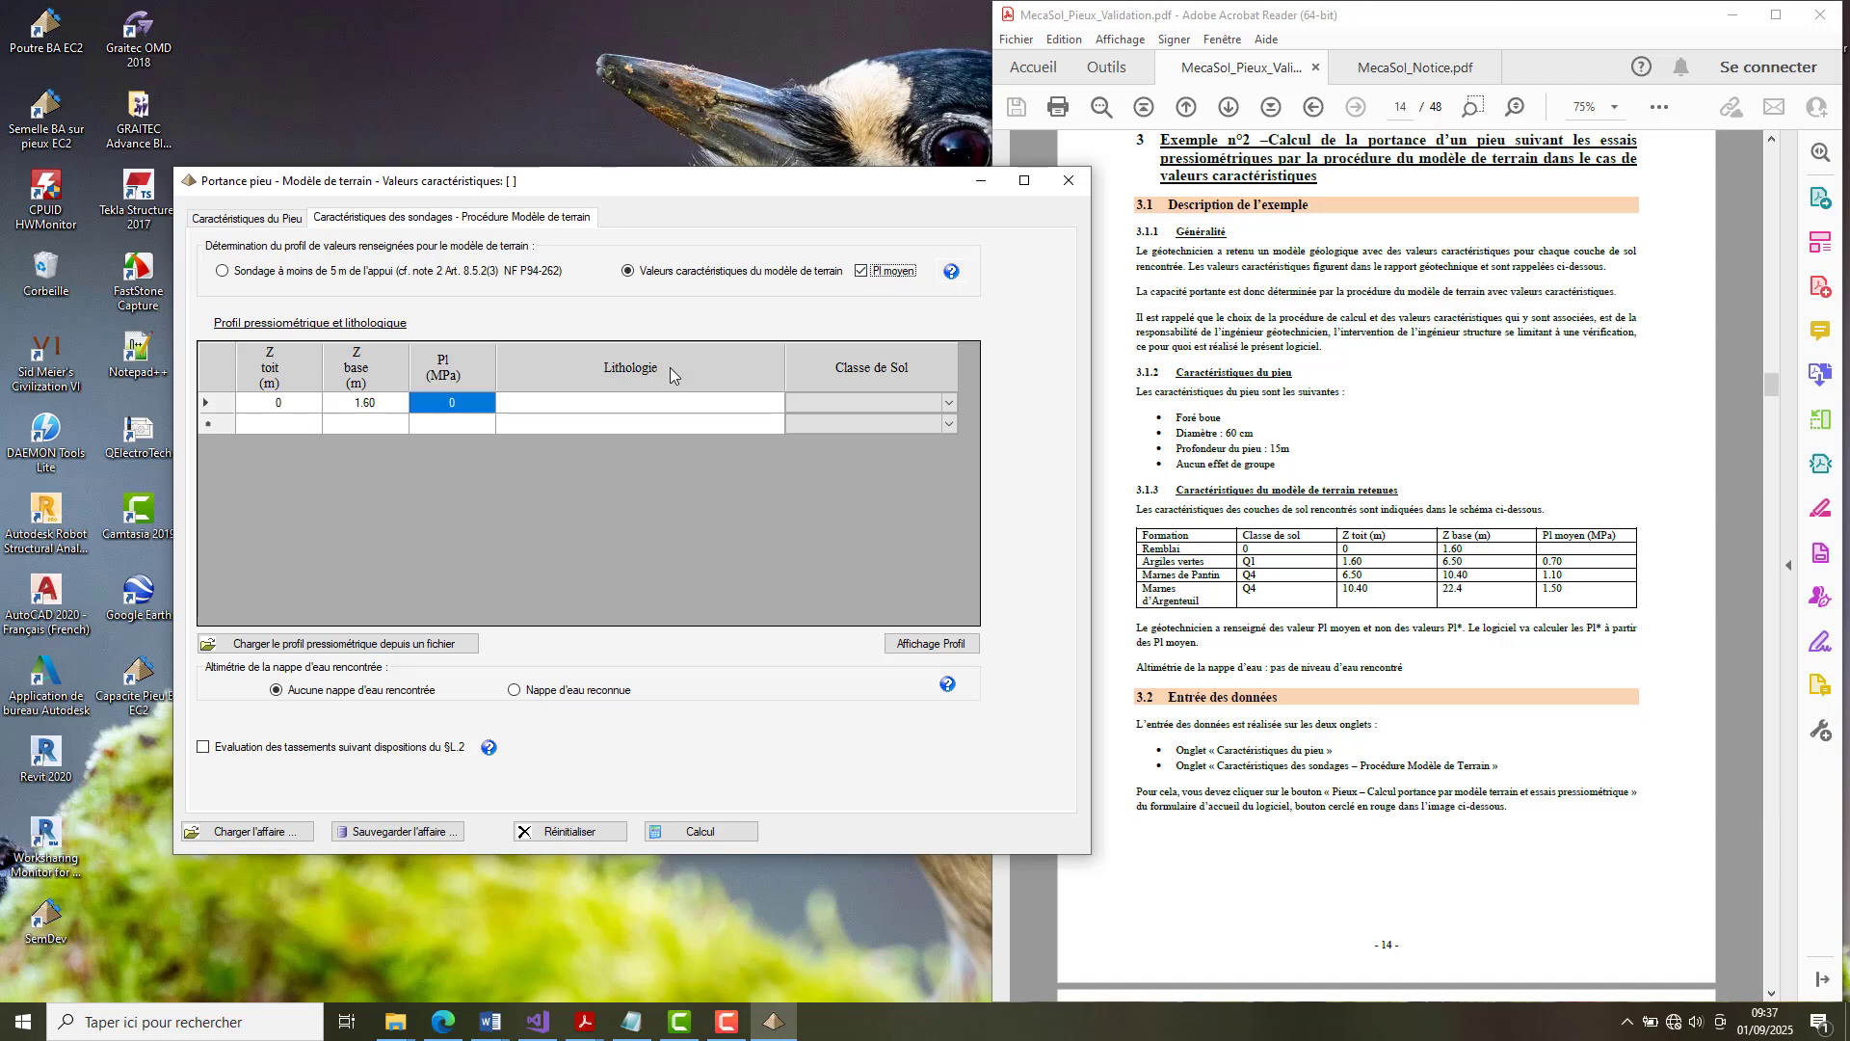
Enter Remblai as the first layer's lithology and assign it the soil class Remblai.
left_click(534, 405)
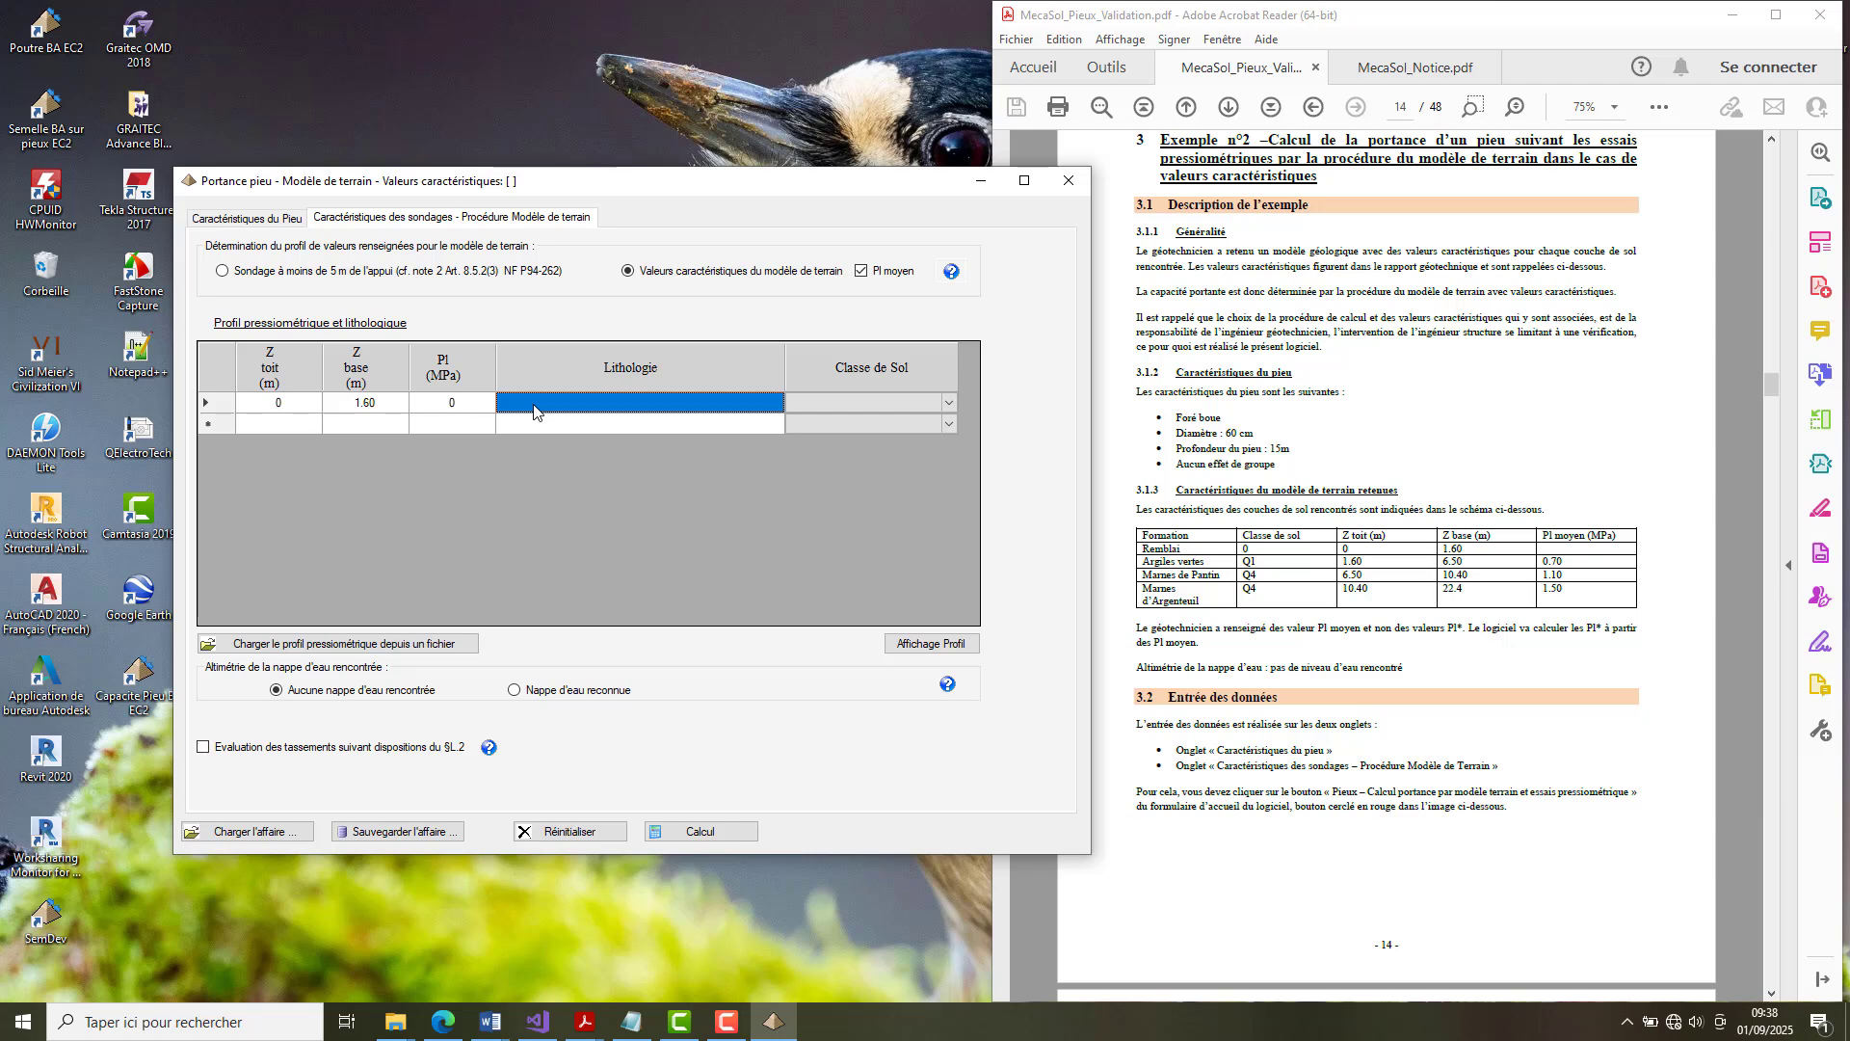
type("Remblai")
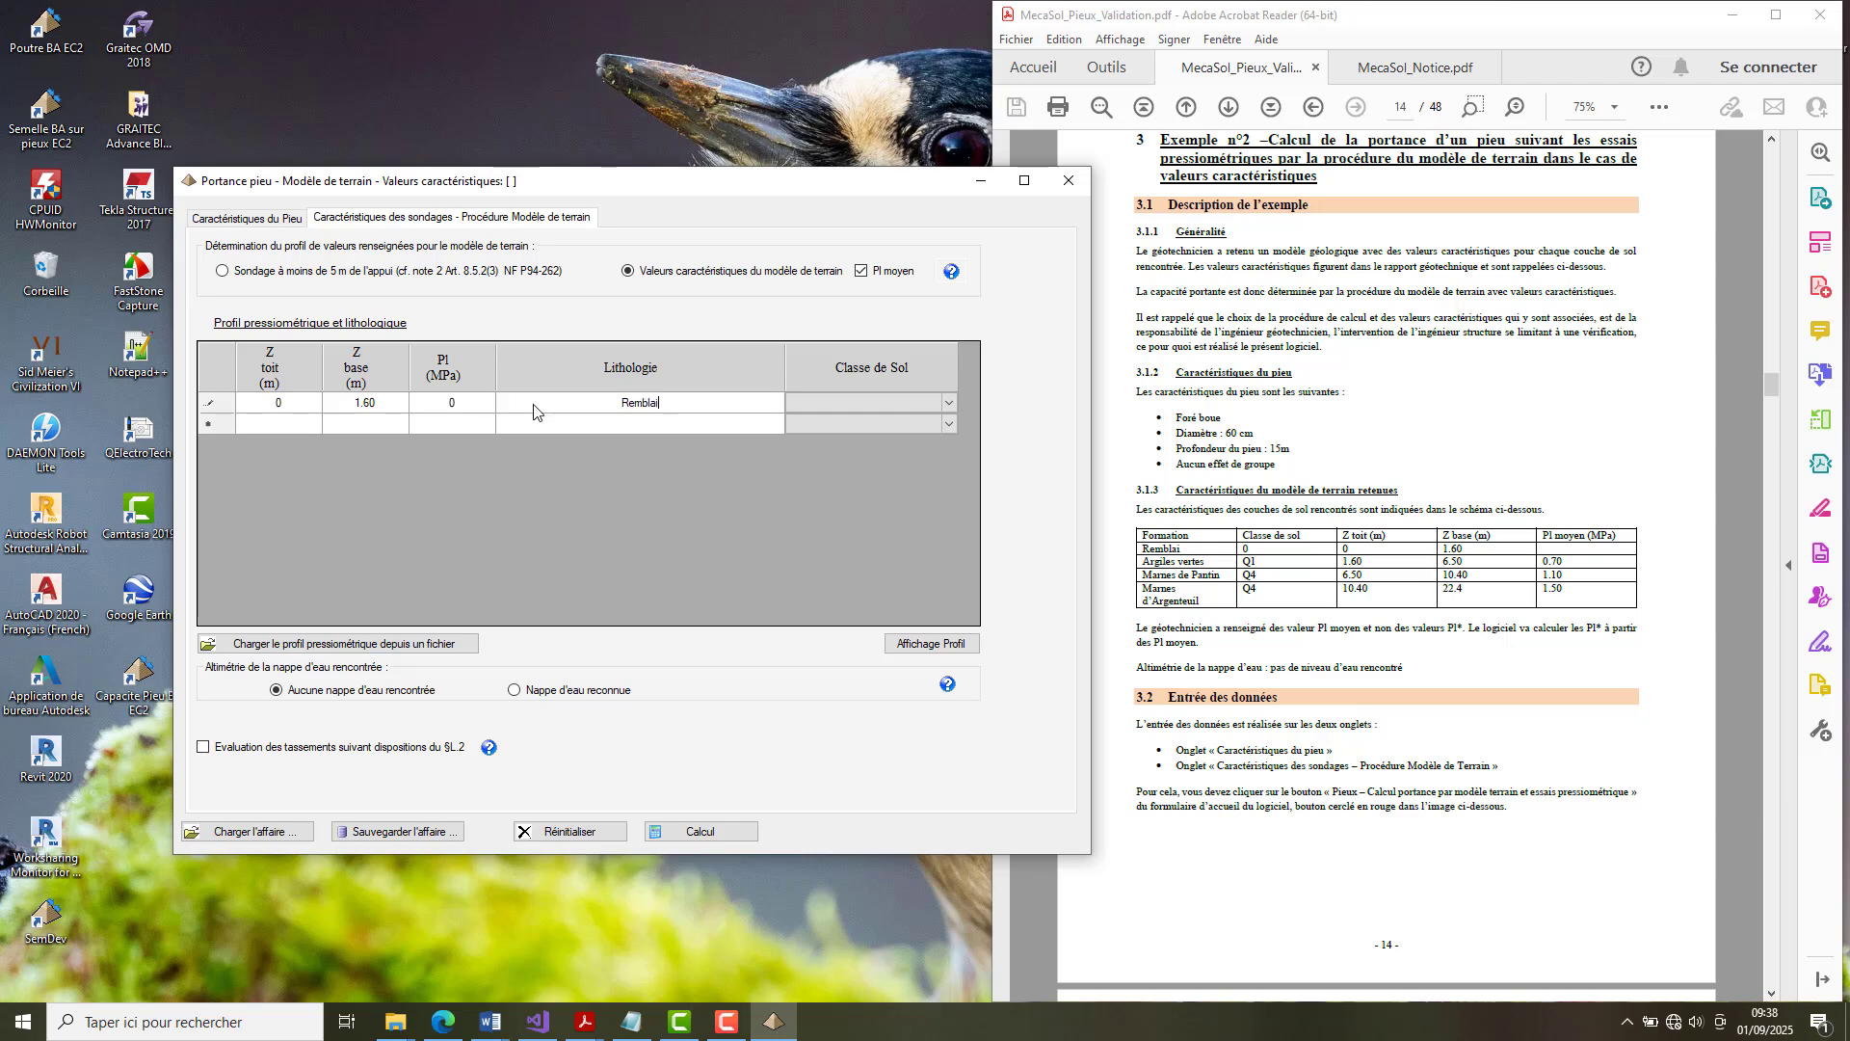
left_click(948, 403)
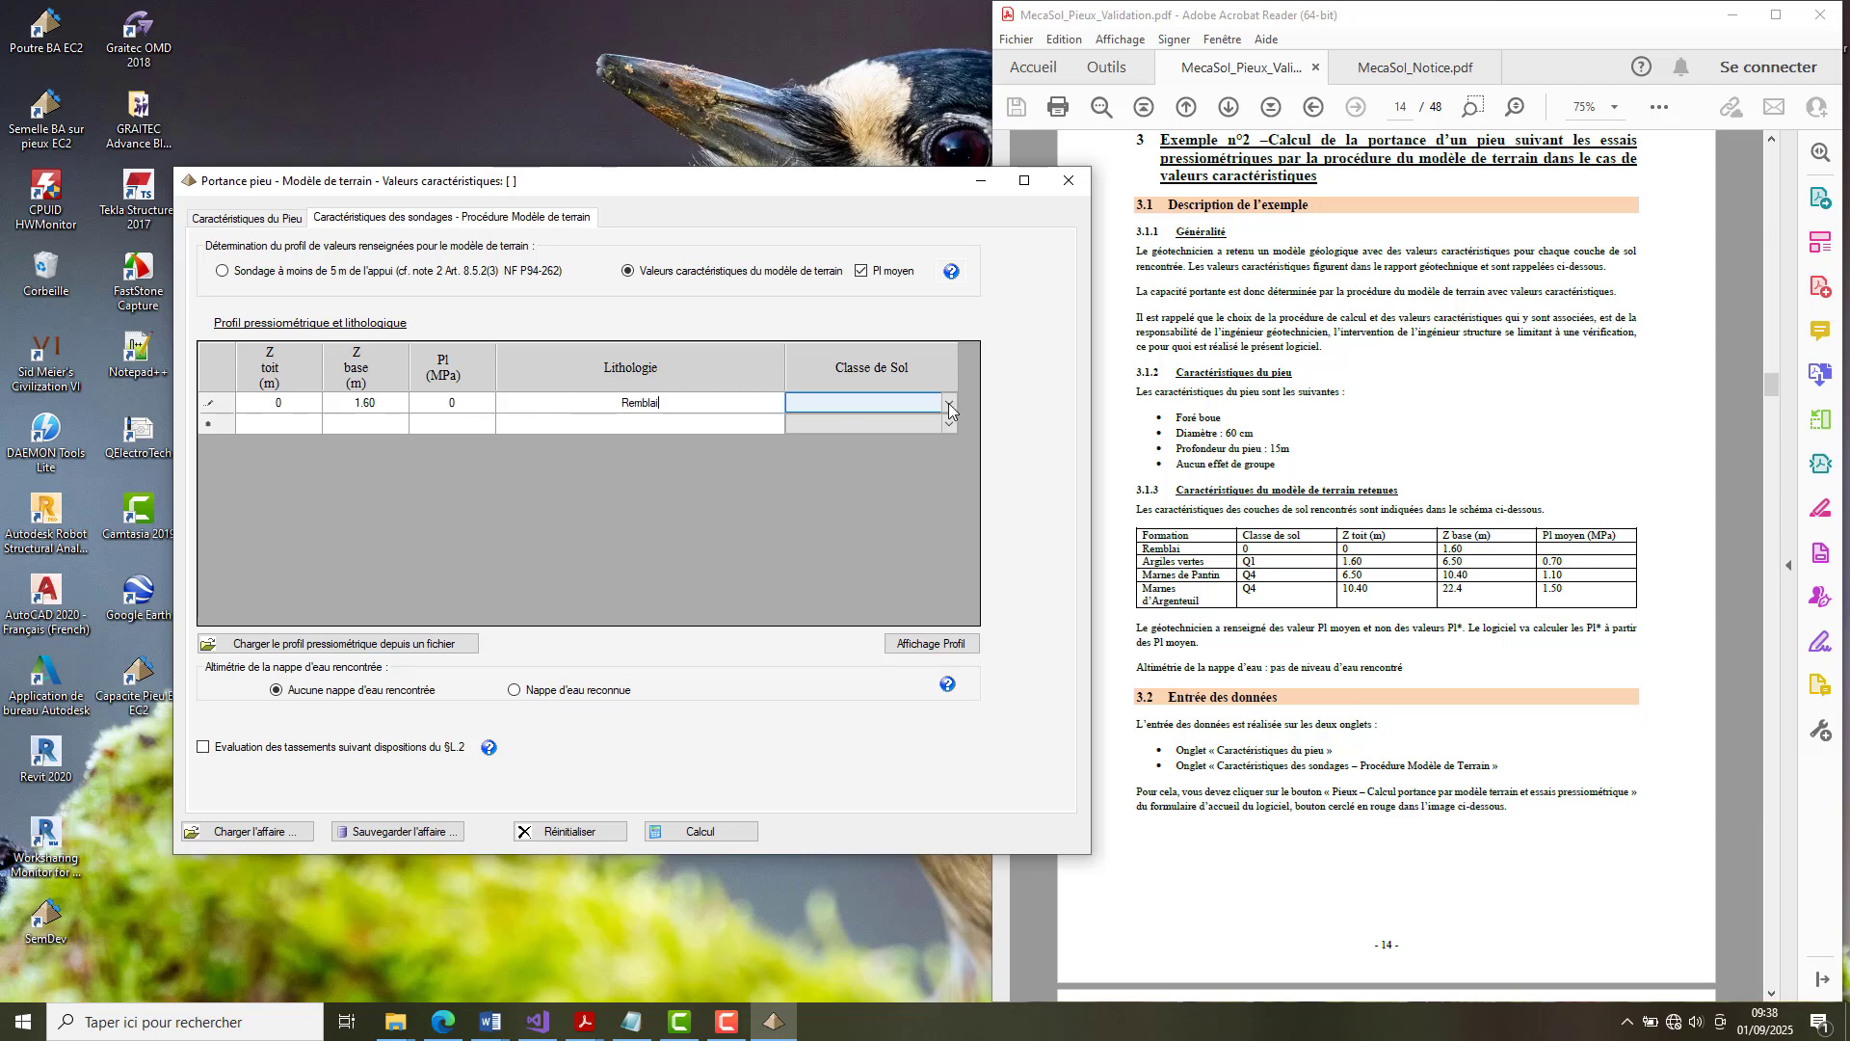
left_click(946, 404)
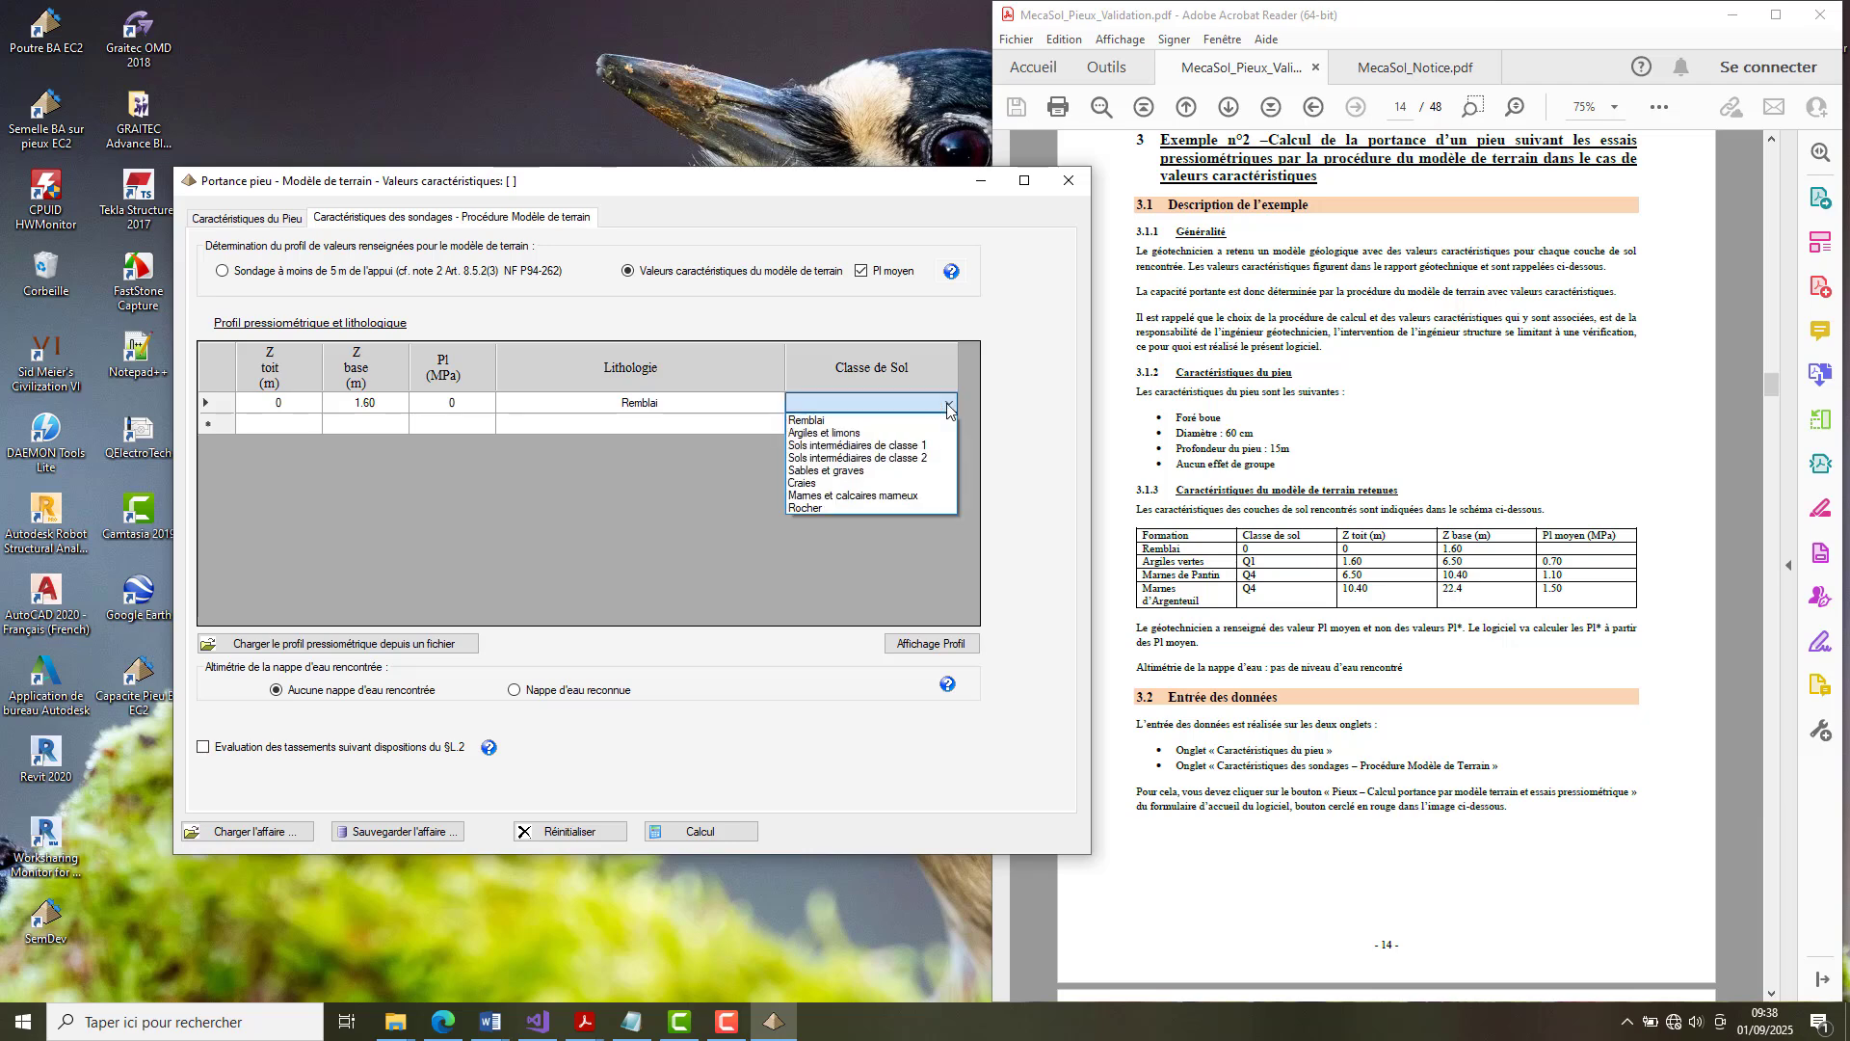
left_click(855, 422)
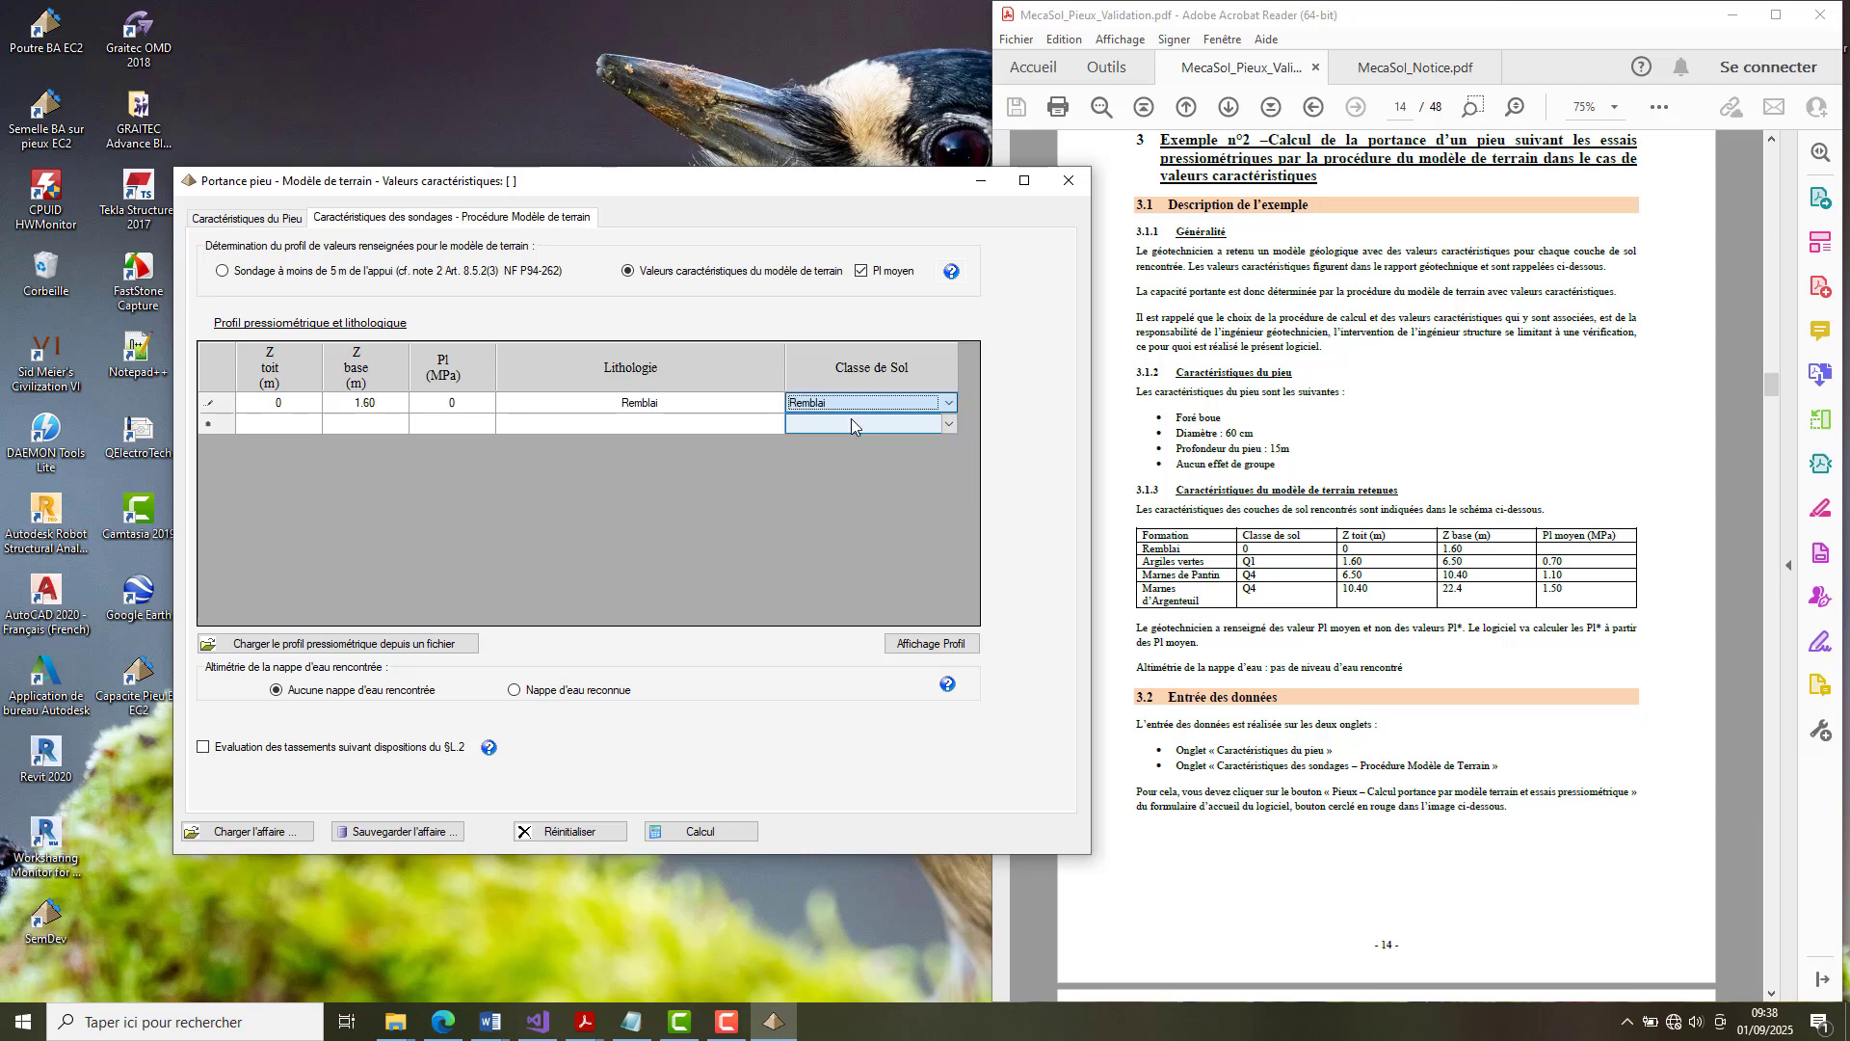
Enter the second soil layer from 1.60 to 6.5 m with a limit pressure of 0.70 MPa.
left_click(278, 426)
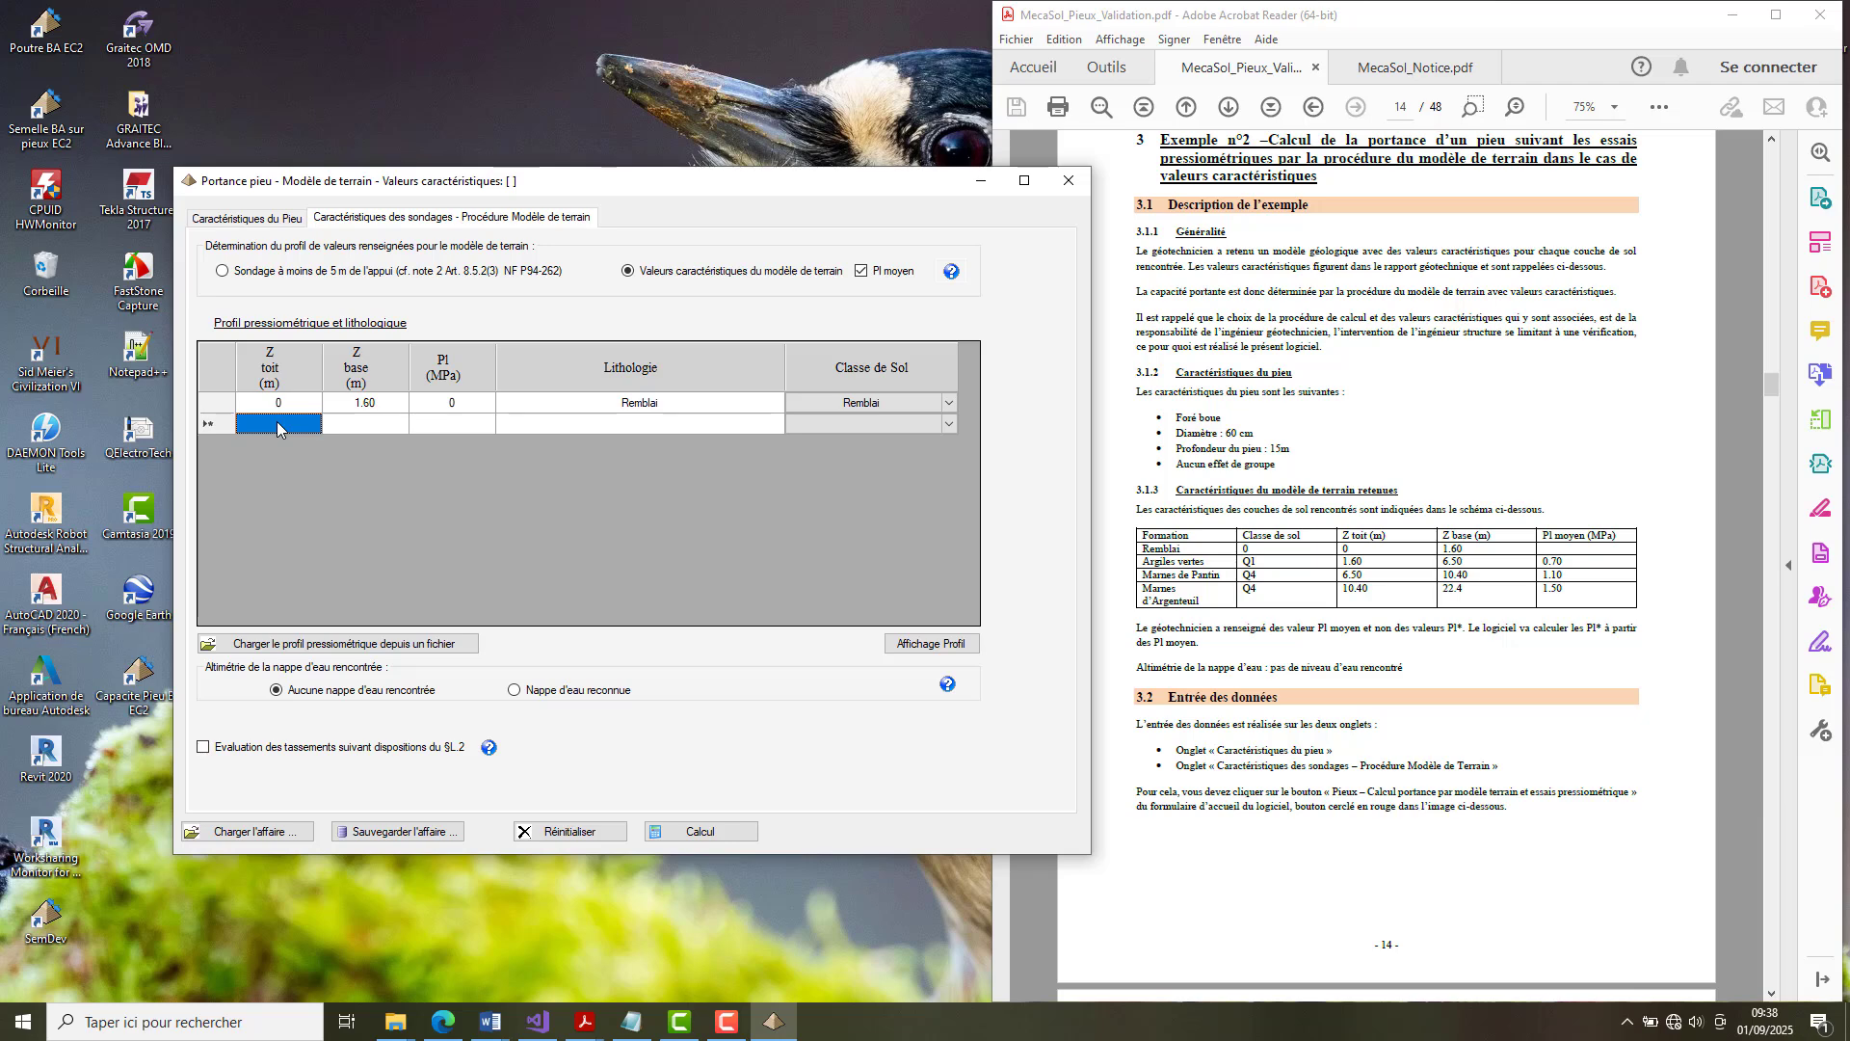
left_click(278, 426)
type("1.60")
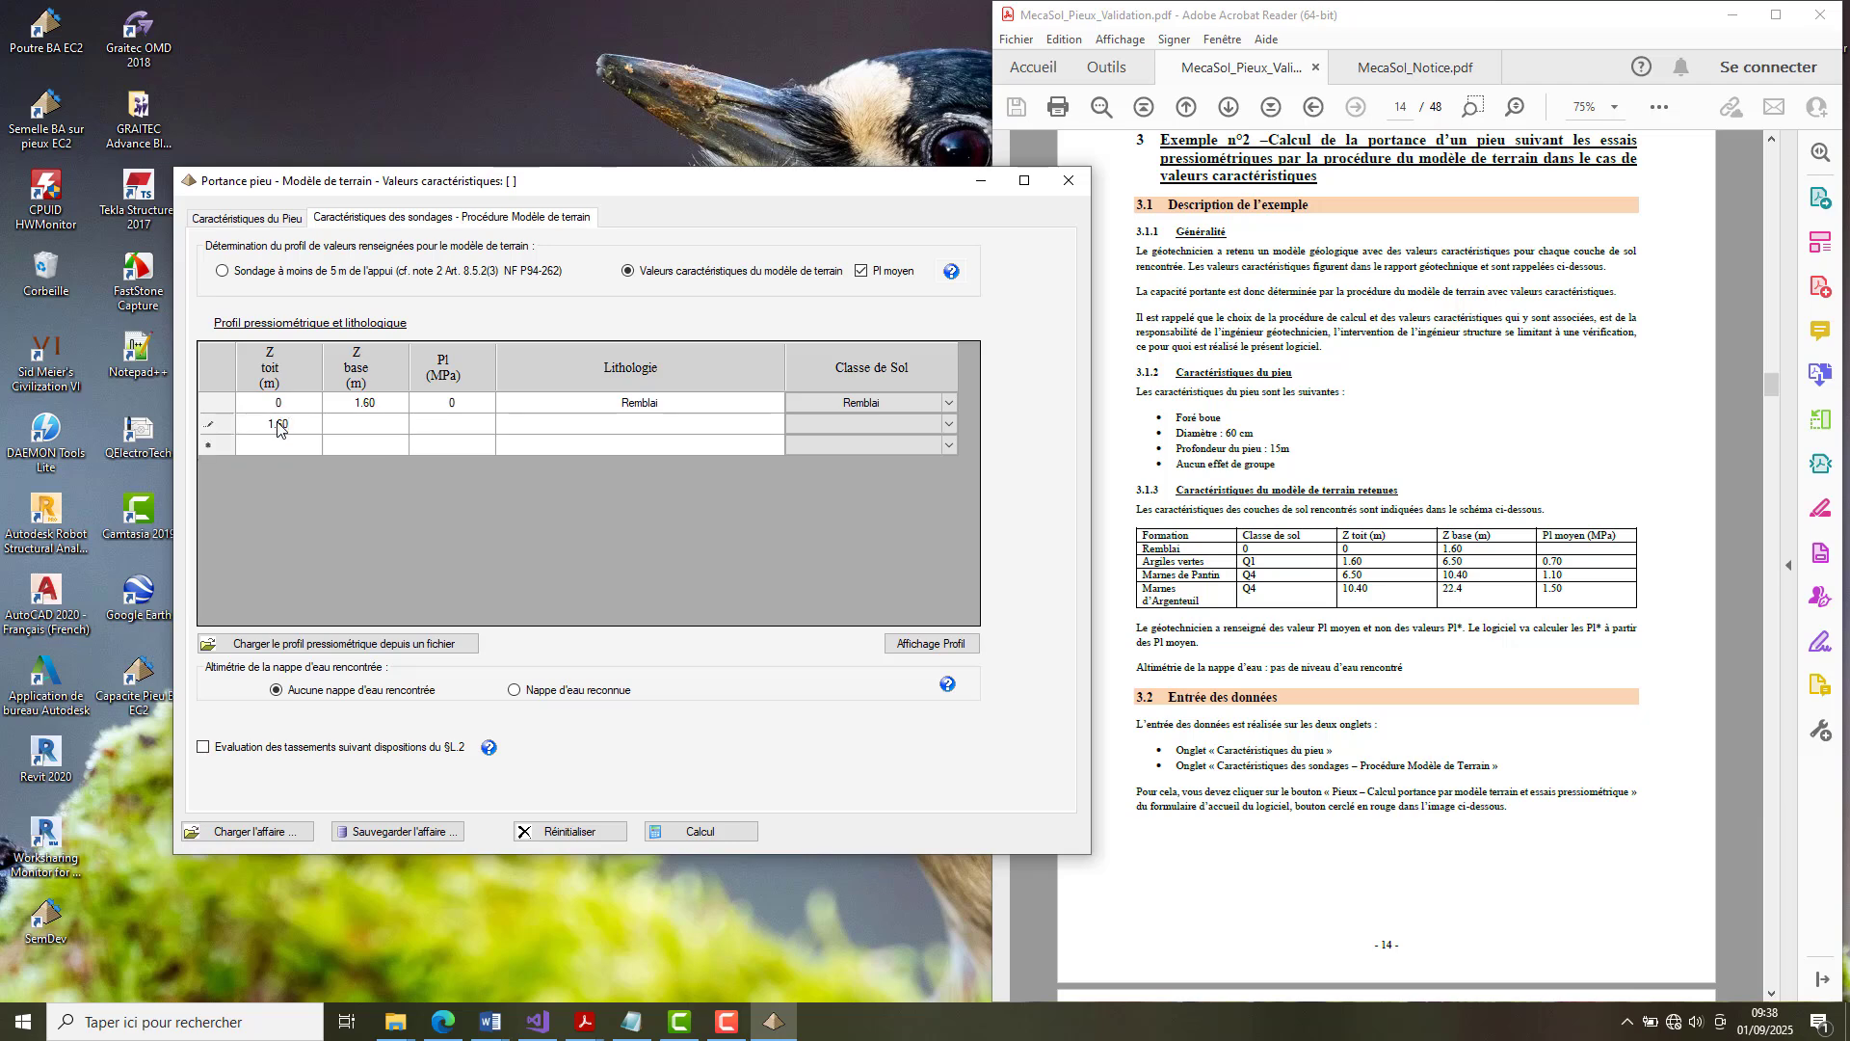
key("Tab")
type("6.5")
key("Tab")
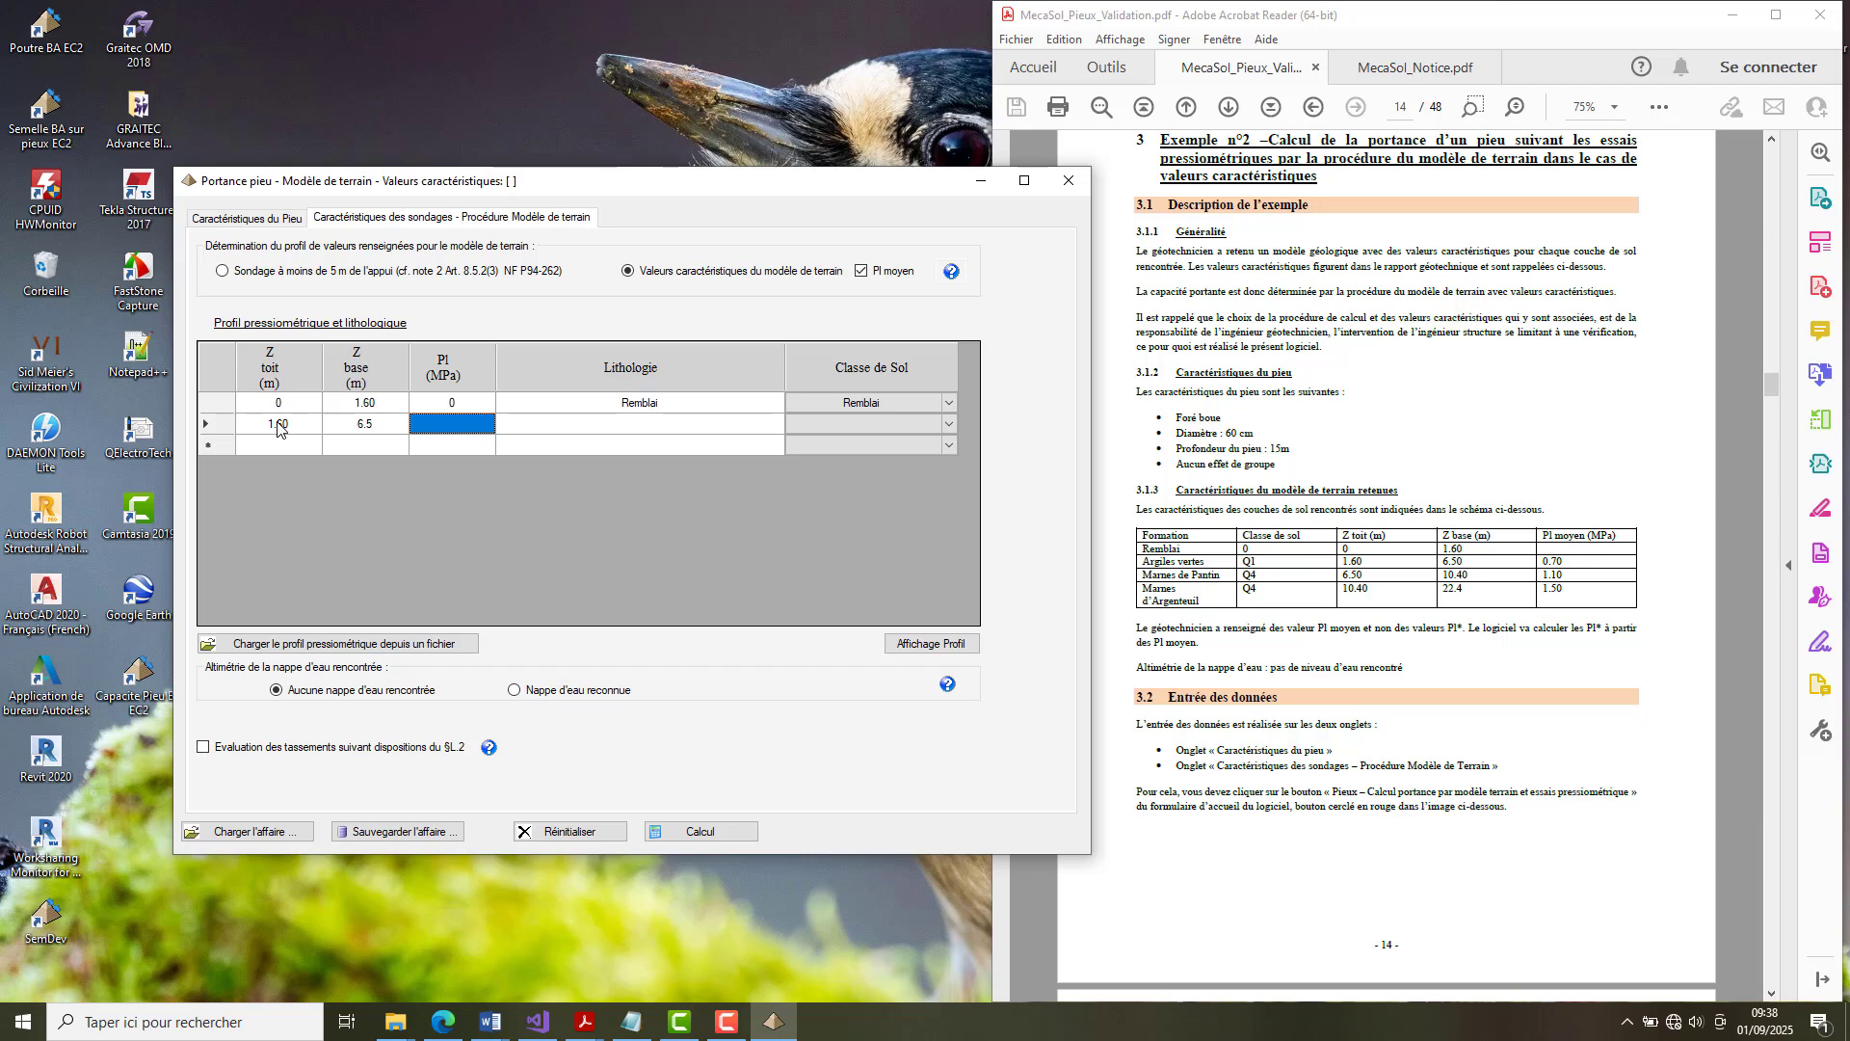
type("0.70")
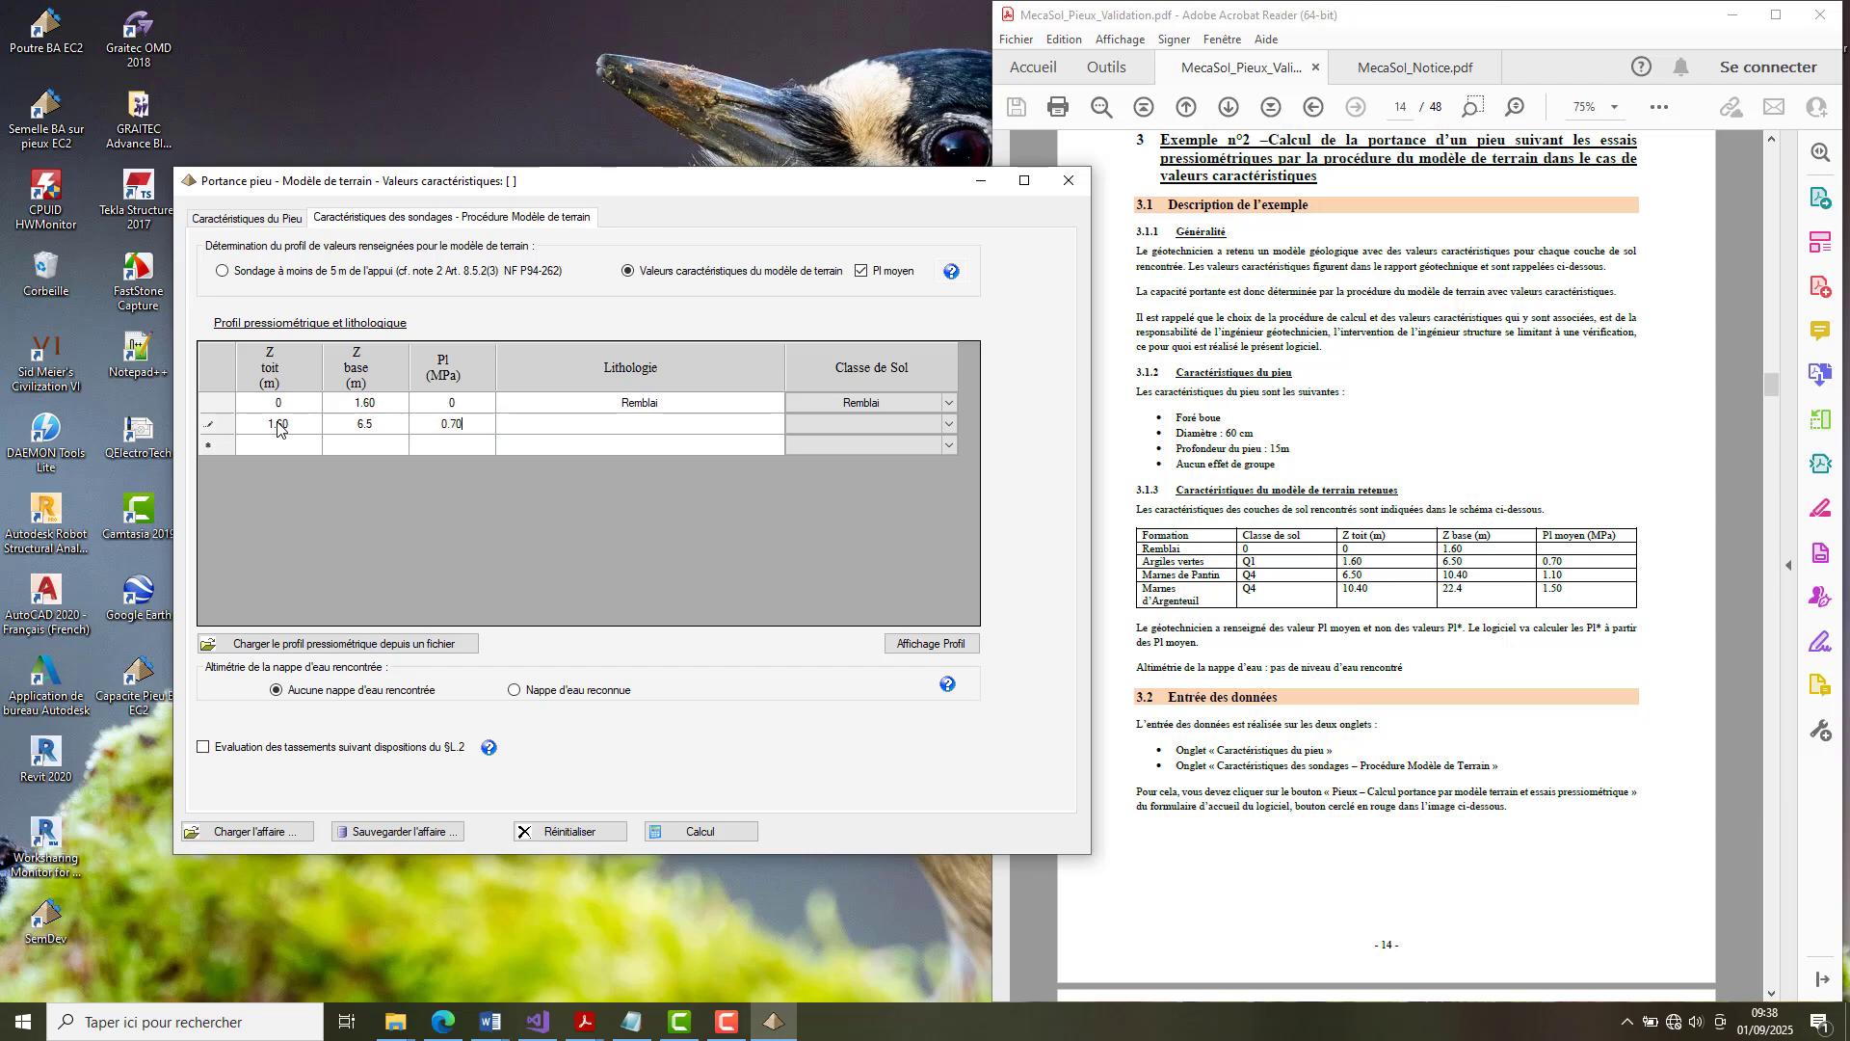
key("Tab")
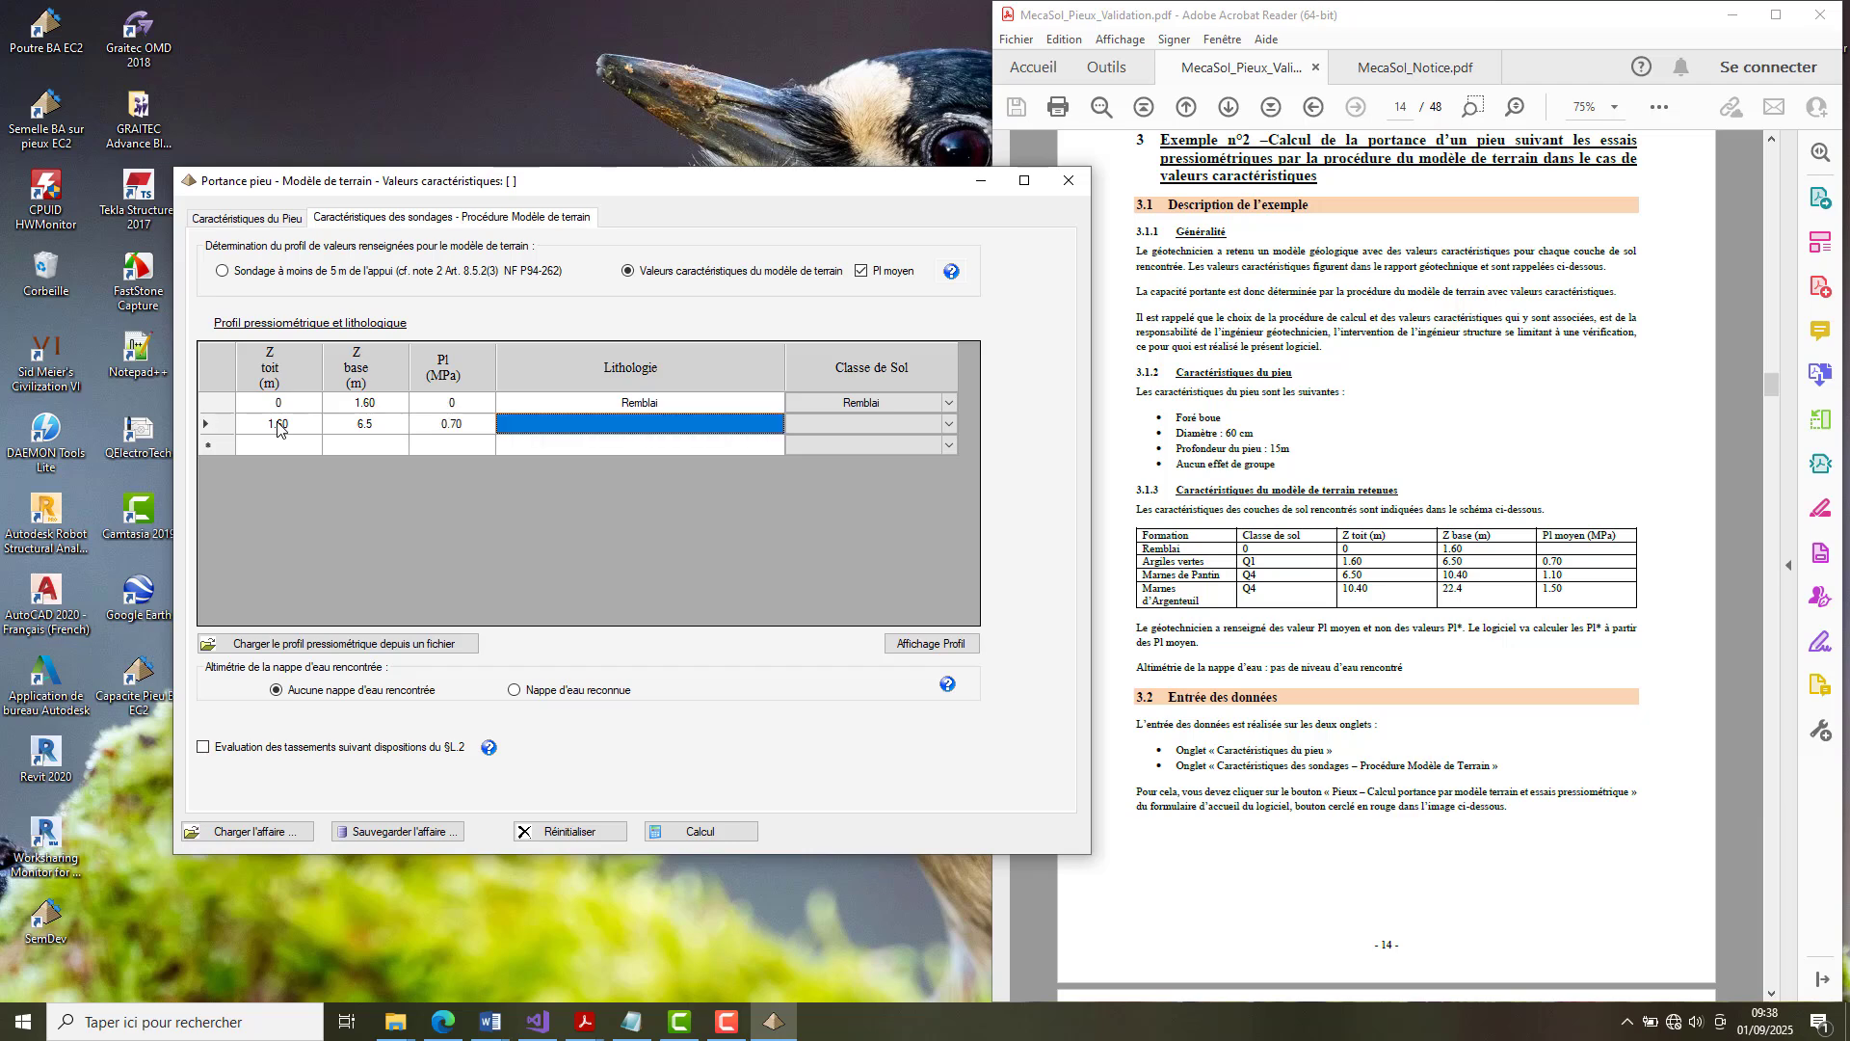
Enter Argiles vertes as the second layer's lithology and assign it the soil class Argiles et limons.
type("Ar")
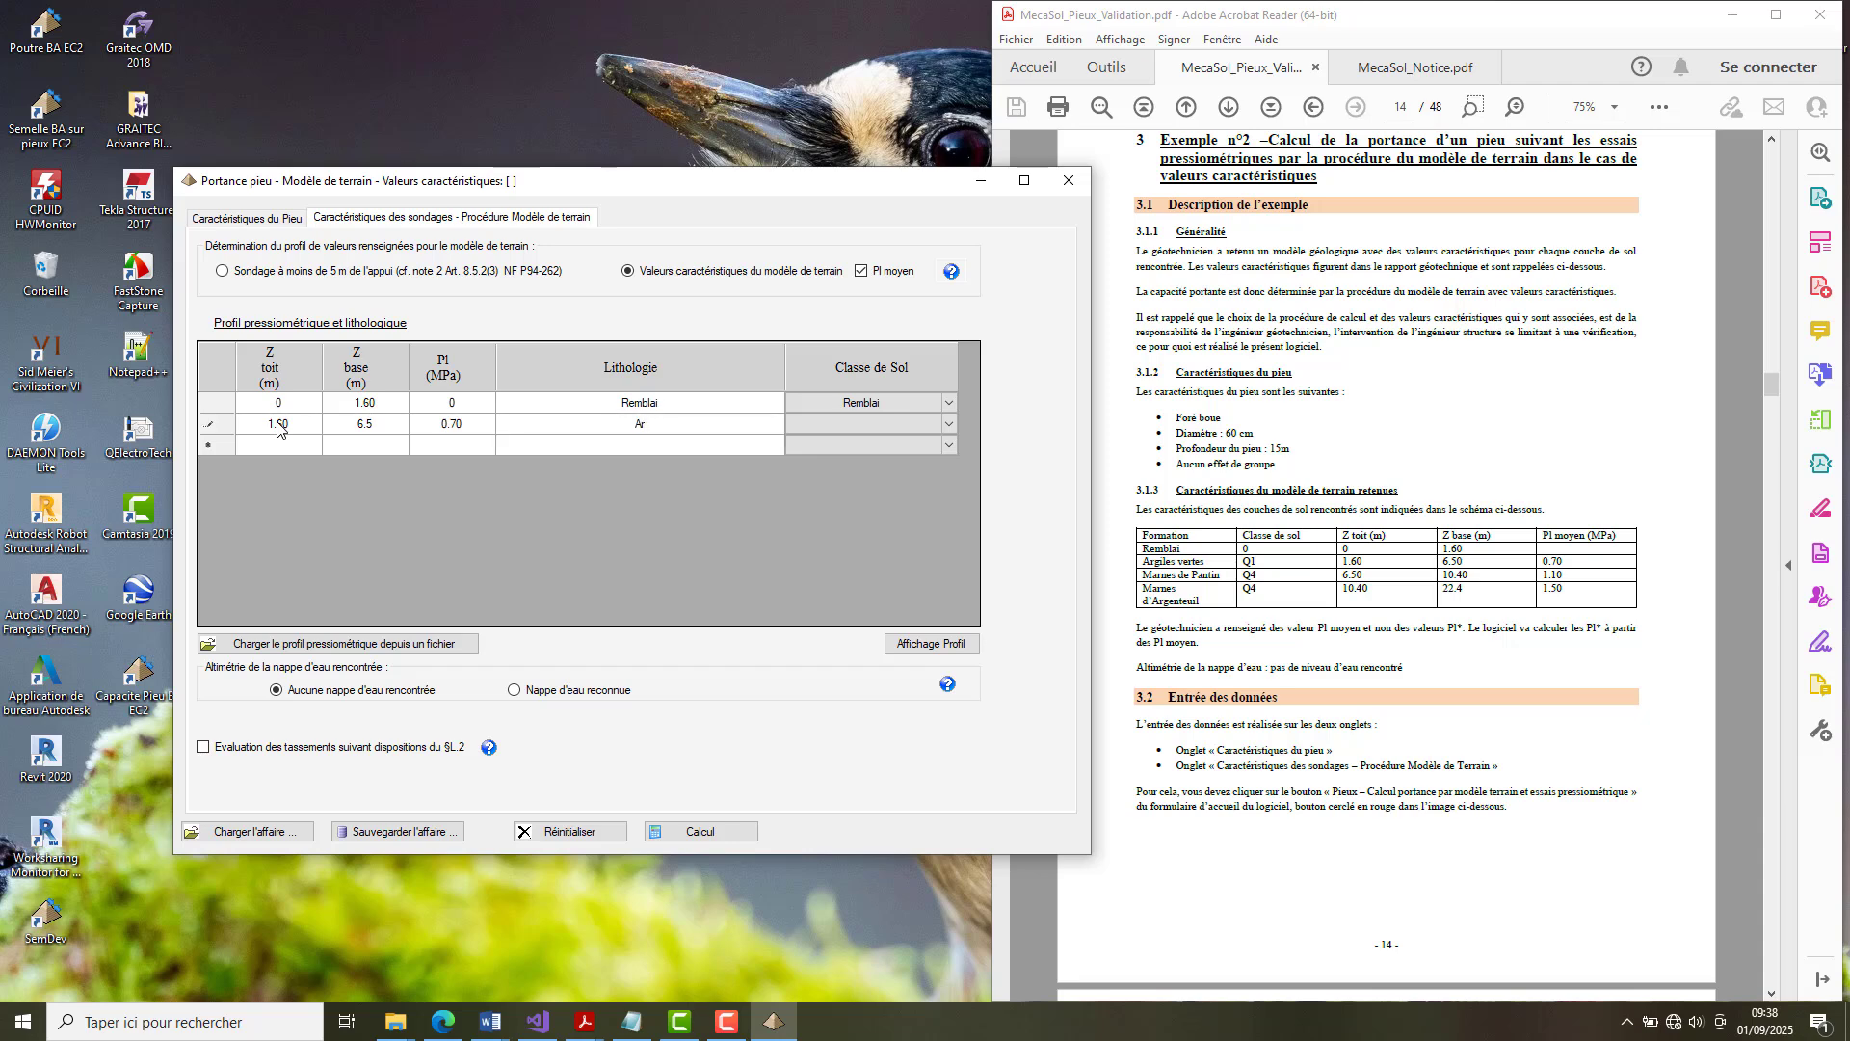
type("giles vertes")
key("Tab")
left_click(948, 425)
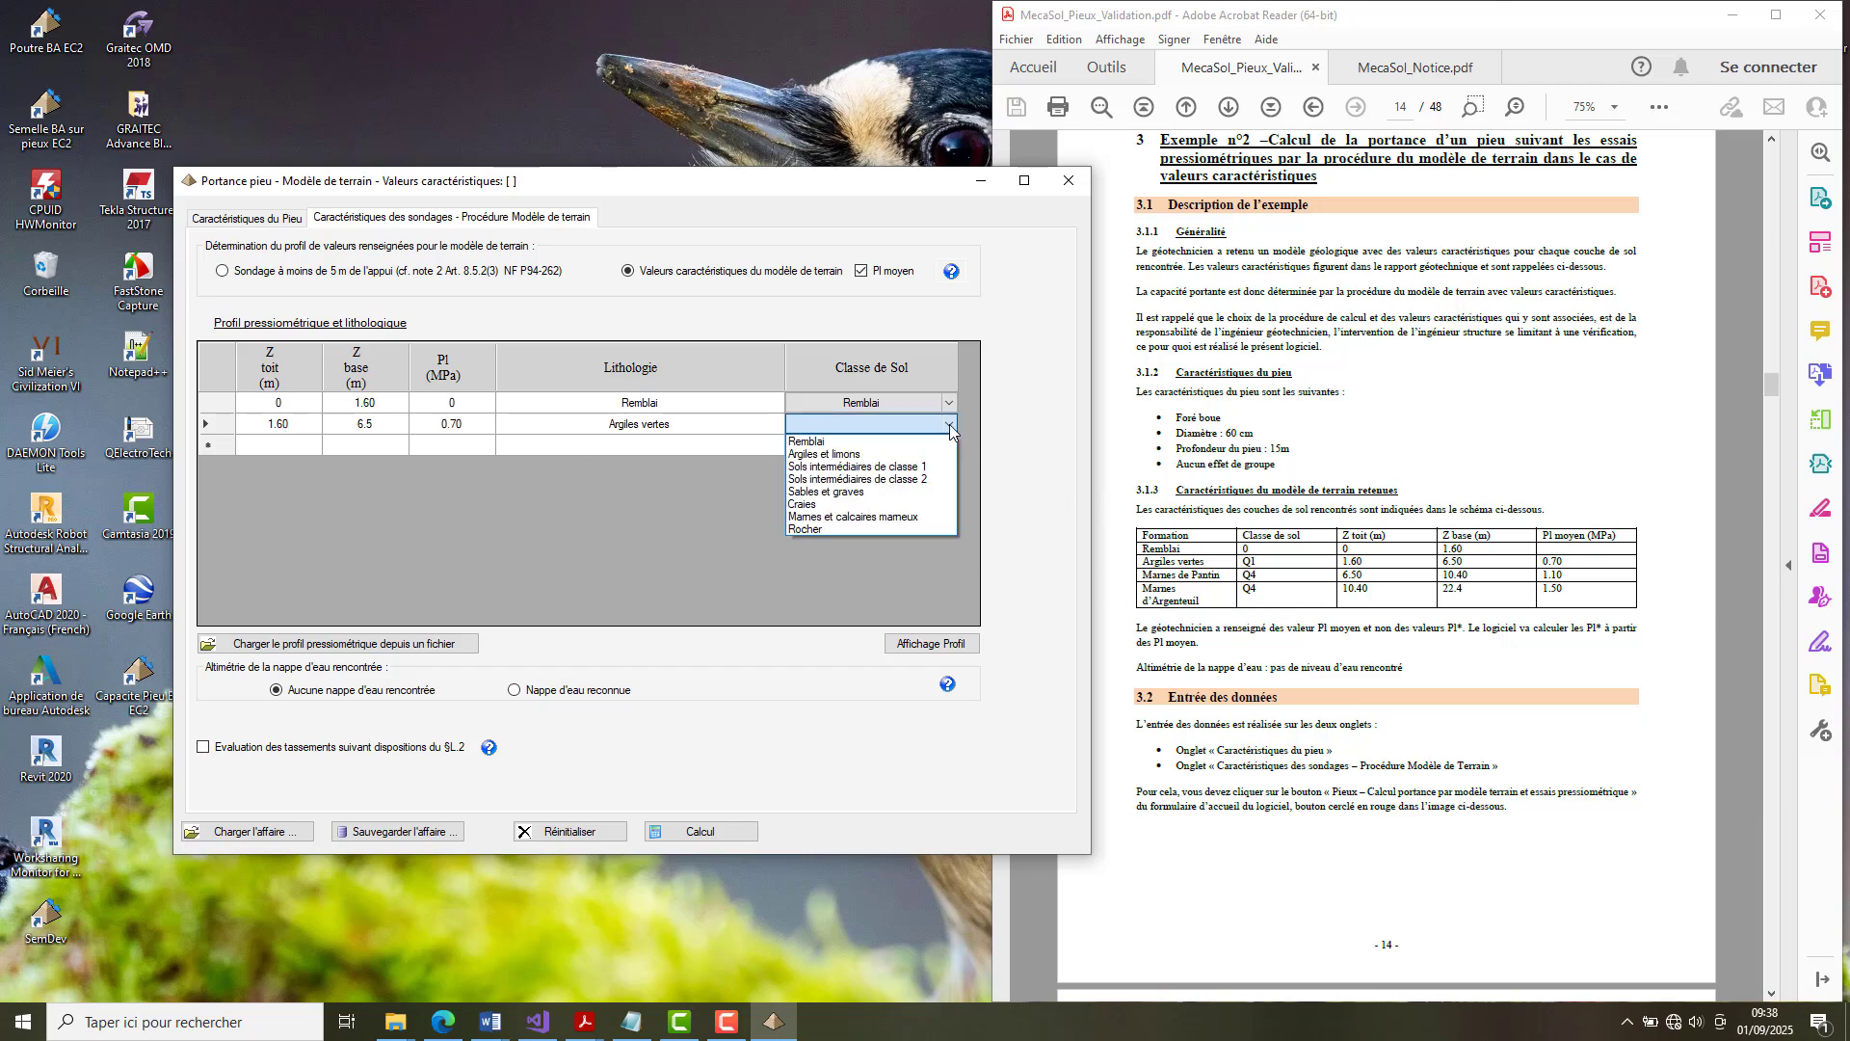
left_click(949, 426)
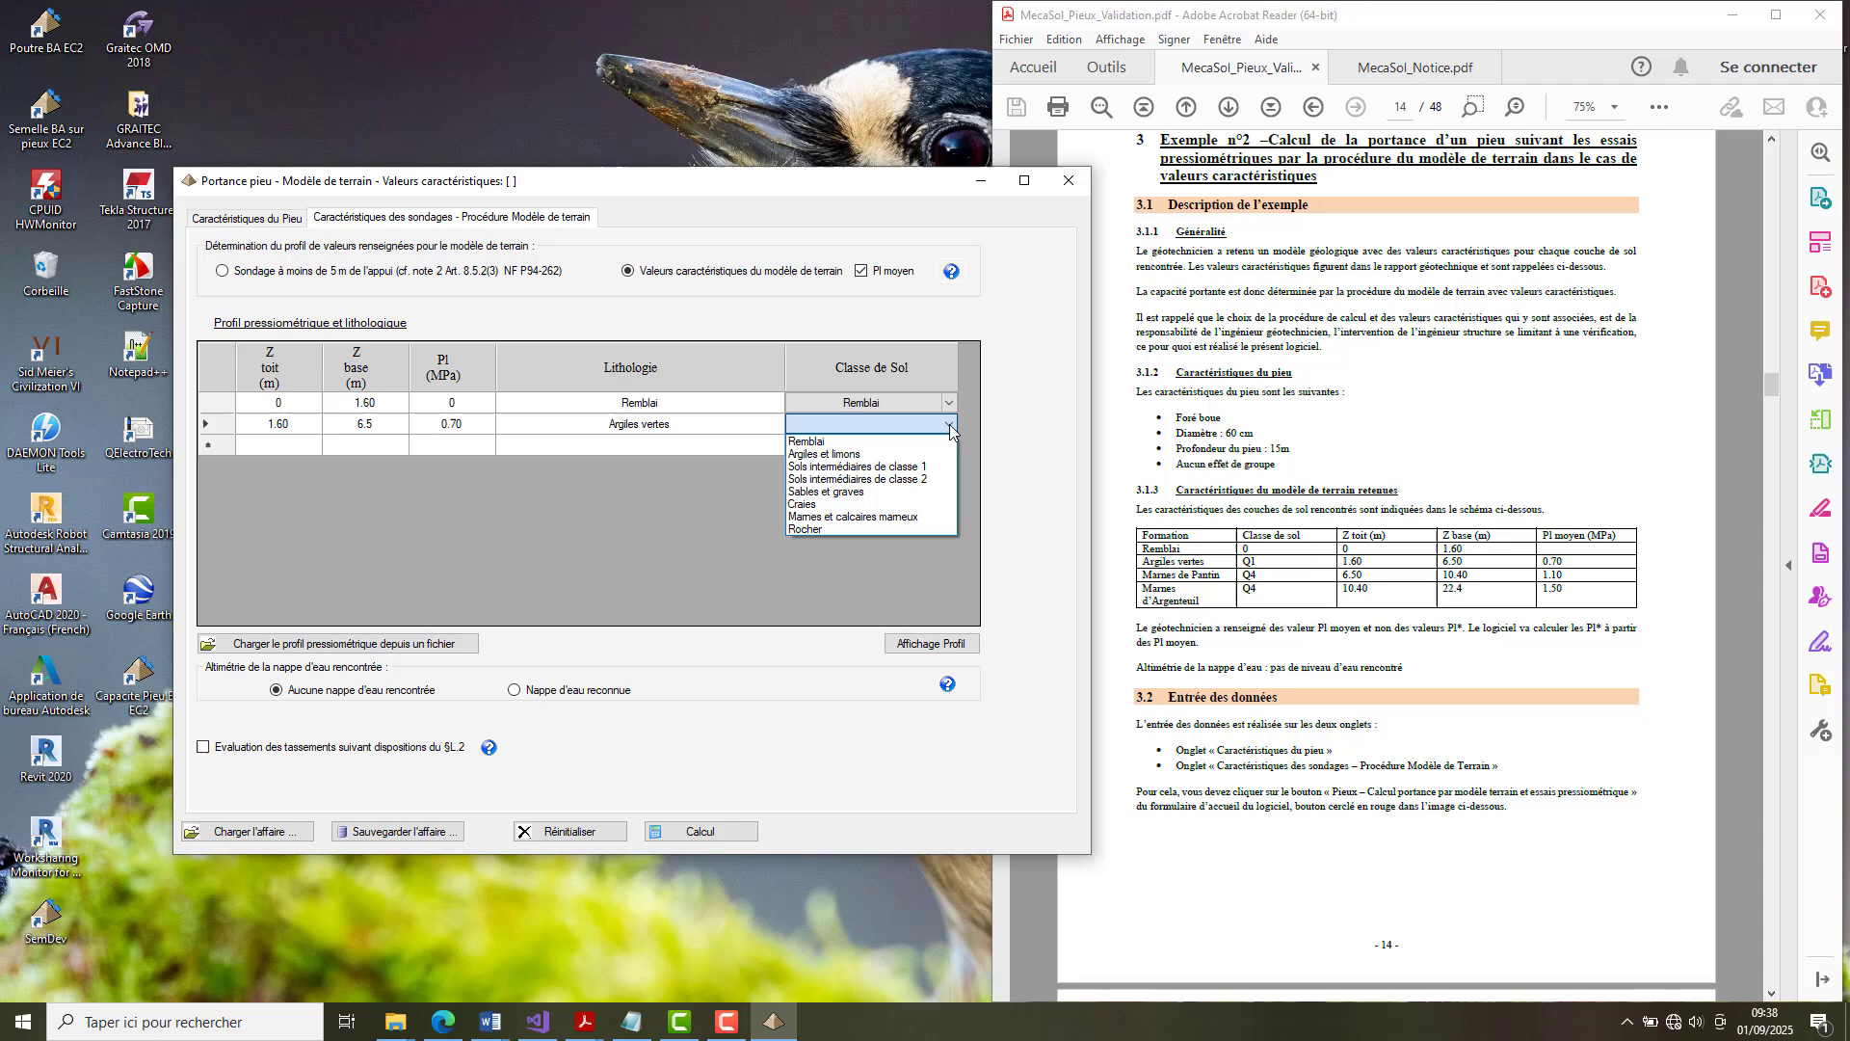
left_click(884, 455)
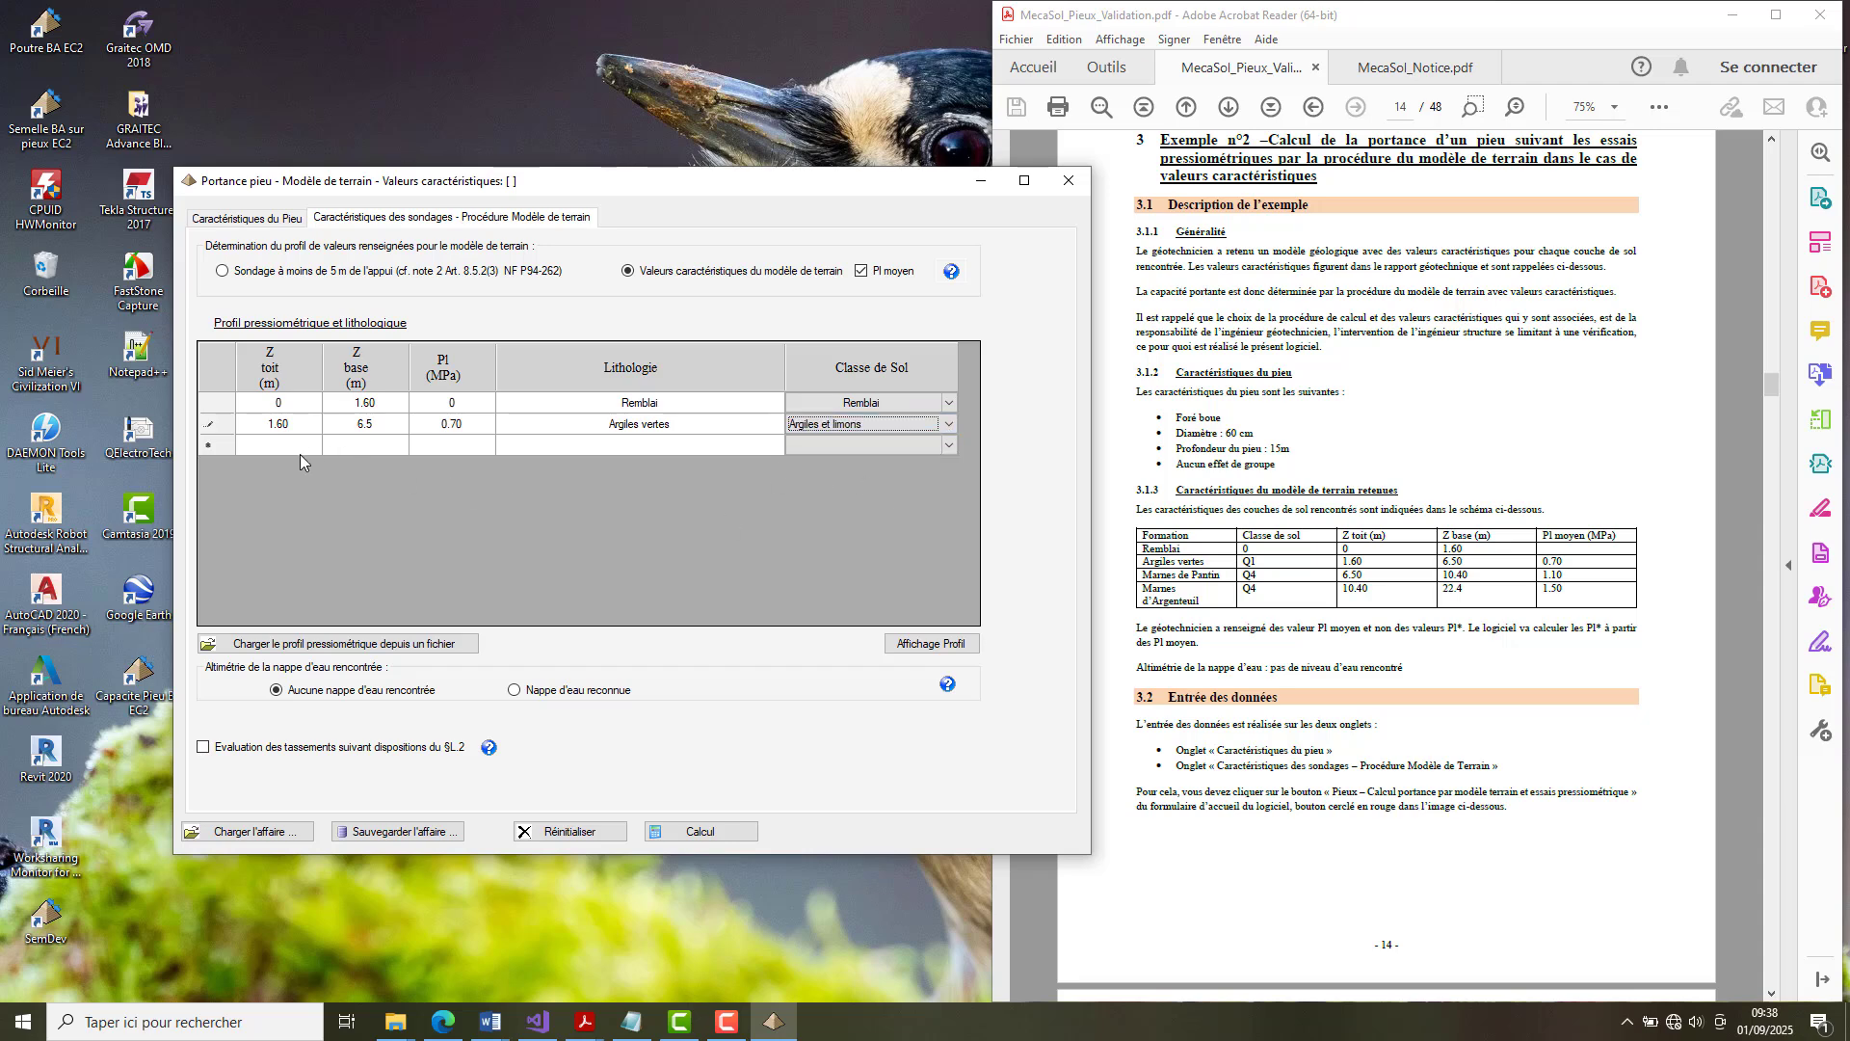
Enter the third soil layer from 6.50 to 10.40 m with a limit pressure of 1.10 MPa.
left_click(277, 446)
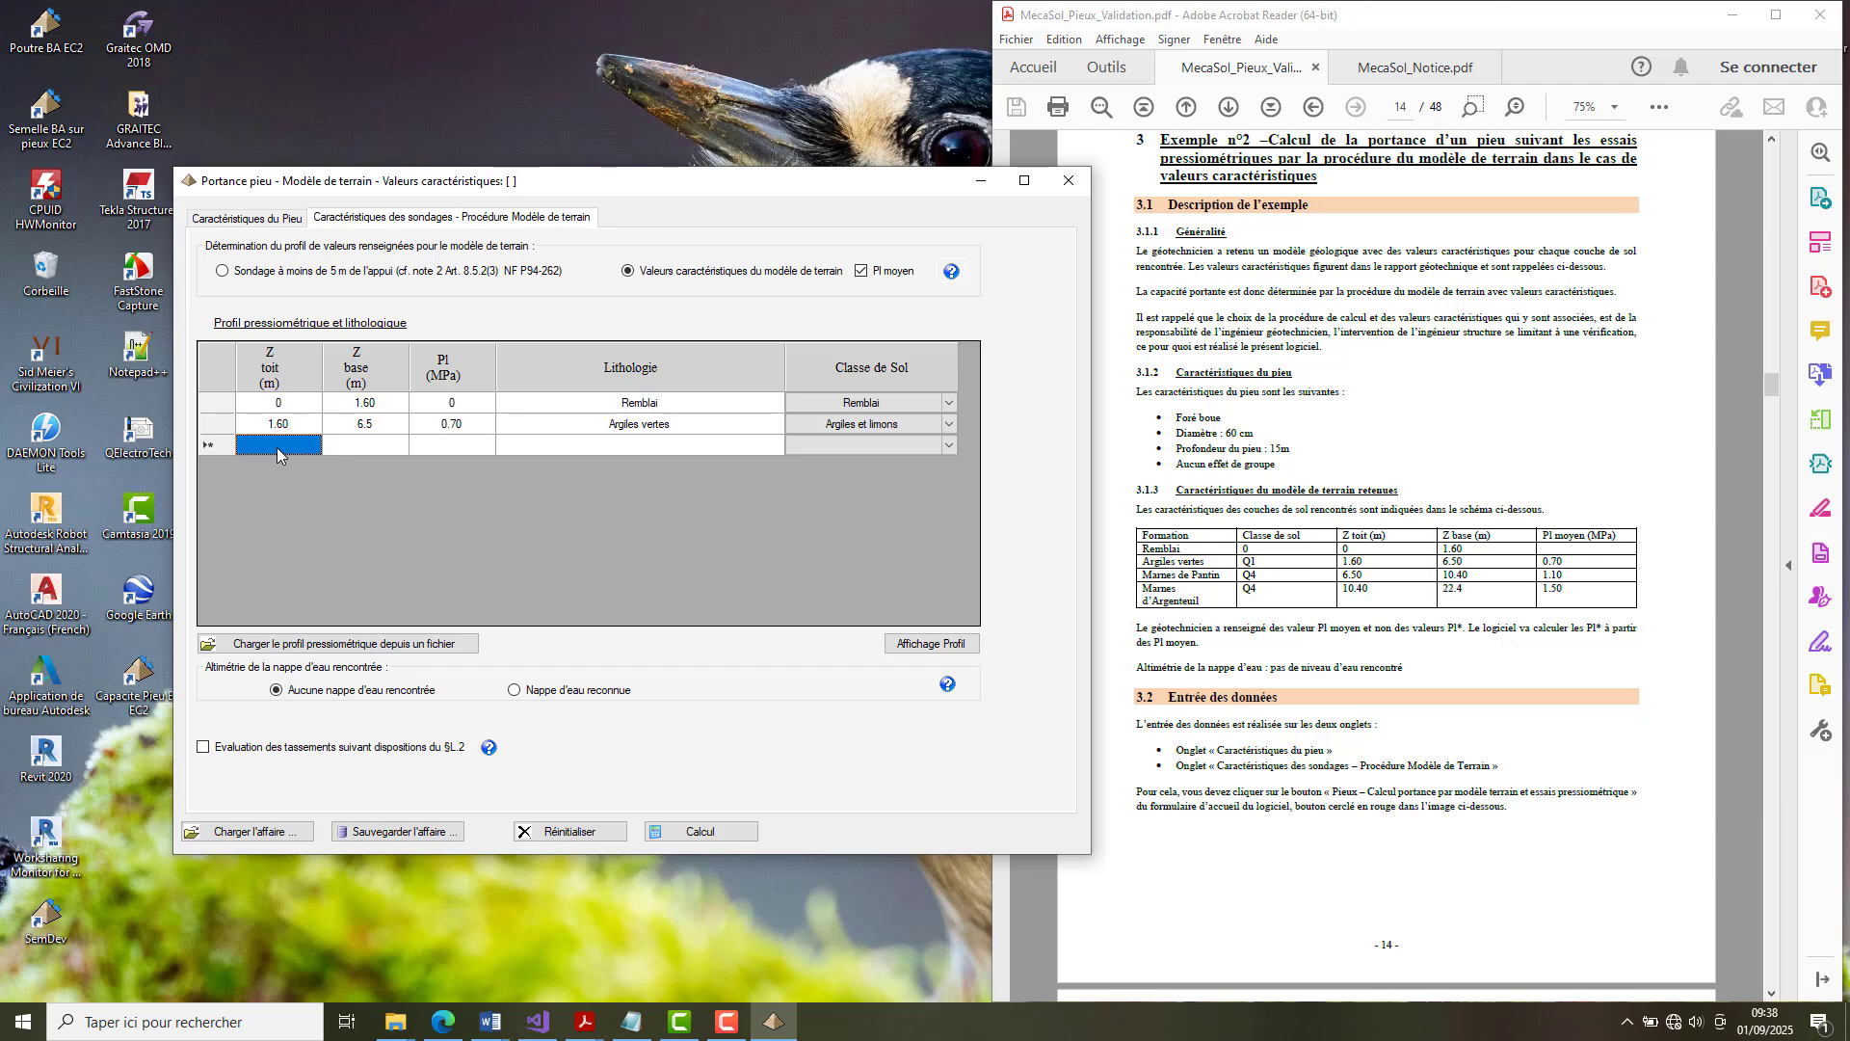
type("6.50")
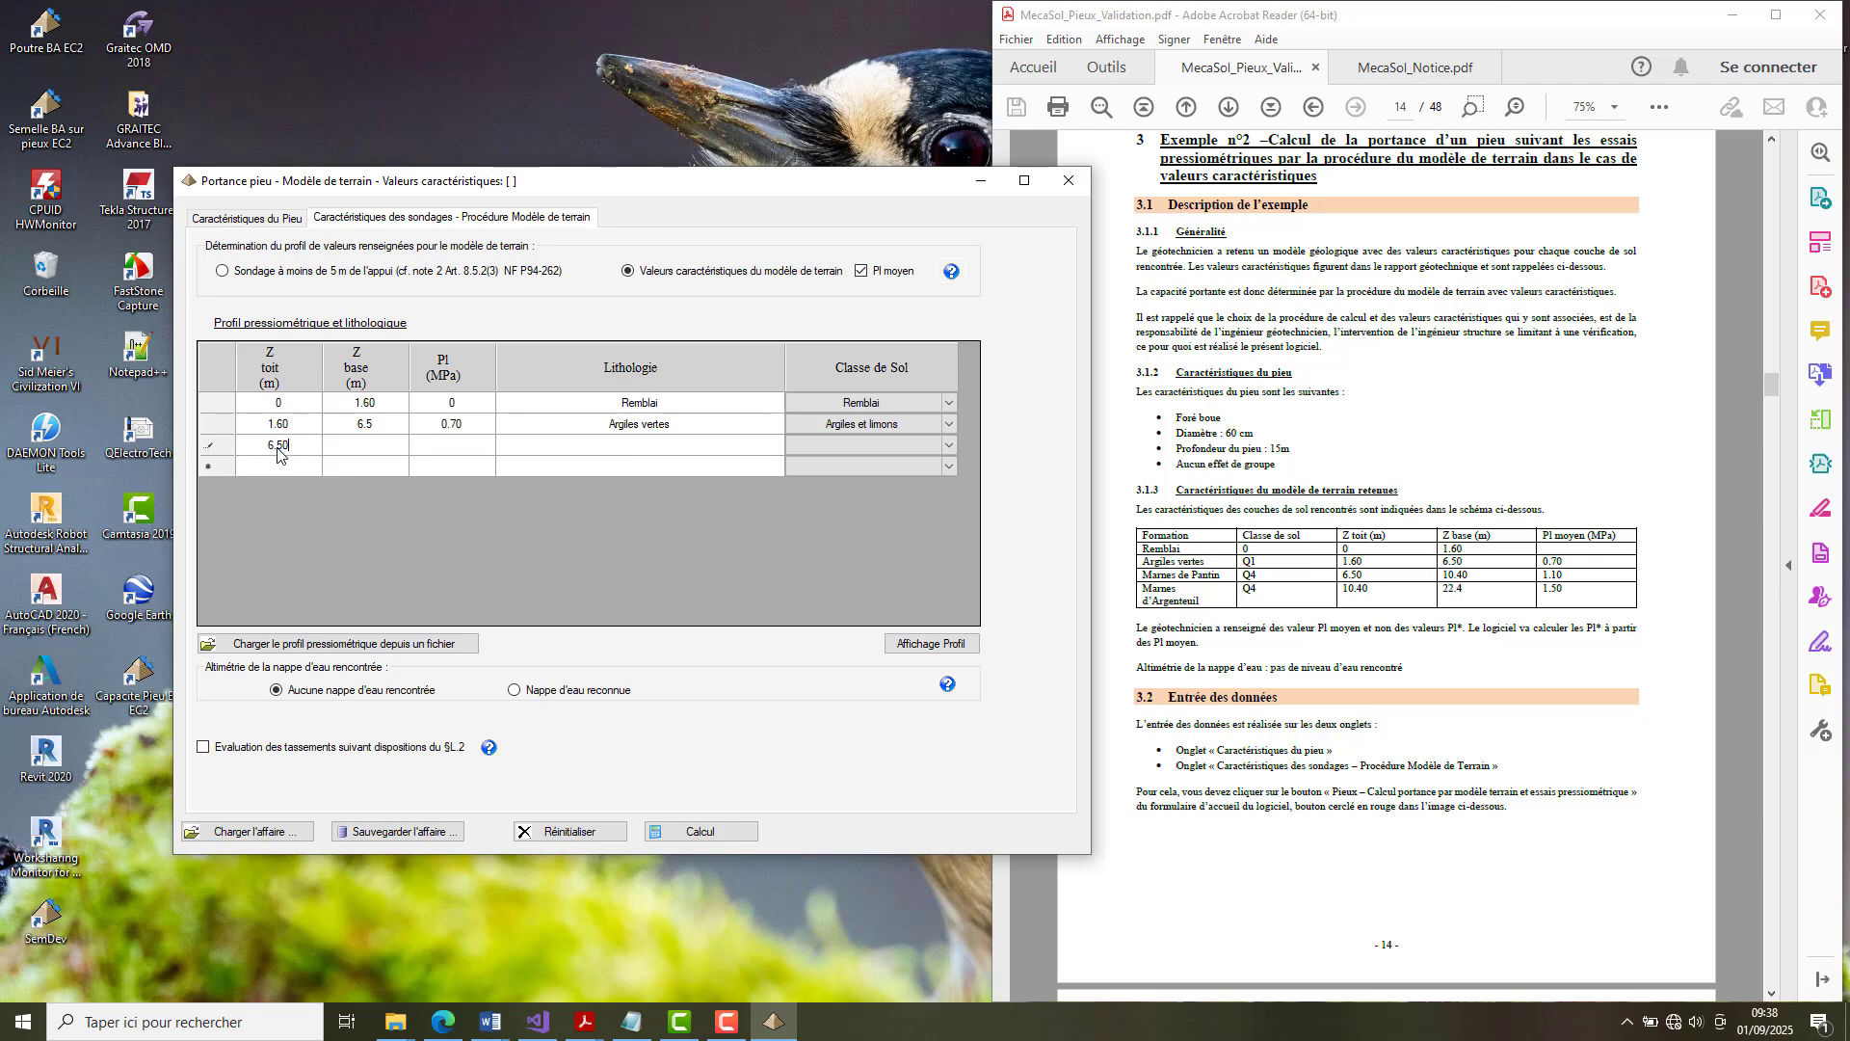
key("Tab")
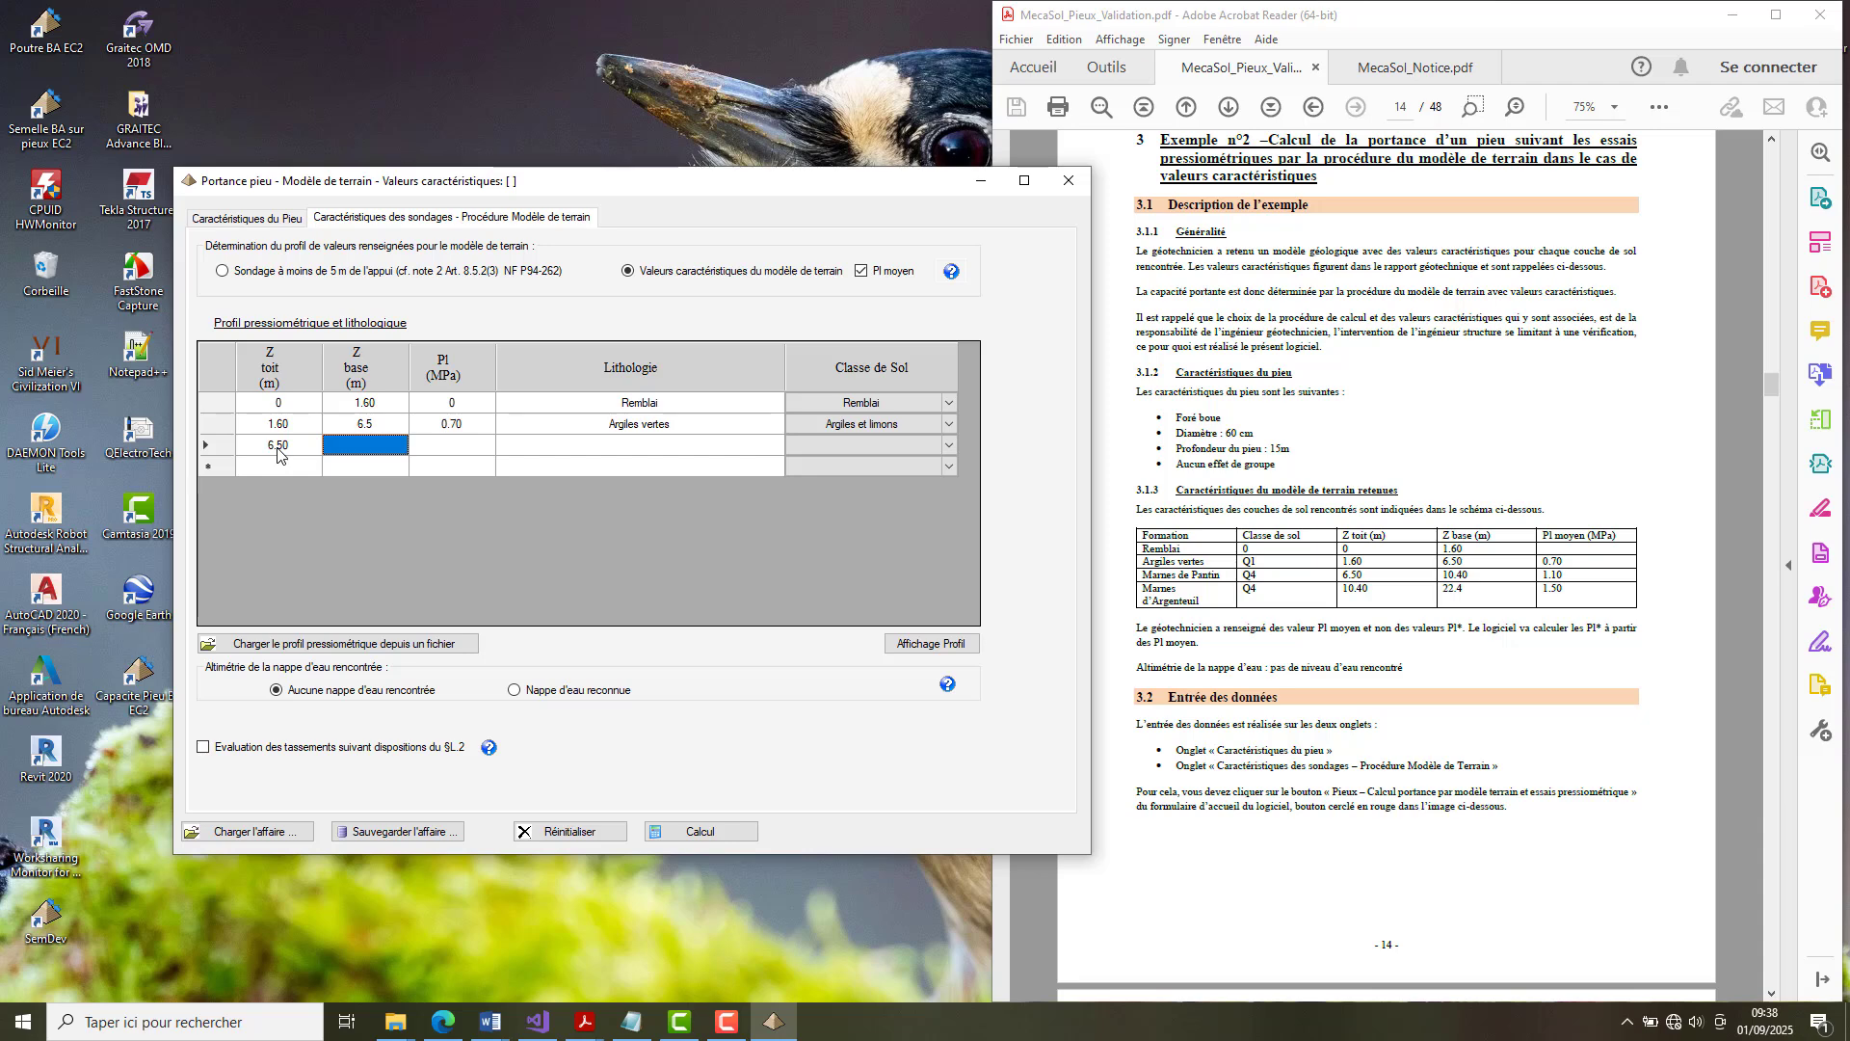
type("10.40")
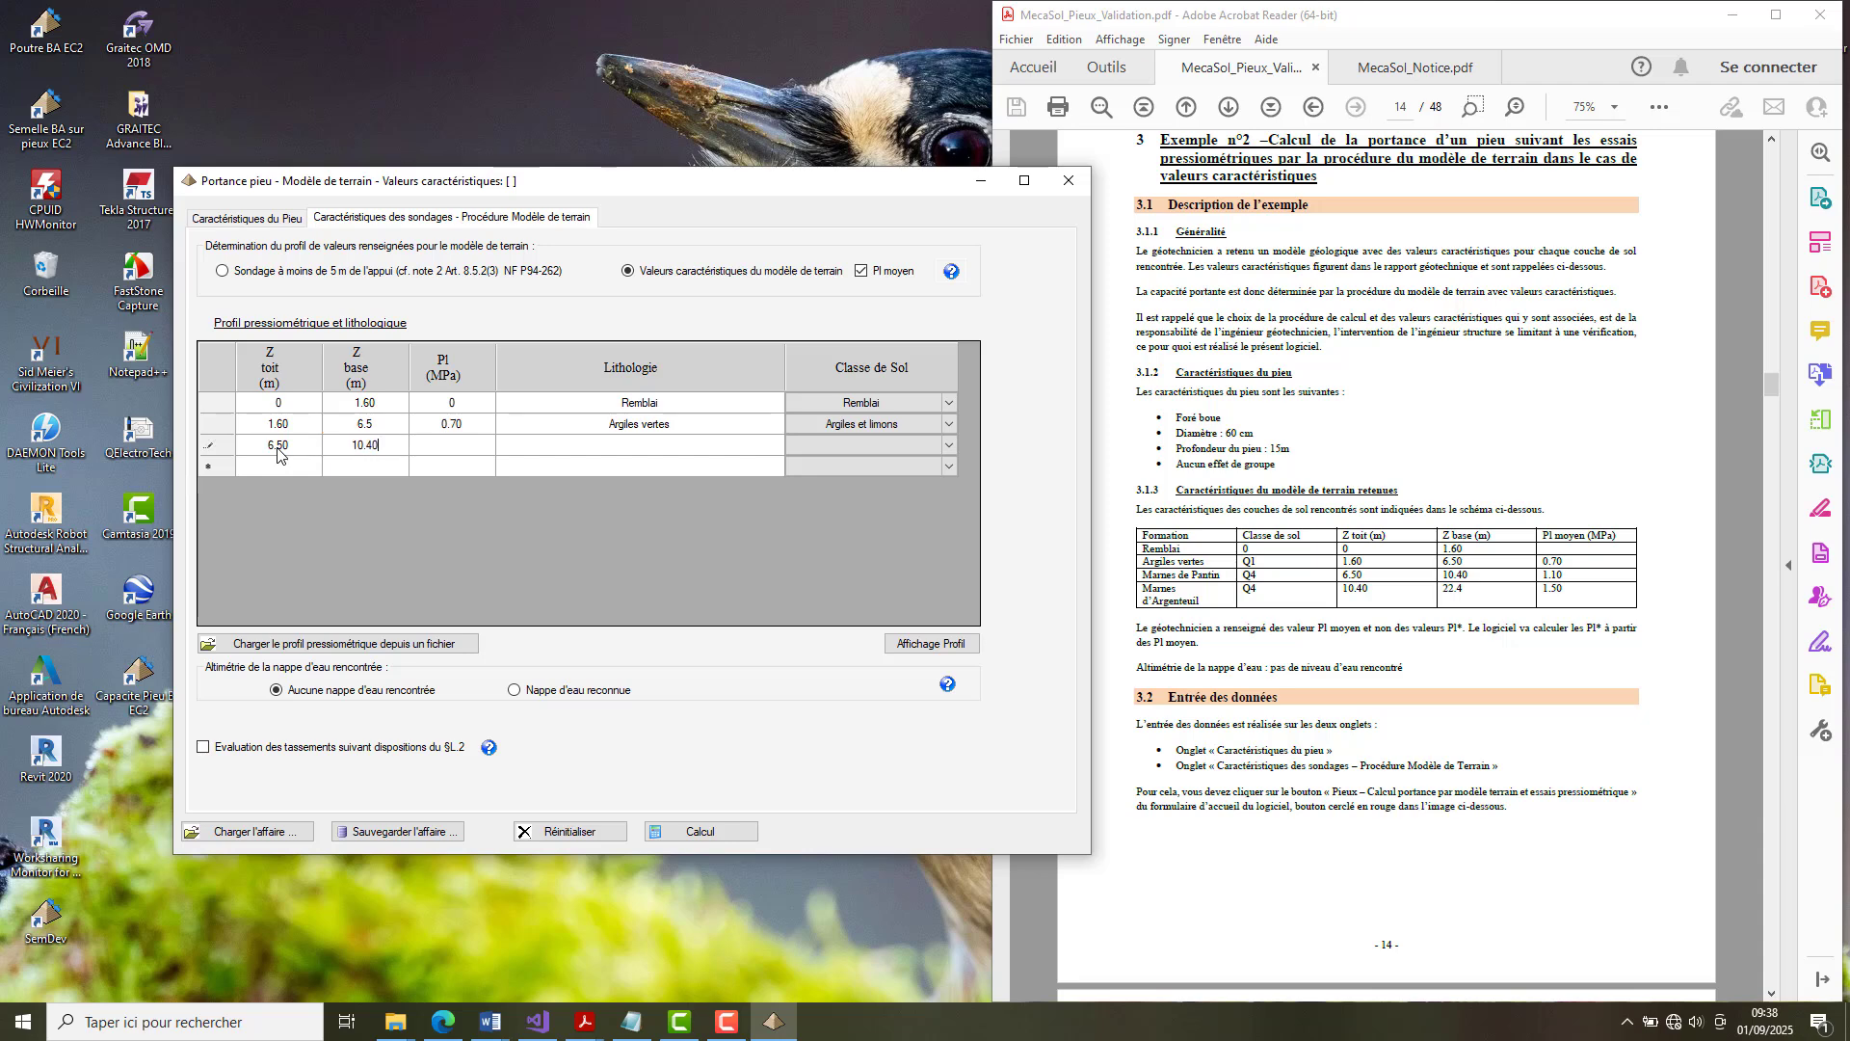
key("Tab")
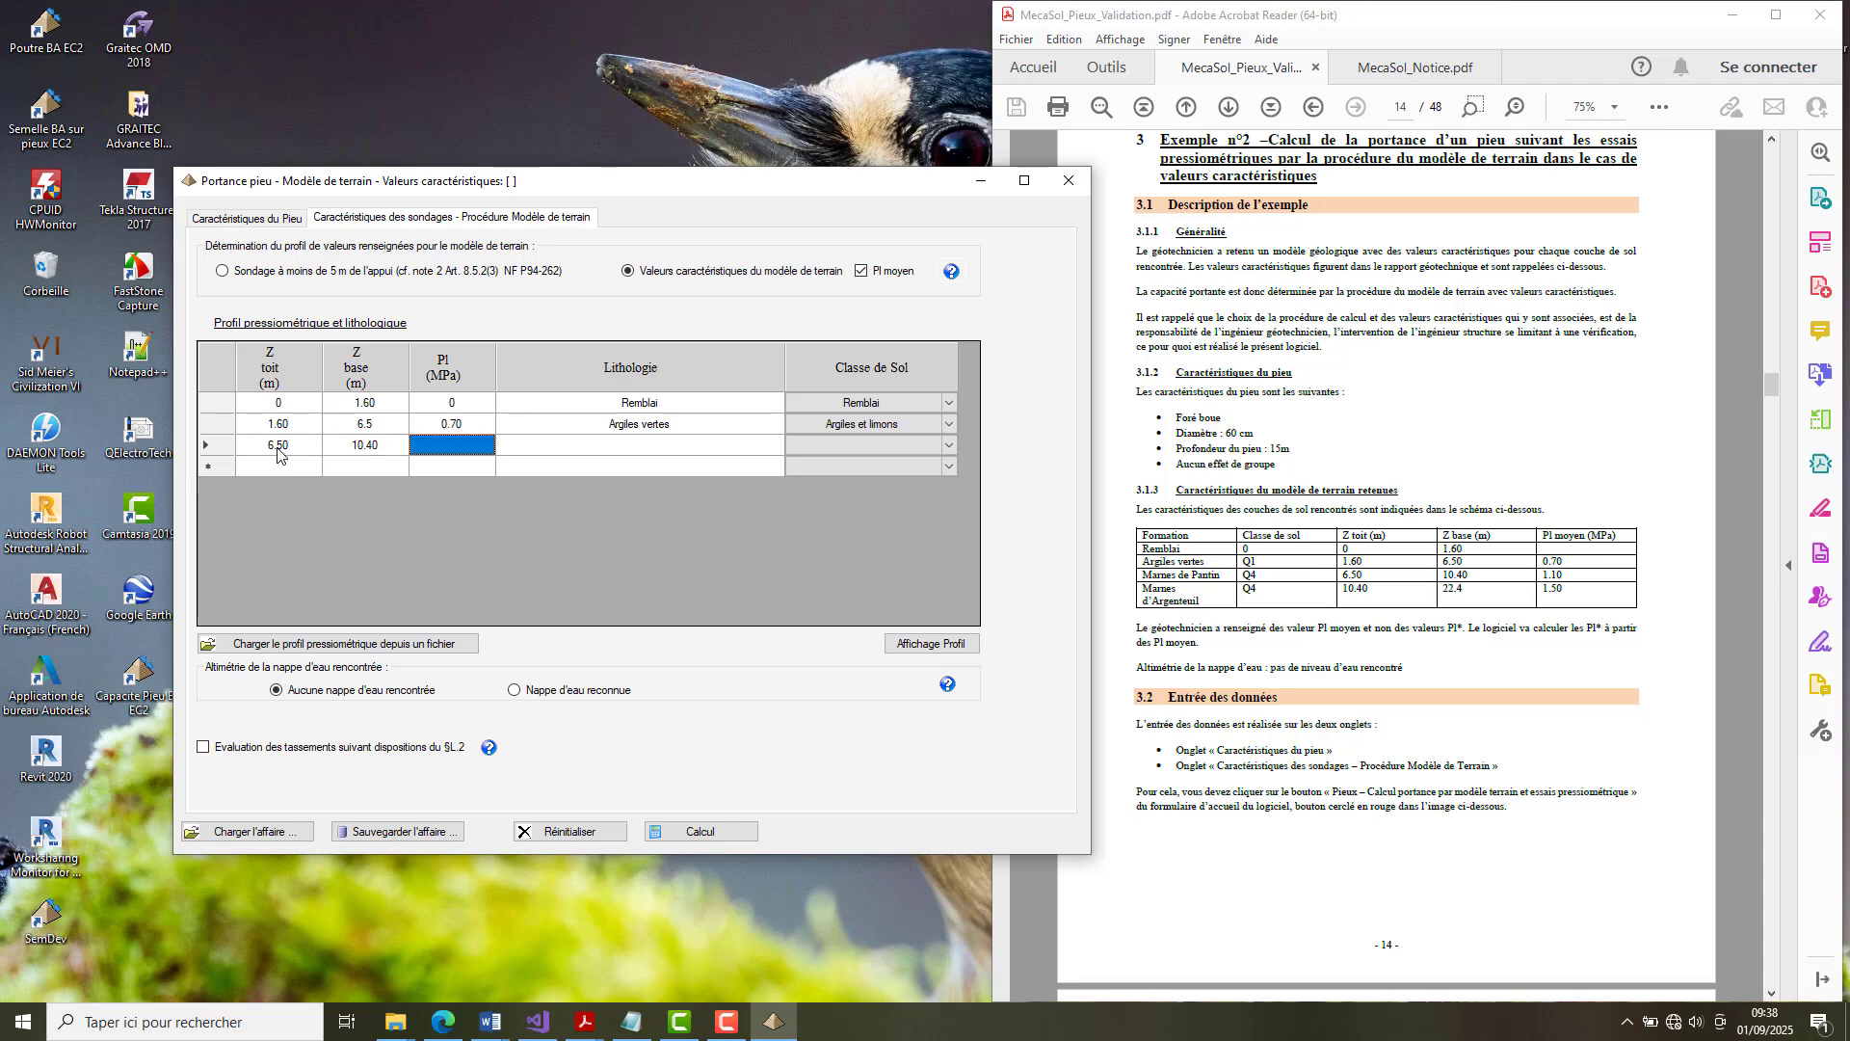
type("1")
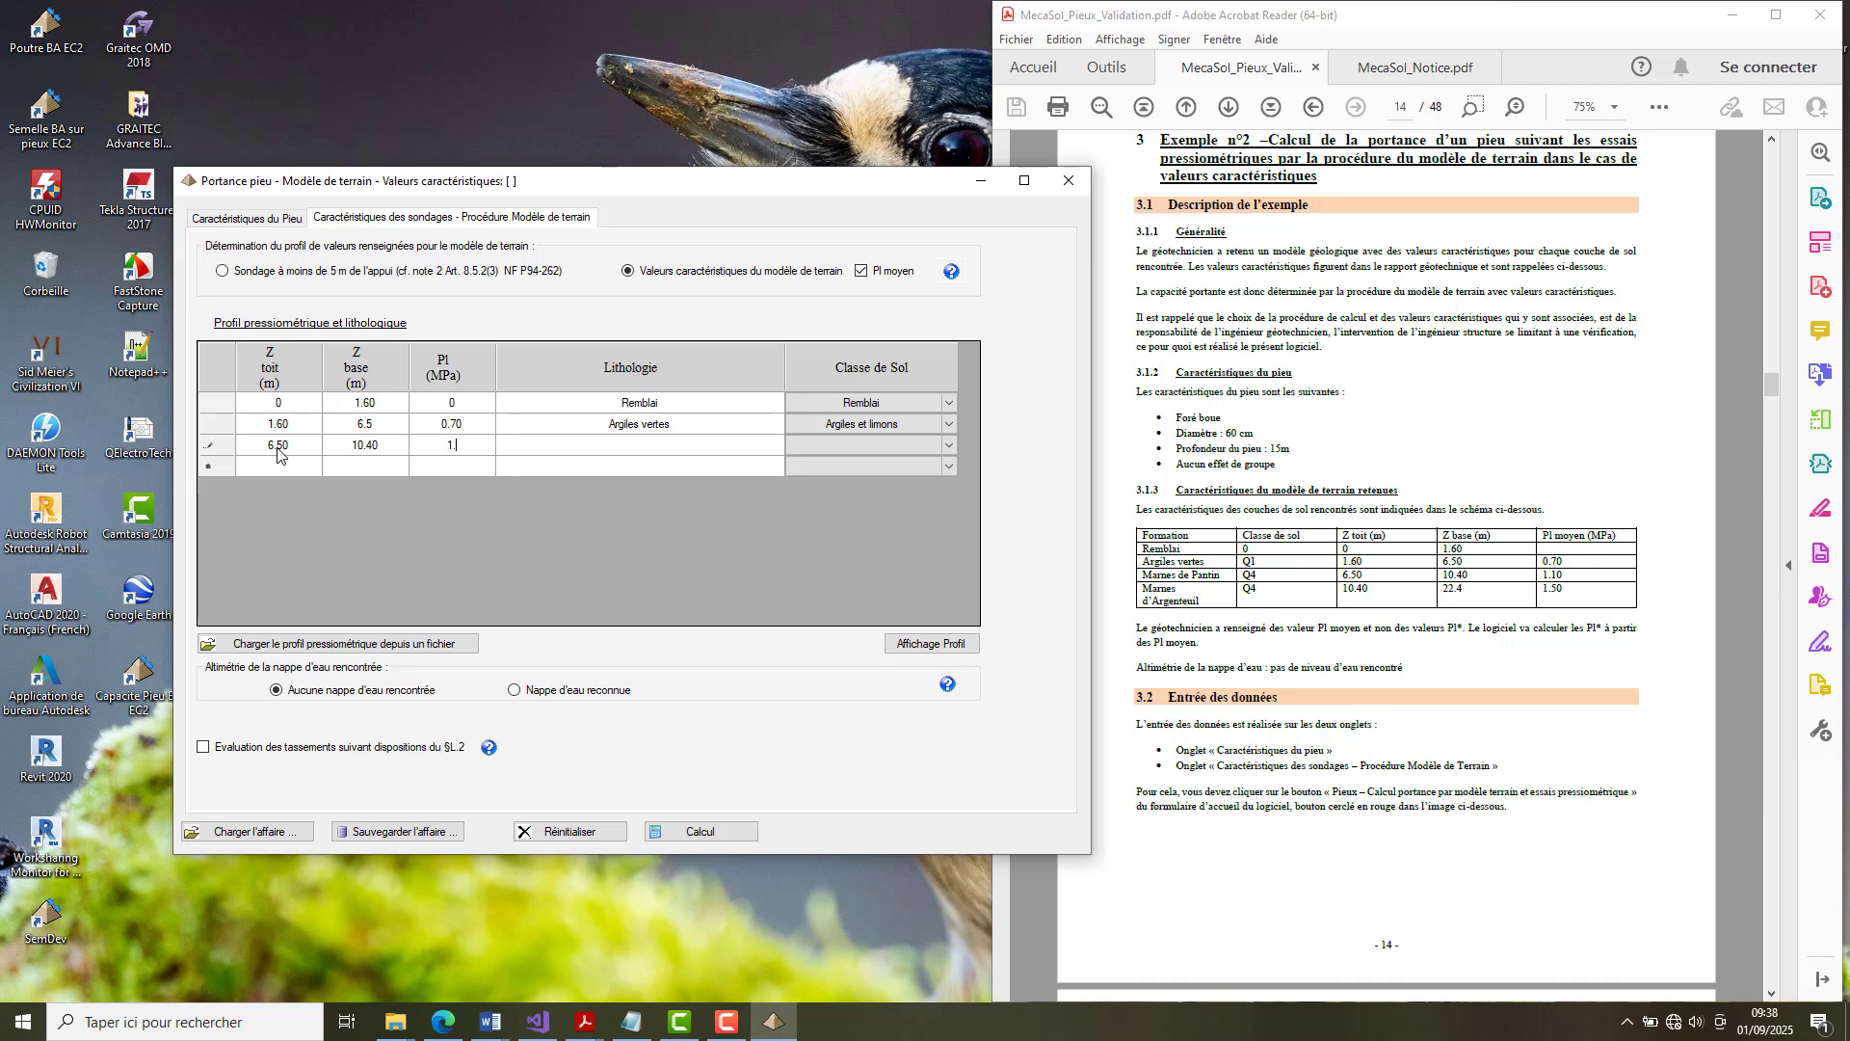
type(".10")
key("Tab")
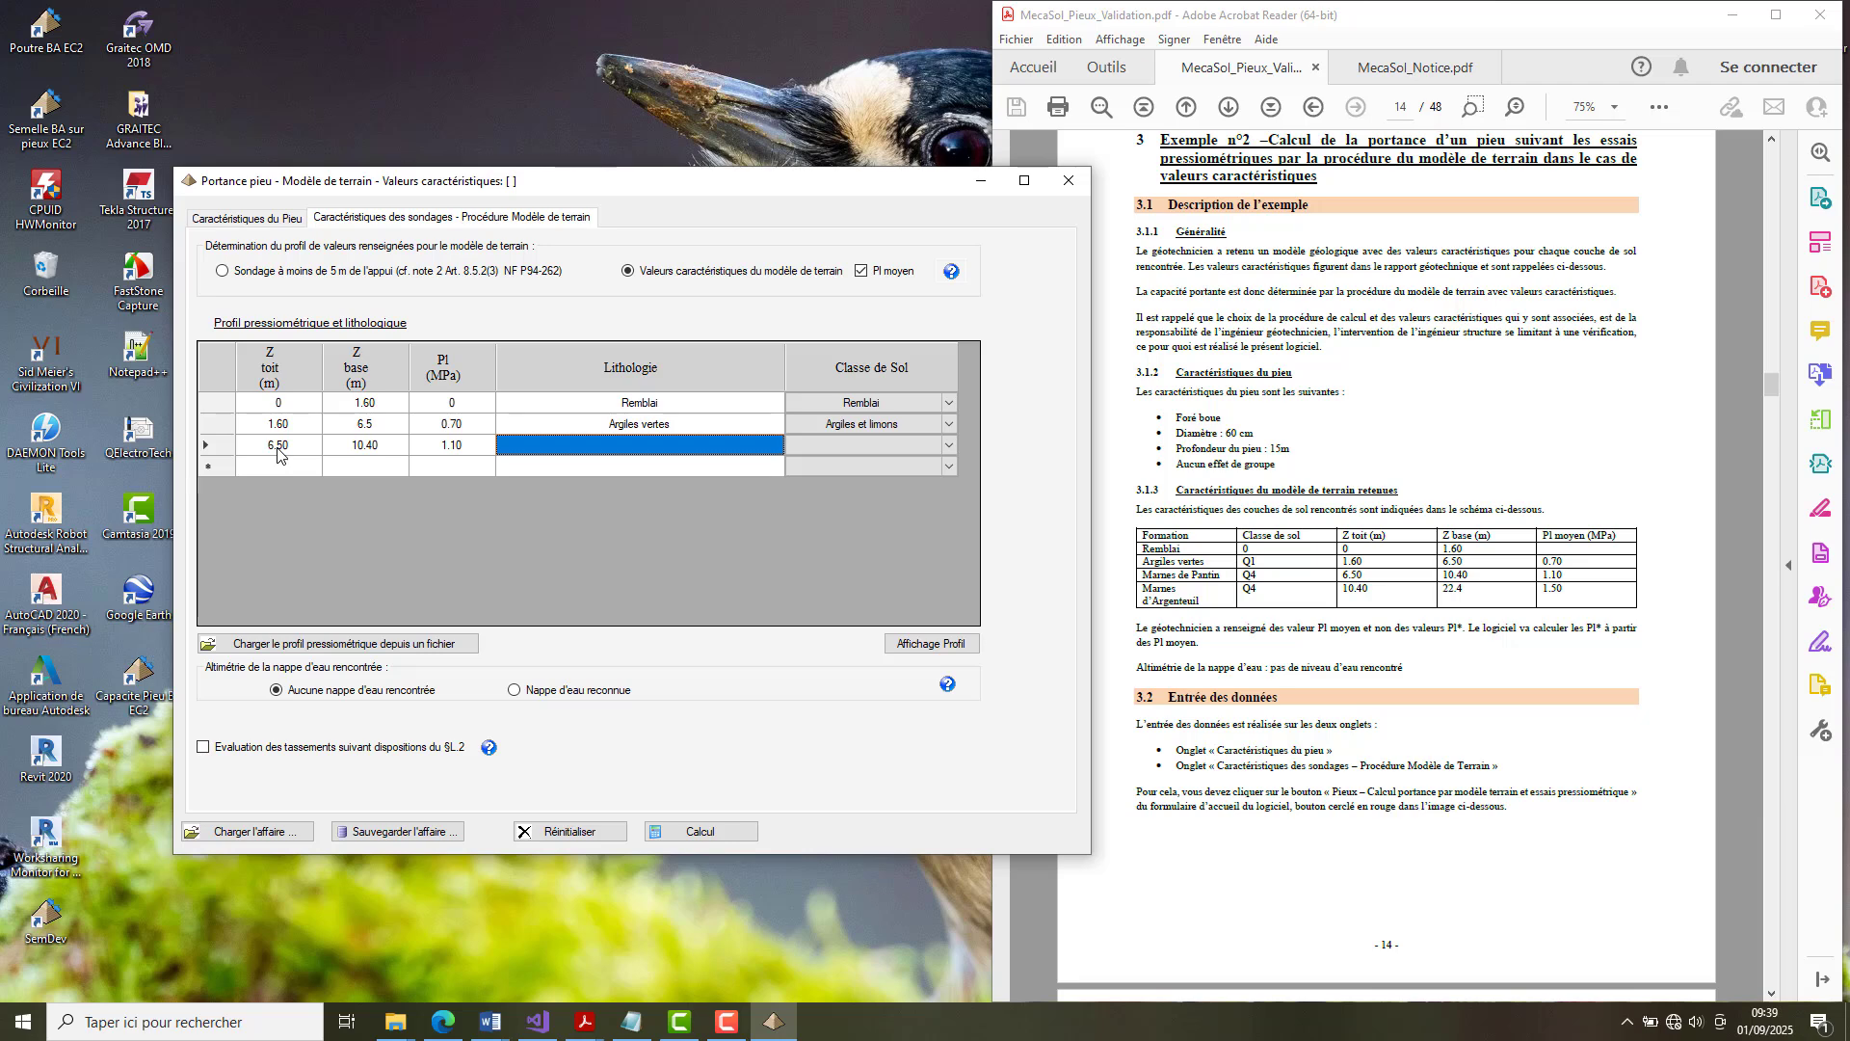
Enter Marnes de Pantin as the third layer's lithology and assign it the soil class Marnes et calcaires marneux.
type("Marnes de")
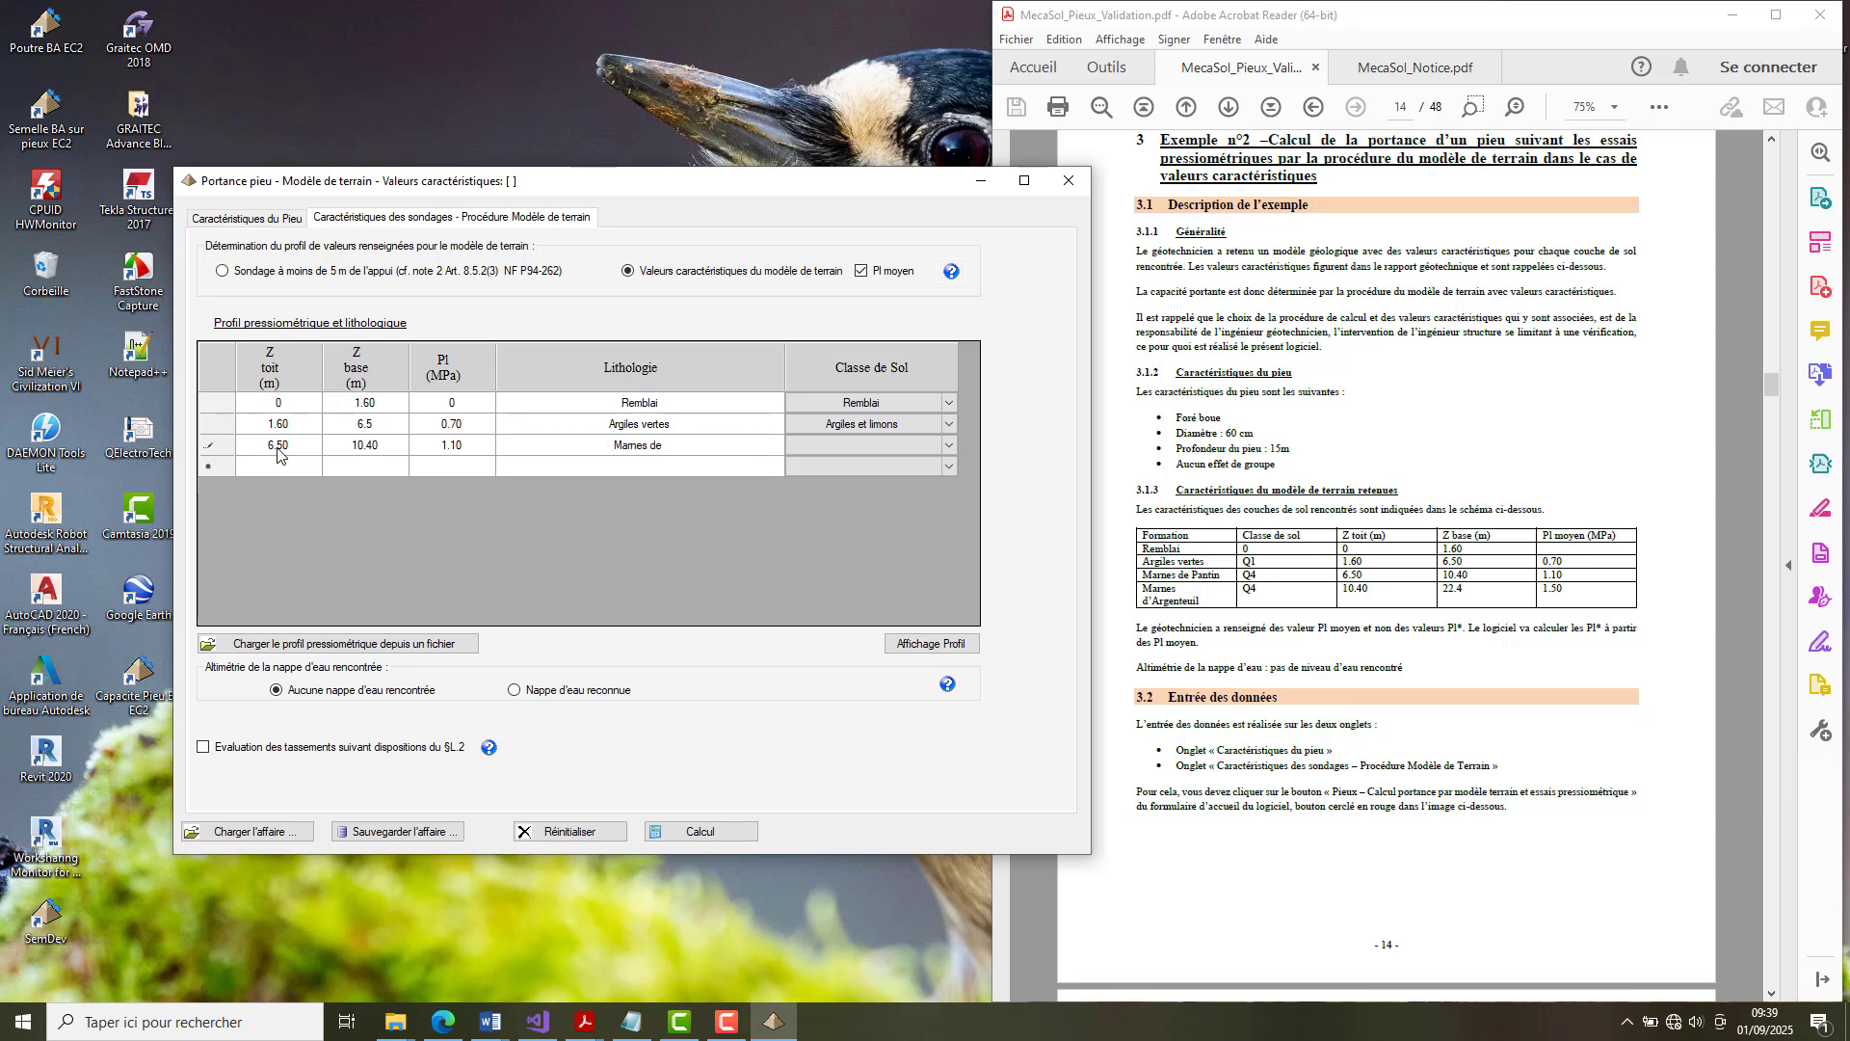
type(" Pantin")
key("Tab")
left_click(948, 446)
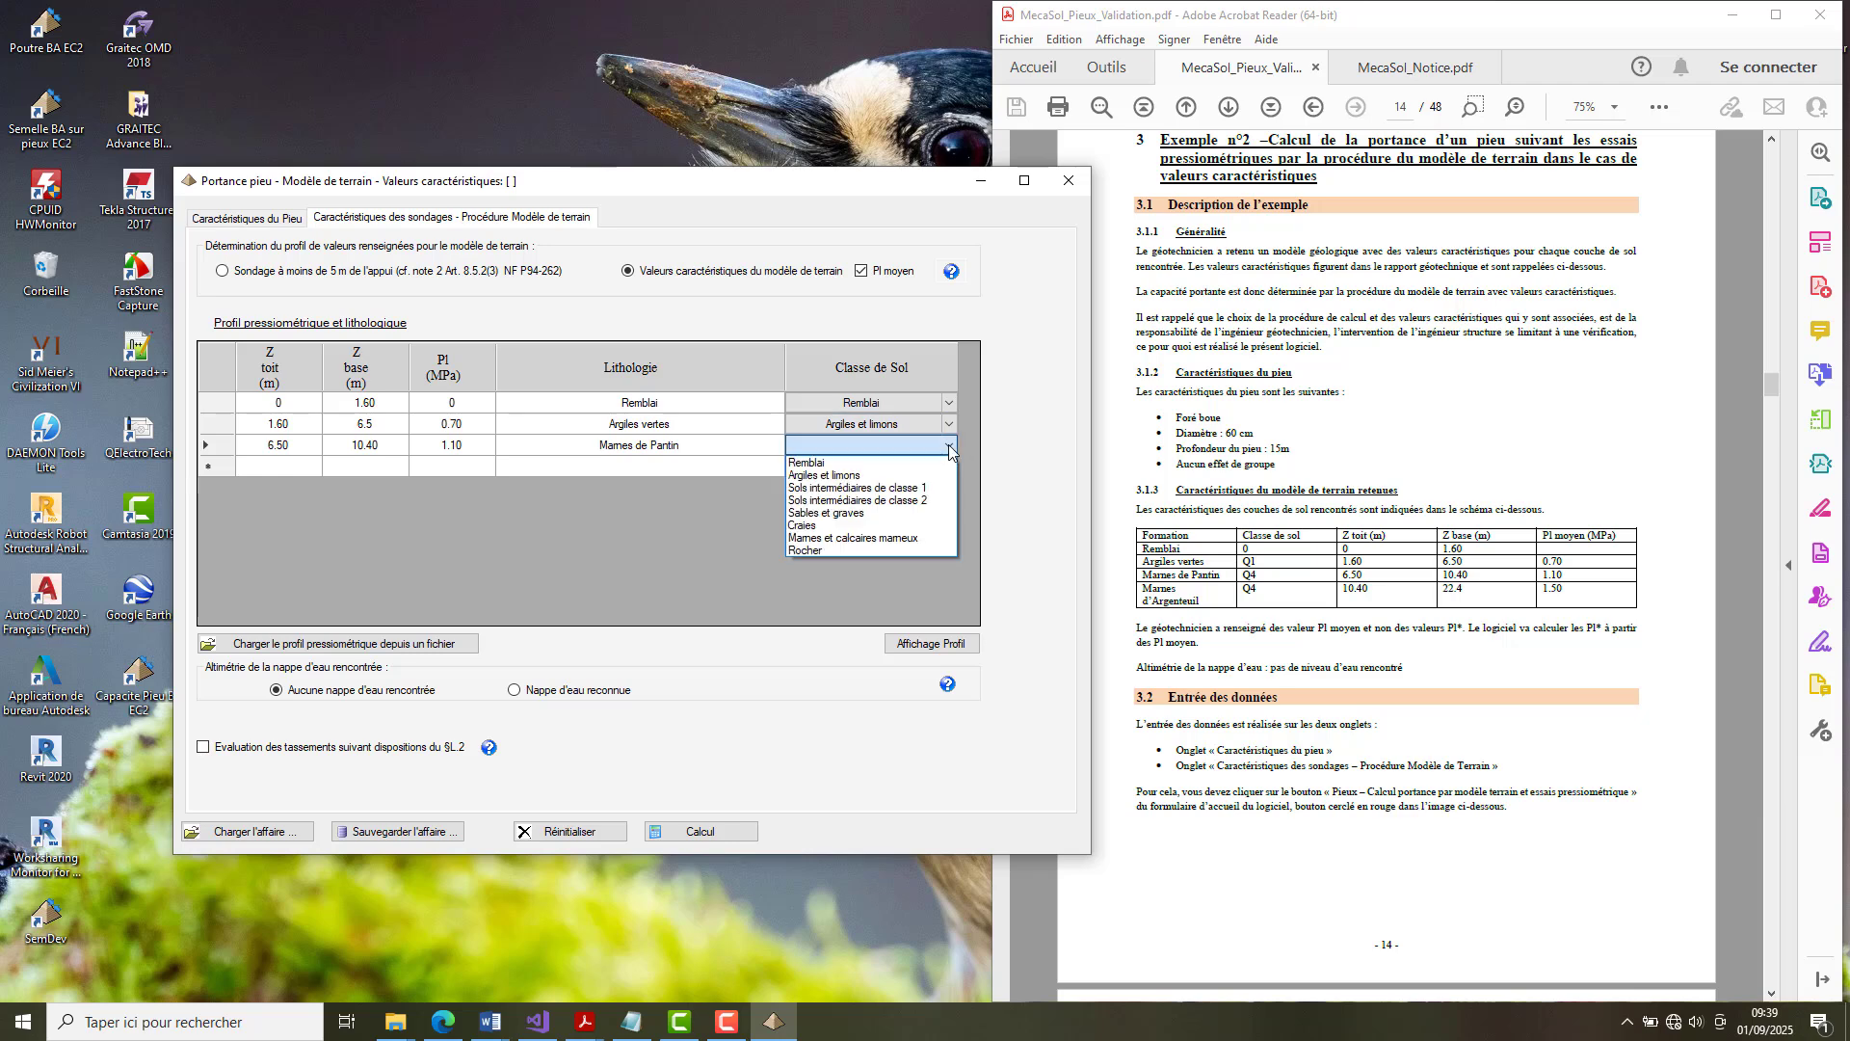
left_click(907, 538)
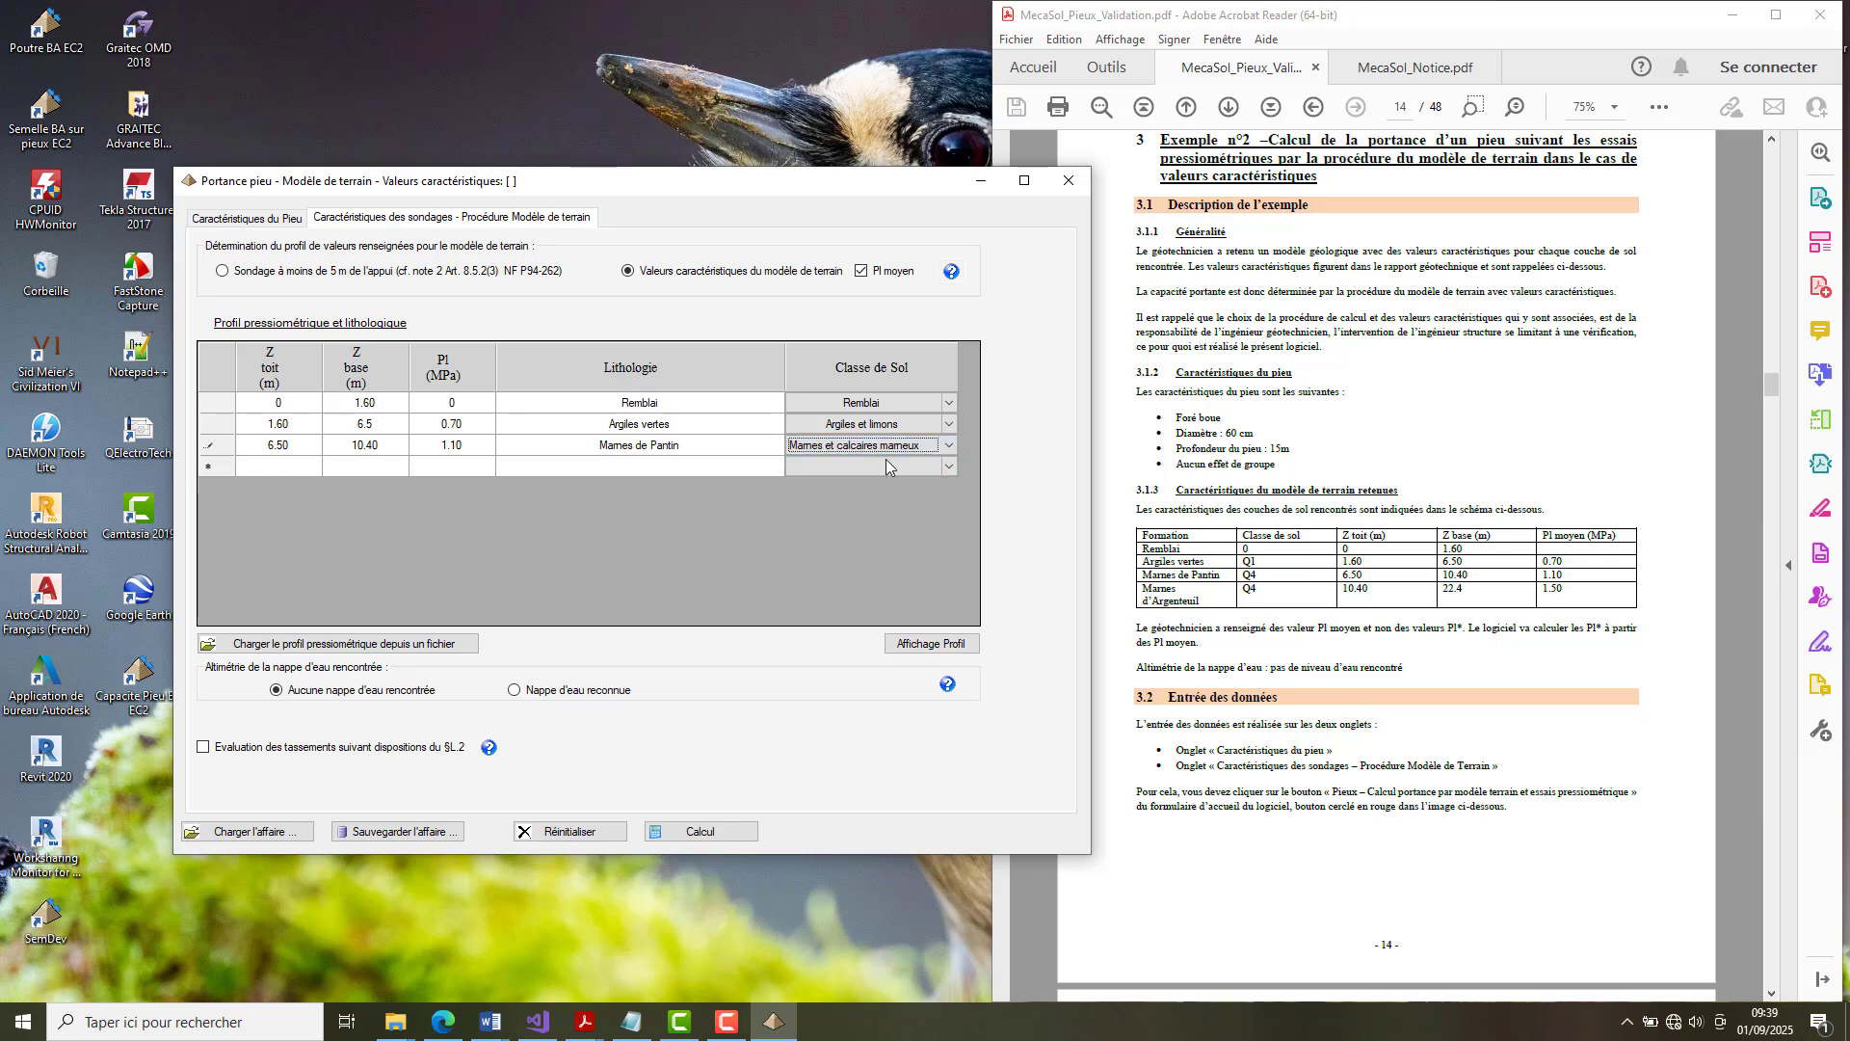
Enter the fourth soil layer from 10.40 to 22.4 m with a limit pressure of 1.50 MPa.
left_click(292, 468)
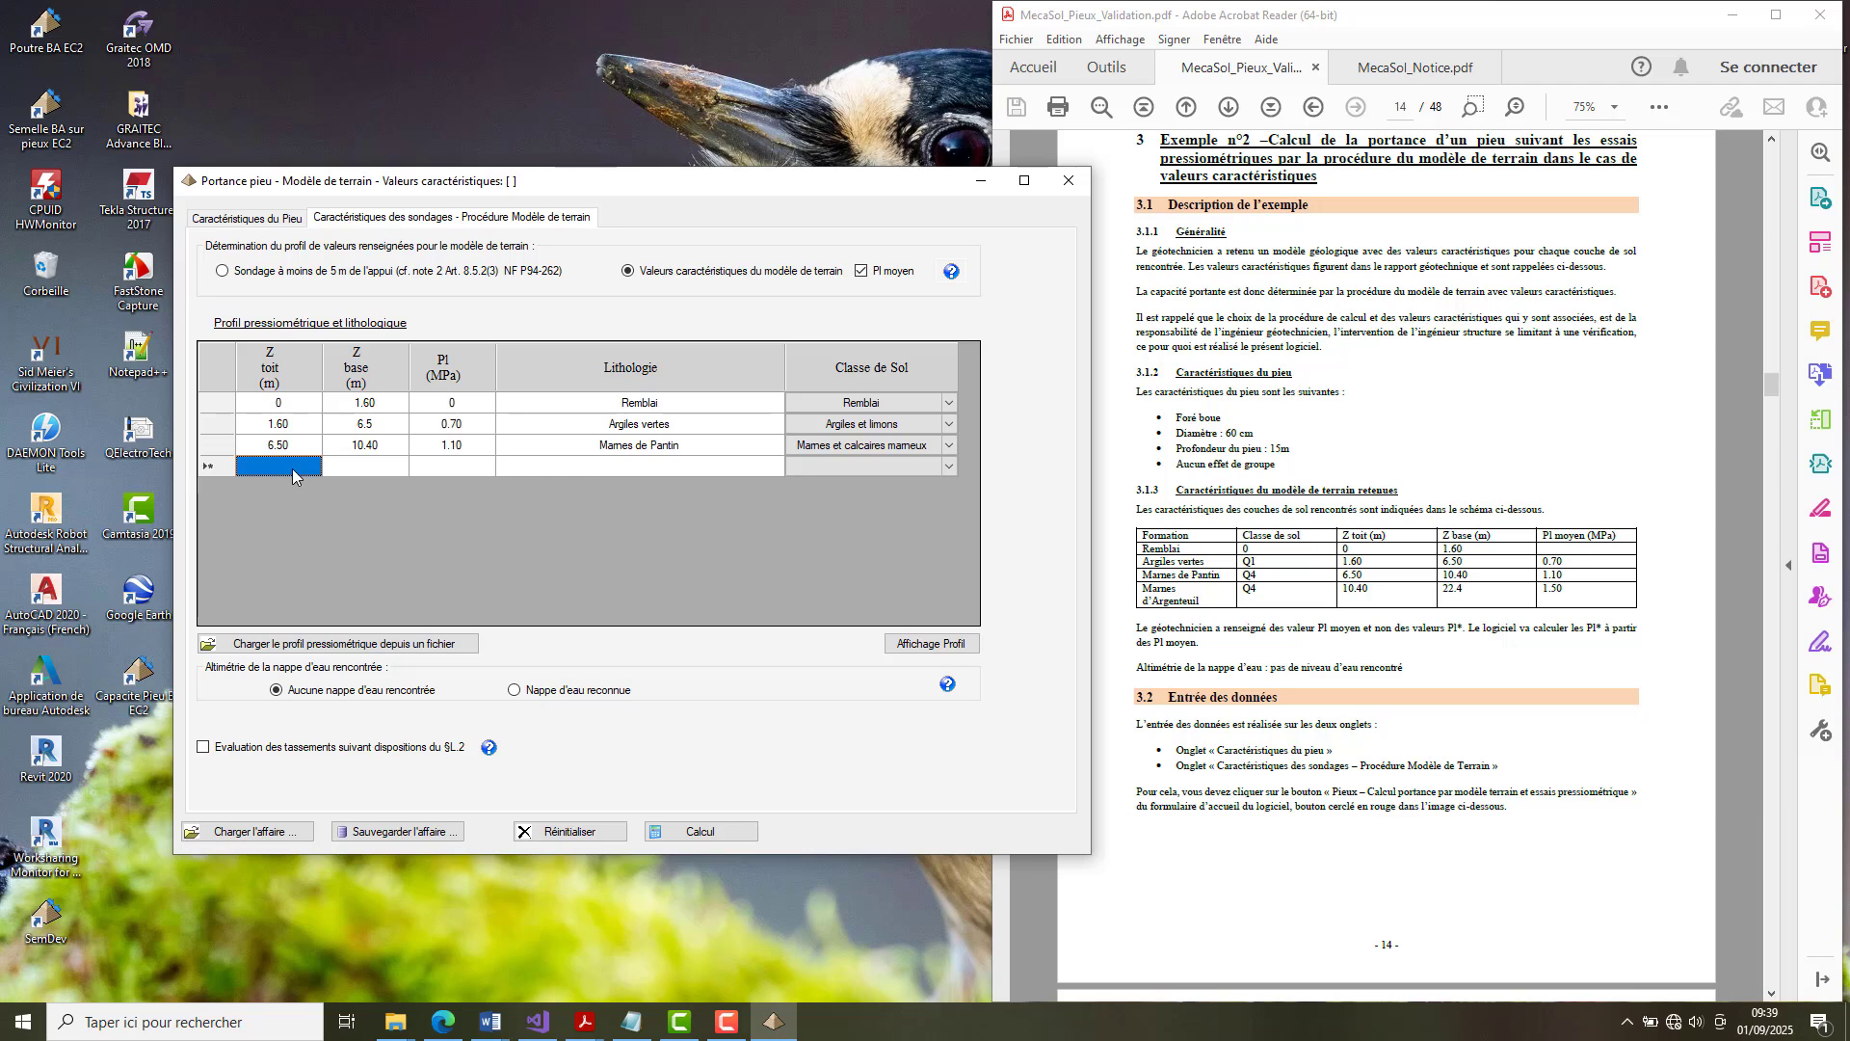
type("40.4")
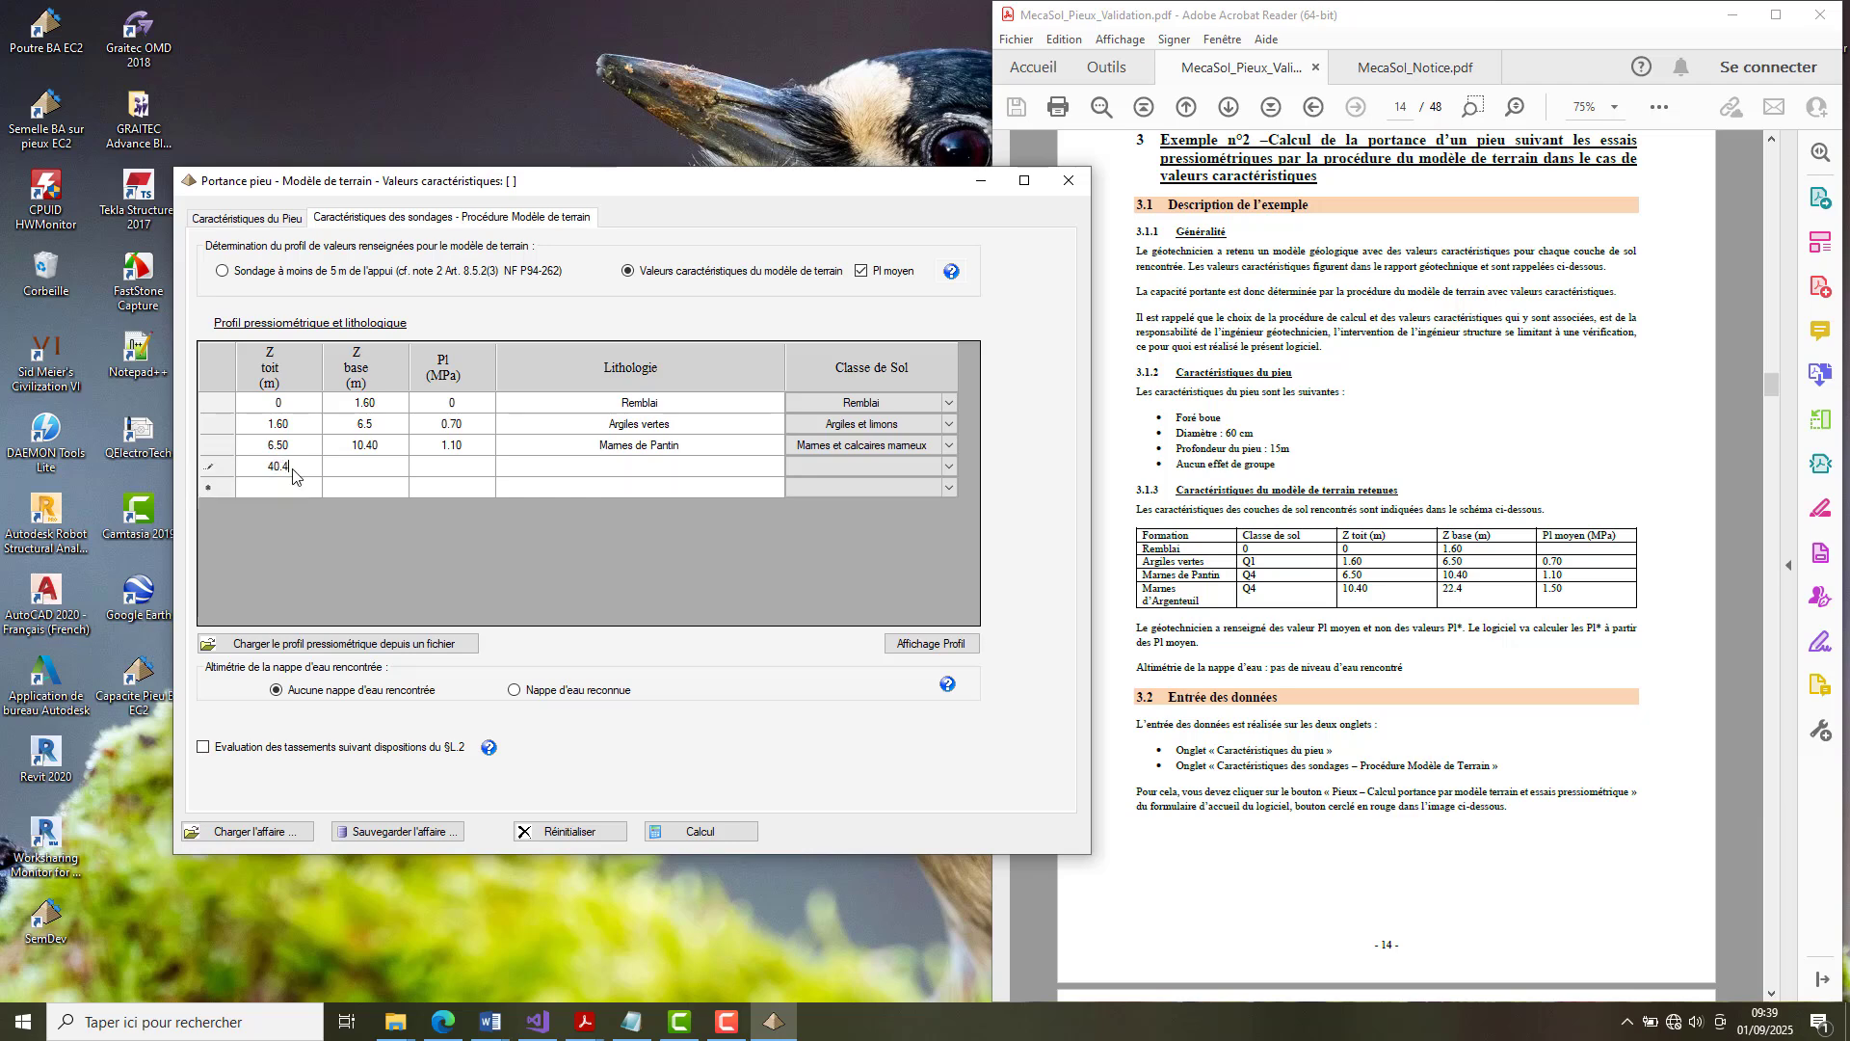
key("BackSpace")
key("BackSpace")
key("BackSpace")
type("0.40")
key("Tab")
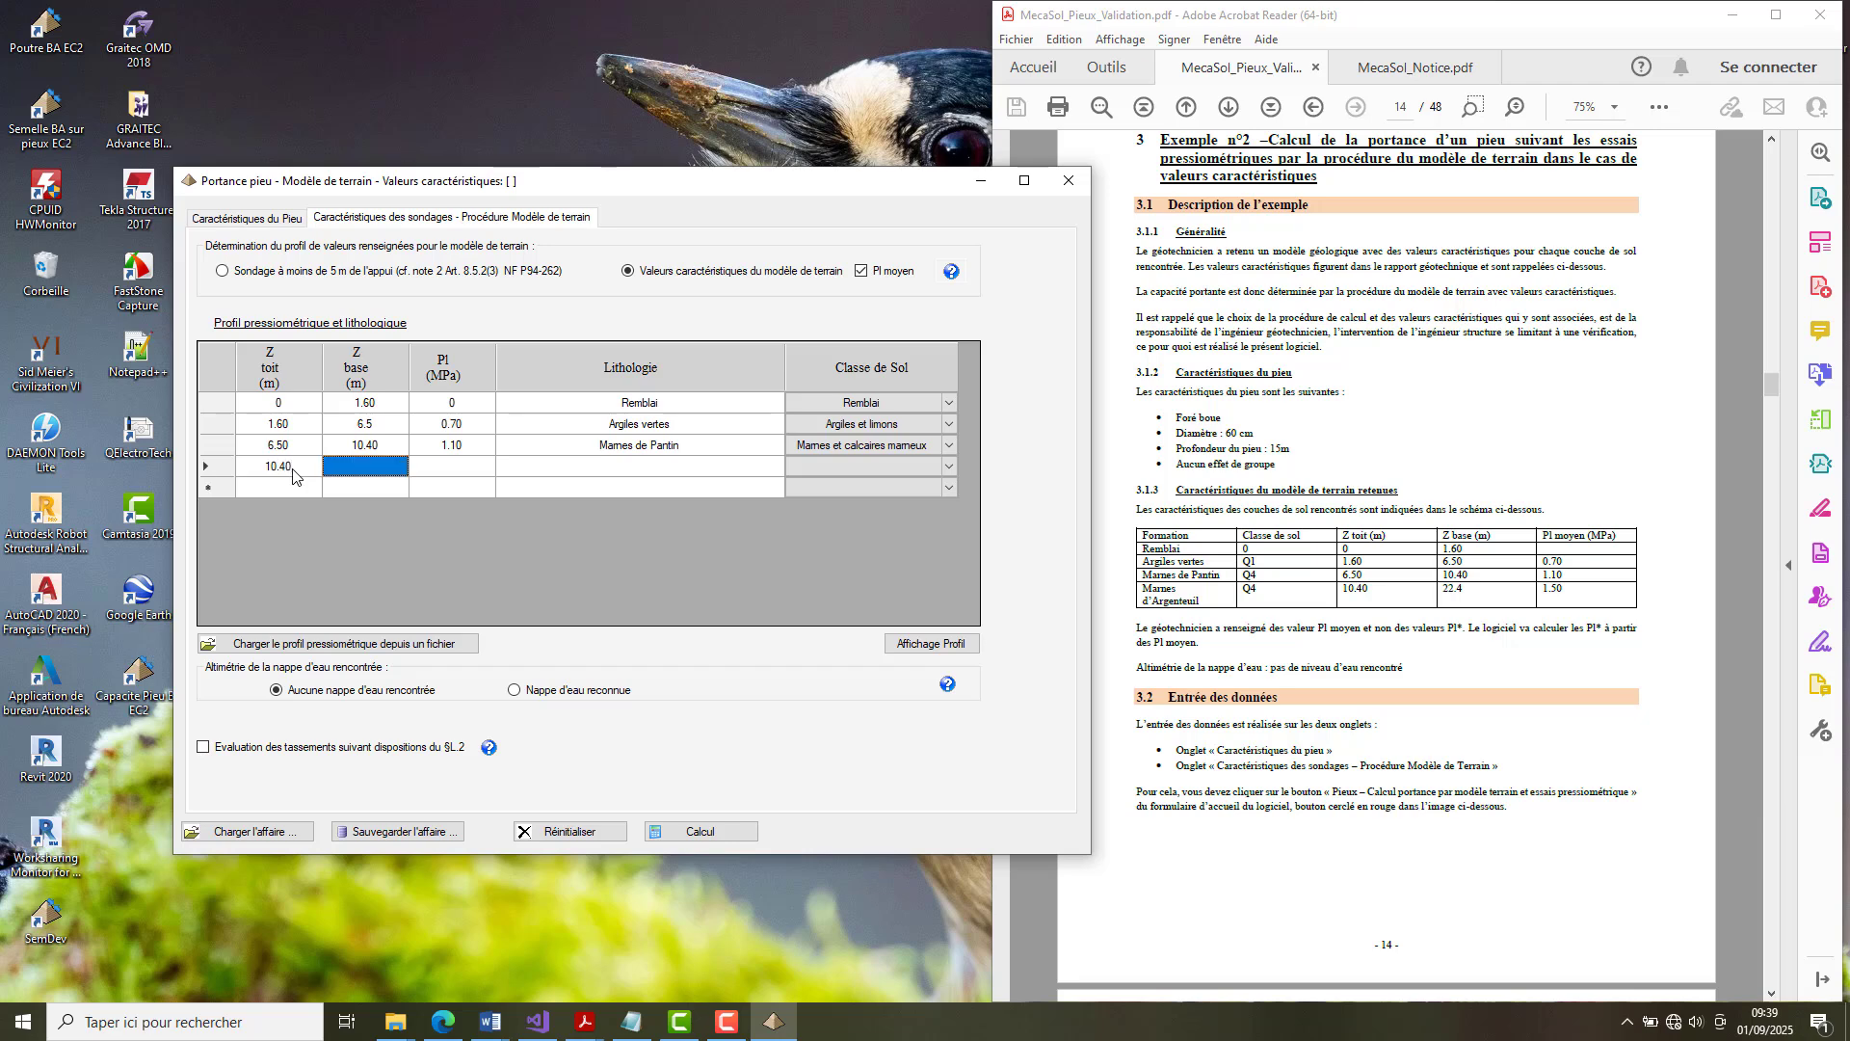
type("22.4")
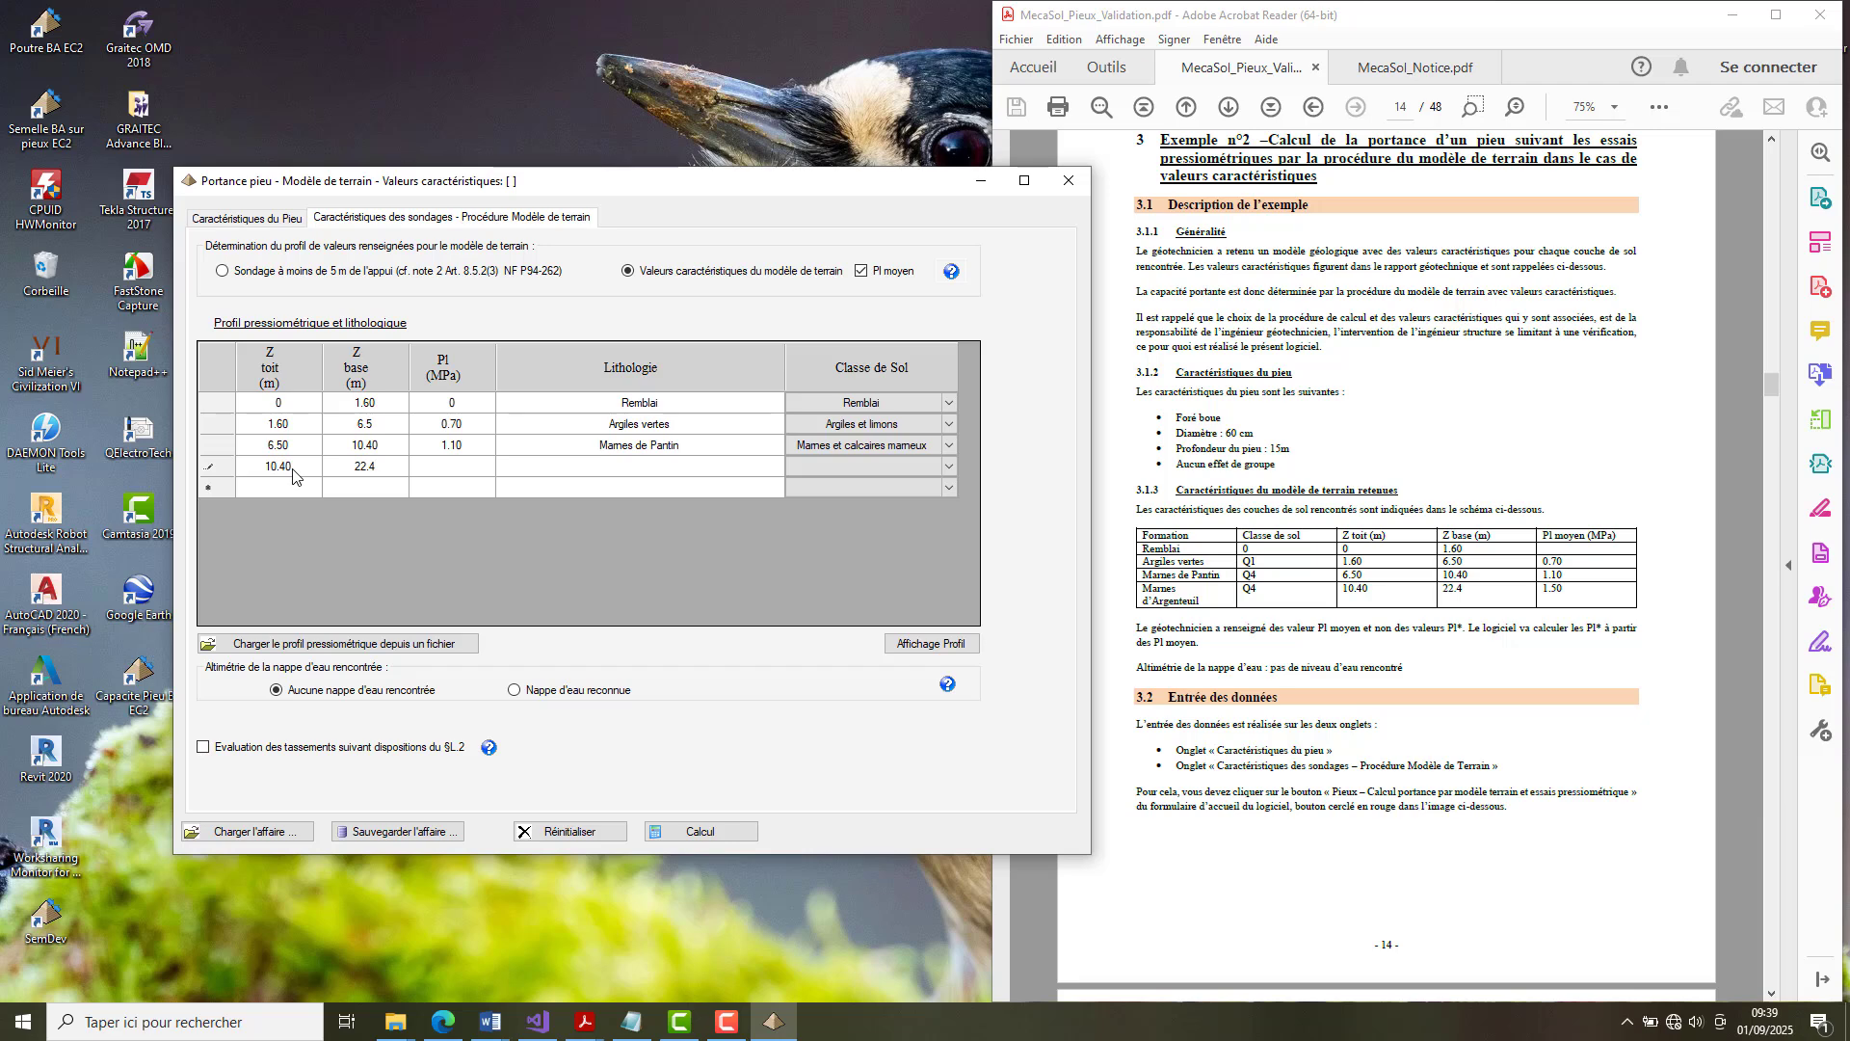
key("Tab")
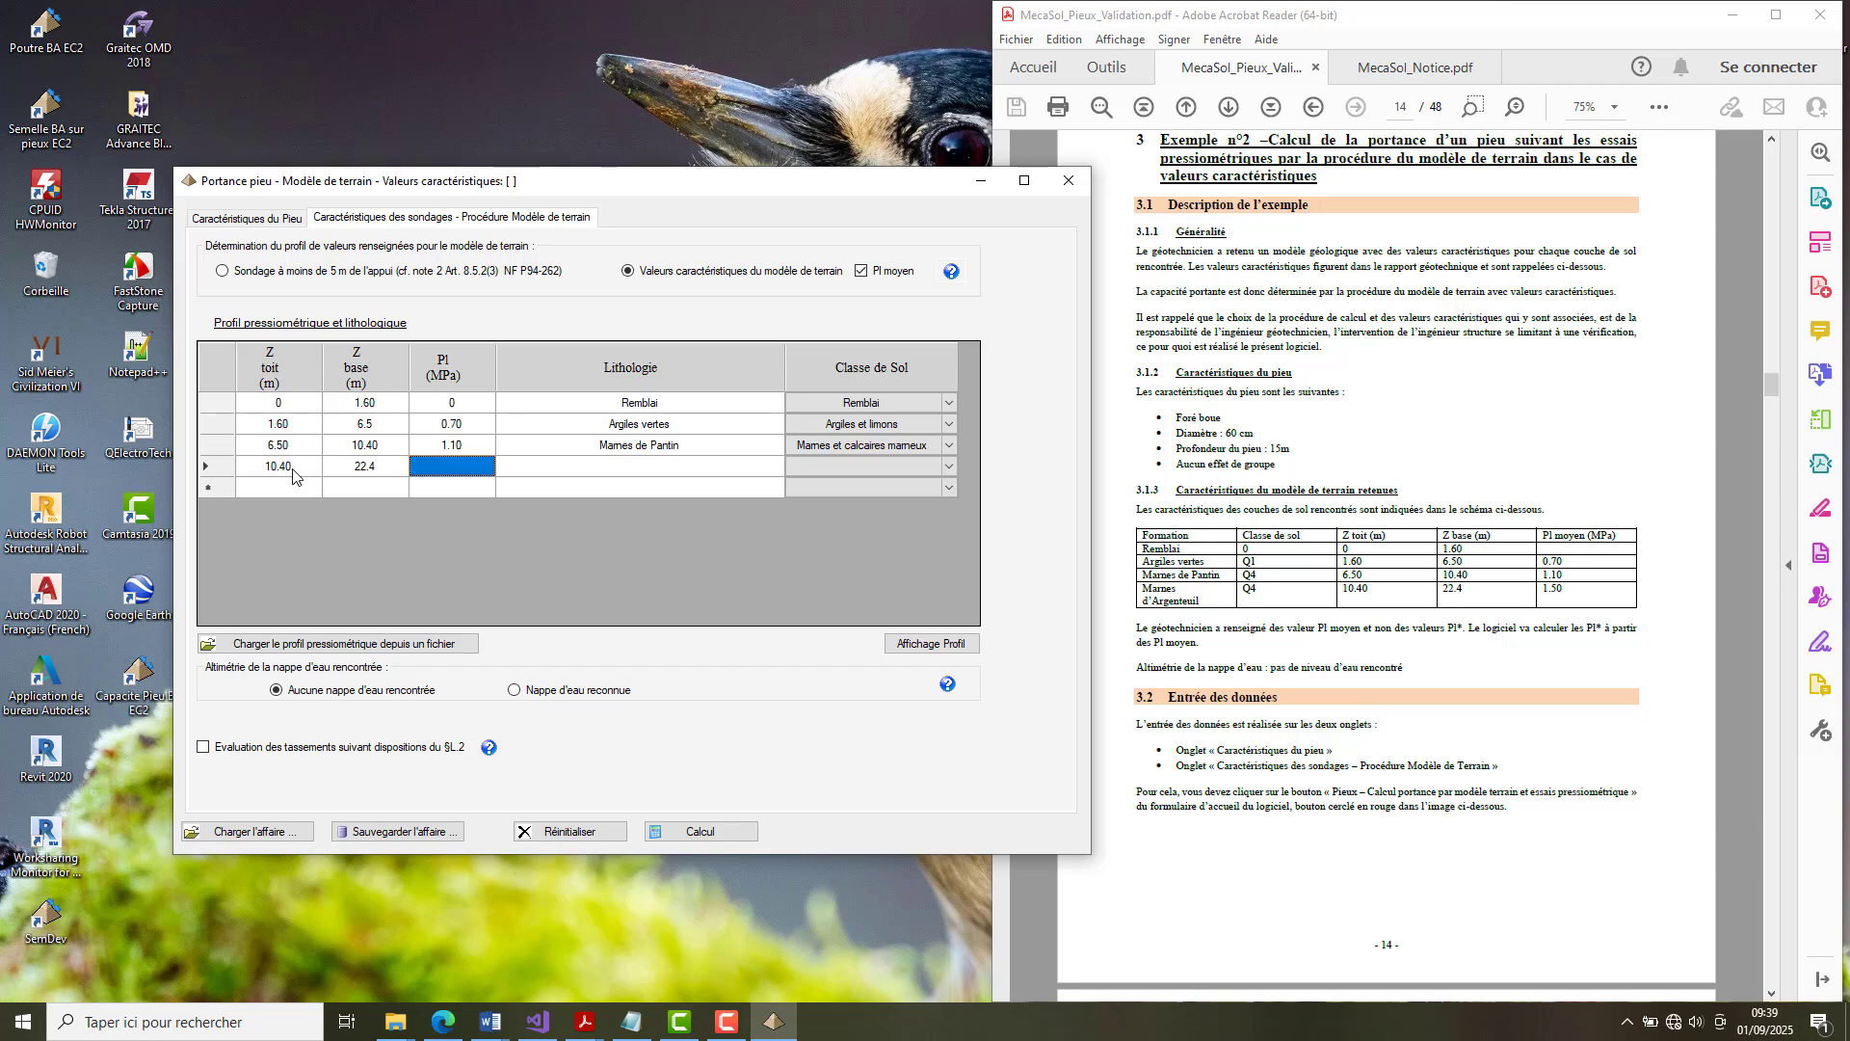
type("1")
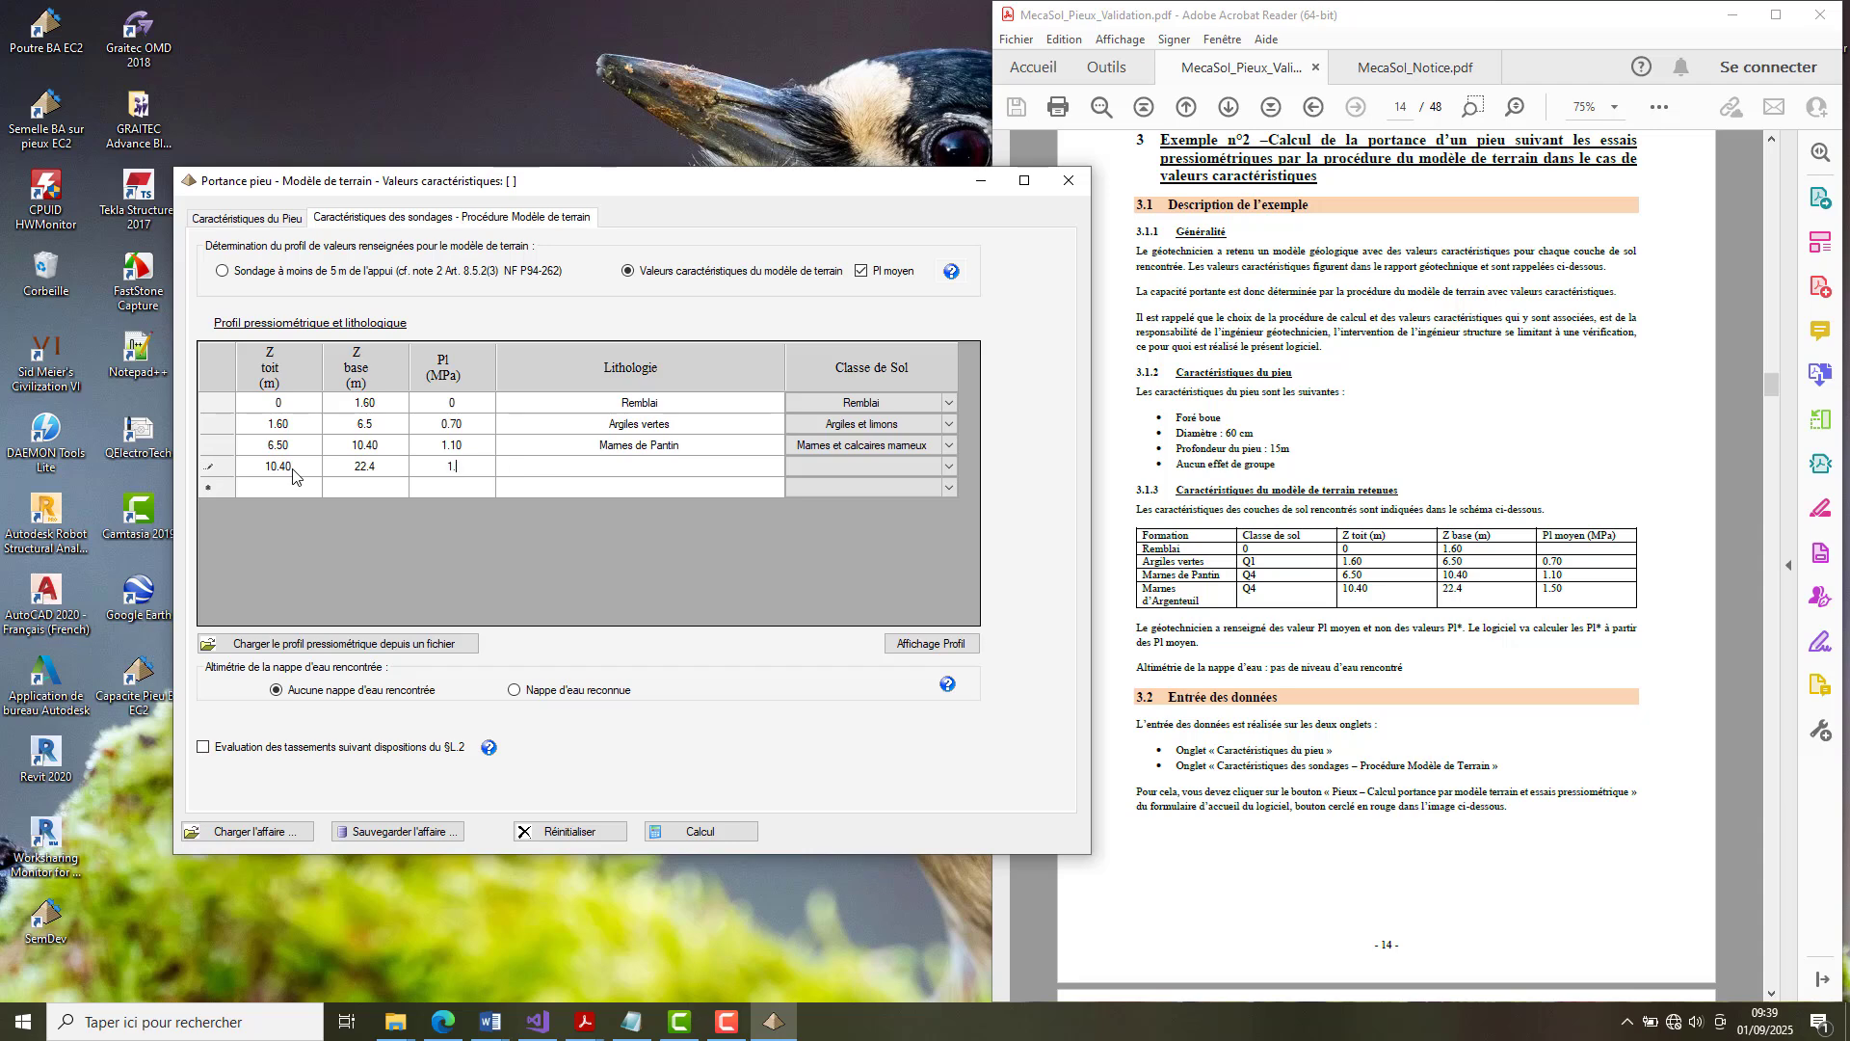
type(".50")
key("Tab")
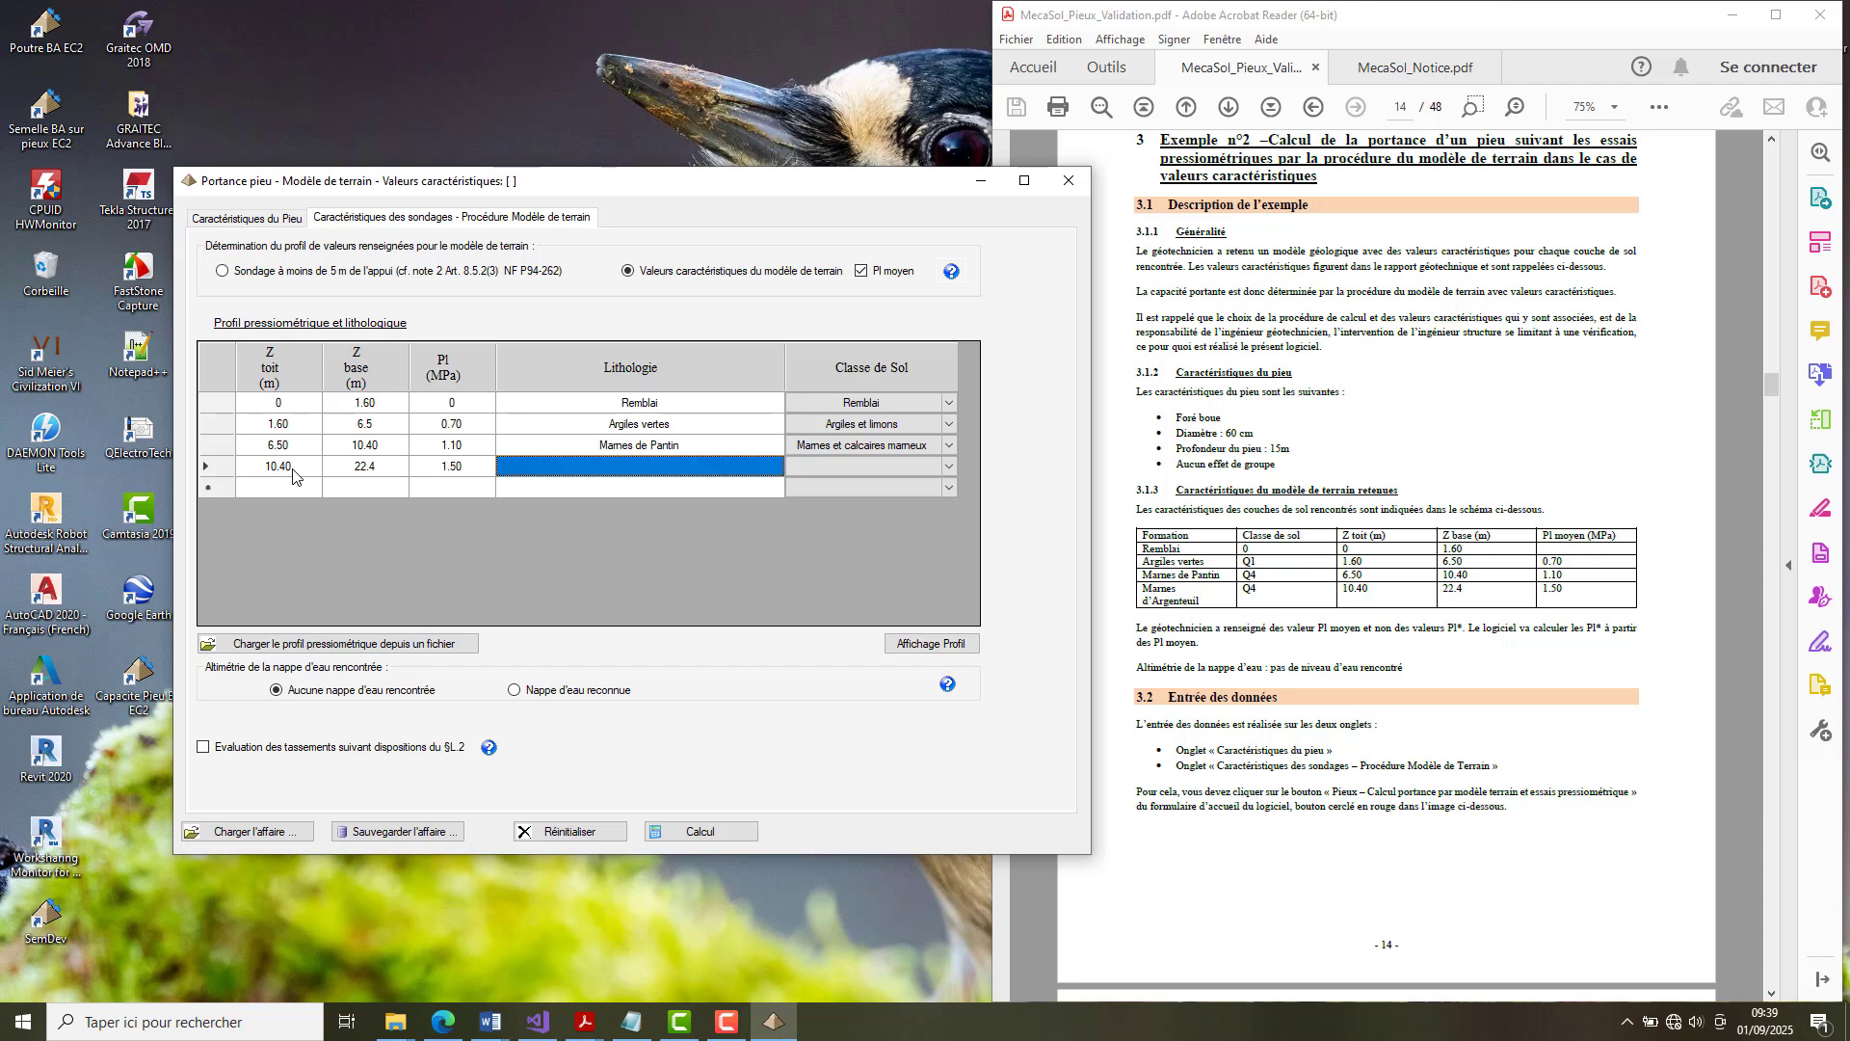
Enter Marnes d'Argenteuil as the fourth layer's lithology and assign it the soil class Marnes et calcaires marneux.
type("Mar")
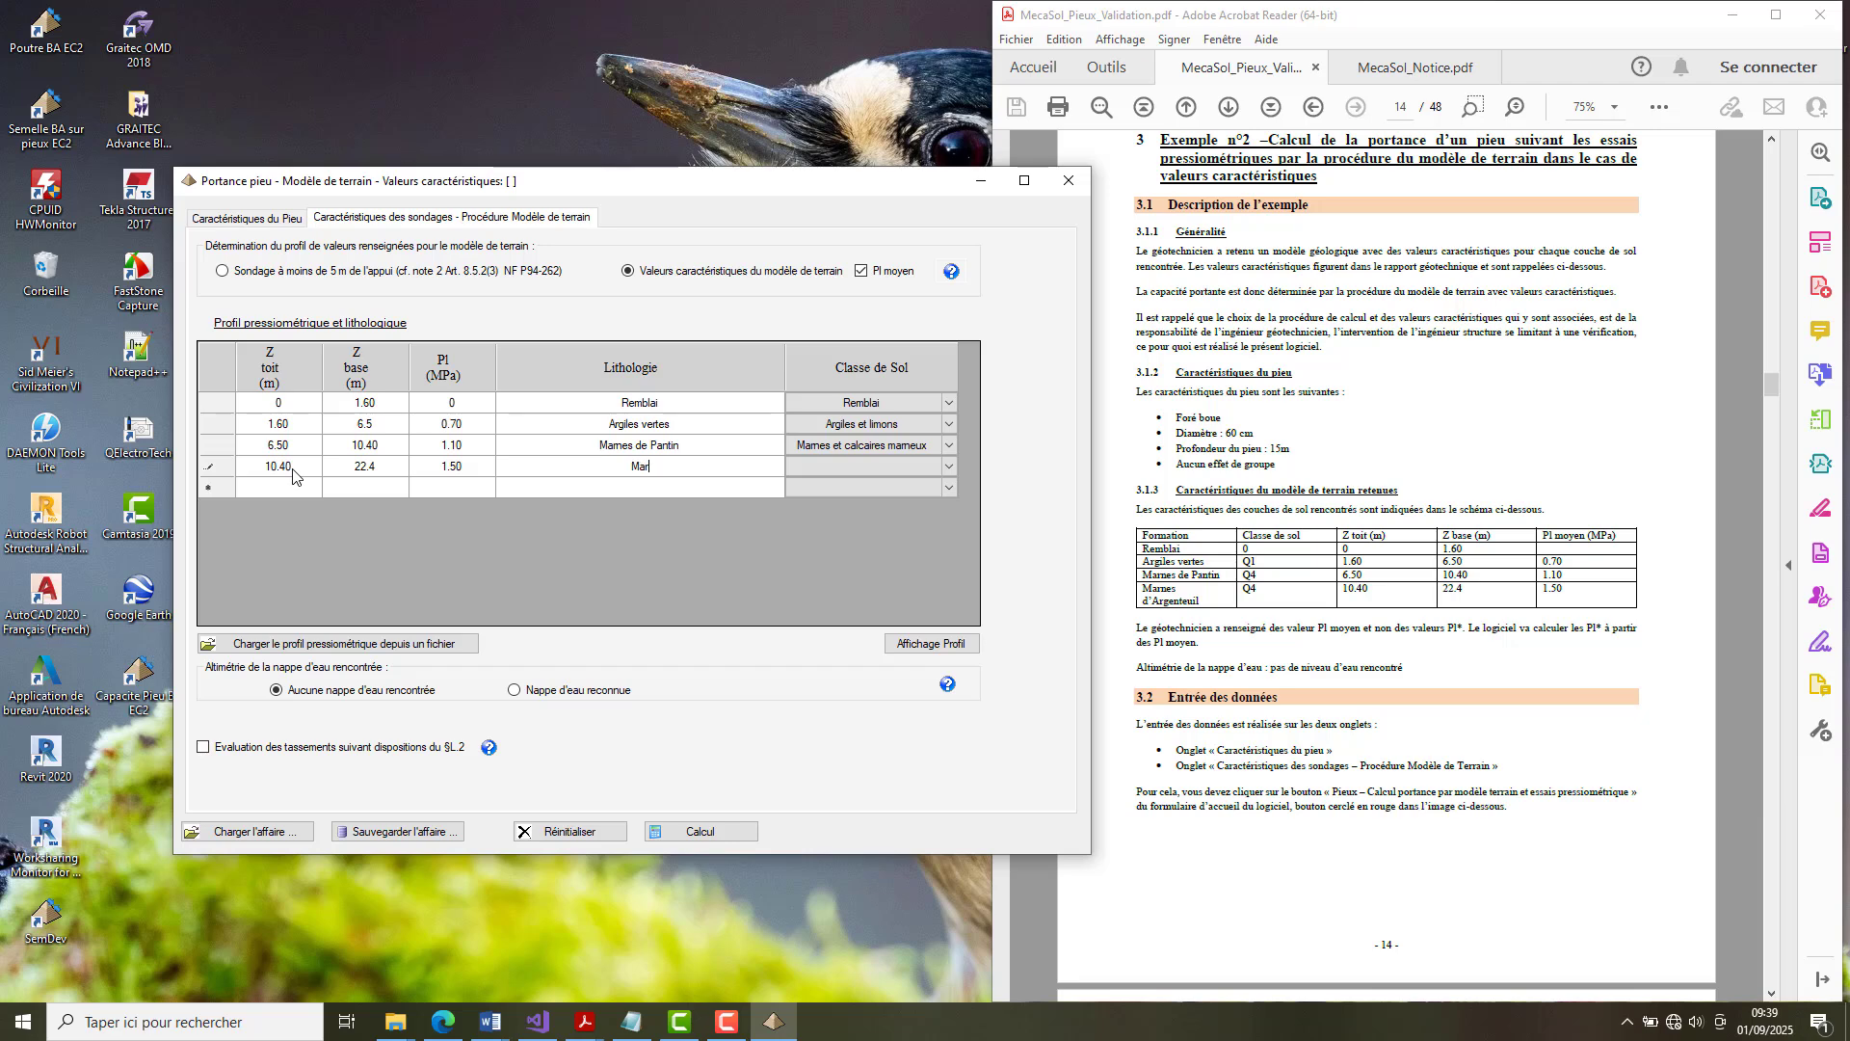
type("nes d'Argenteuil")
key("Tab")
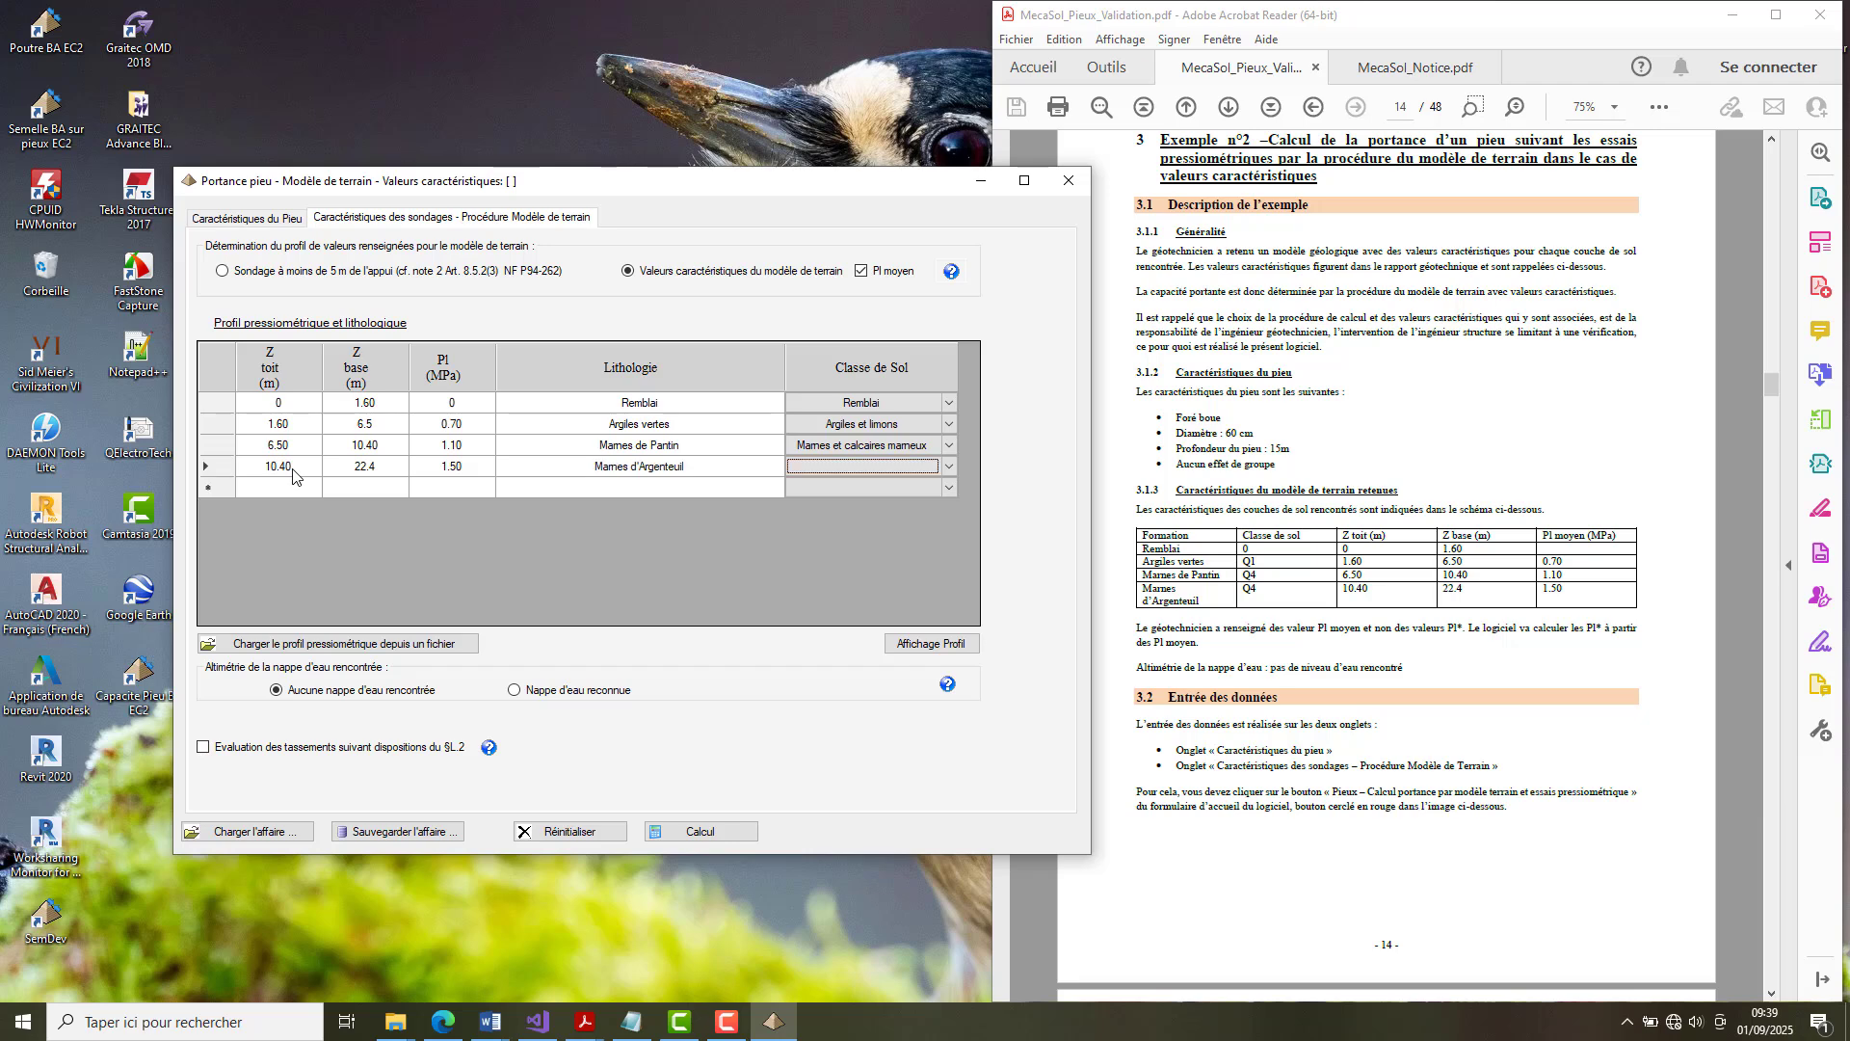
left_click(949, 469)
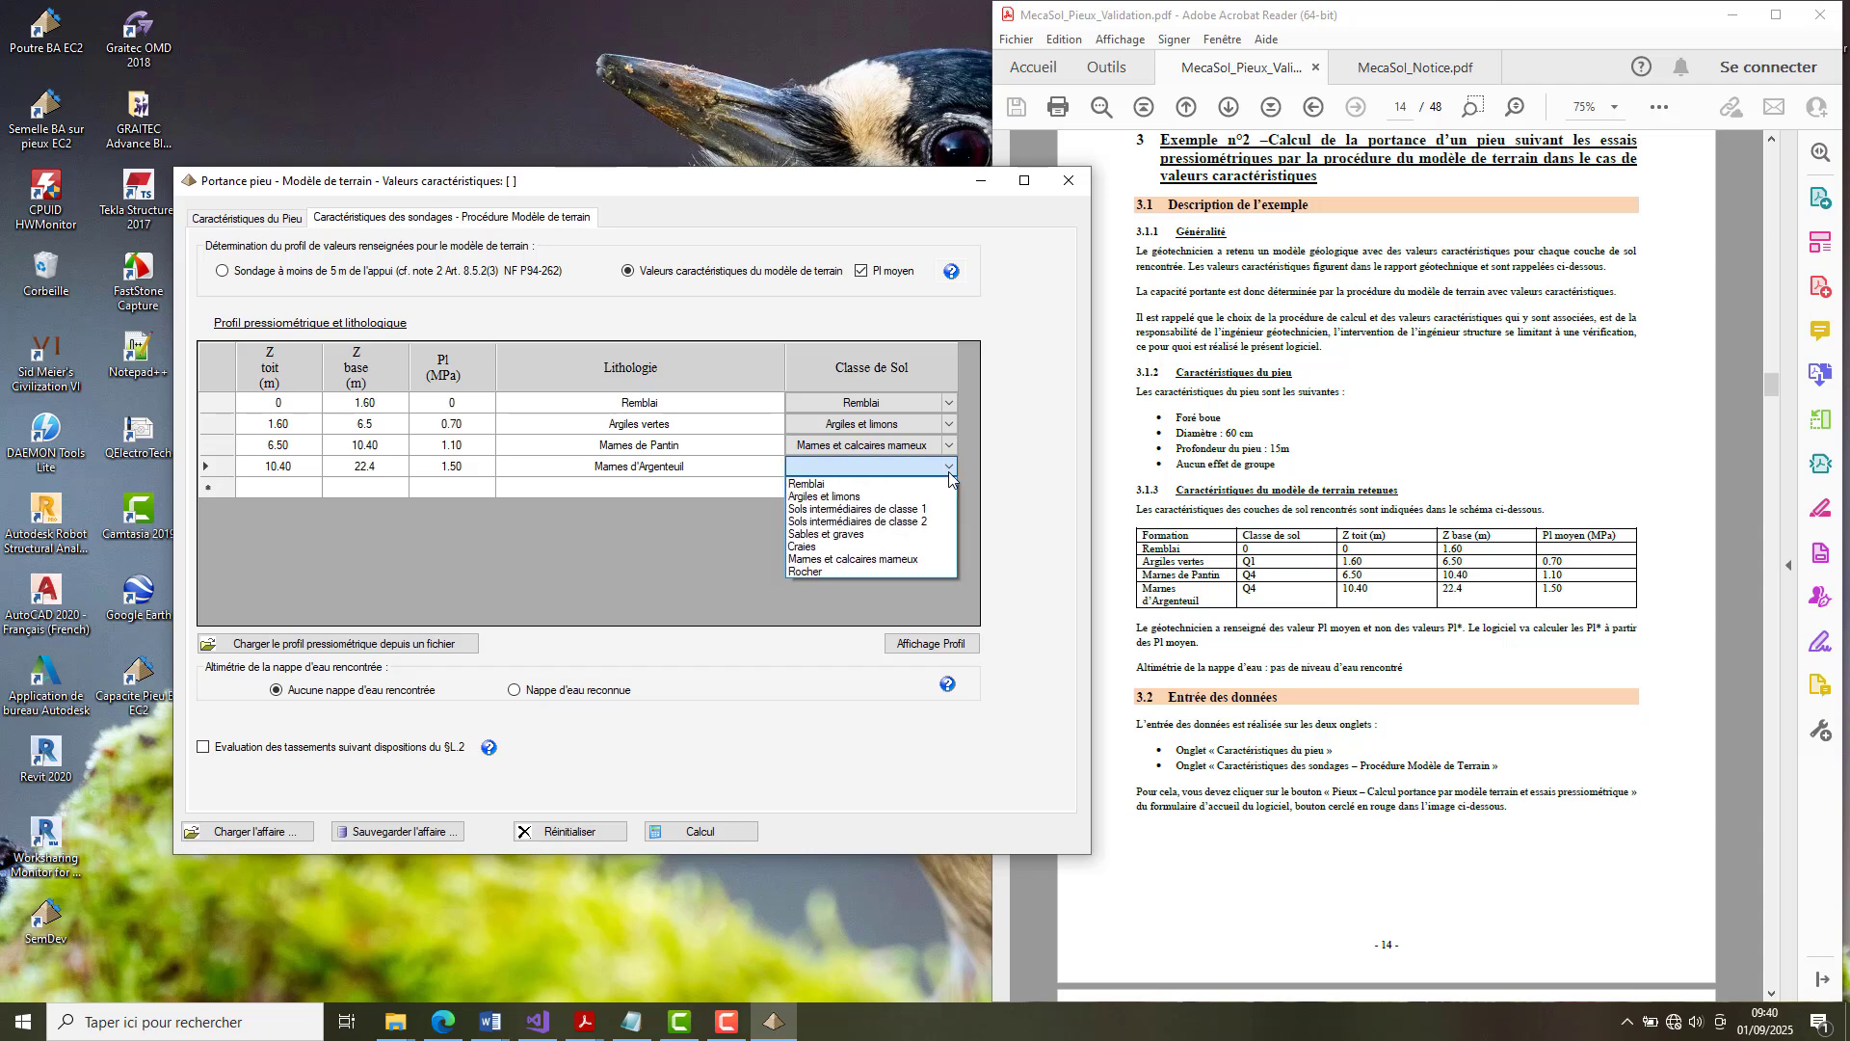
left_click(889, 559)
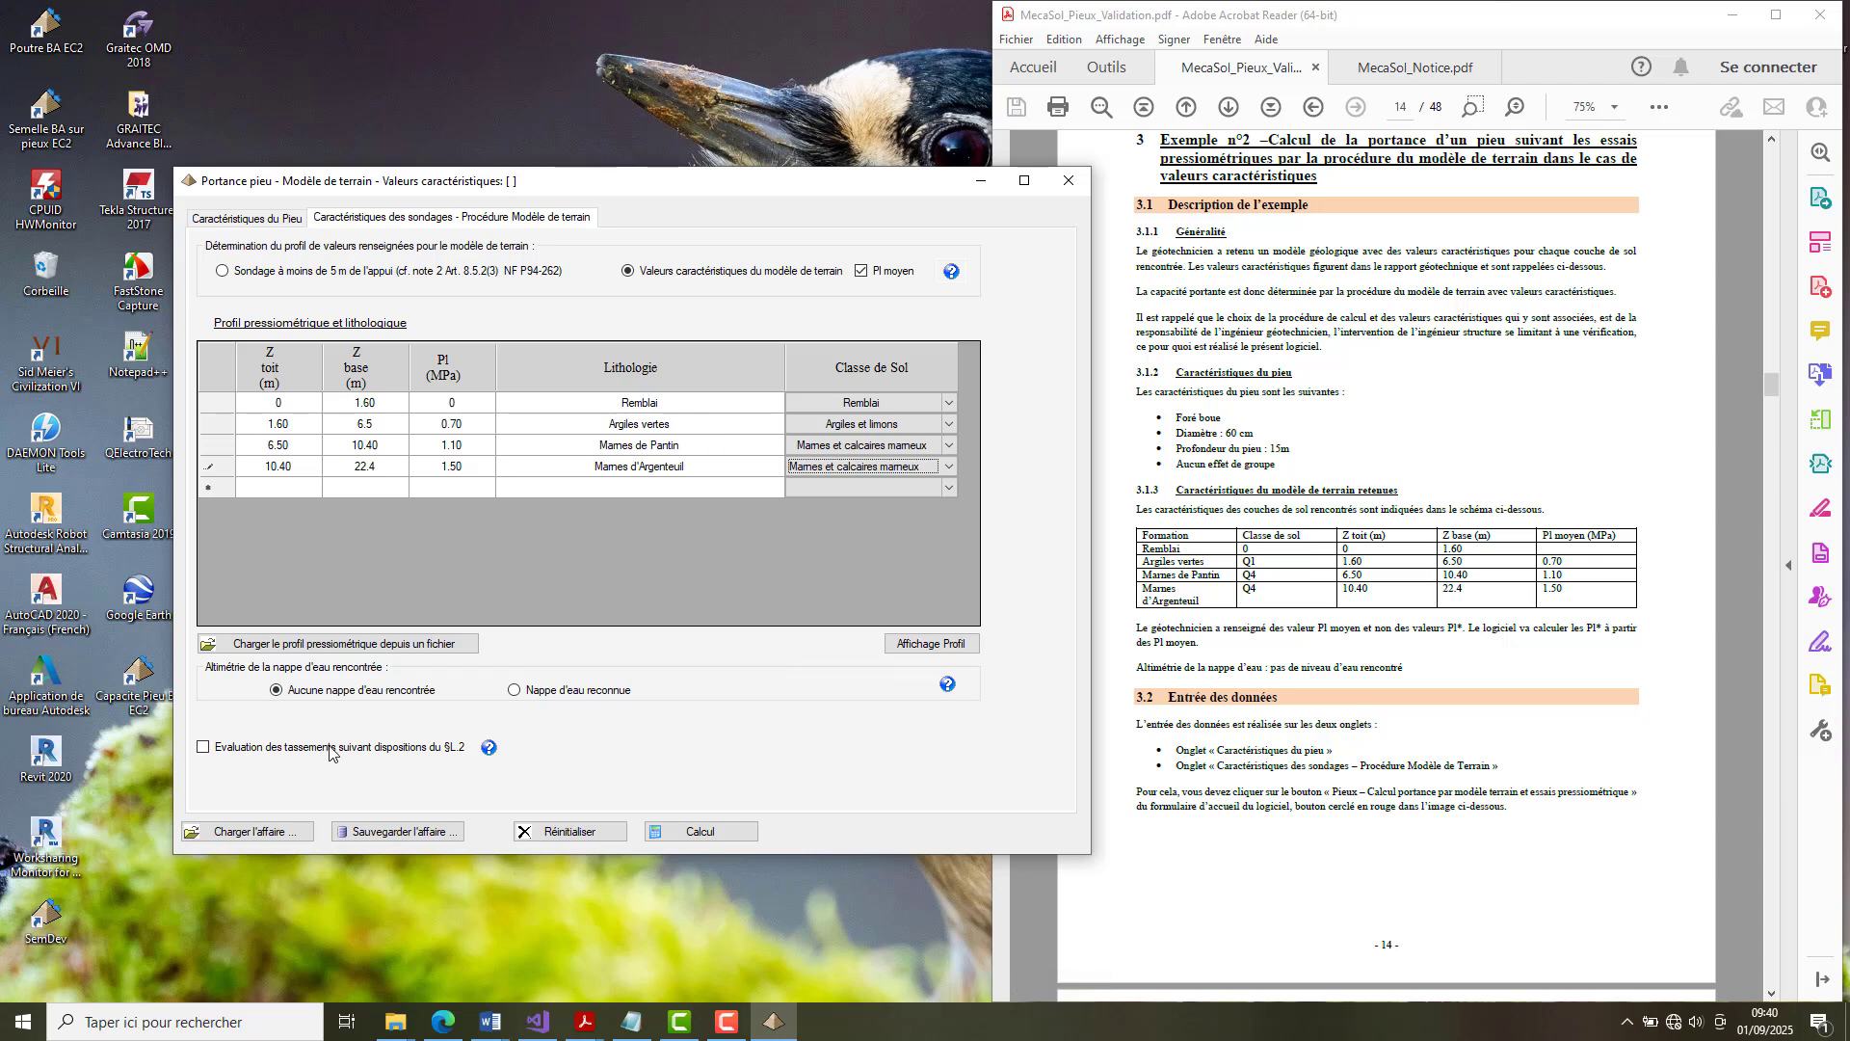
Review the pile characteristics already entered and return to the soil layer data.
mouse_move(286, 757)
left_click(258, 219)
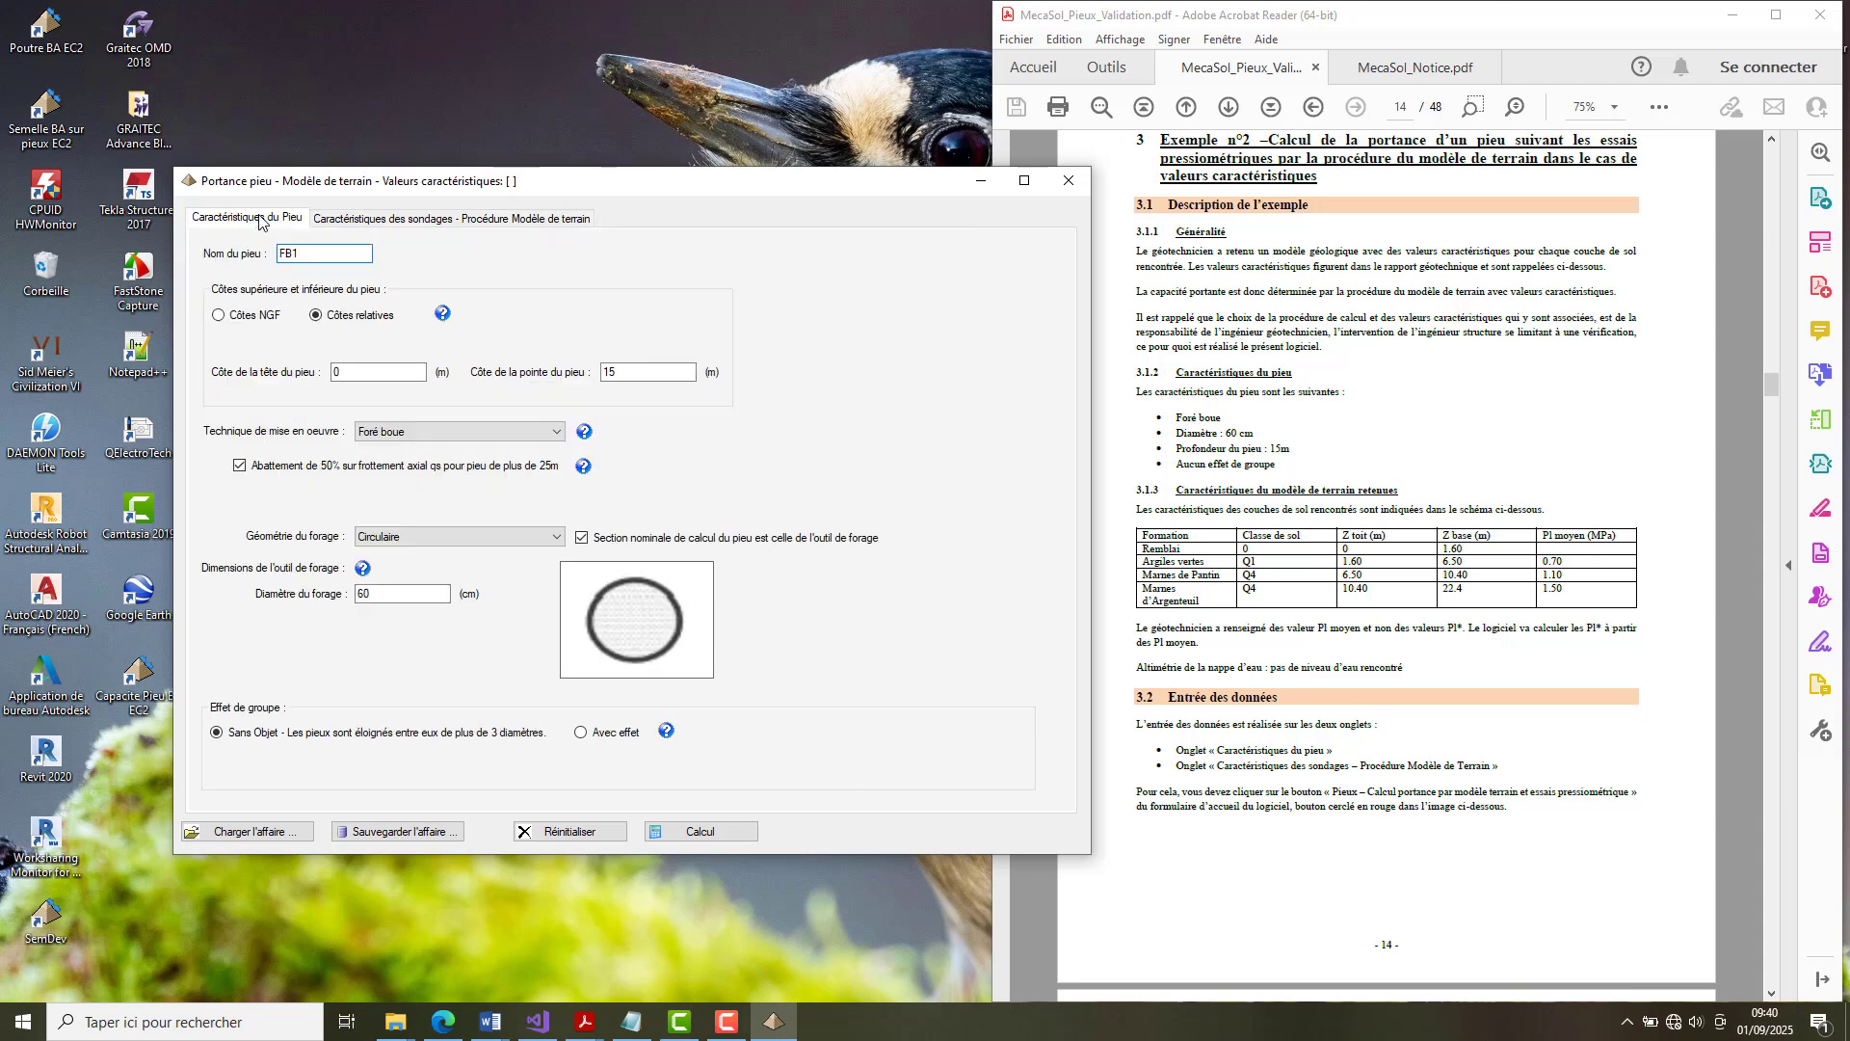
left_click(496, 227)
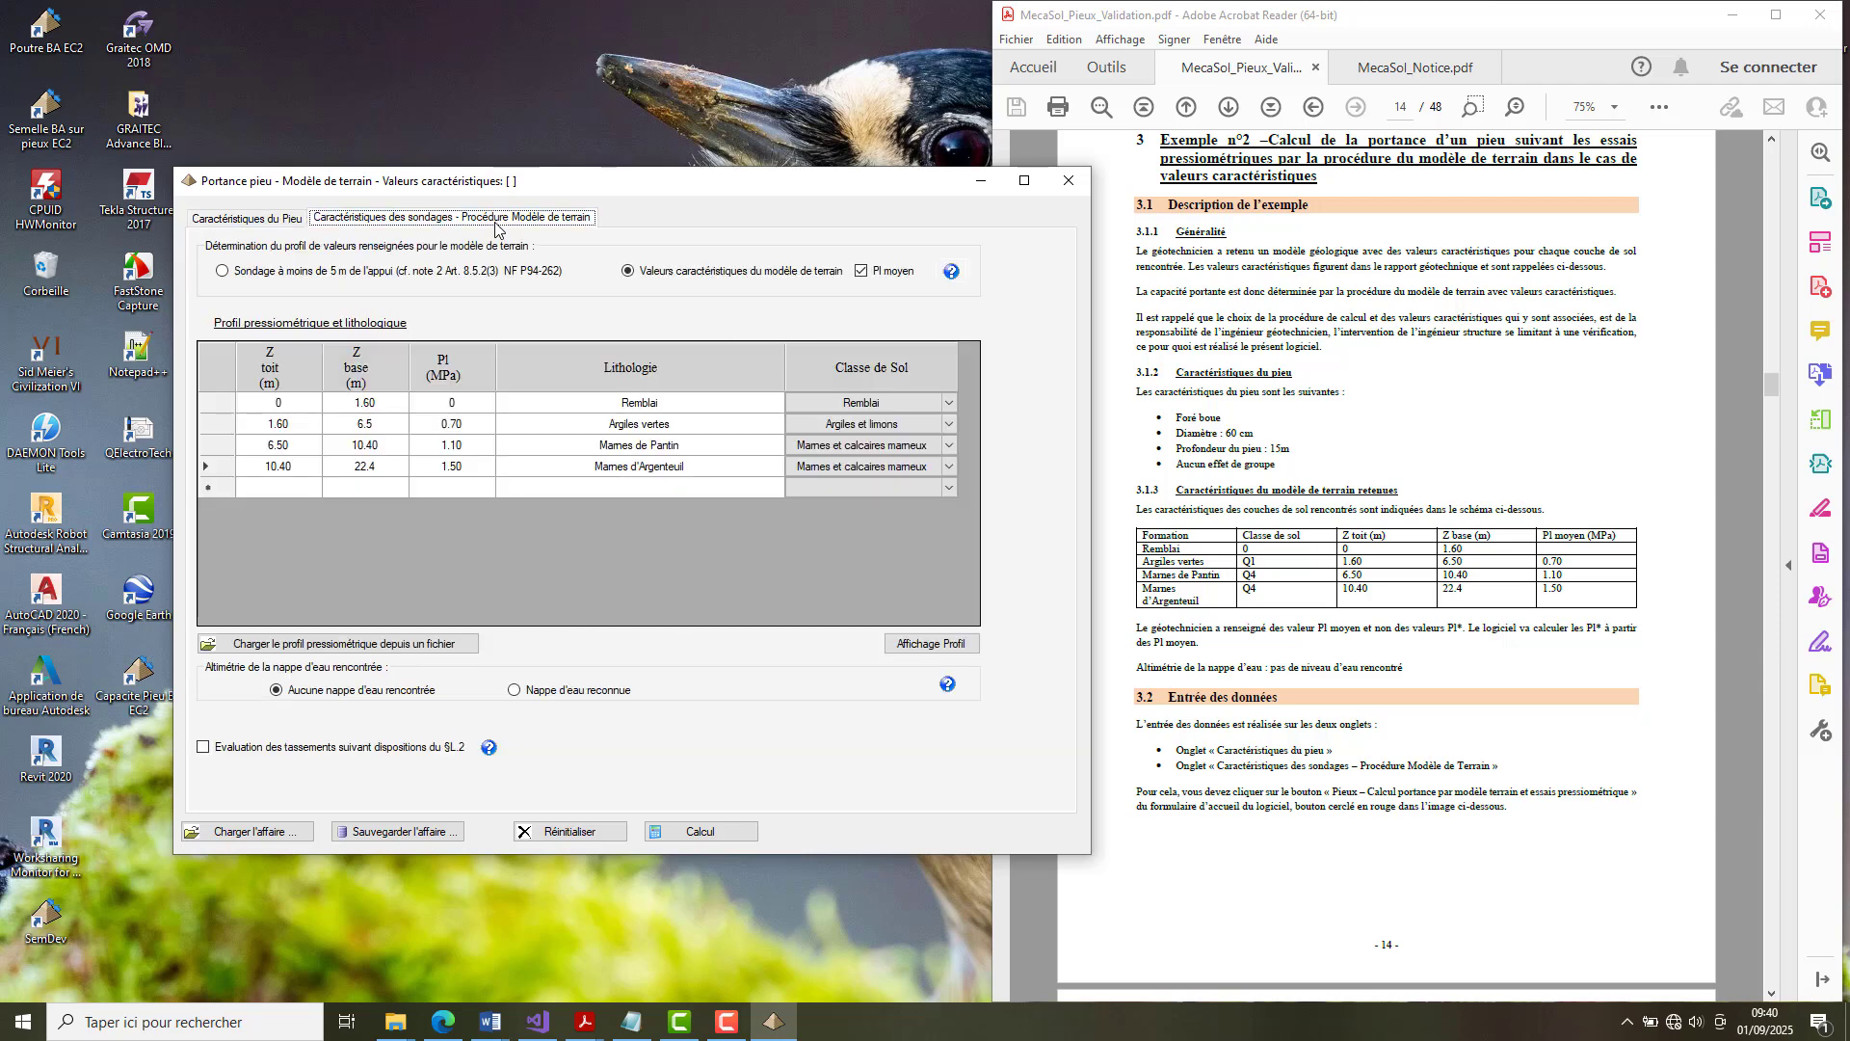
Load the pressuremeter profile from FBPressioLitho.txt in the Exemple 2 validation folder.
left_click(408, 646)
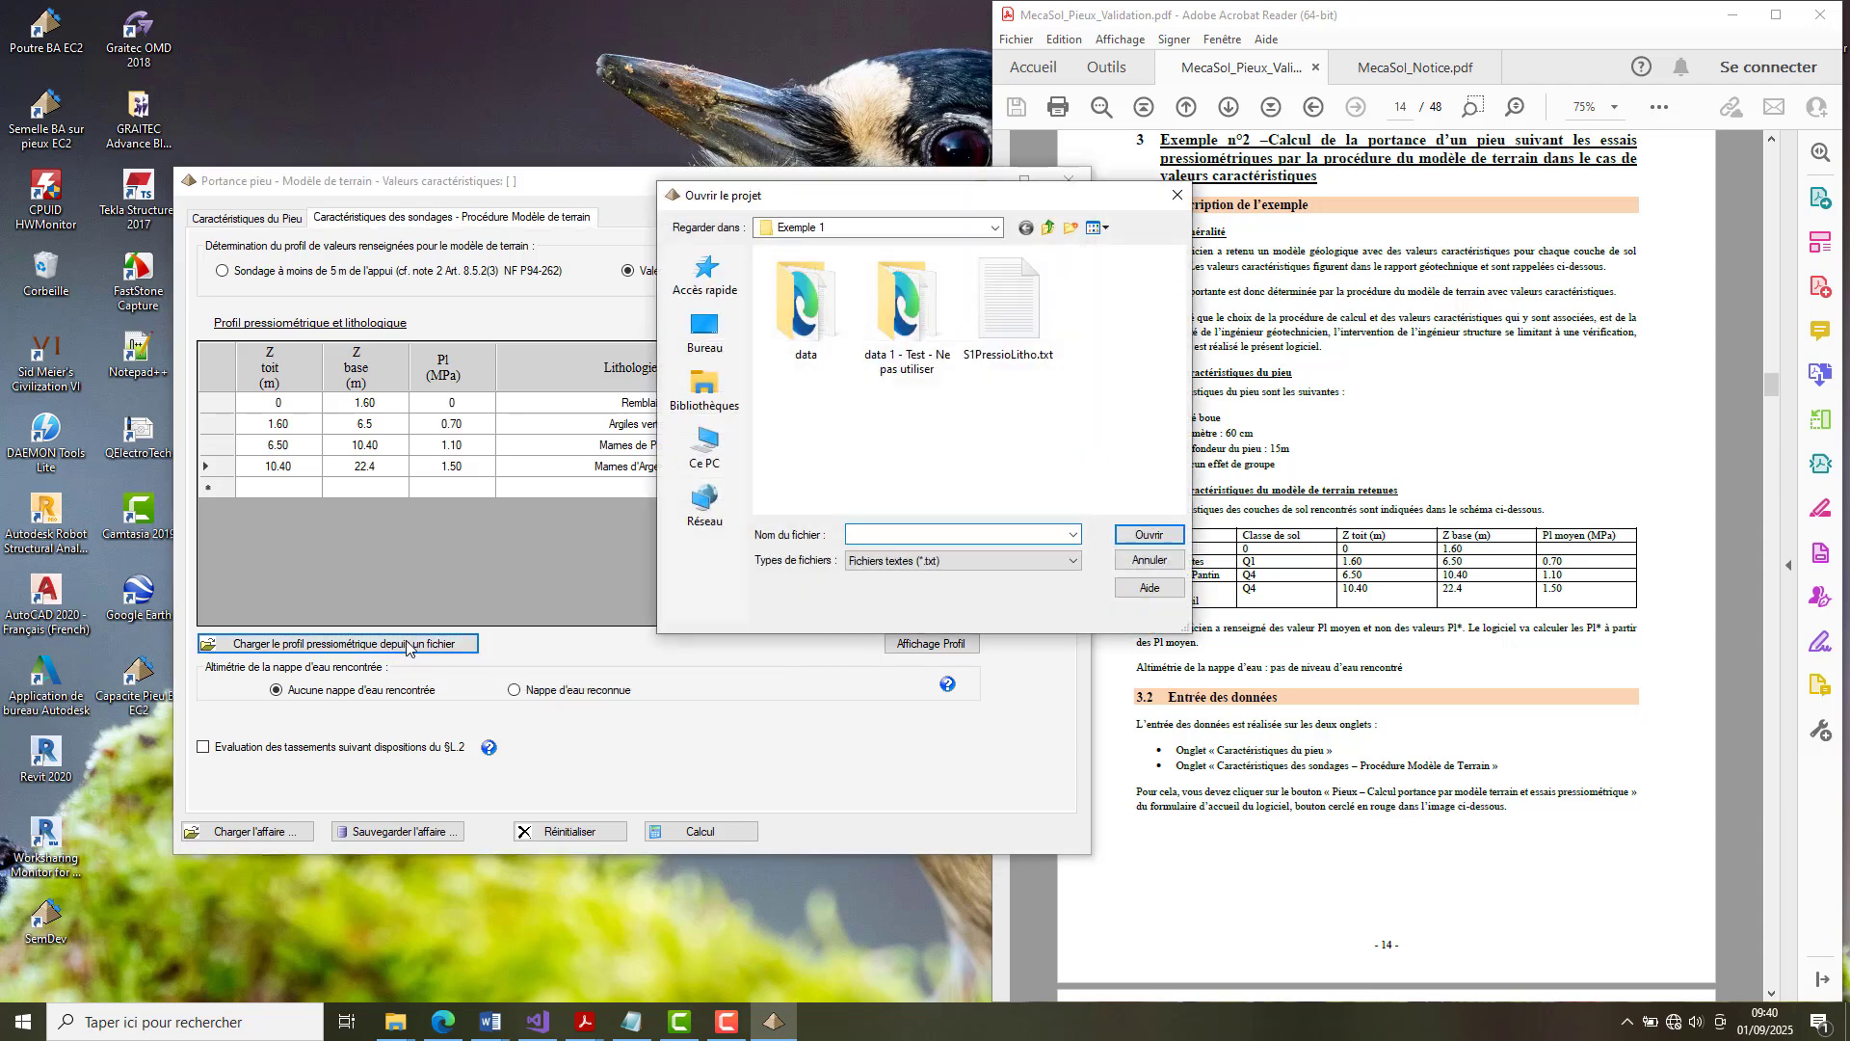
left_click(994, 227)
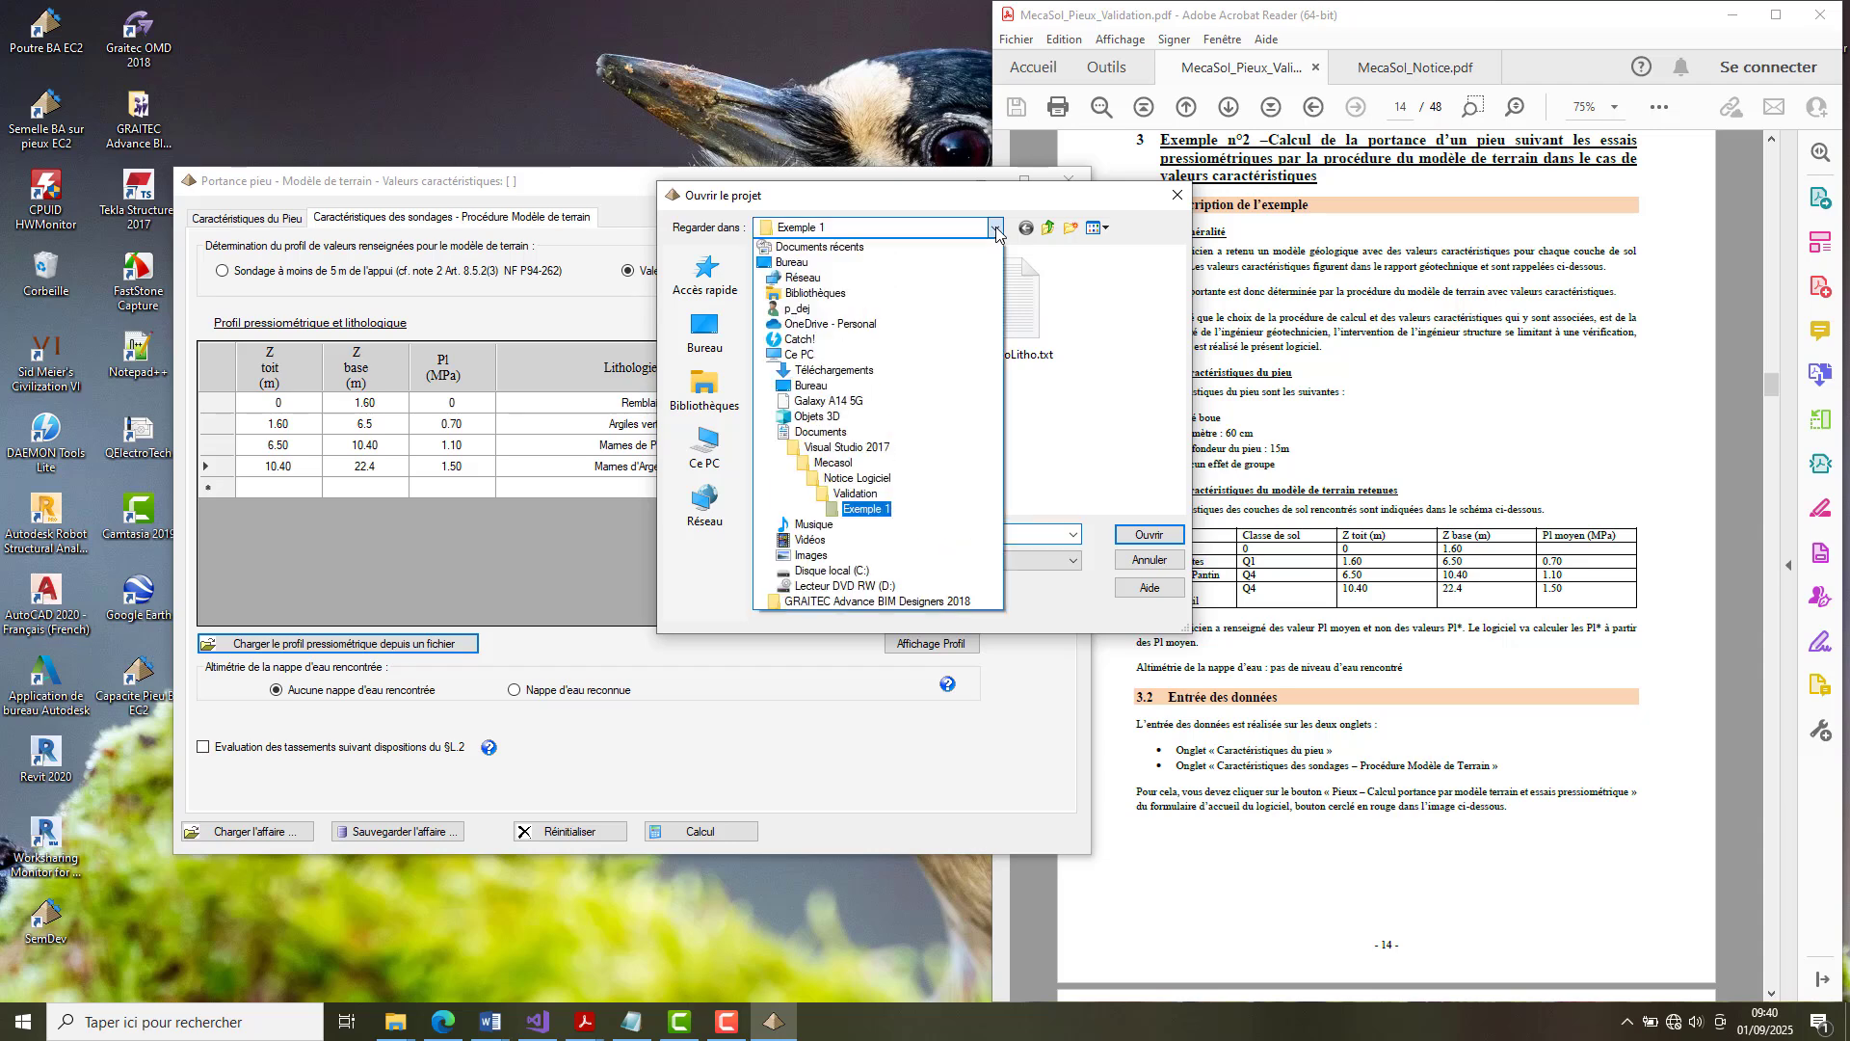
left_click(857, 508)
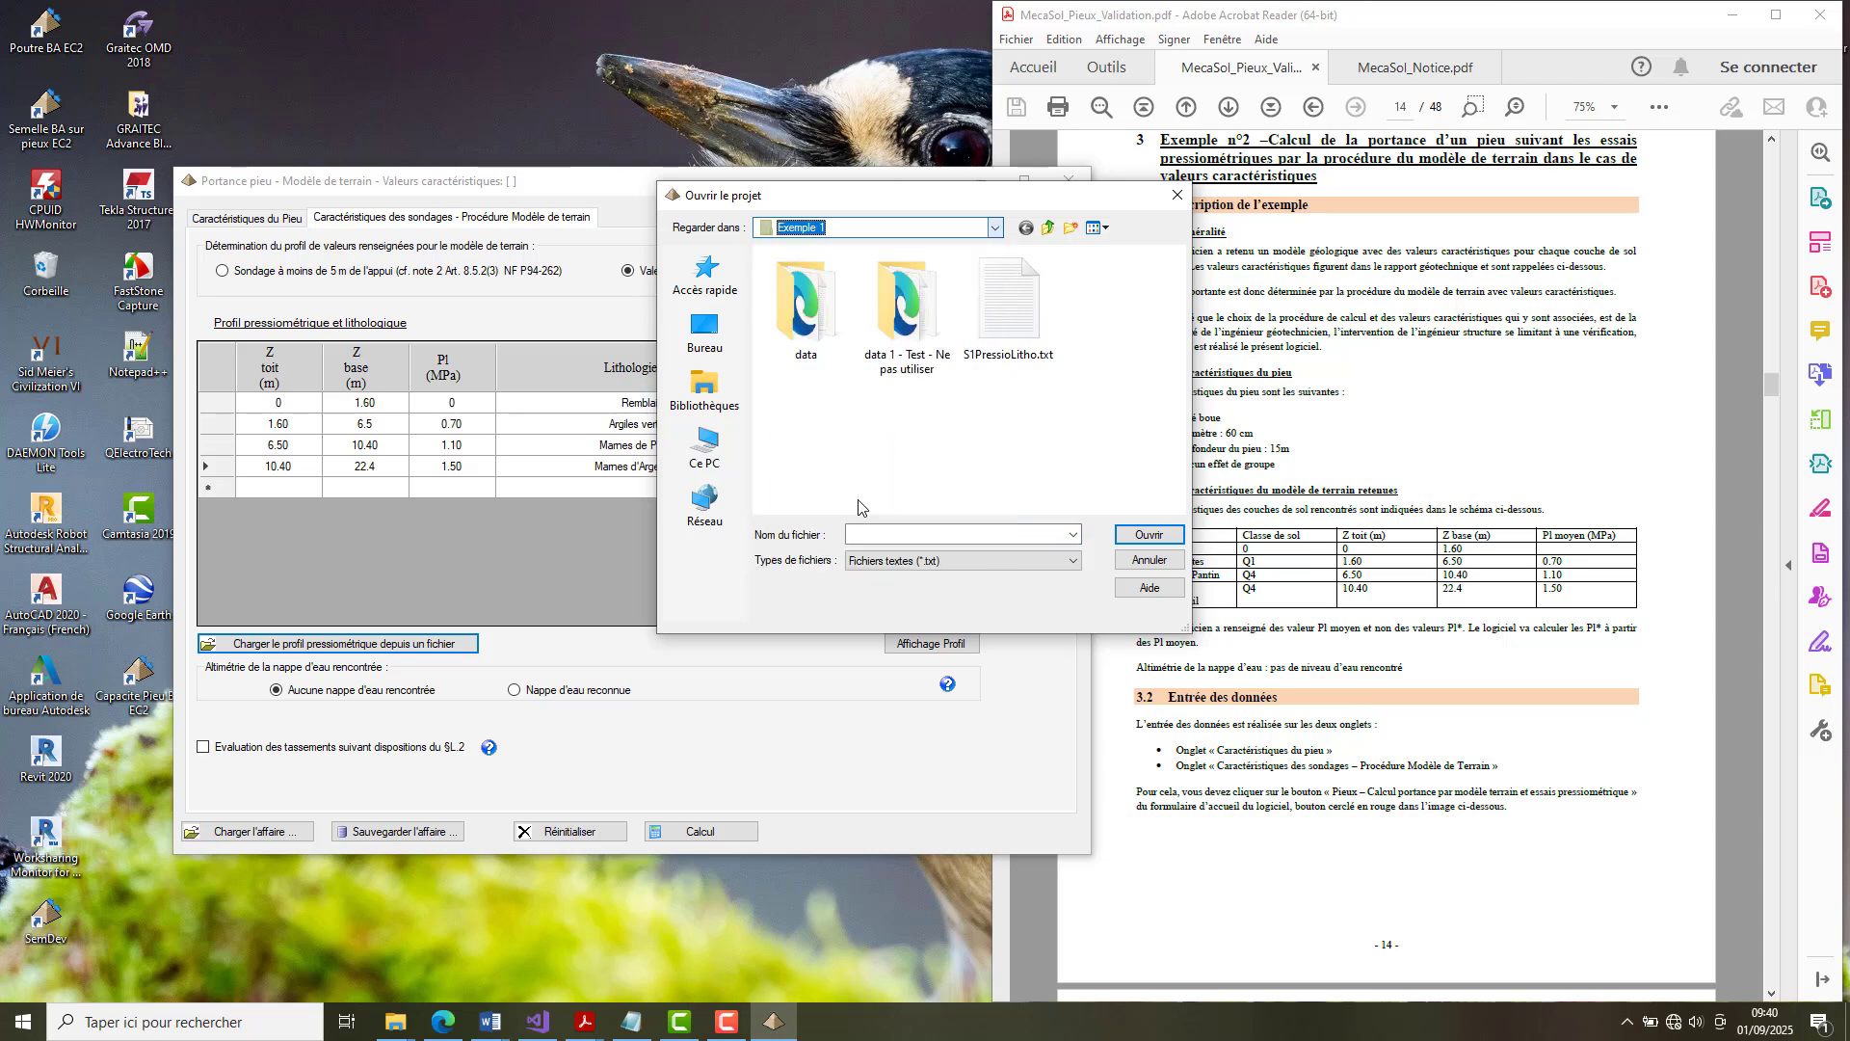
left_click(993, 227)
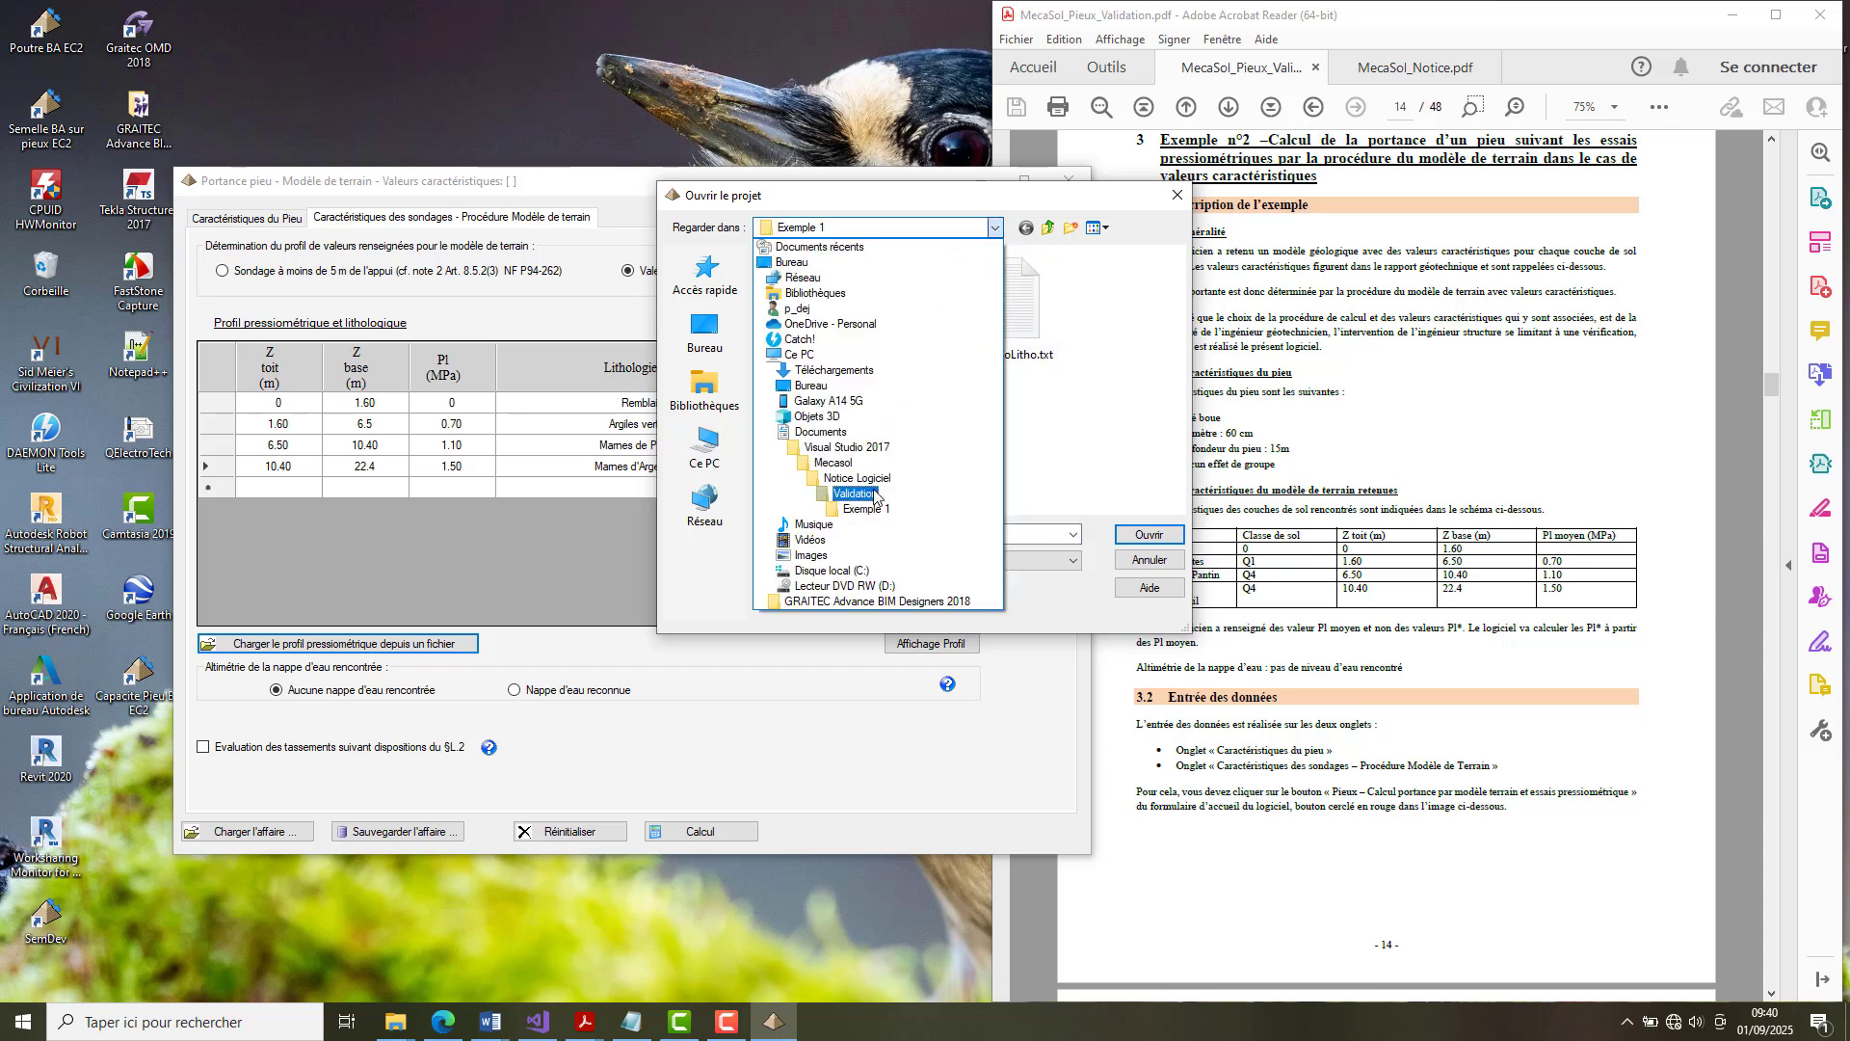
left_click(857, 487)
double_click(804, 295)
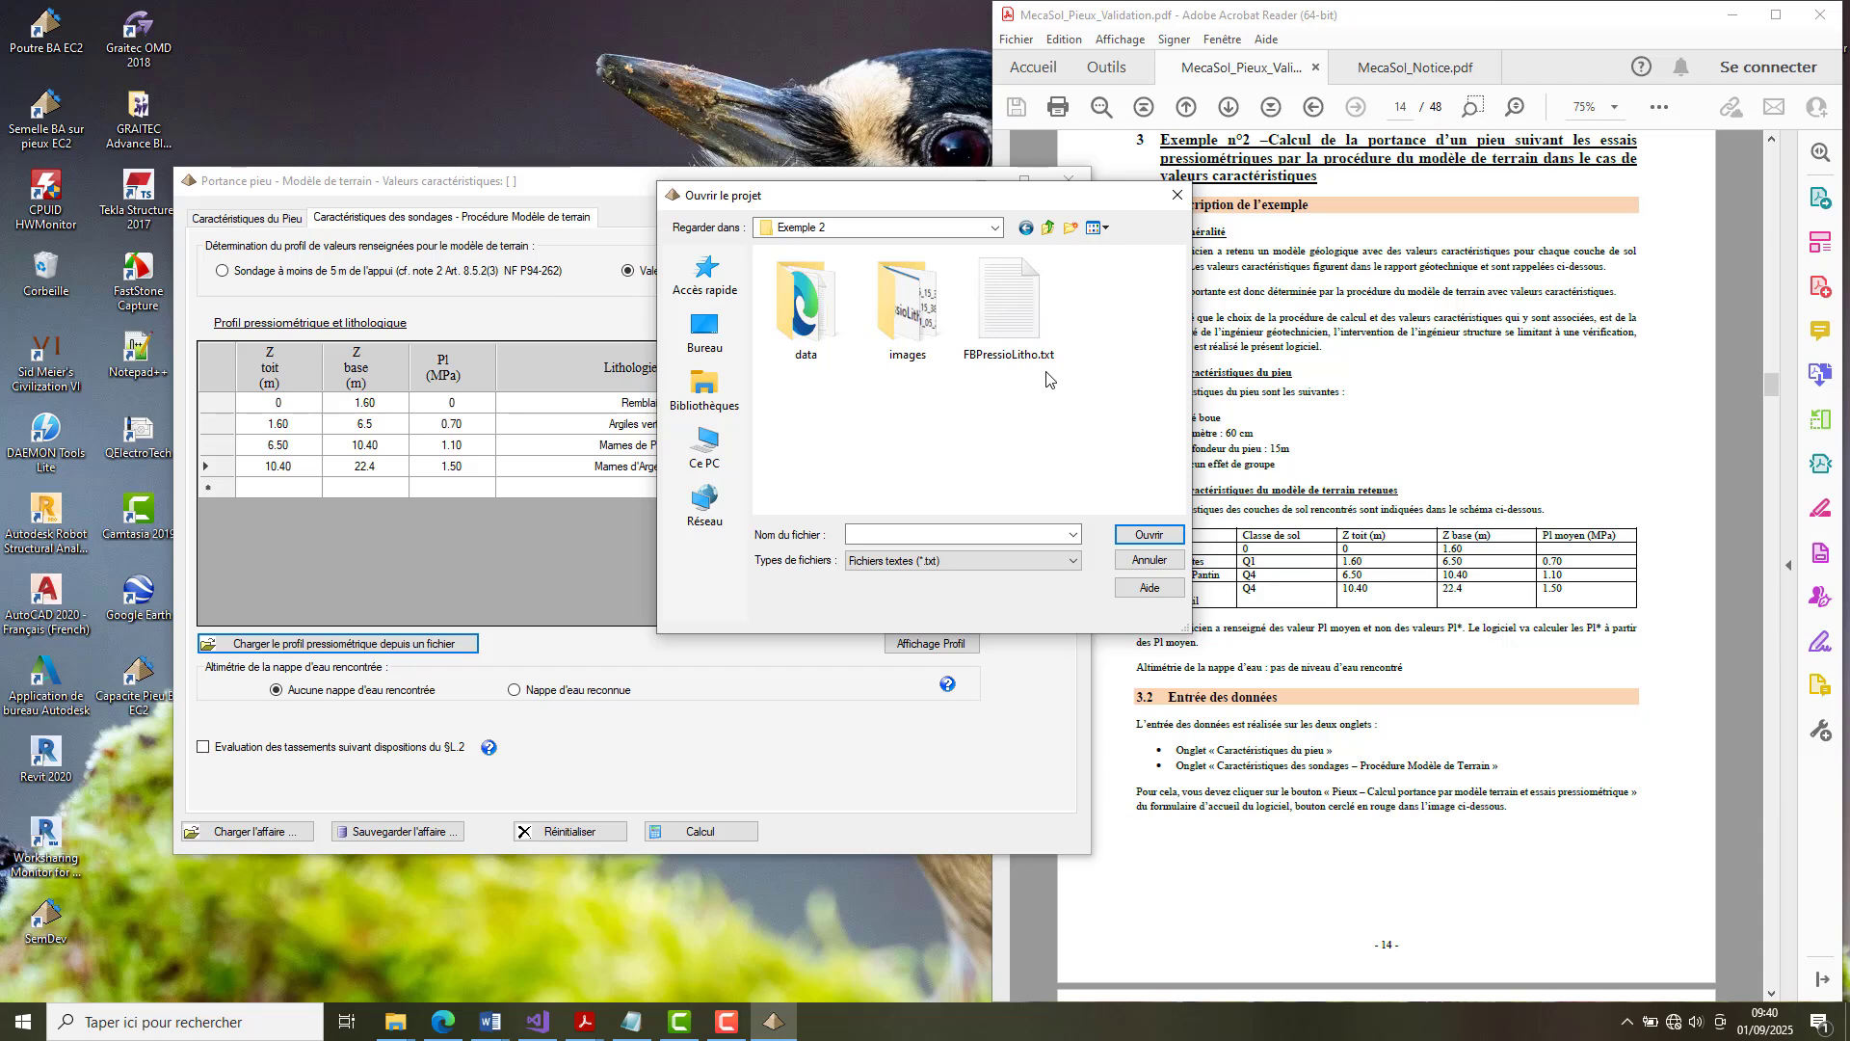
left_click(1027, 318)
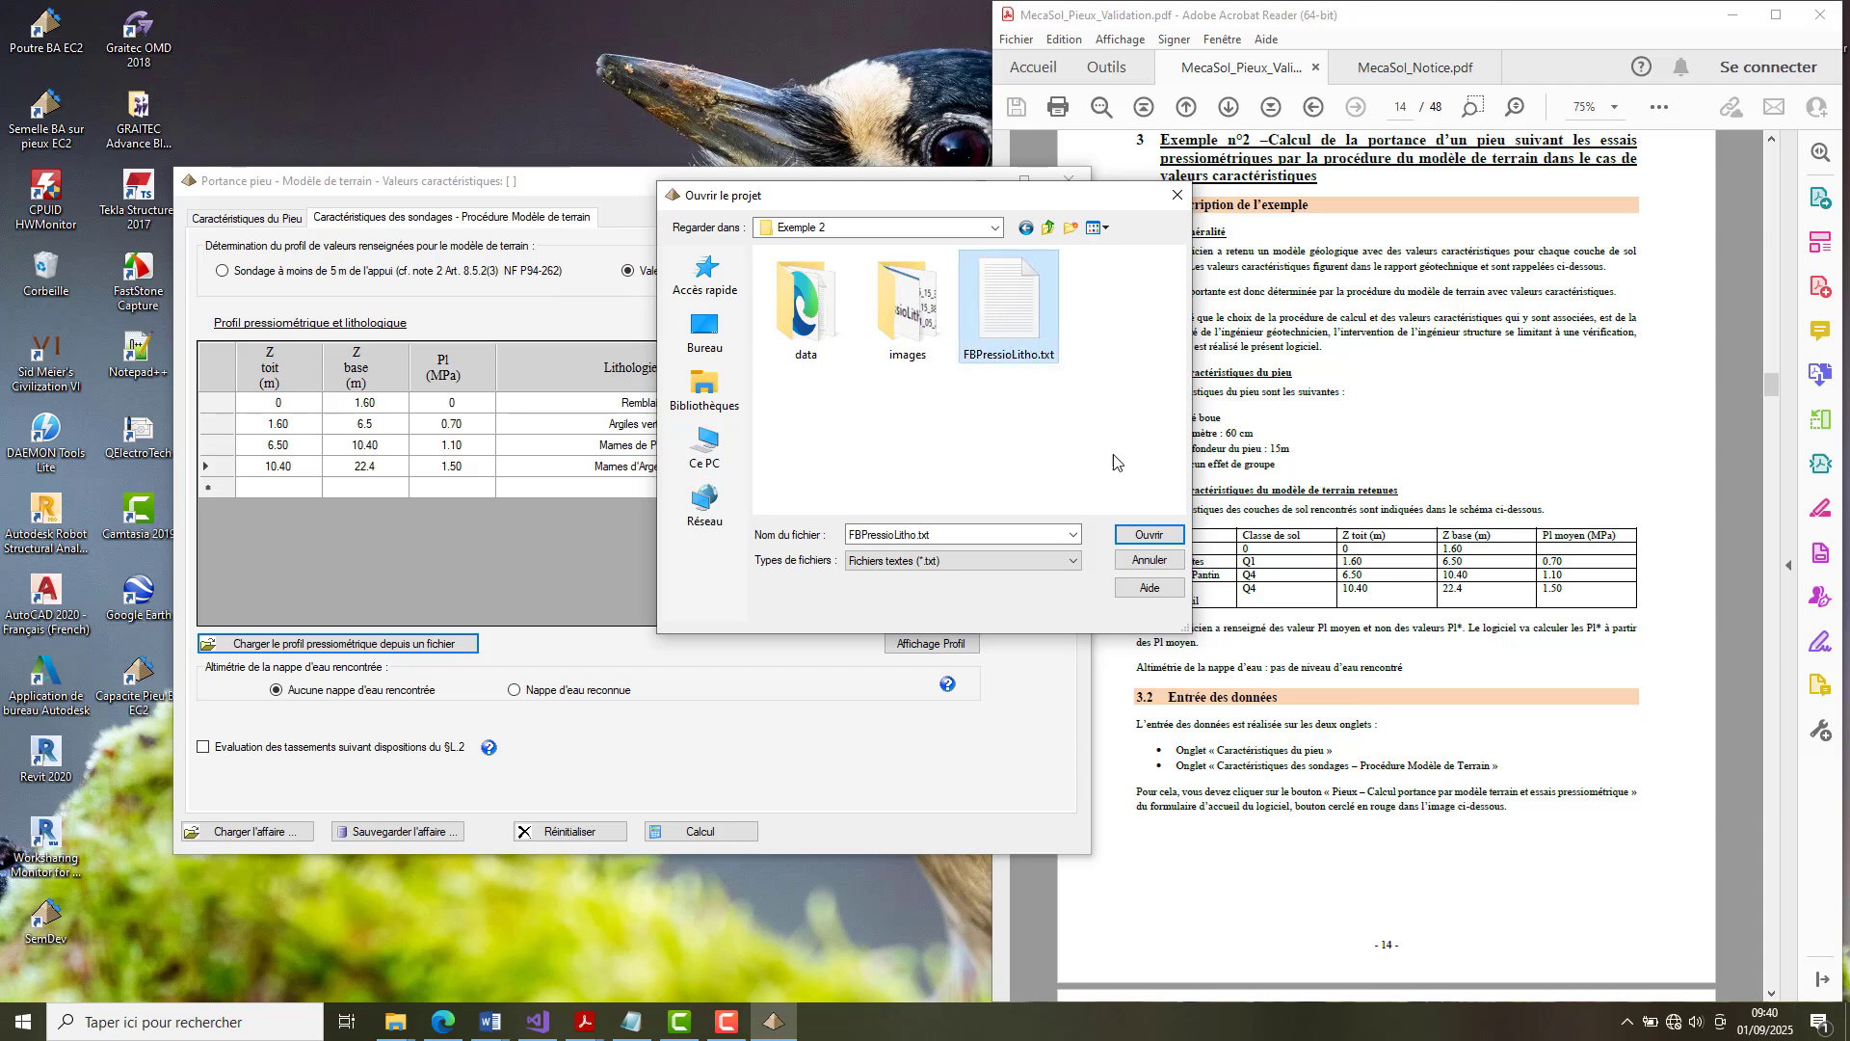
left_click(1155, 536)
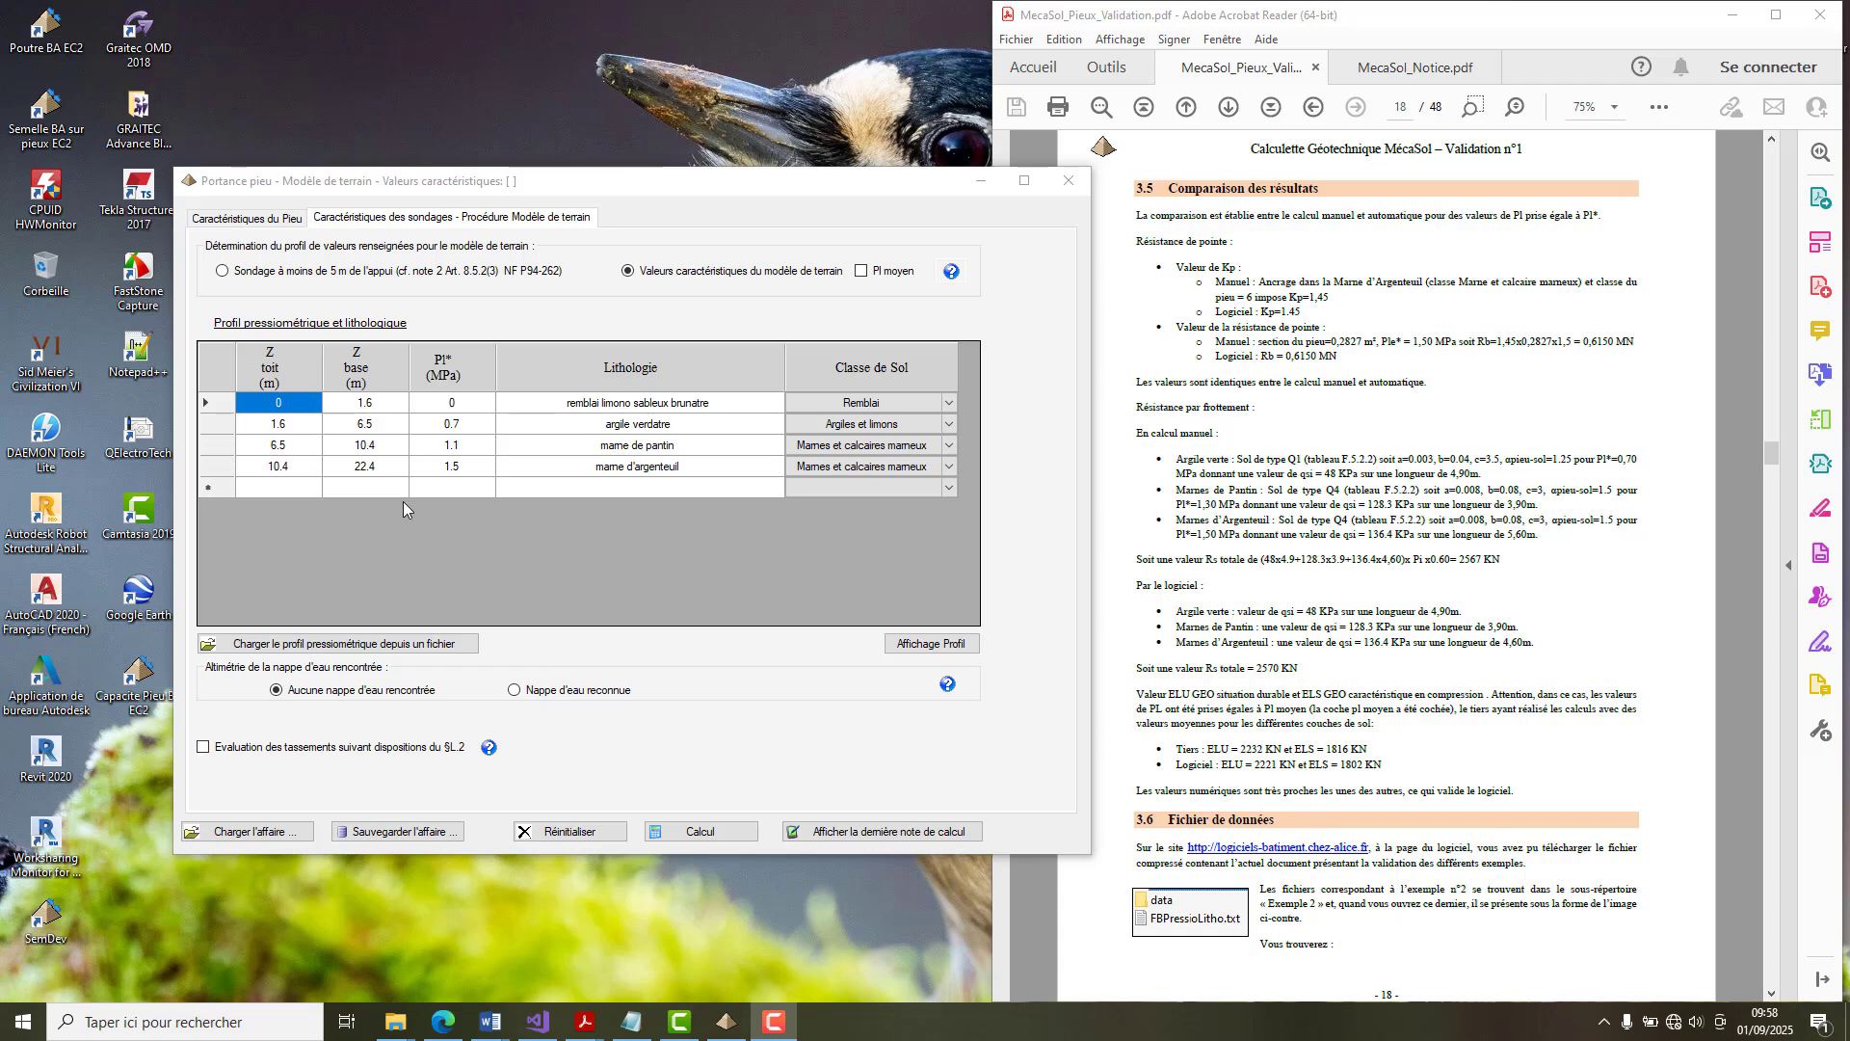
Review the pile characteristics and the loaded terrain model data, including the average limit pressure option.
left_click(271, 227)
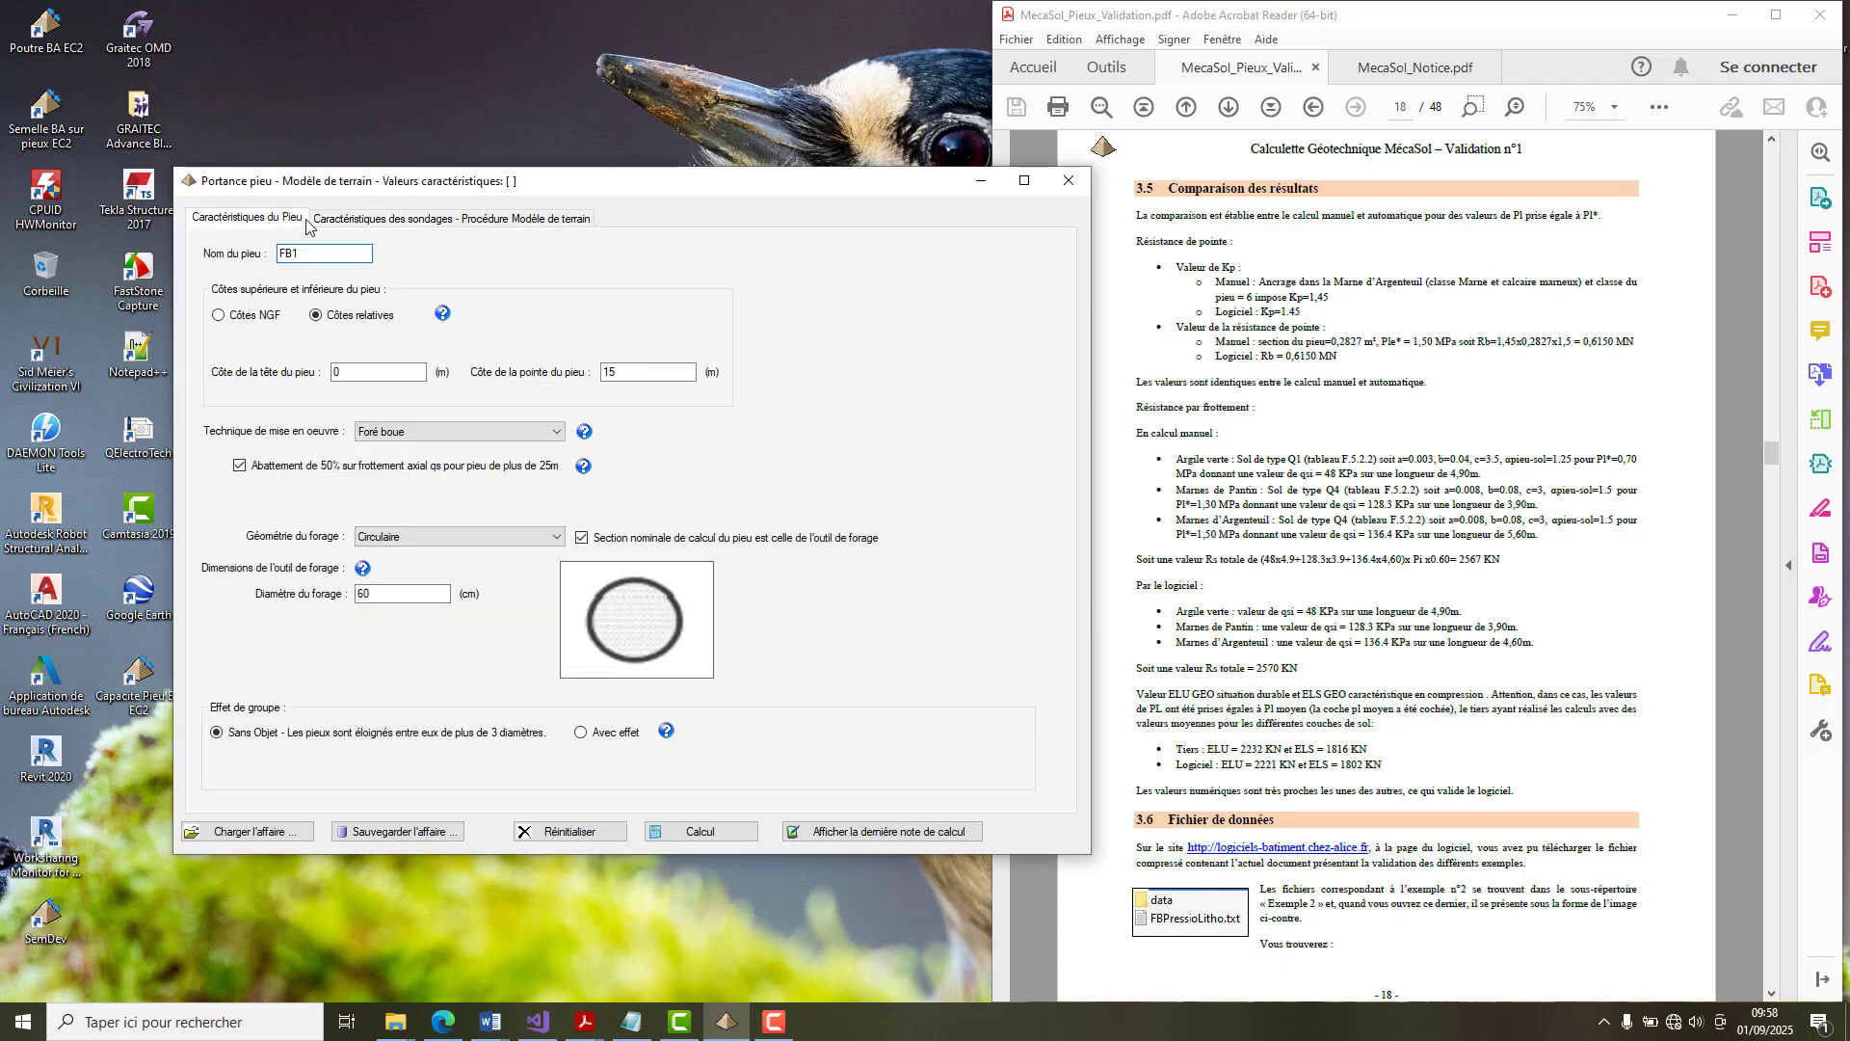
left_click(427, 220)
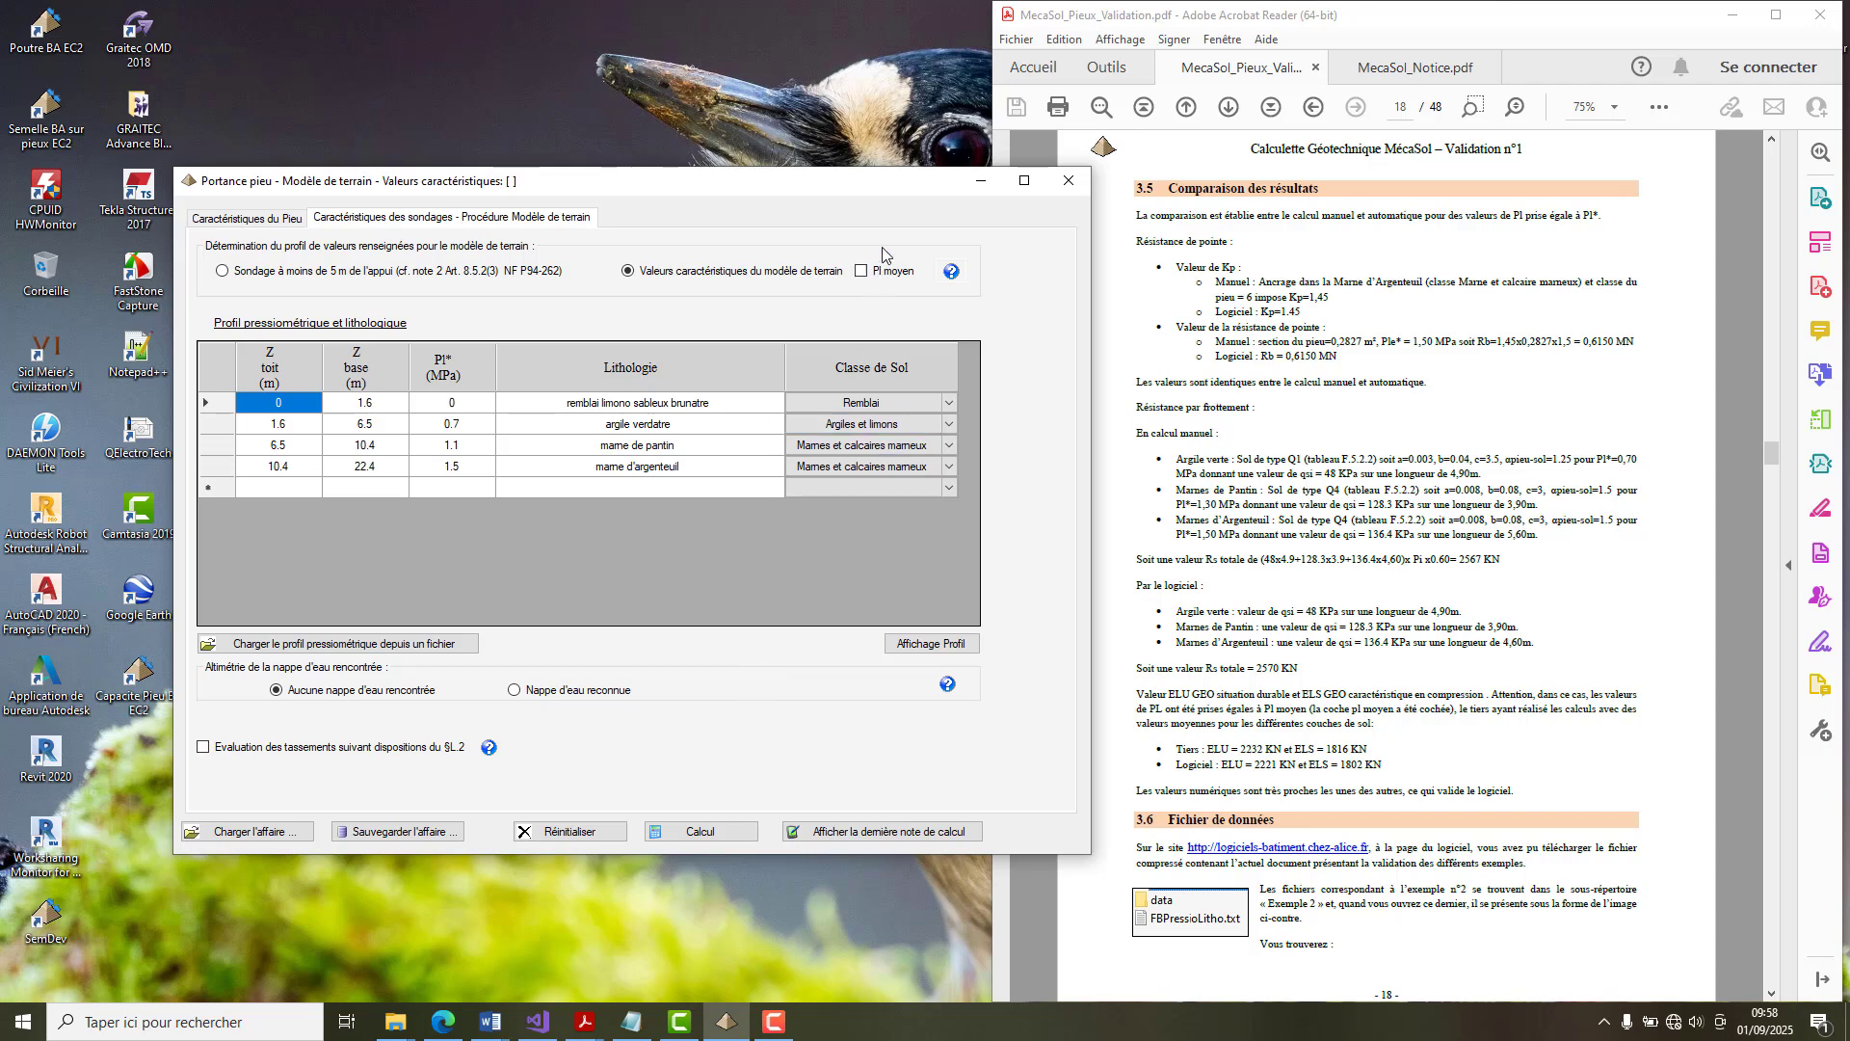
mouse_move(912, 270)
Run the bearing capacity calculation and place the enlarged calculation note beside the validation document.
left_click(716, 835)
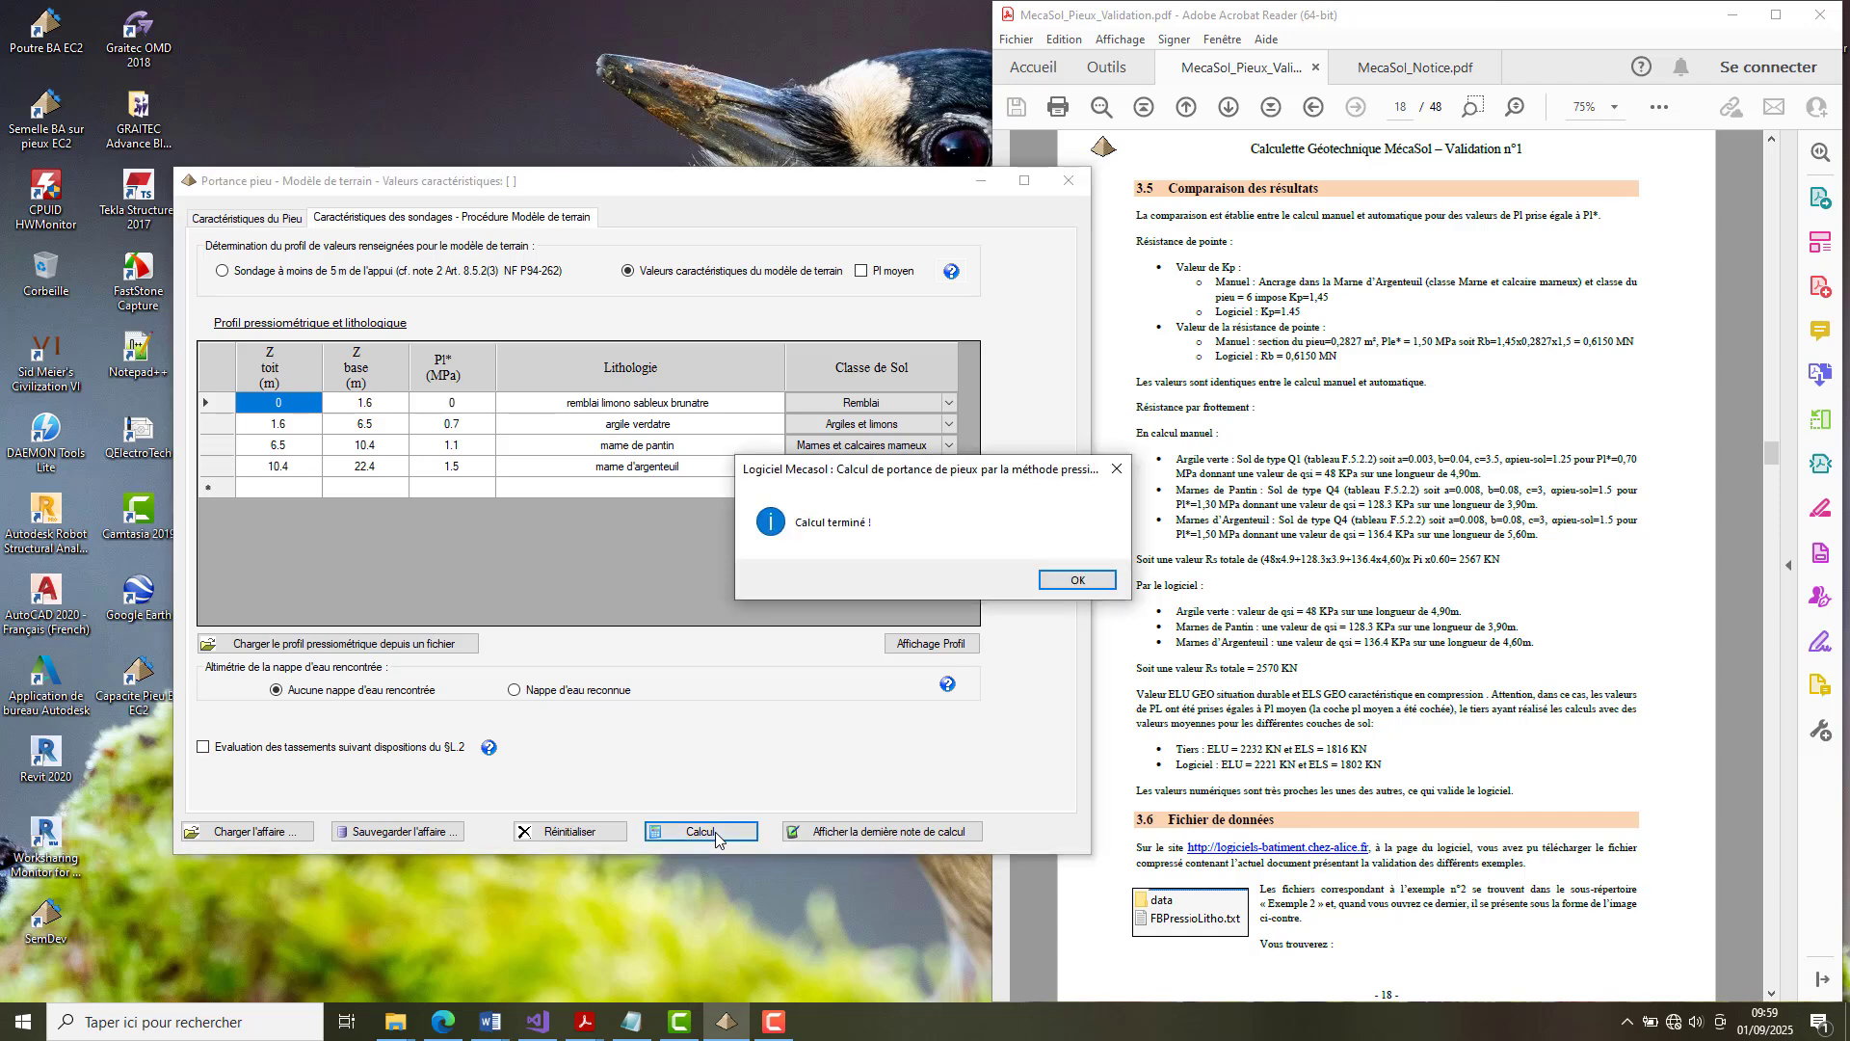
left_click(1043, 584)
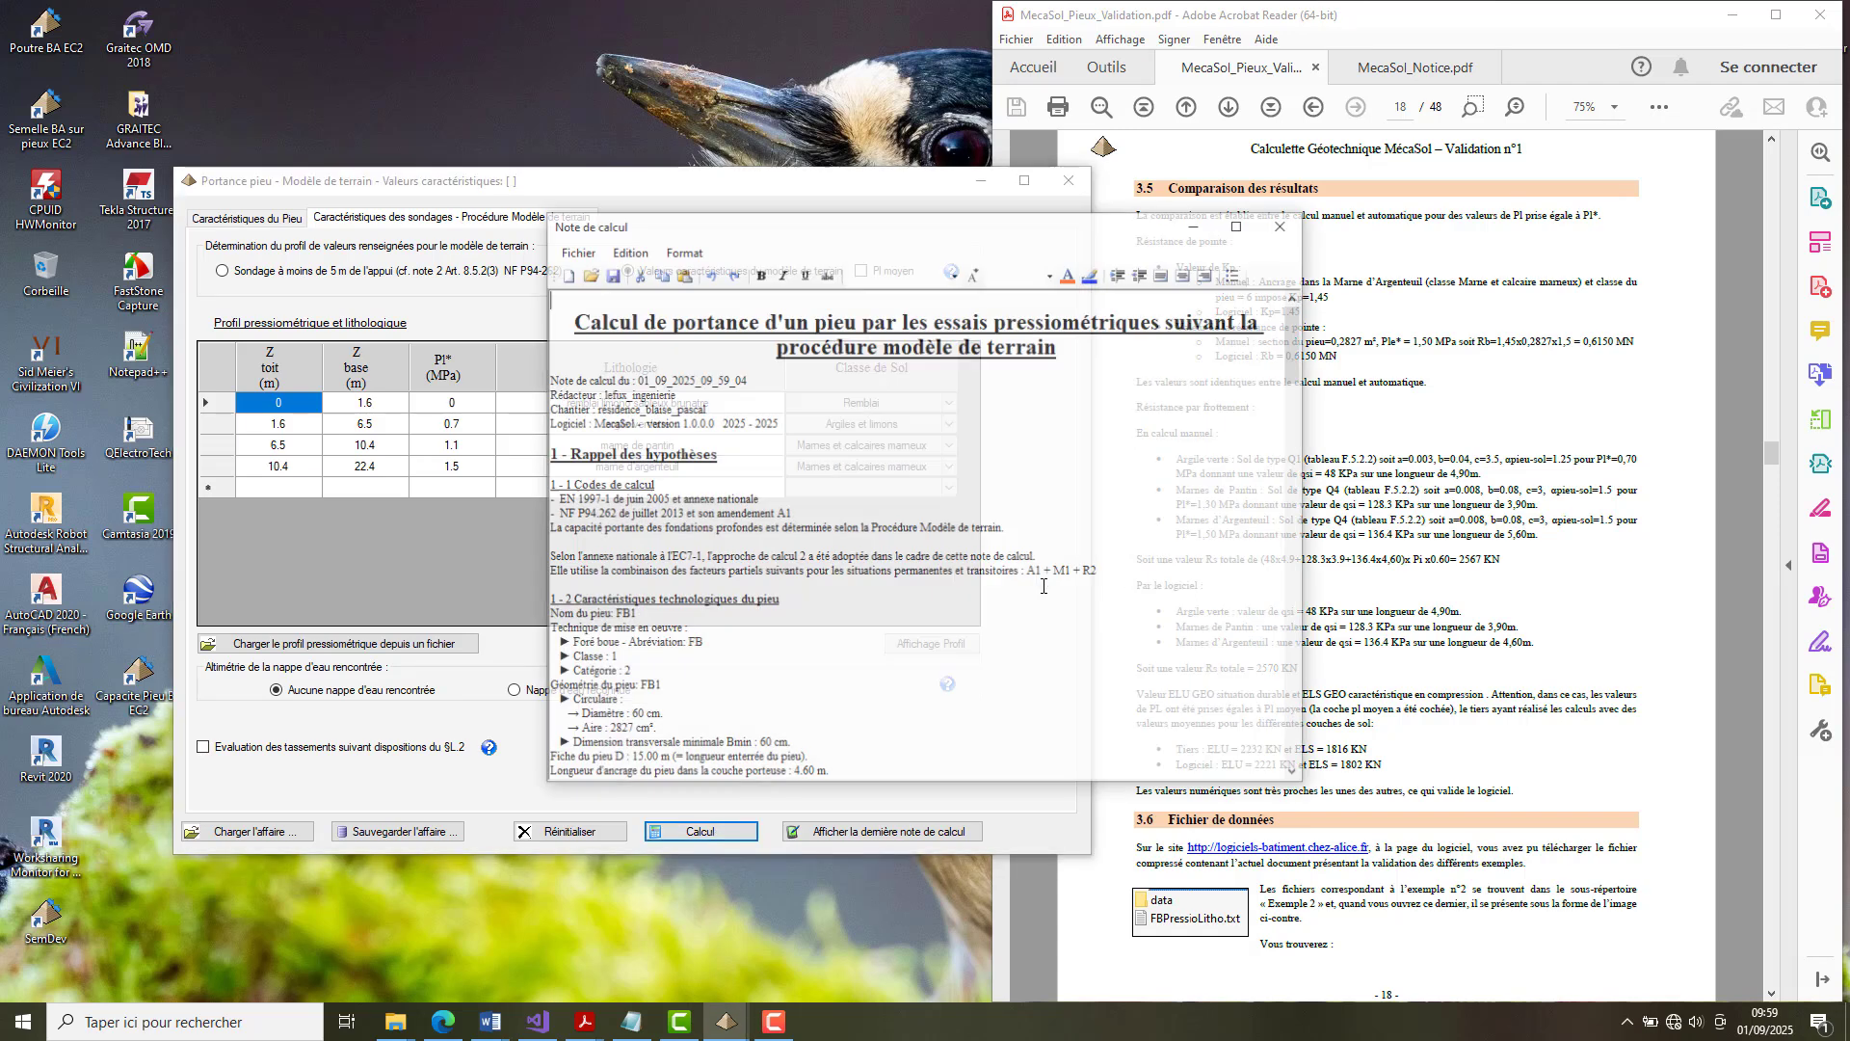
left_click_drag(895, 247, 781, 209)
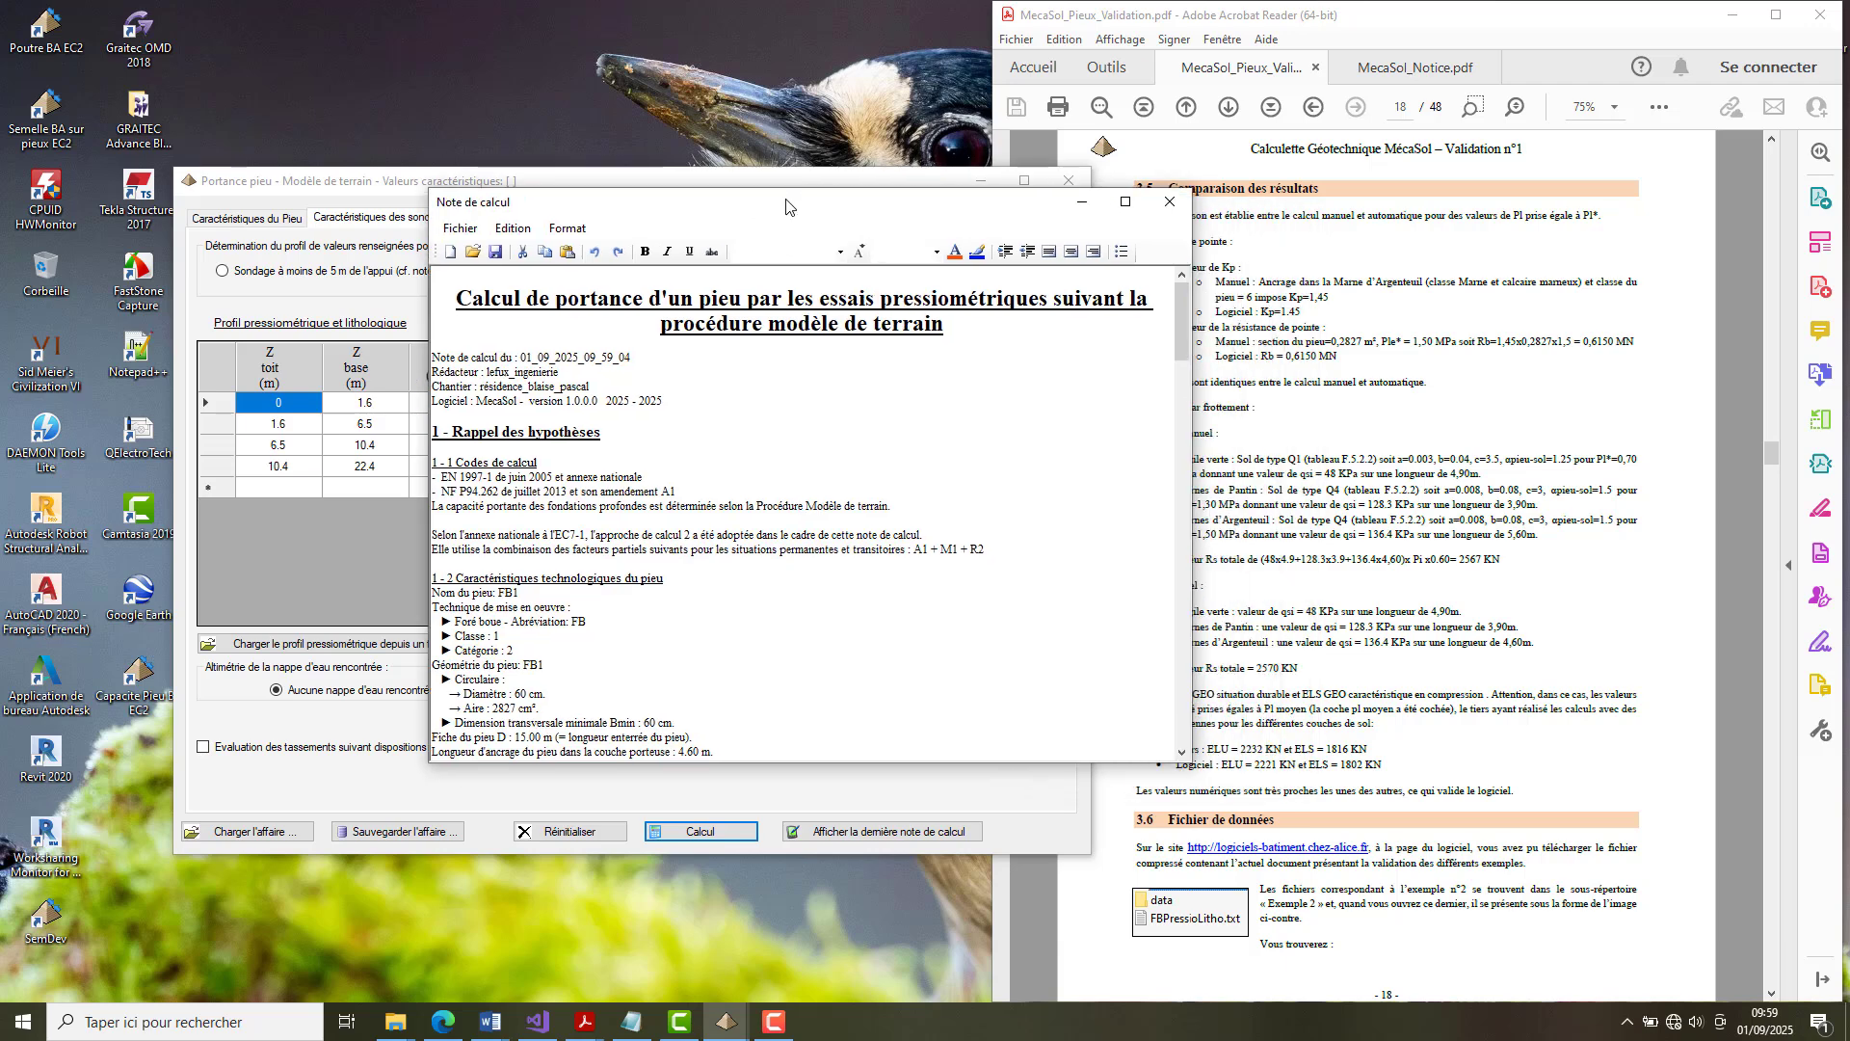
double_click(788, 180)
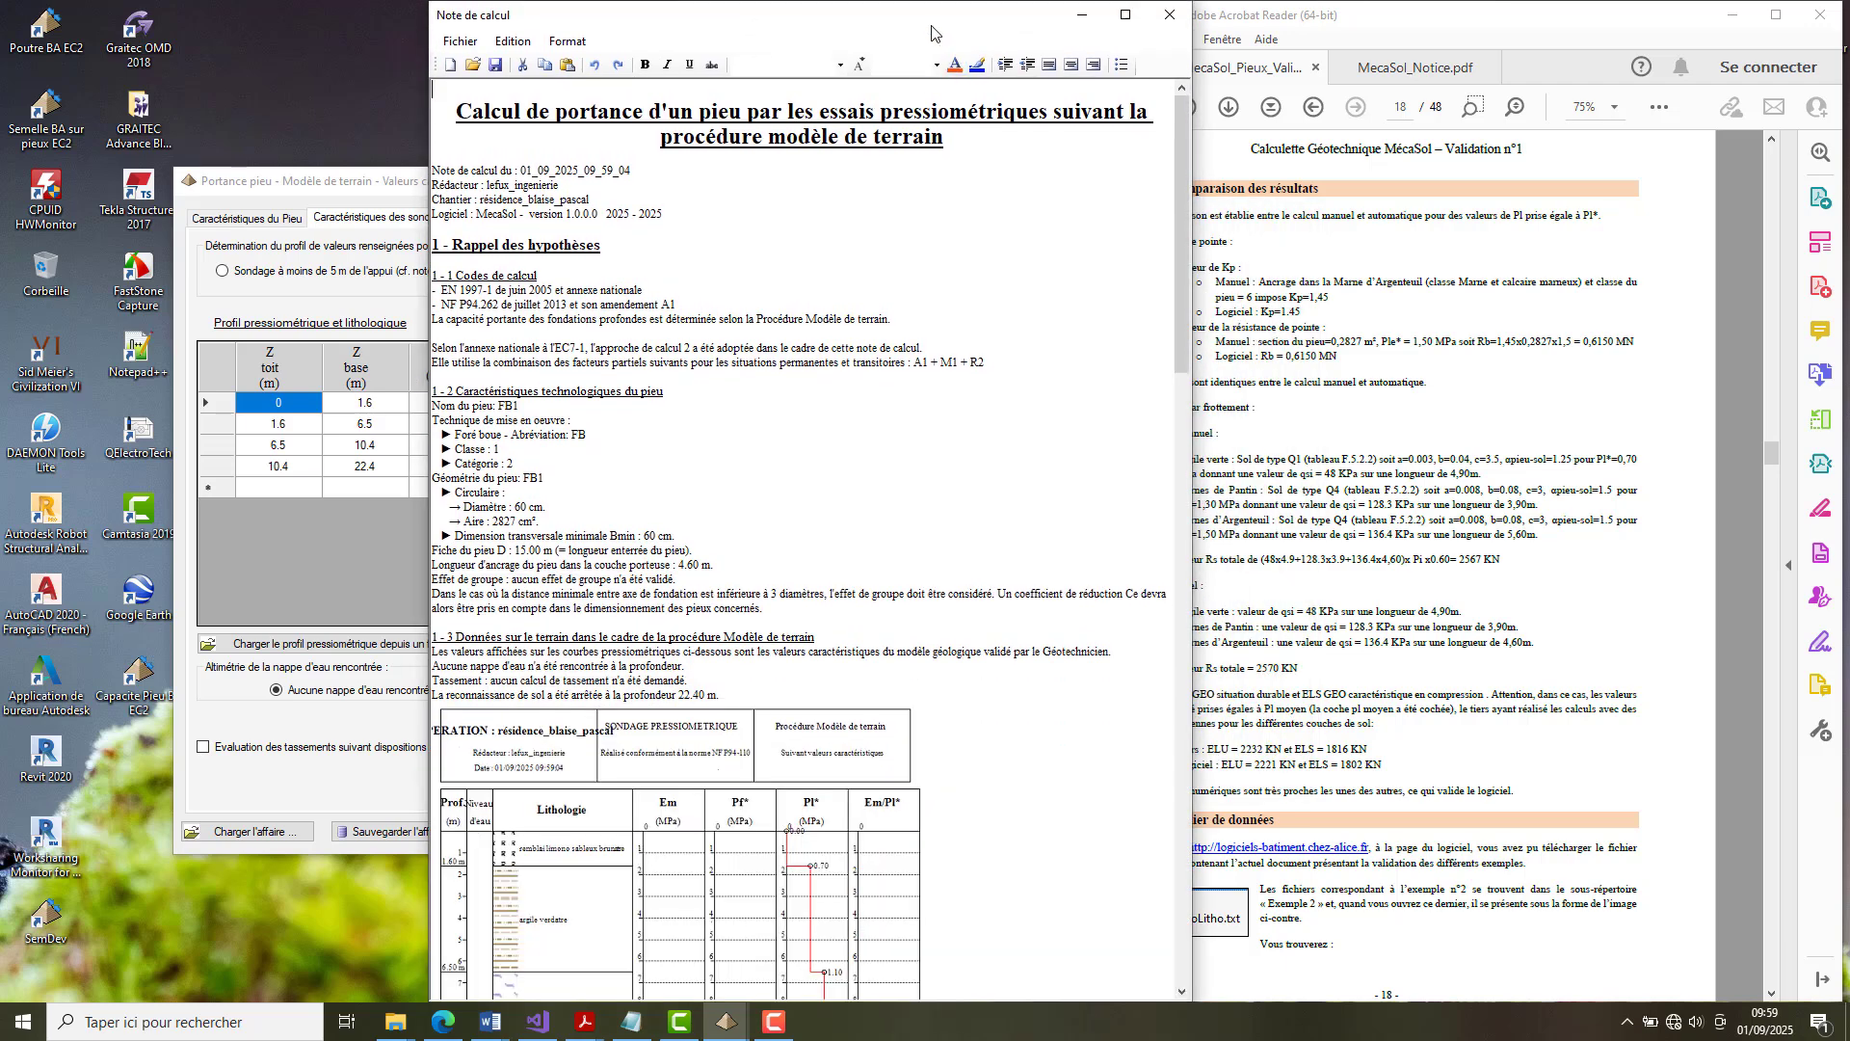
left_click_drag(933, 26, 817, 30)
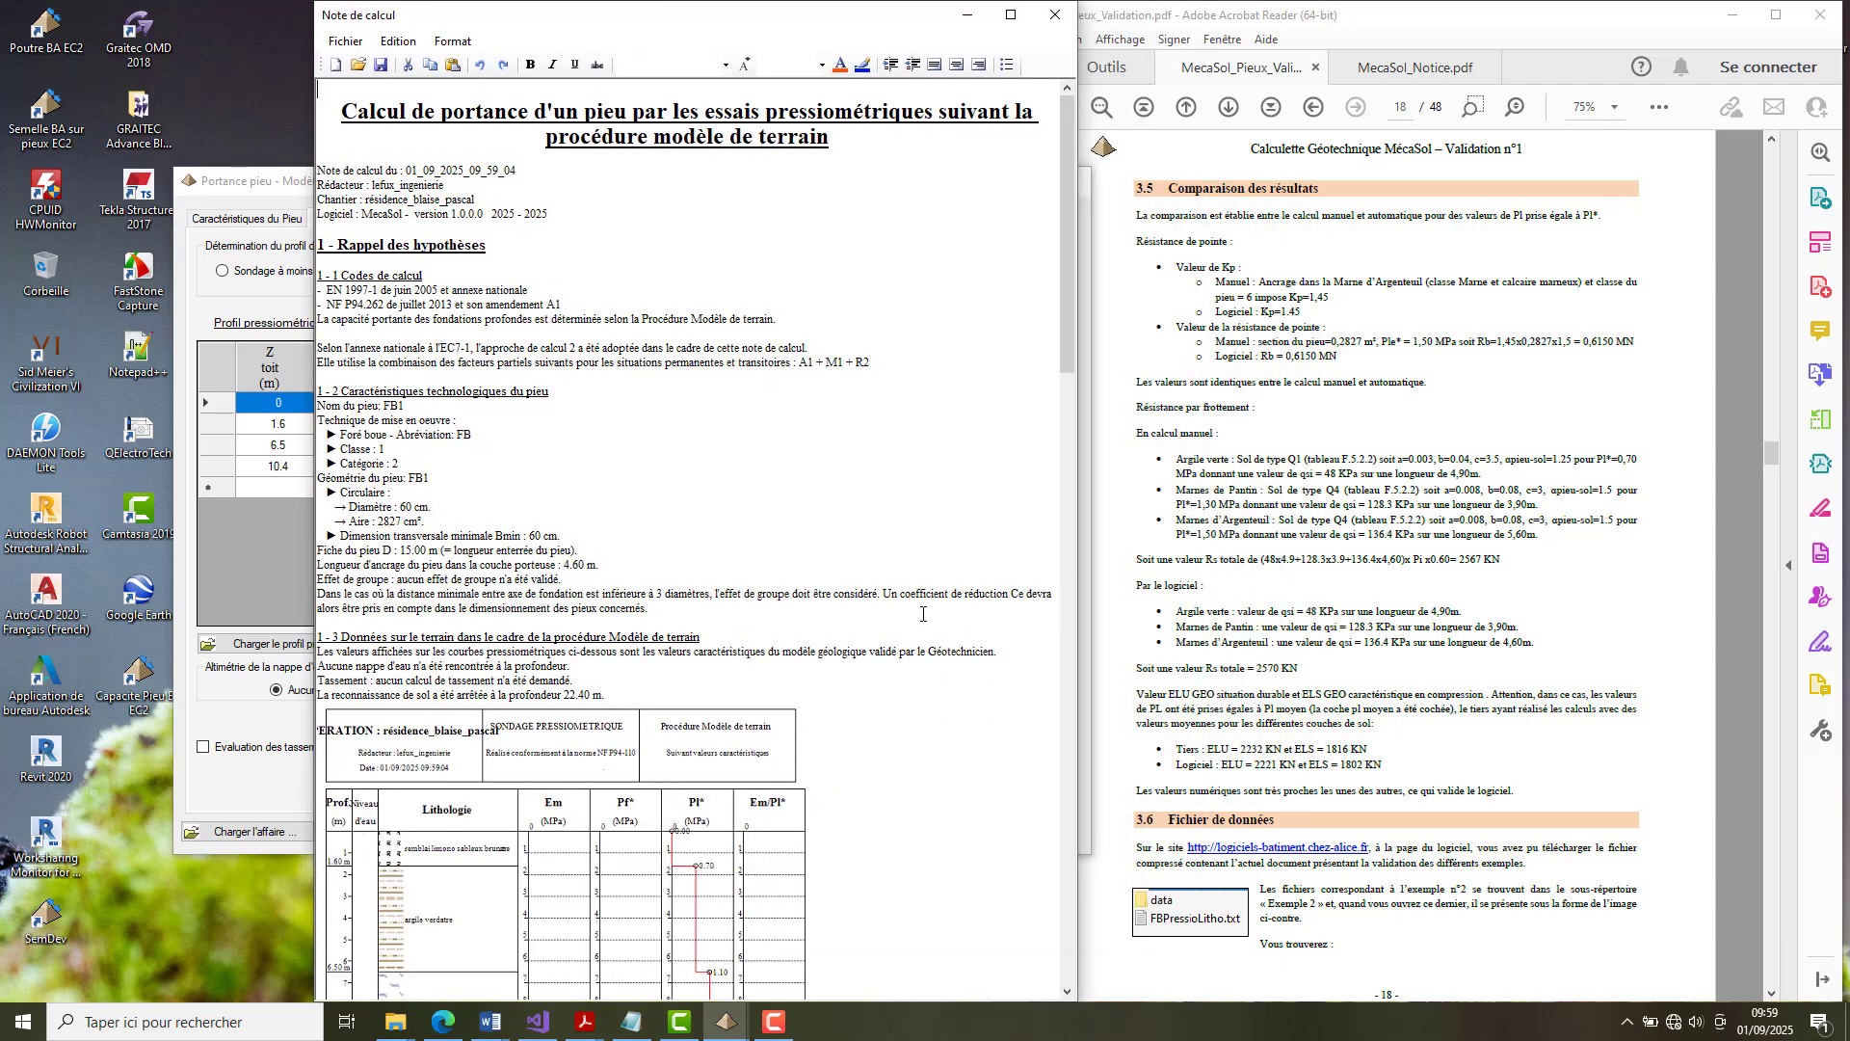
Examine the note's pressuremeter profile, tip resistance Rb and shaft friction Rs, comparing them with section 3.5 of the validation document.
left_click_drag(1062, 260, 1027, 649)
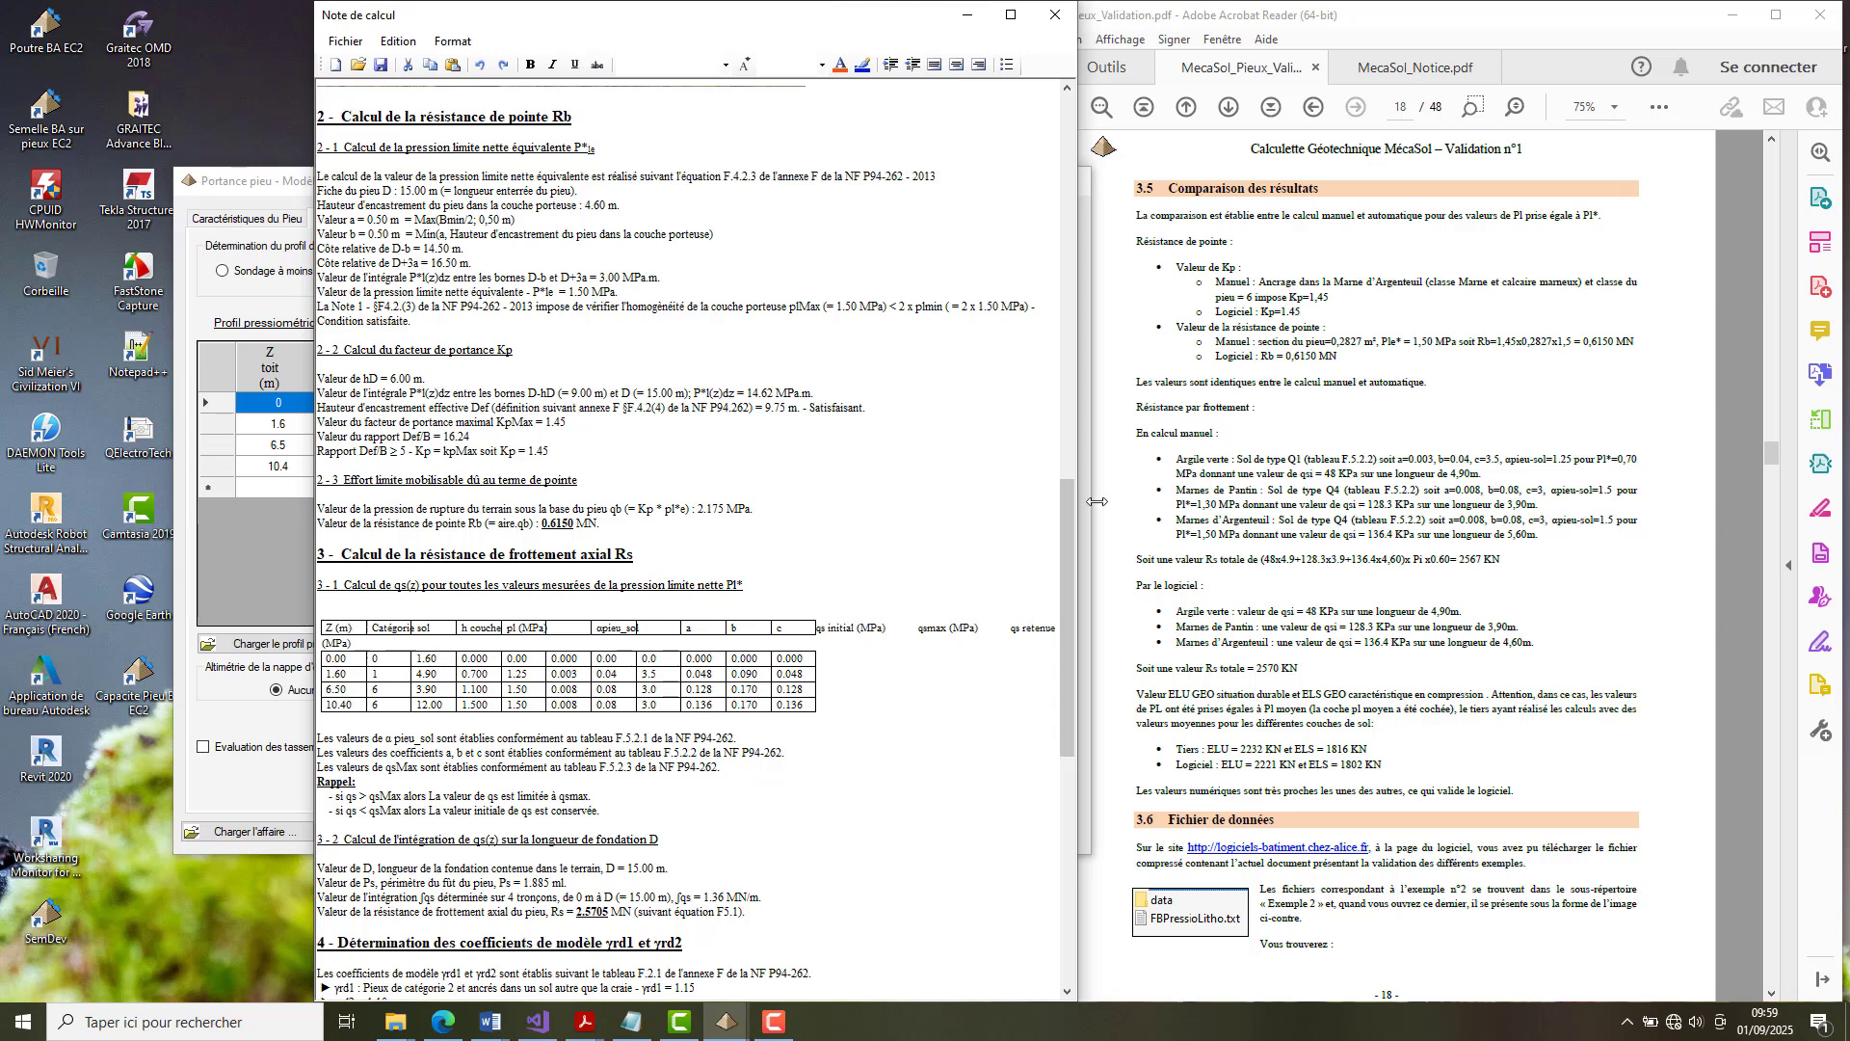
left_click(1309, 431)
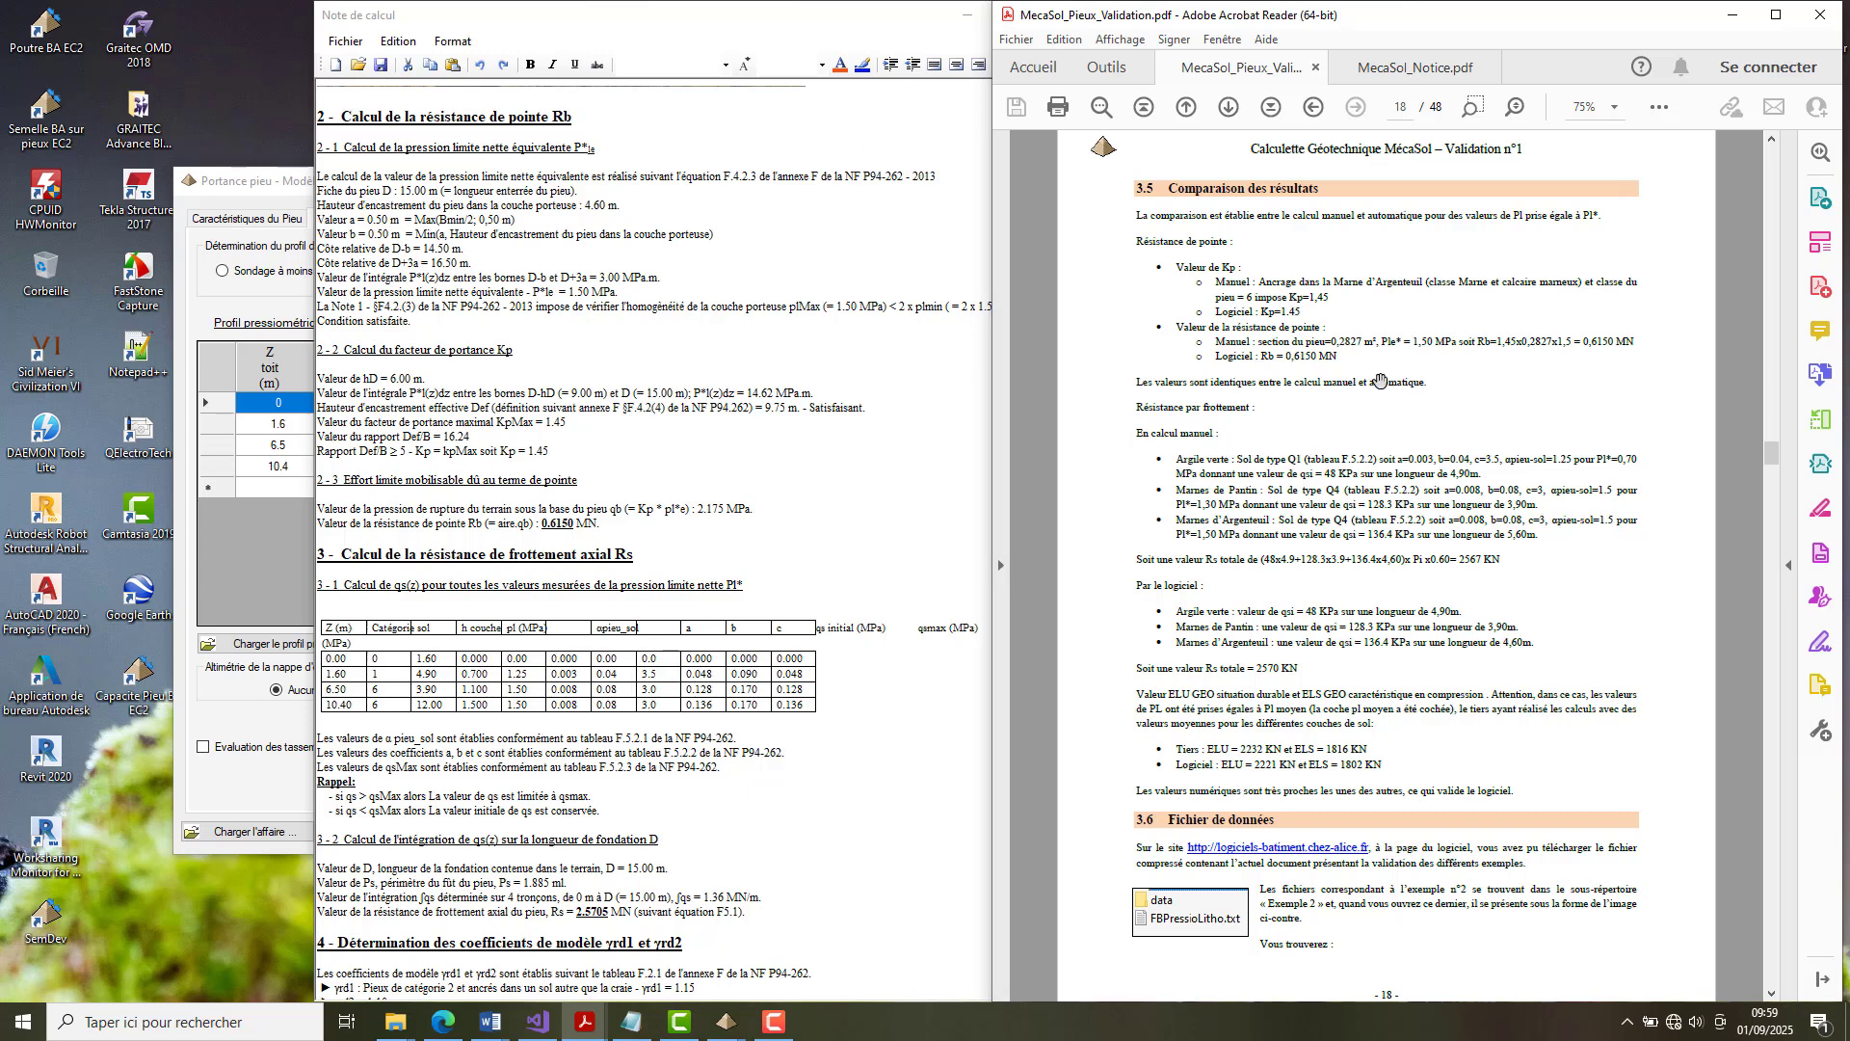
left_click(921, 452)
left_click_drag(1069, 560, 1066, 330)
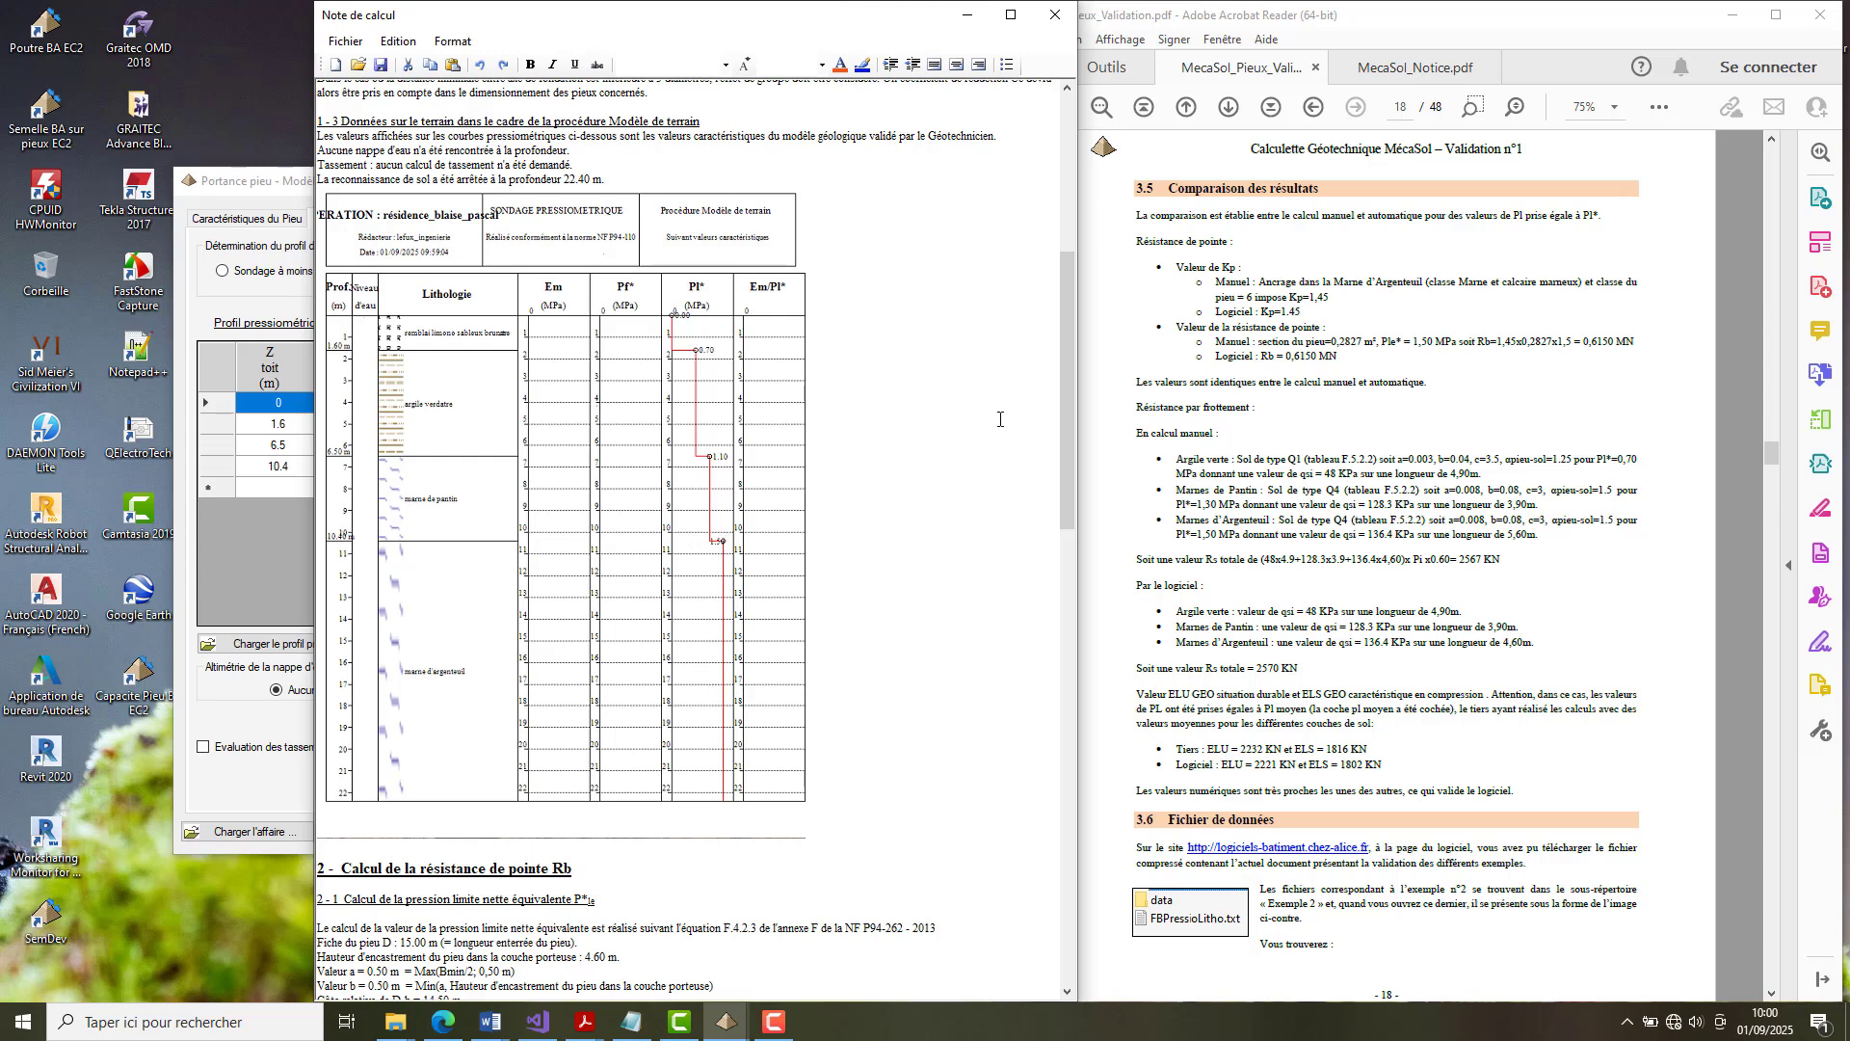
left_click_drag(1068, 420, 1047, 608)
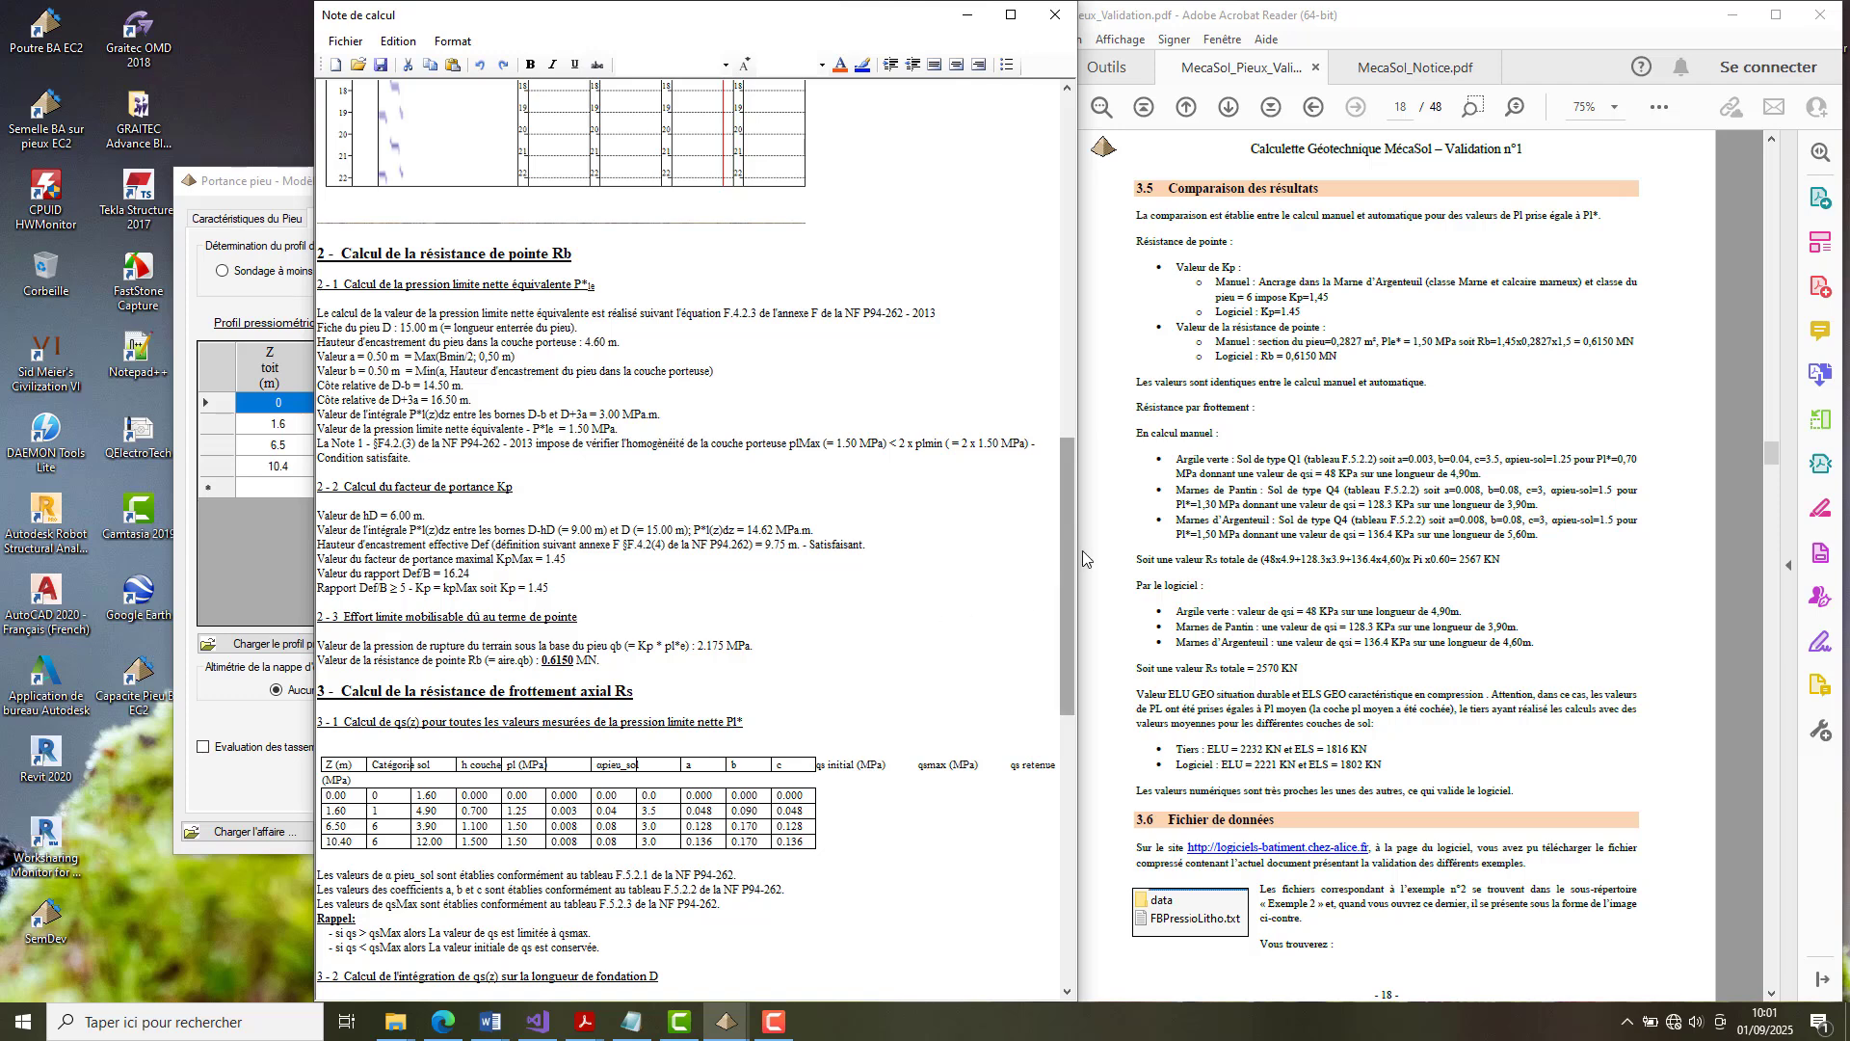
left_click_drag(1066, 569, 1049, 719)
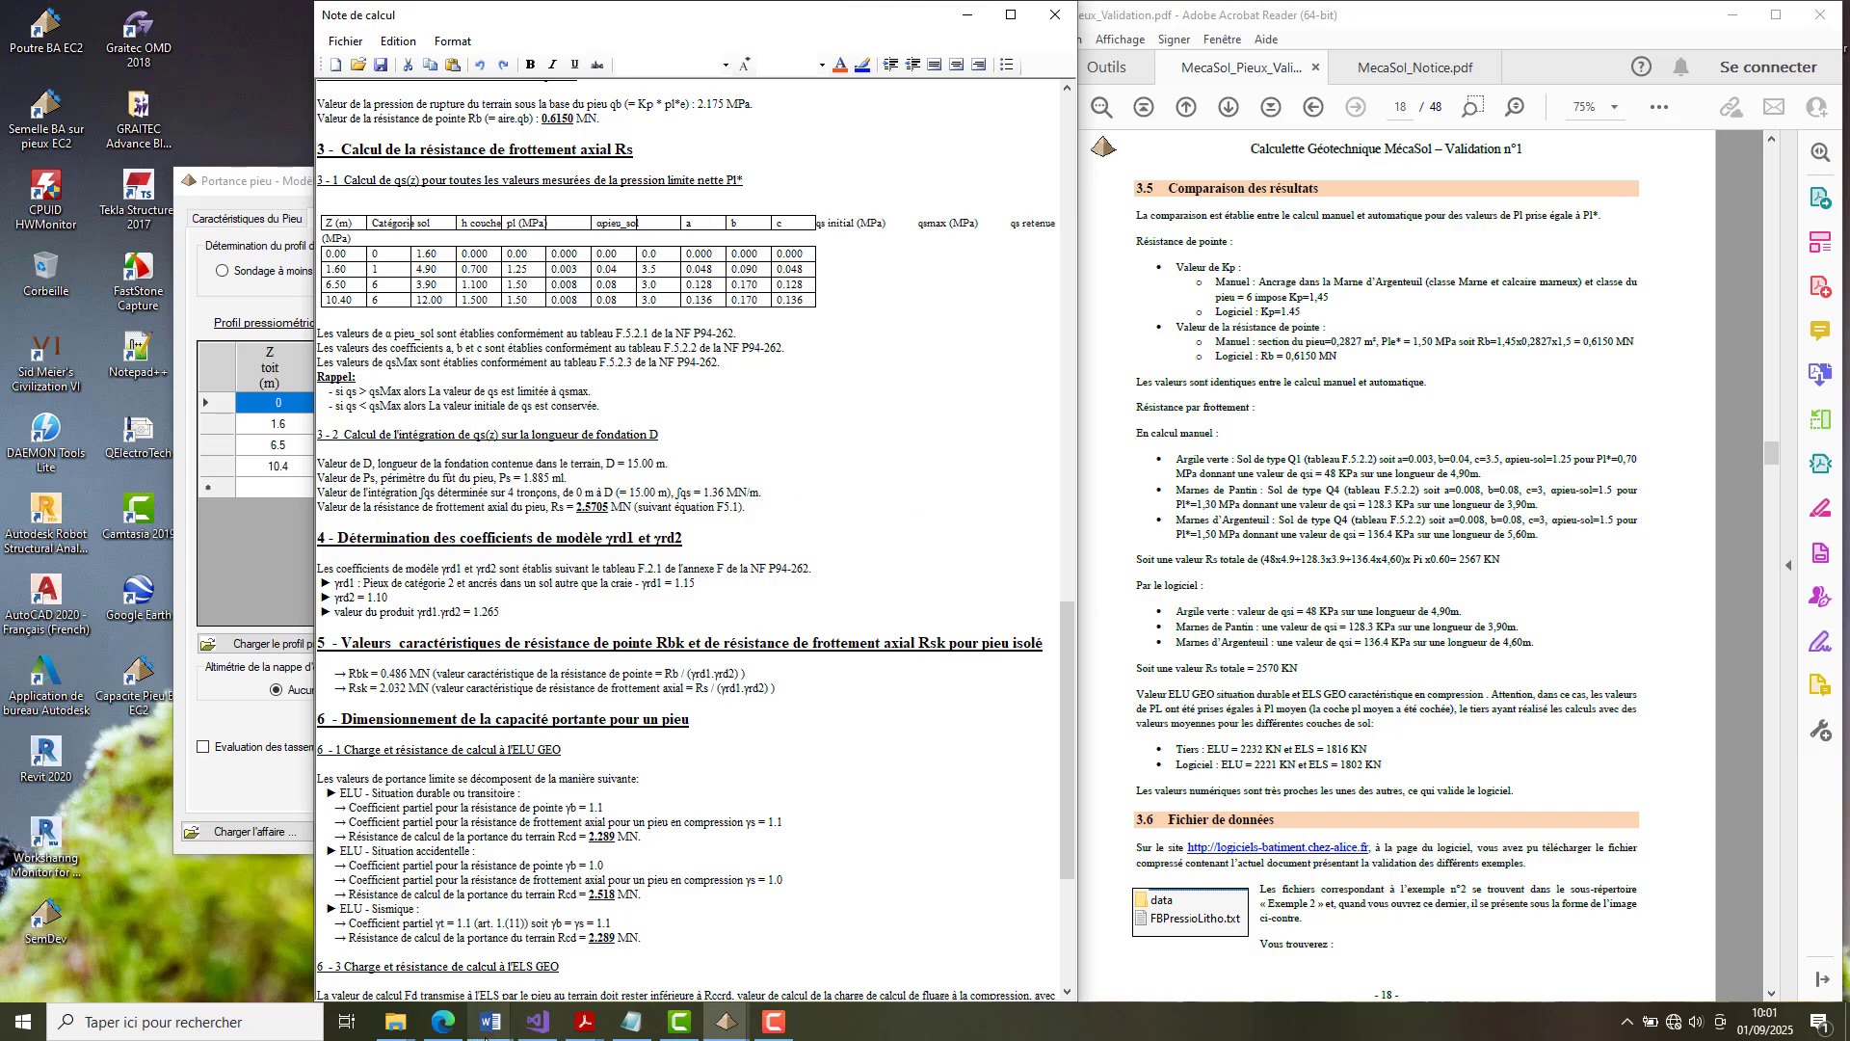
Examine the shaft friction section of Pieux_01_09_2025_09_41_14.rtf in Word and compare it with the Rs value in the new calculation note.
left_click(493, 1025)
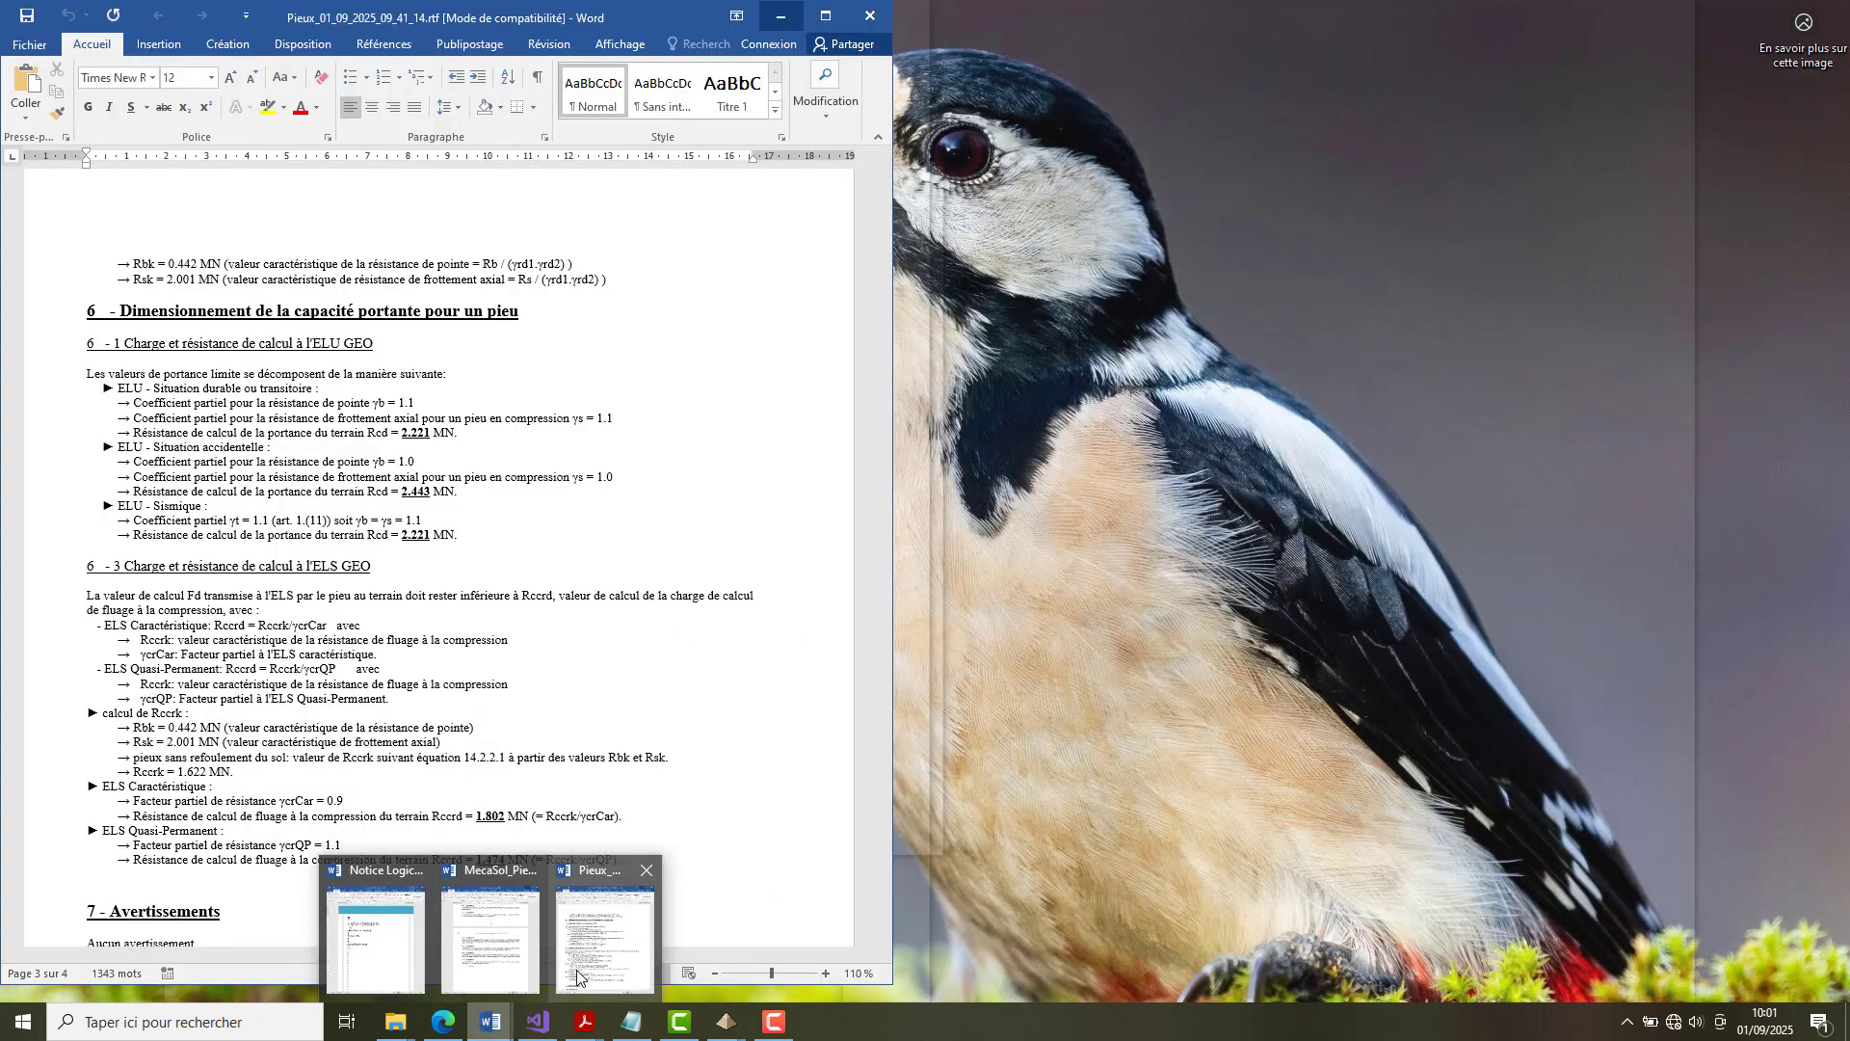
left_click(570, 964)
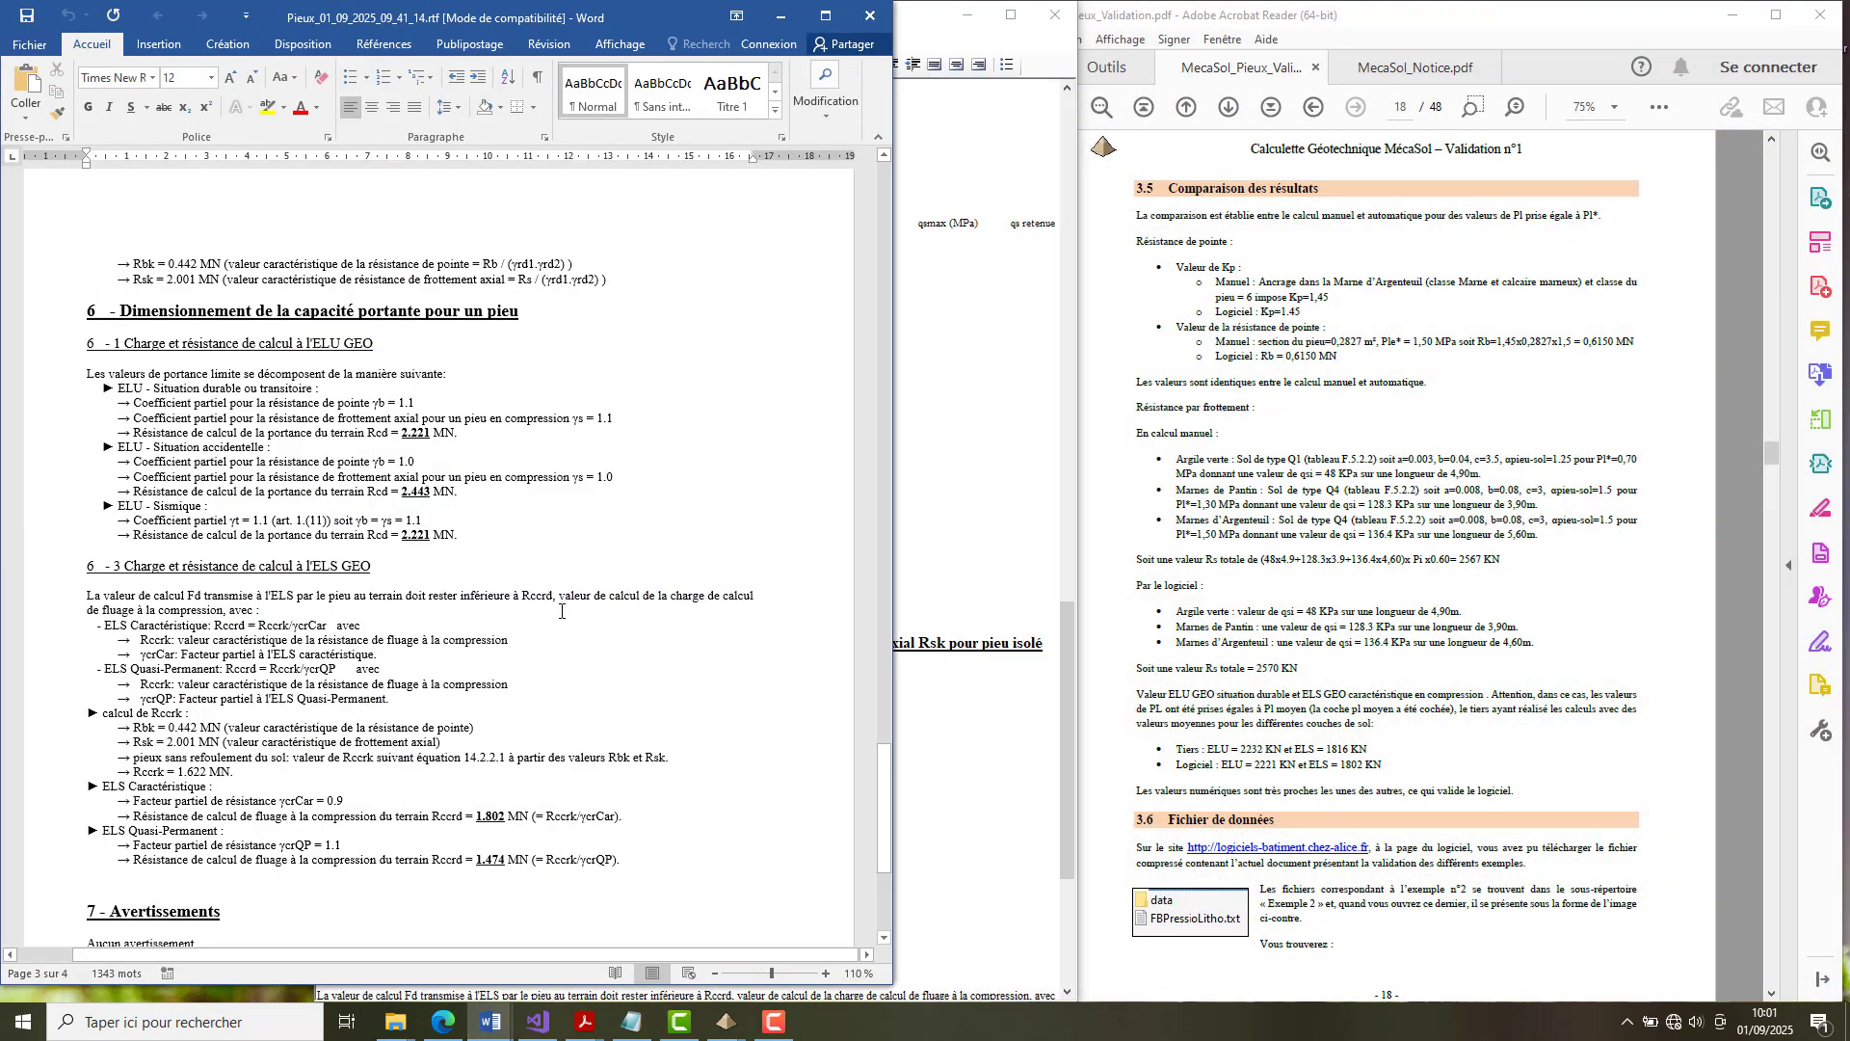
scroll(561, 611, "up", 15)
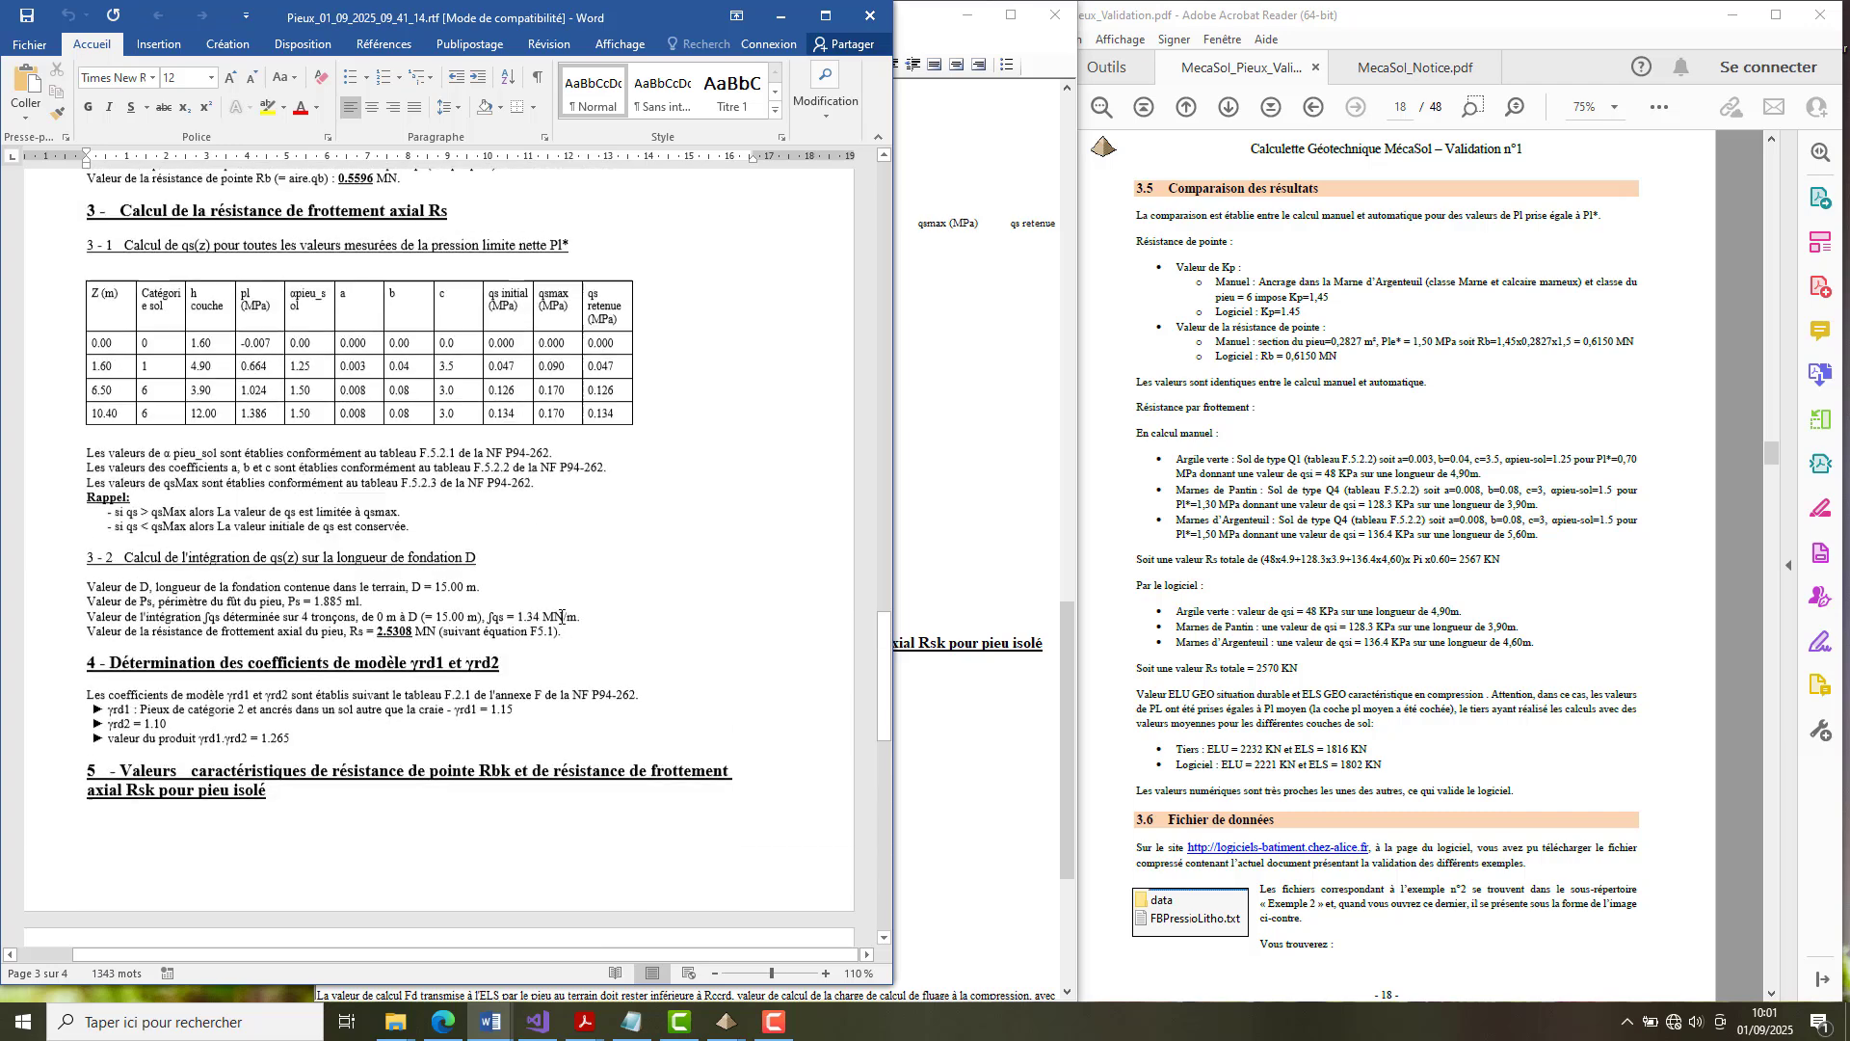
scroll(560, 617, "up", 3)
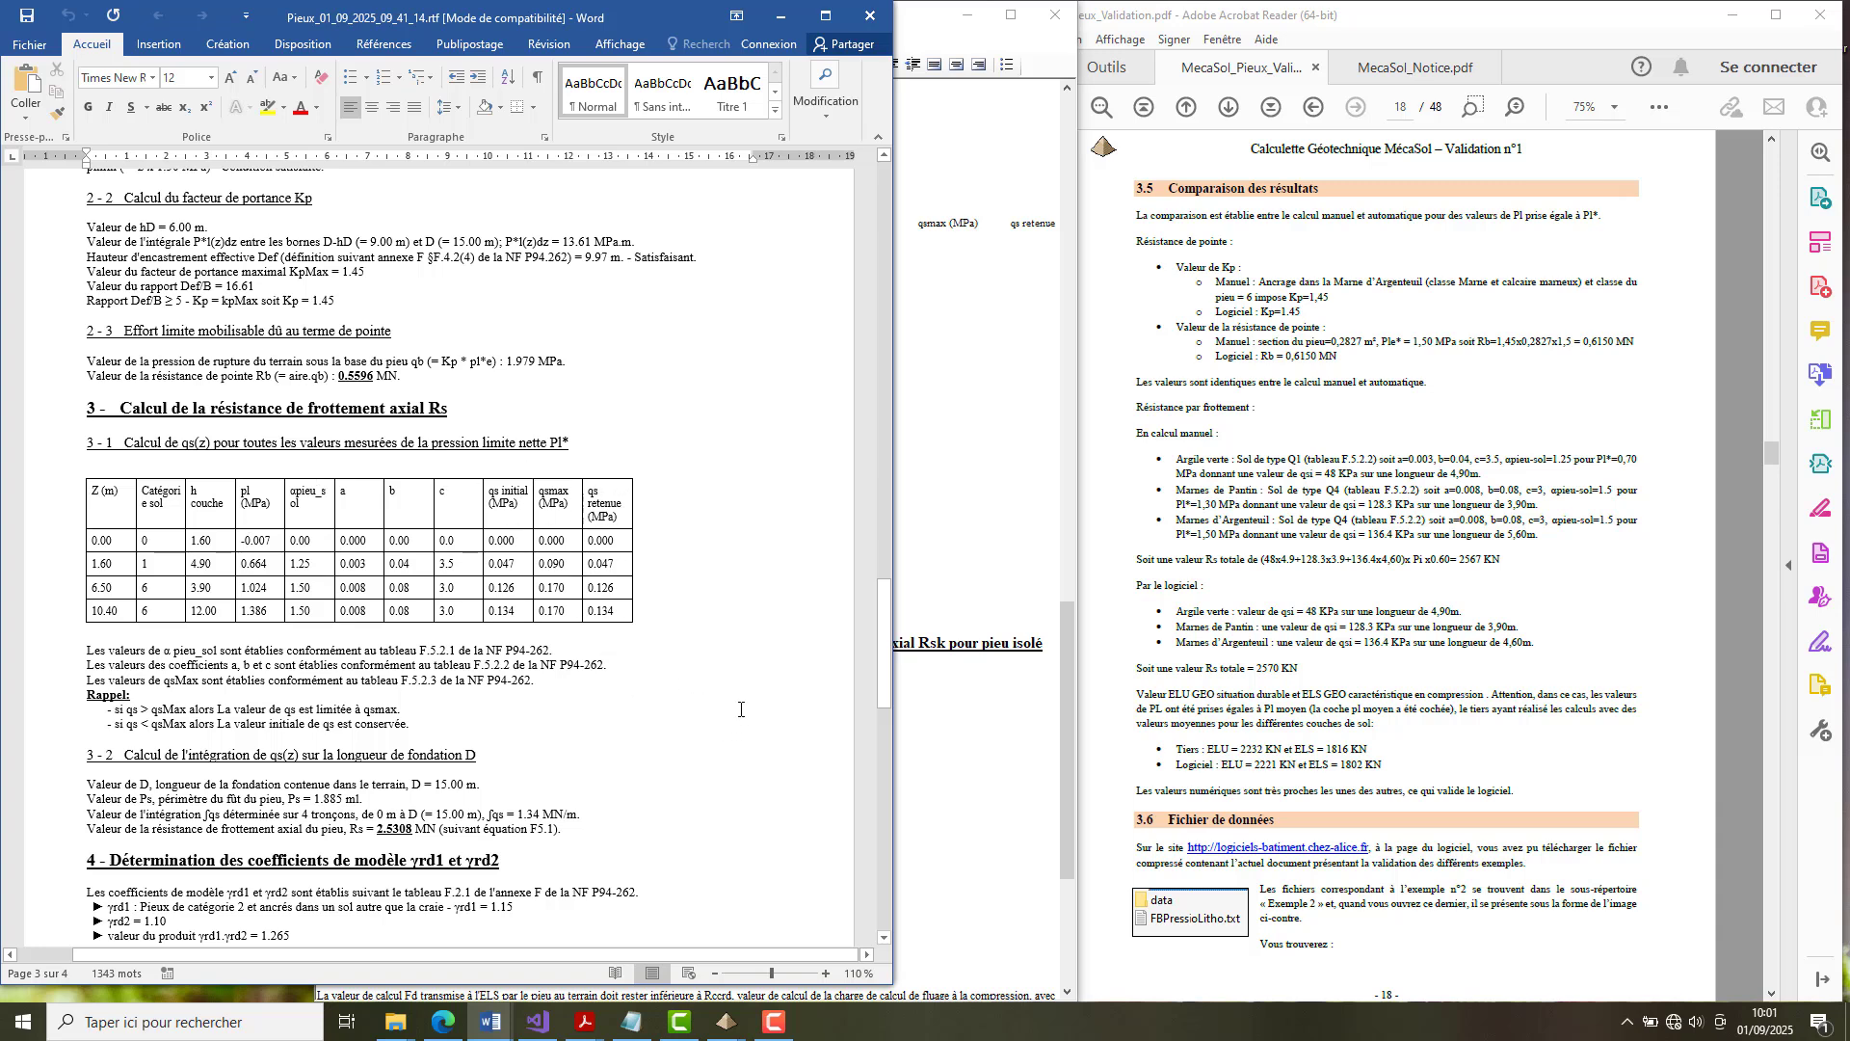
left_click(788, 21)
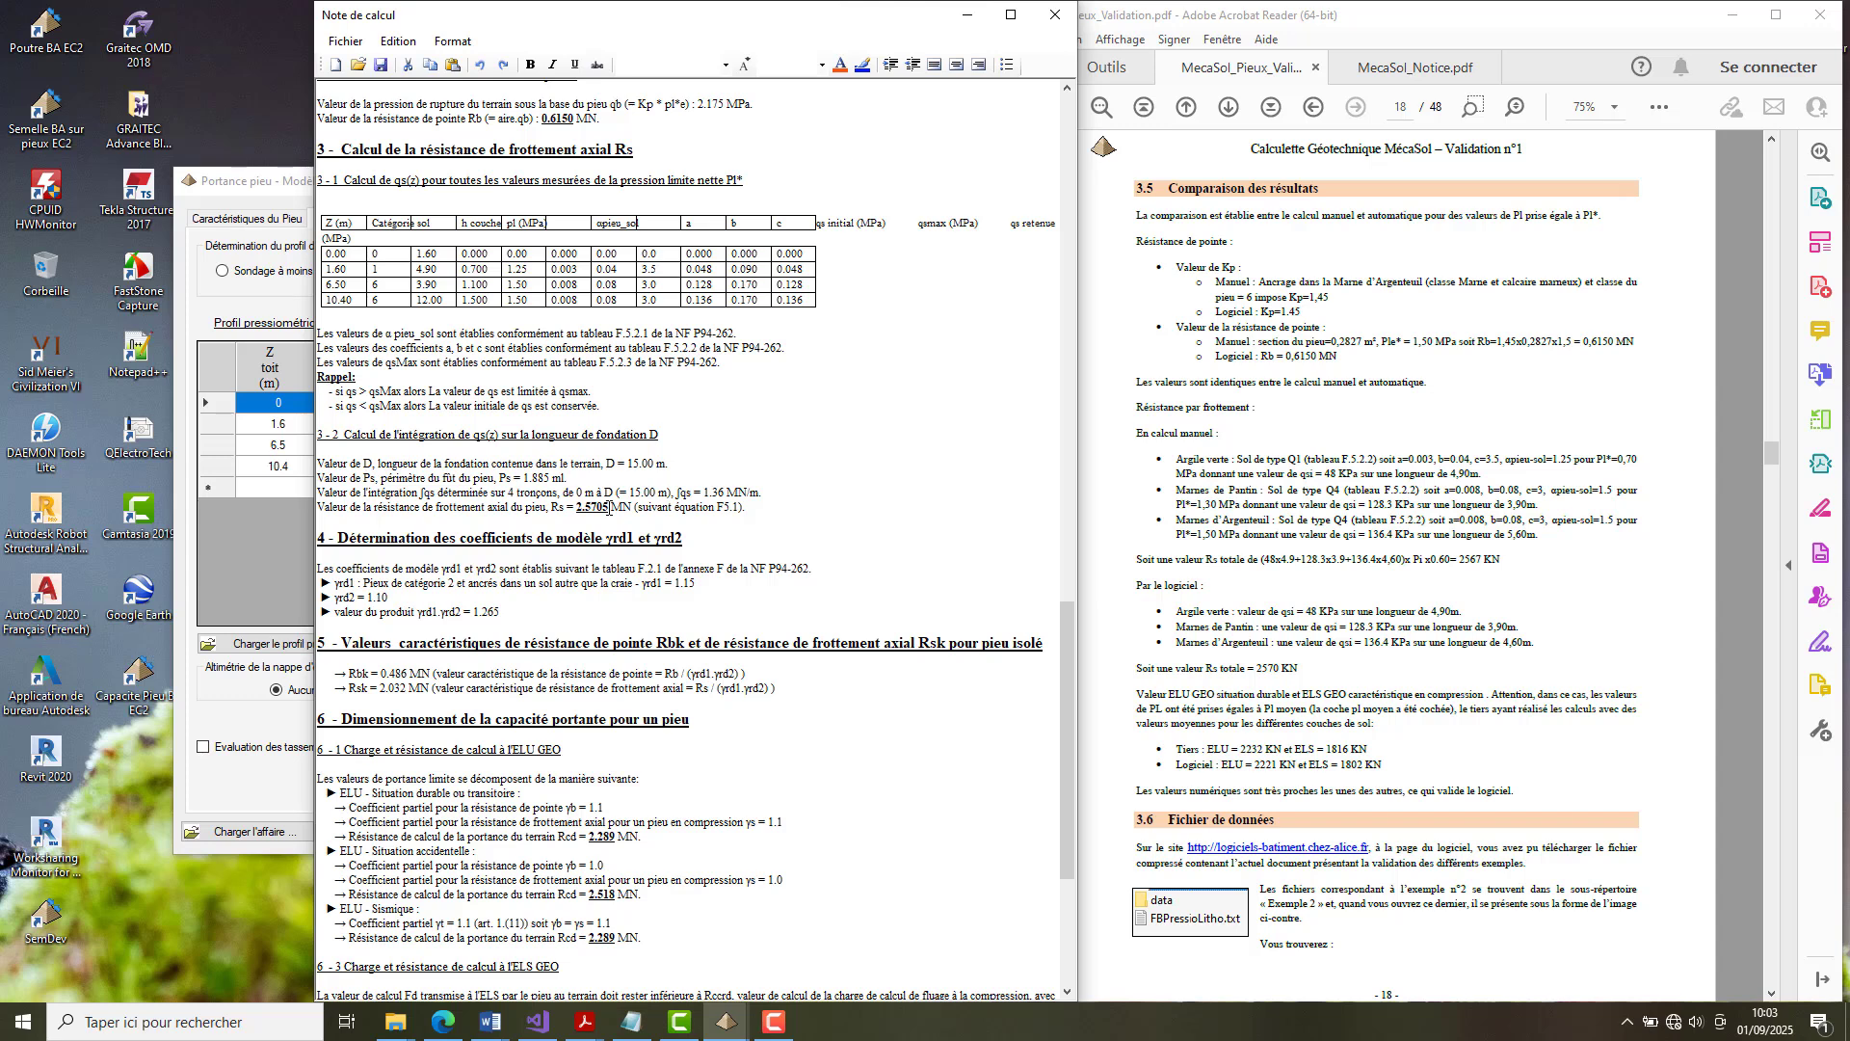
left_click_drag(610, 508, 576, 508)
left_click(969, 14)
Examine the ELU and ELS bearing capacities in section 6 of Pieux_01_09_2025_09_41_14.rtf in Word, with the note placed beside the validation document.
mouse_move(488, 1021)
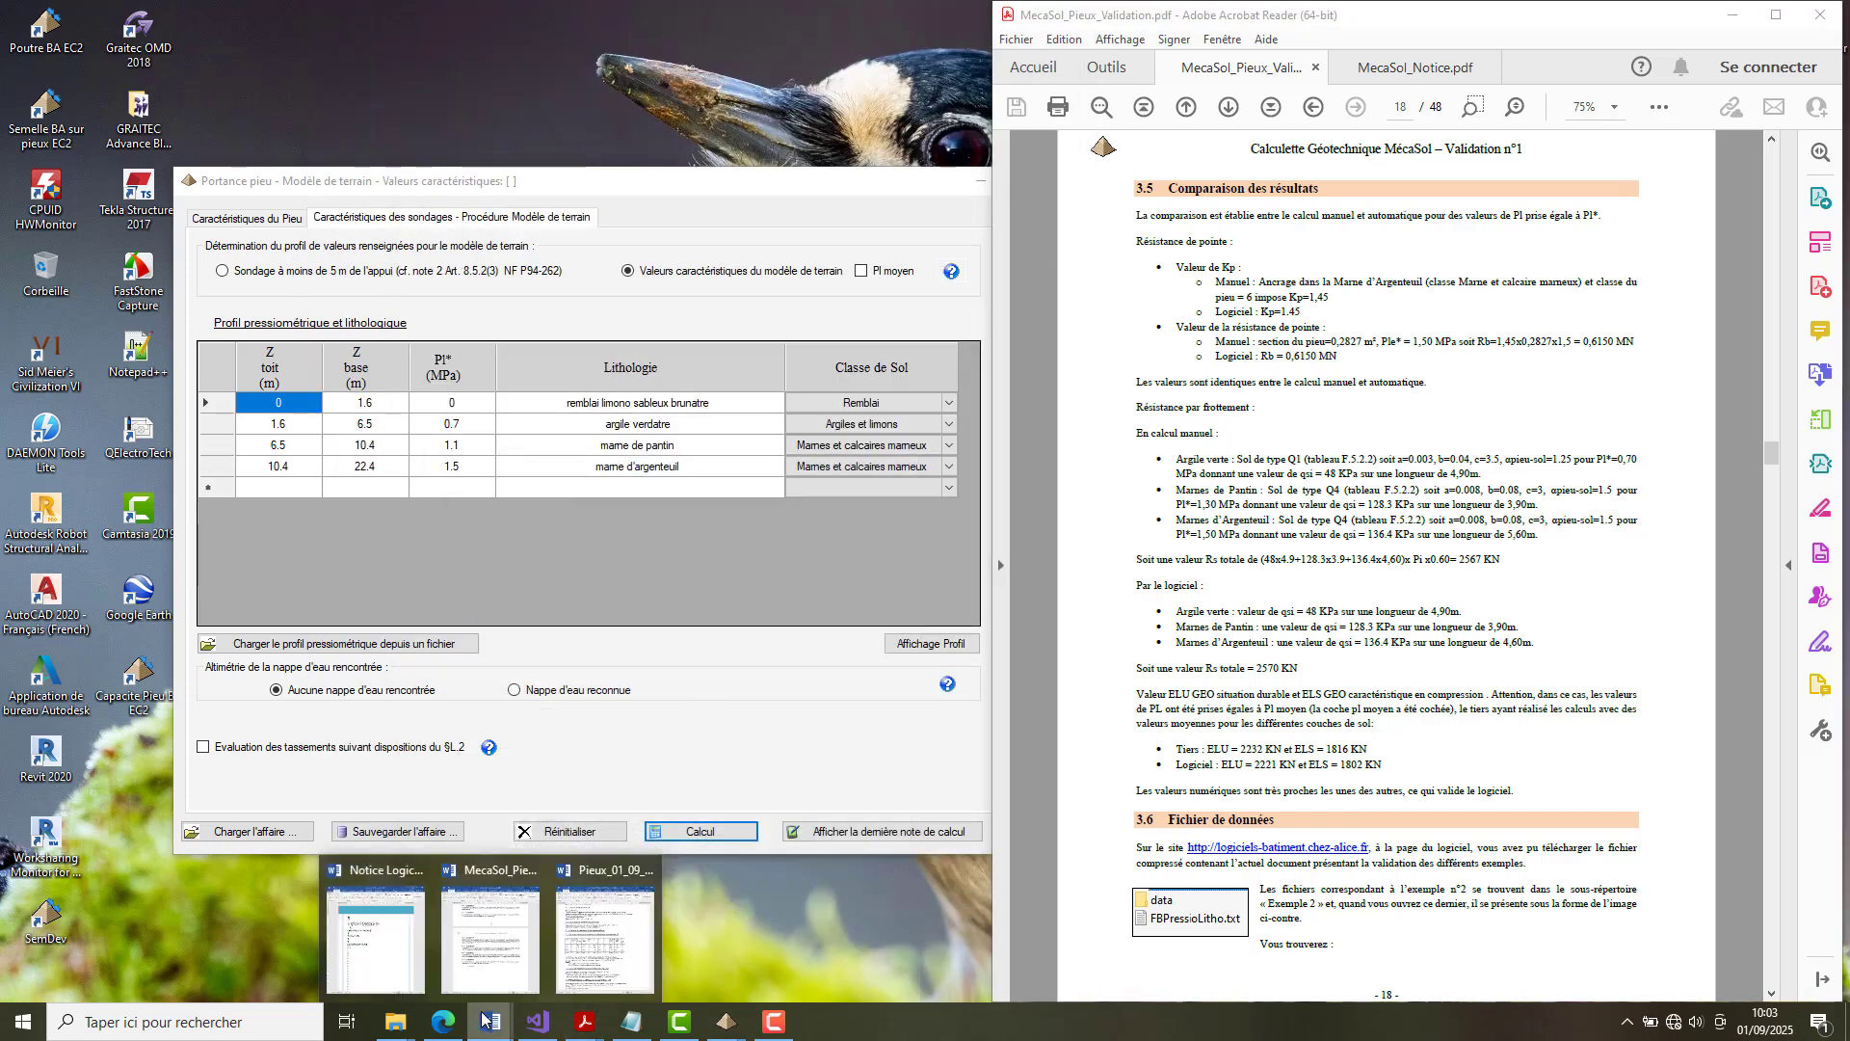
left_click(607, 964)
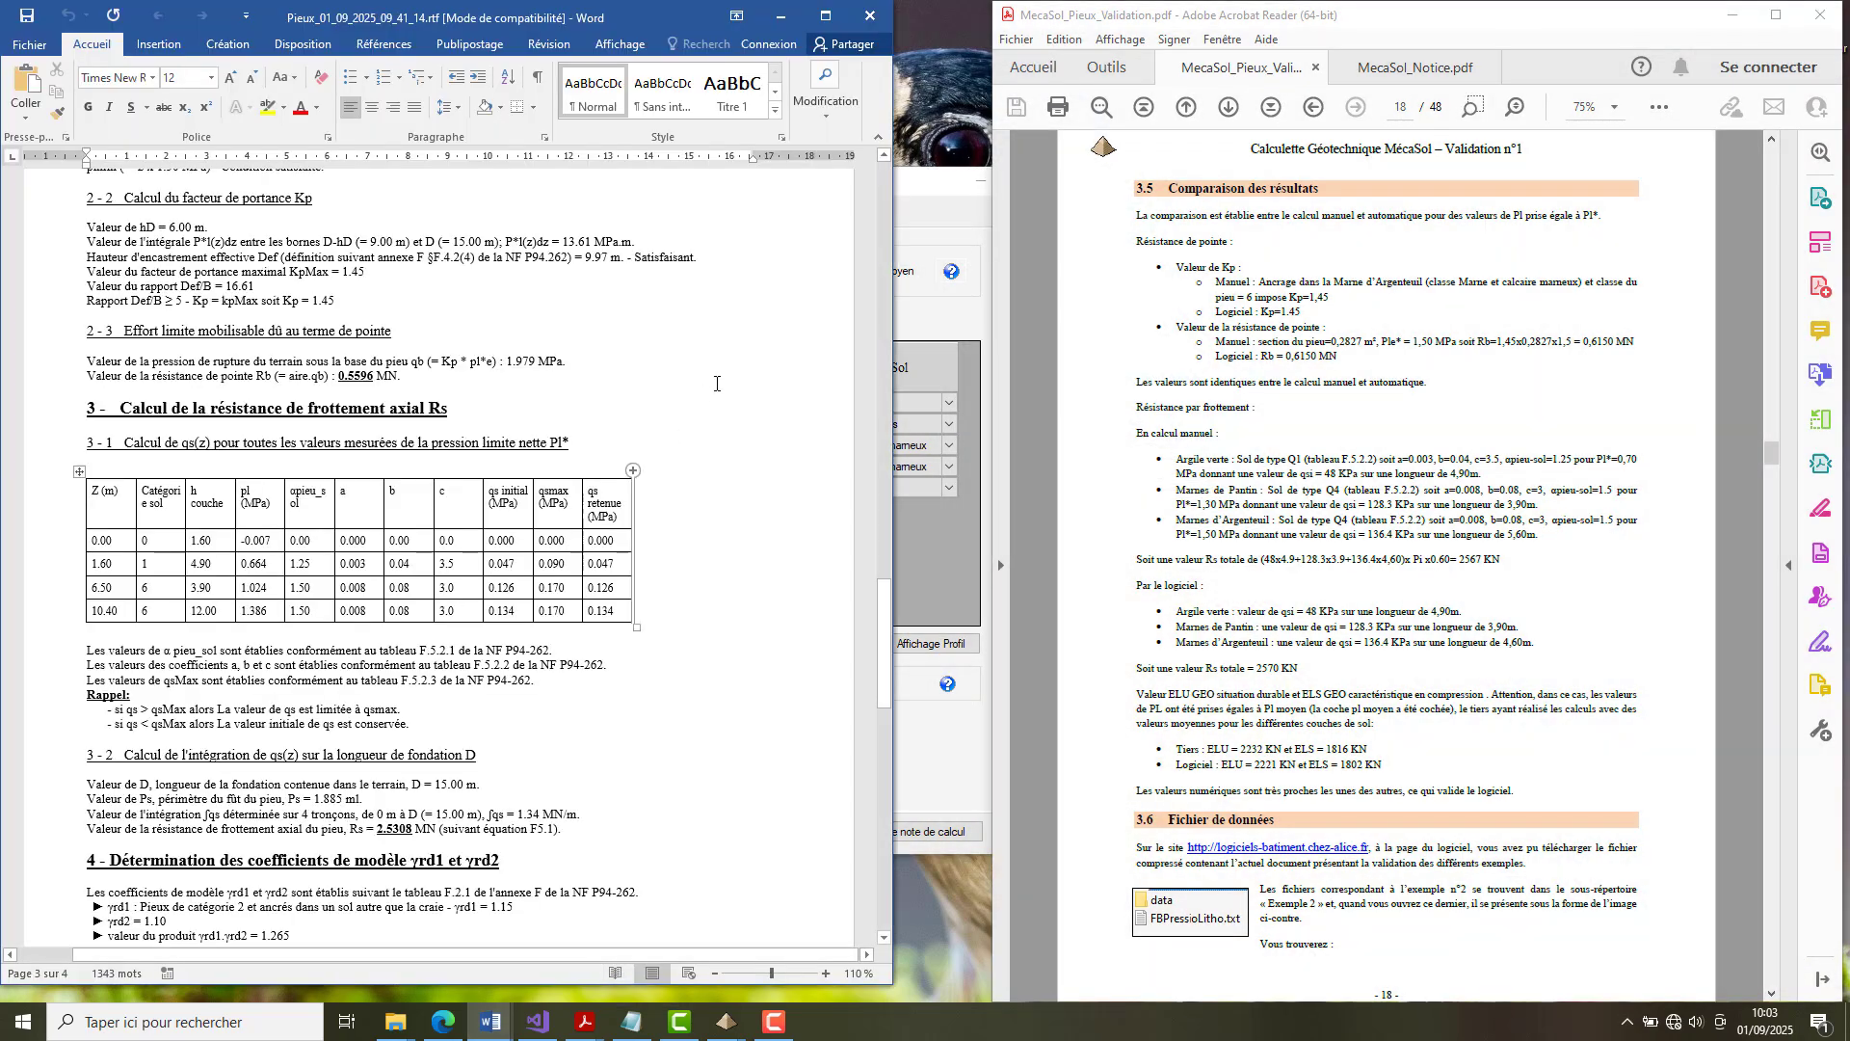
scroll(699, 523, "down", 4)
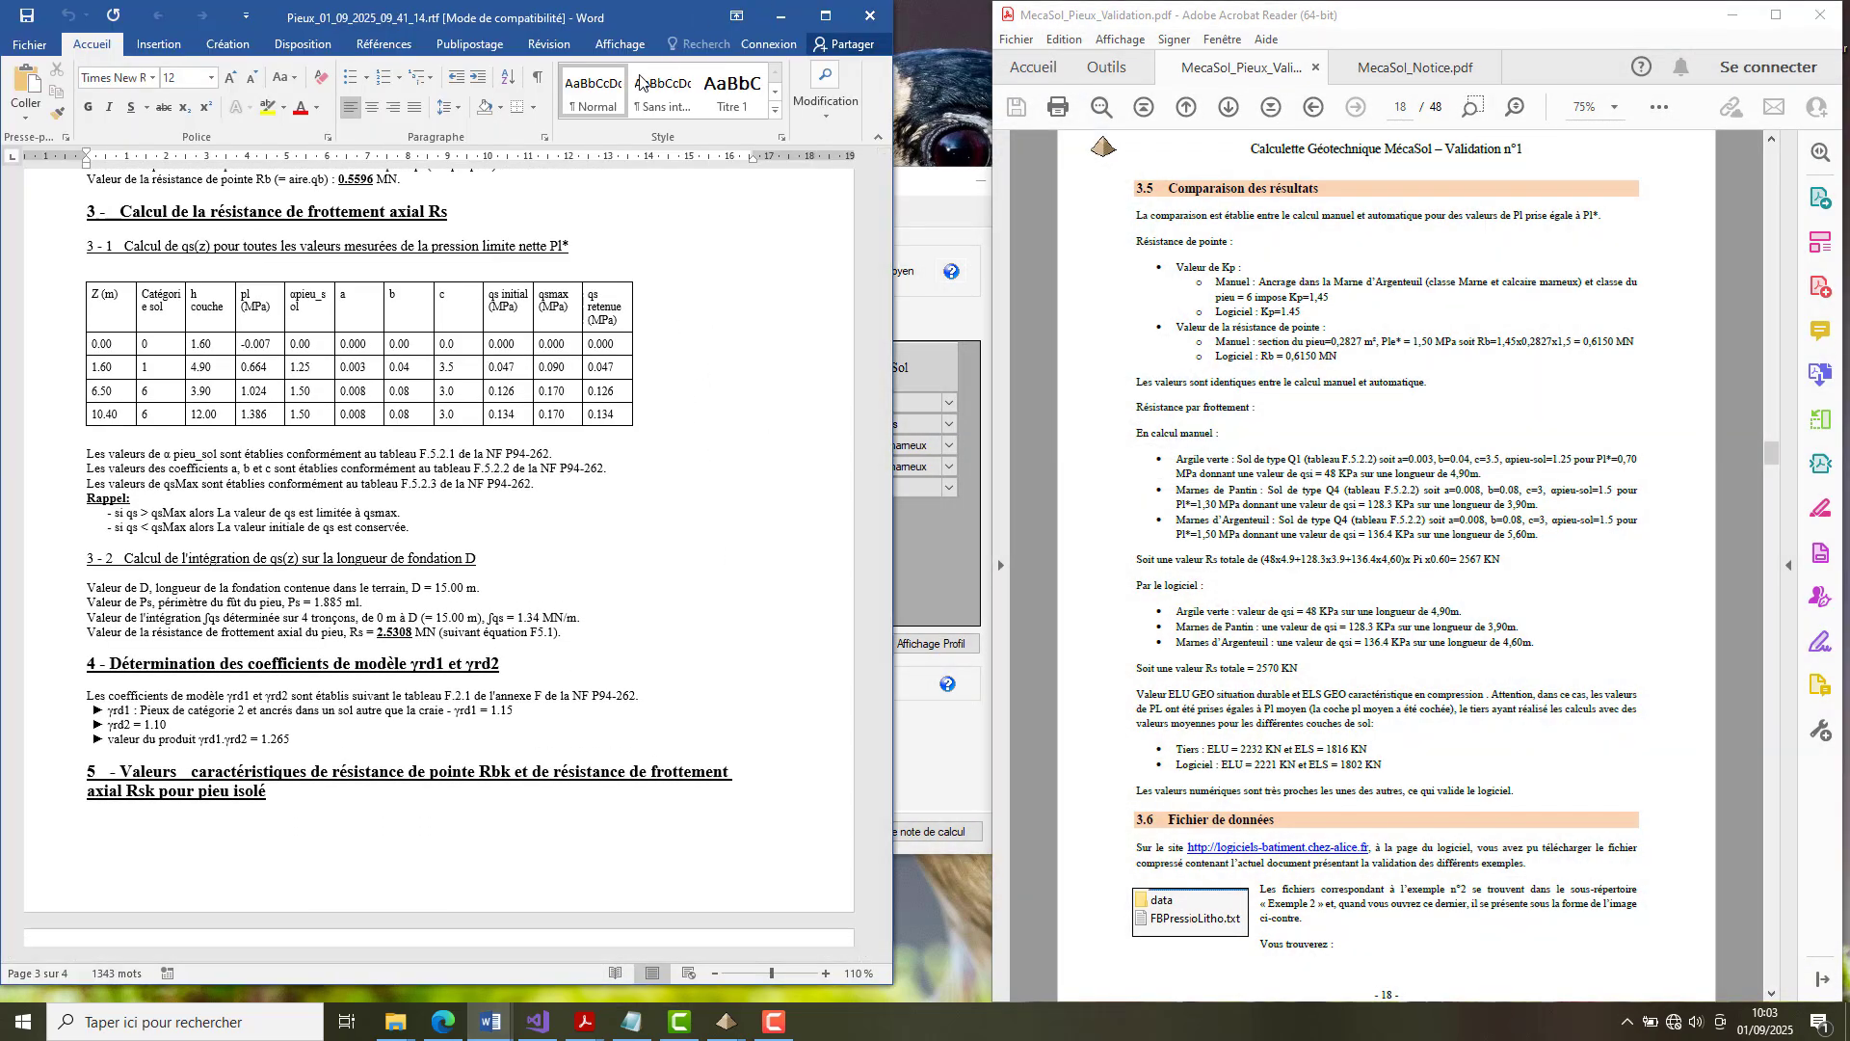
scroll(736, 413, "down", 14)
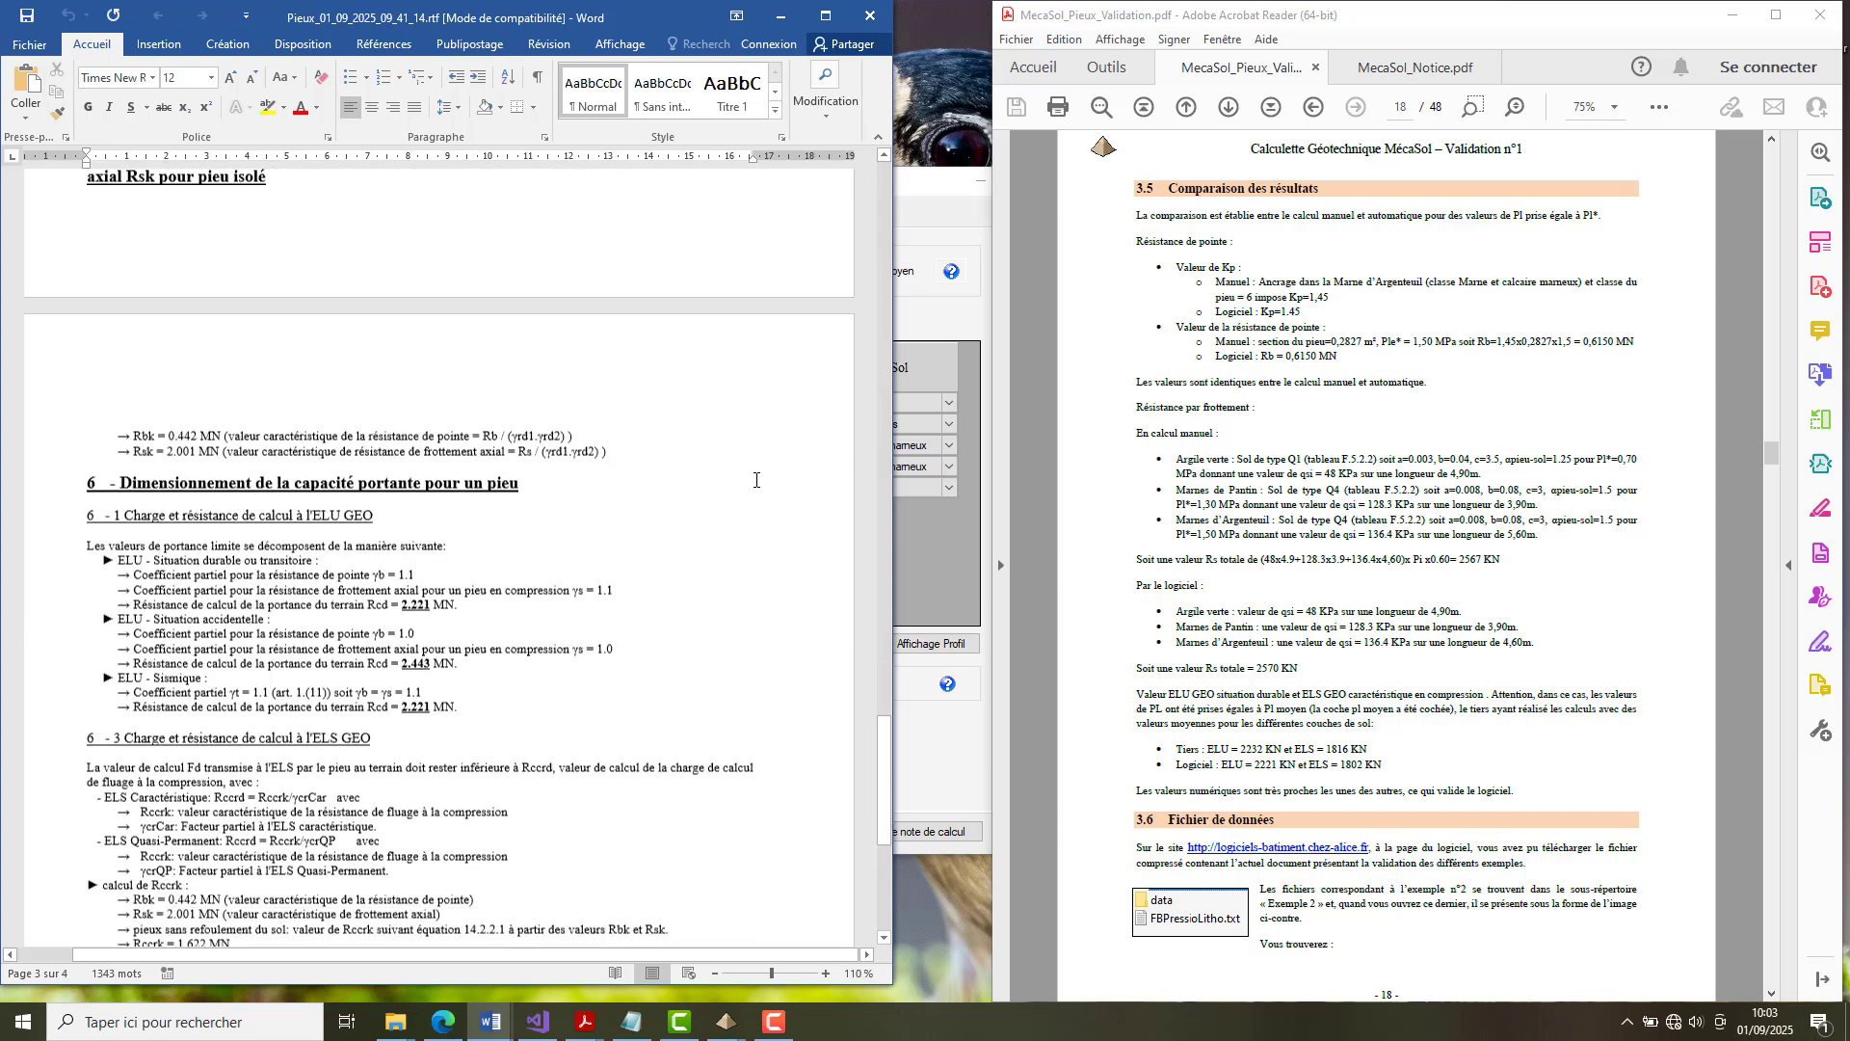
scroll(759, 490, "down", 3)
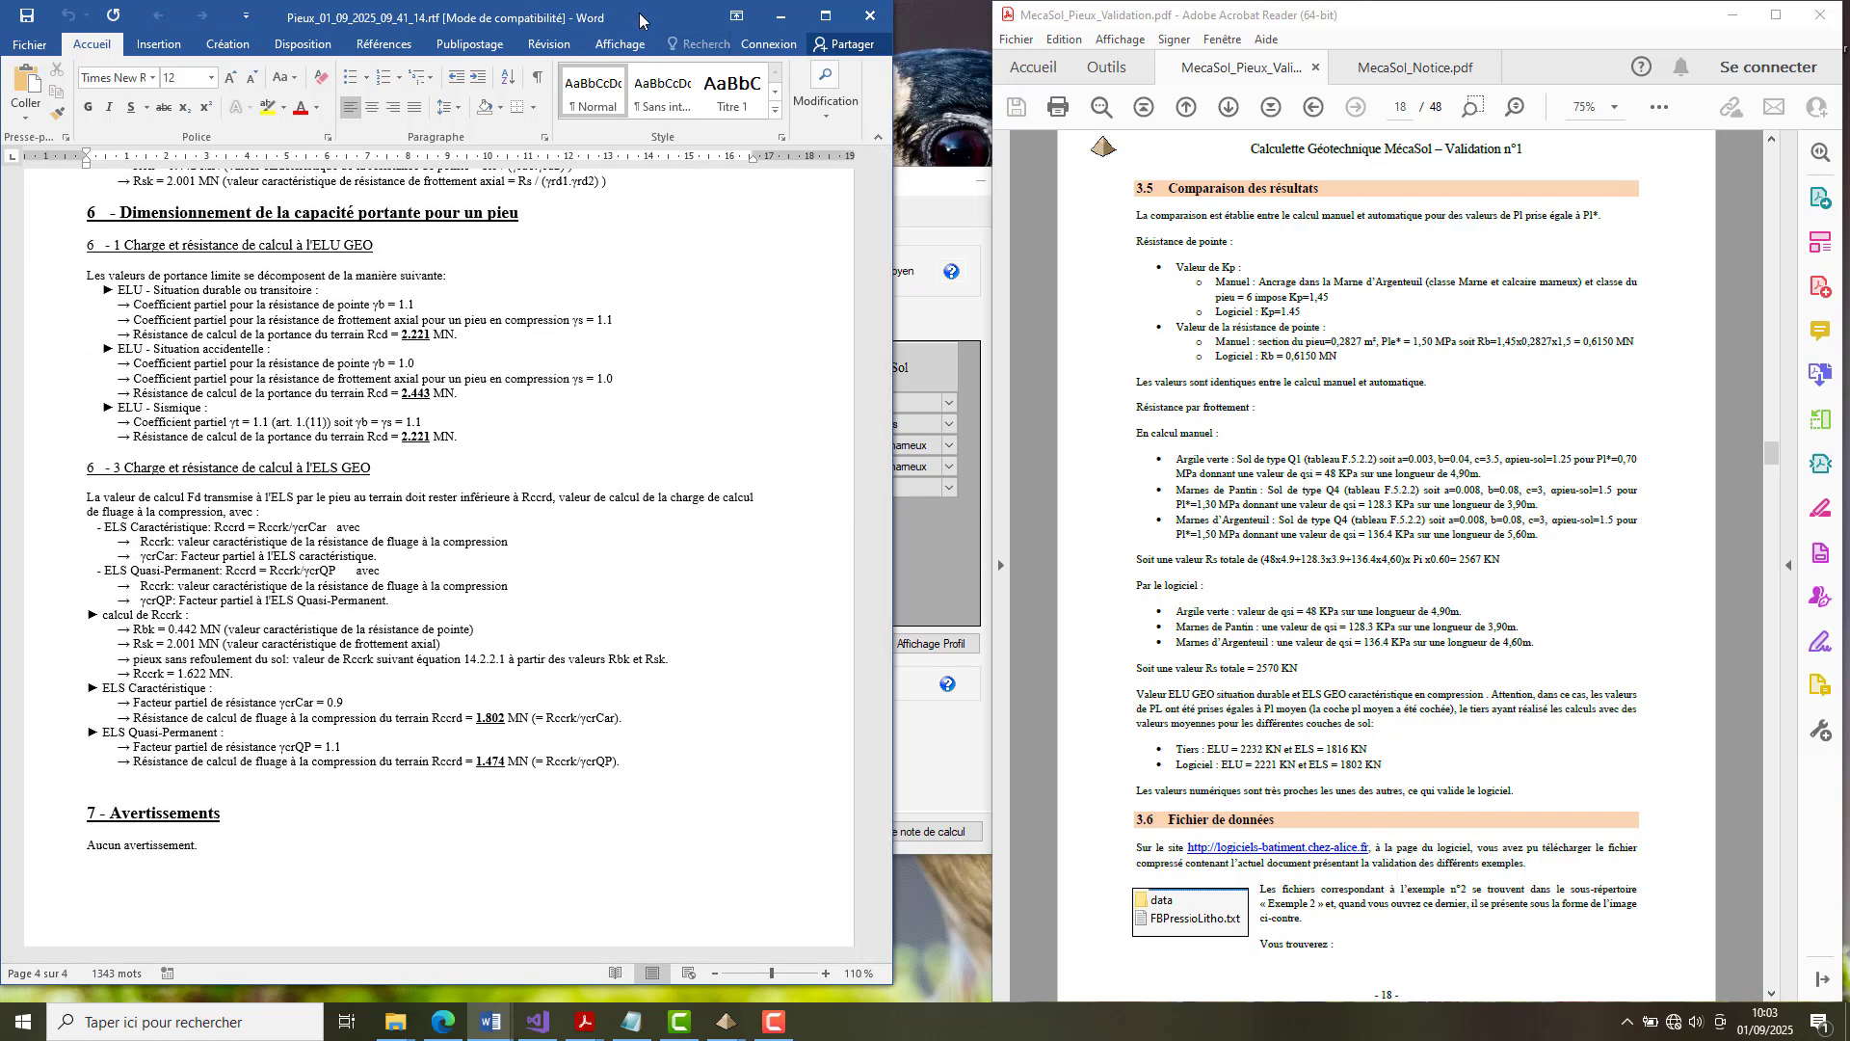
left_click_drag(659, 19, 756, 19)
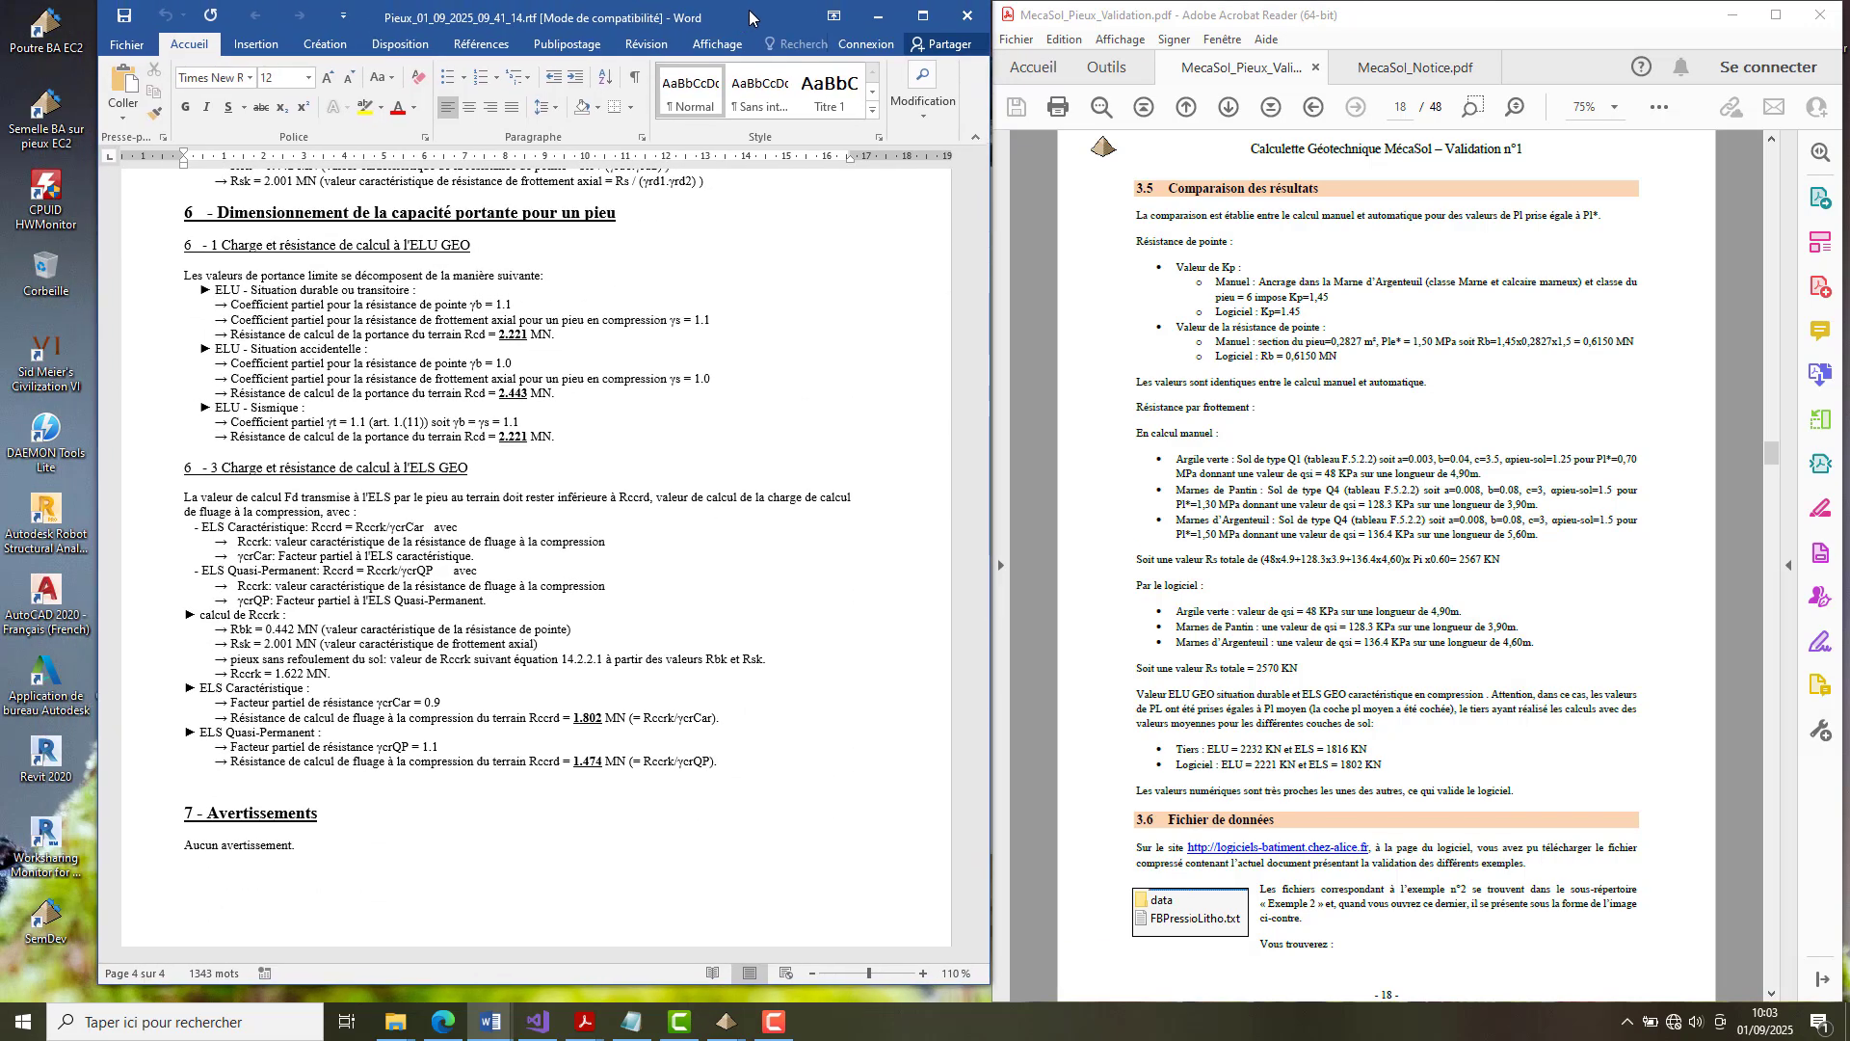
left_click(879, 21)
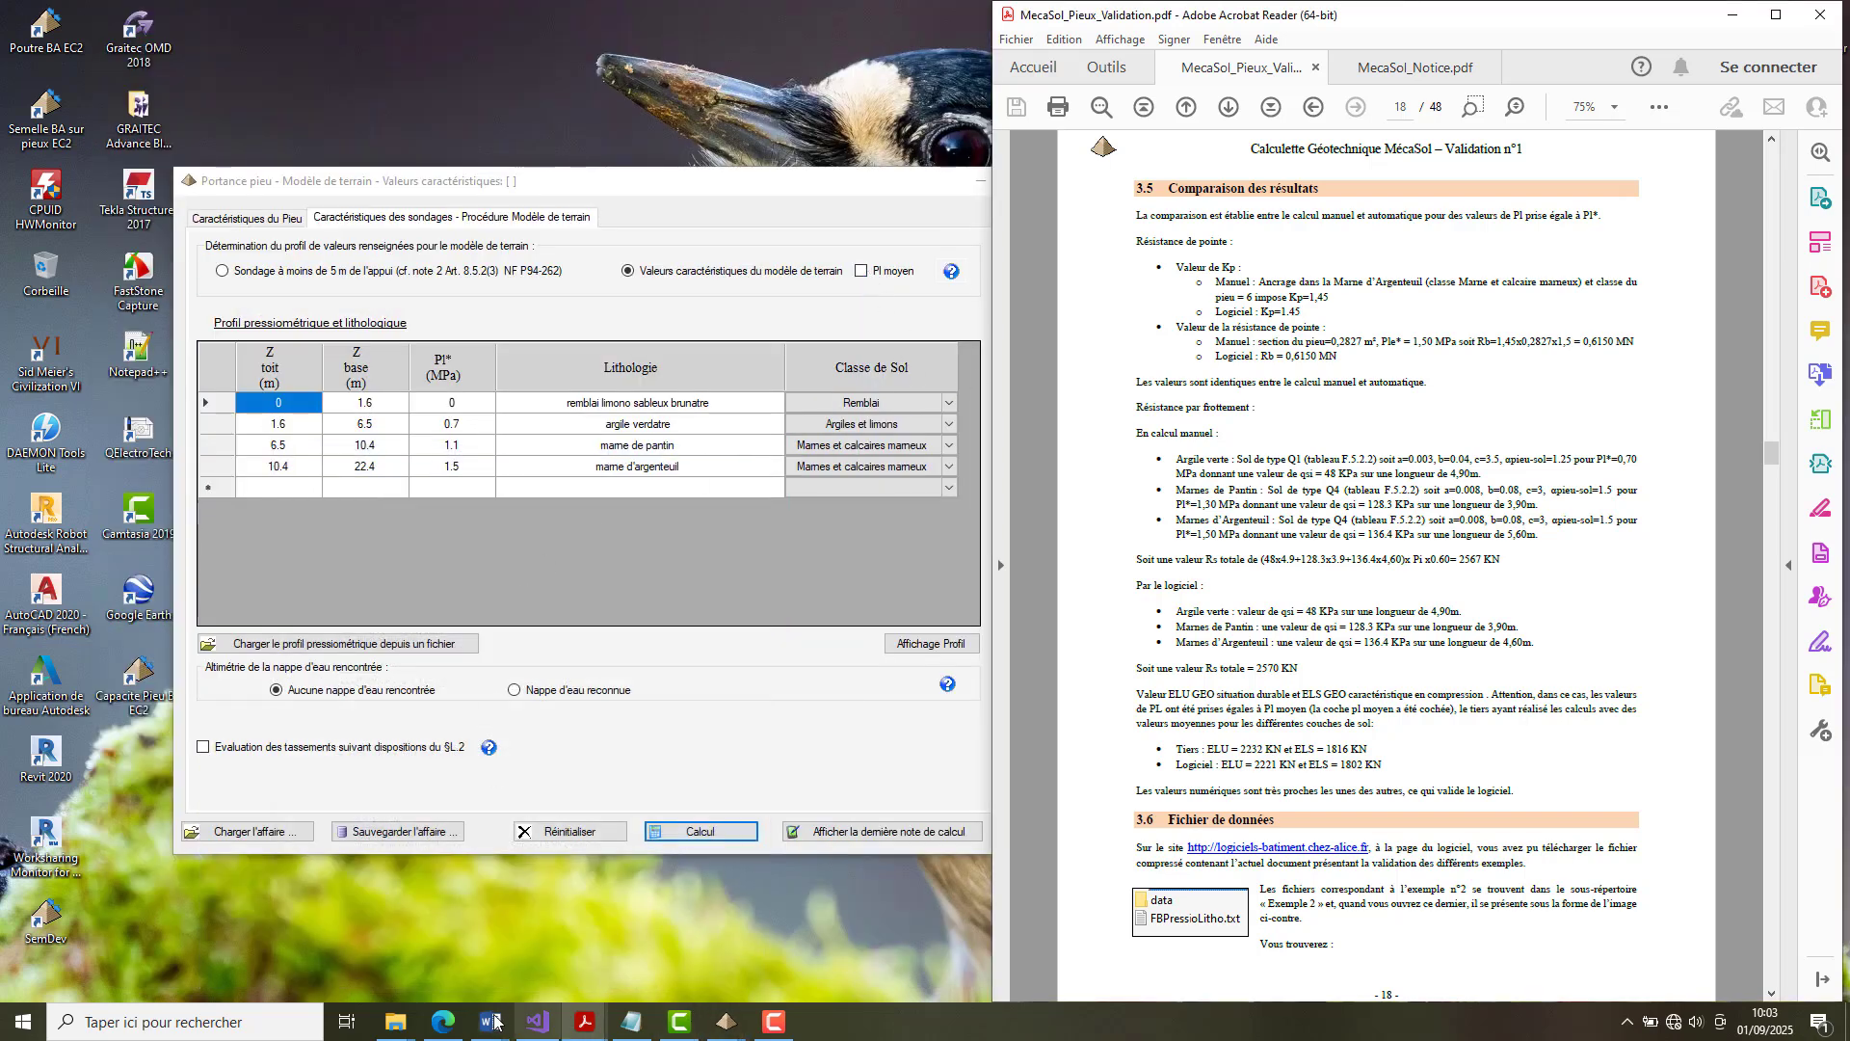
mouse_move(489, 1026)
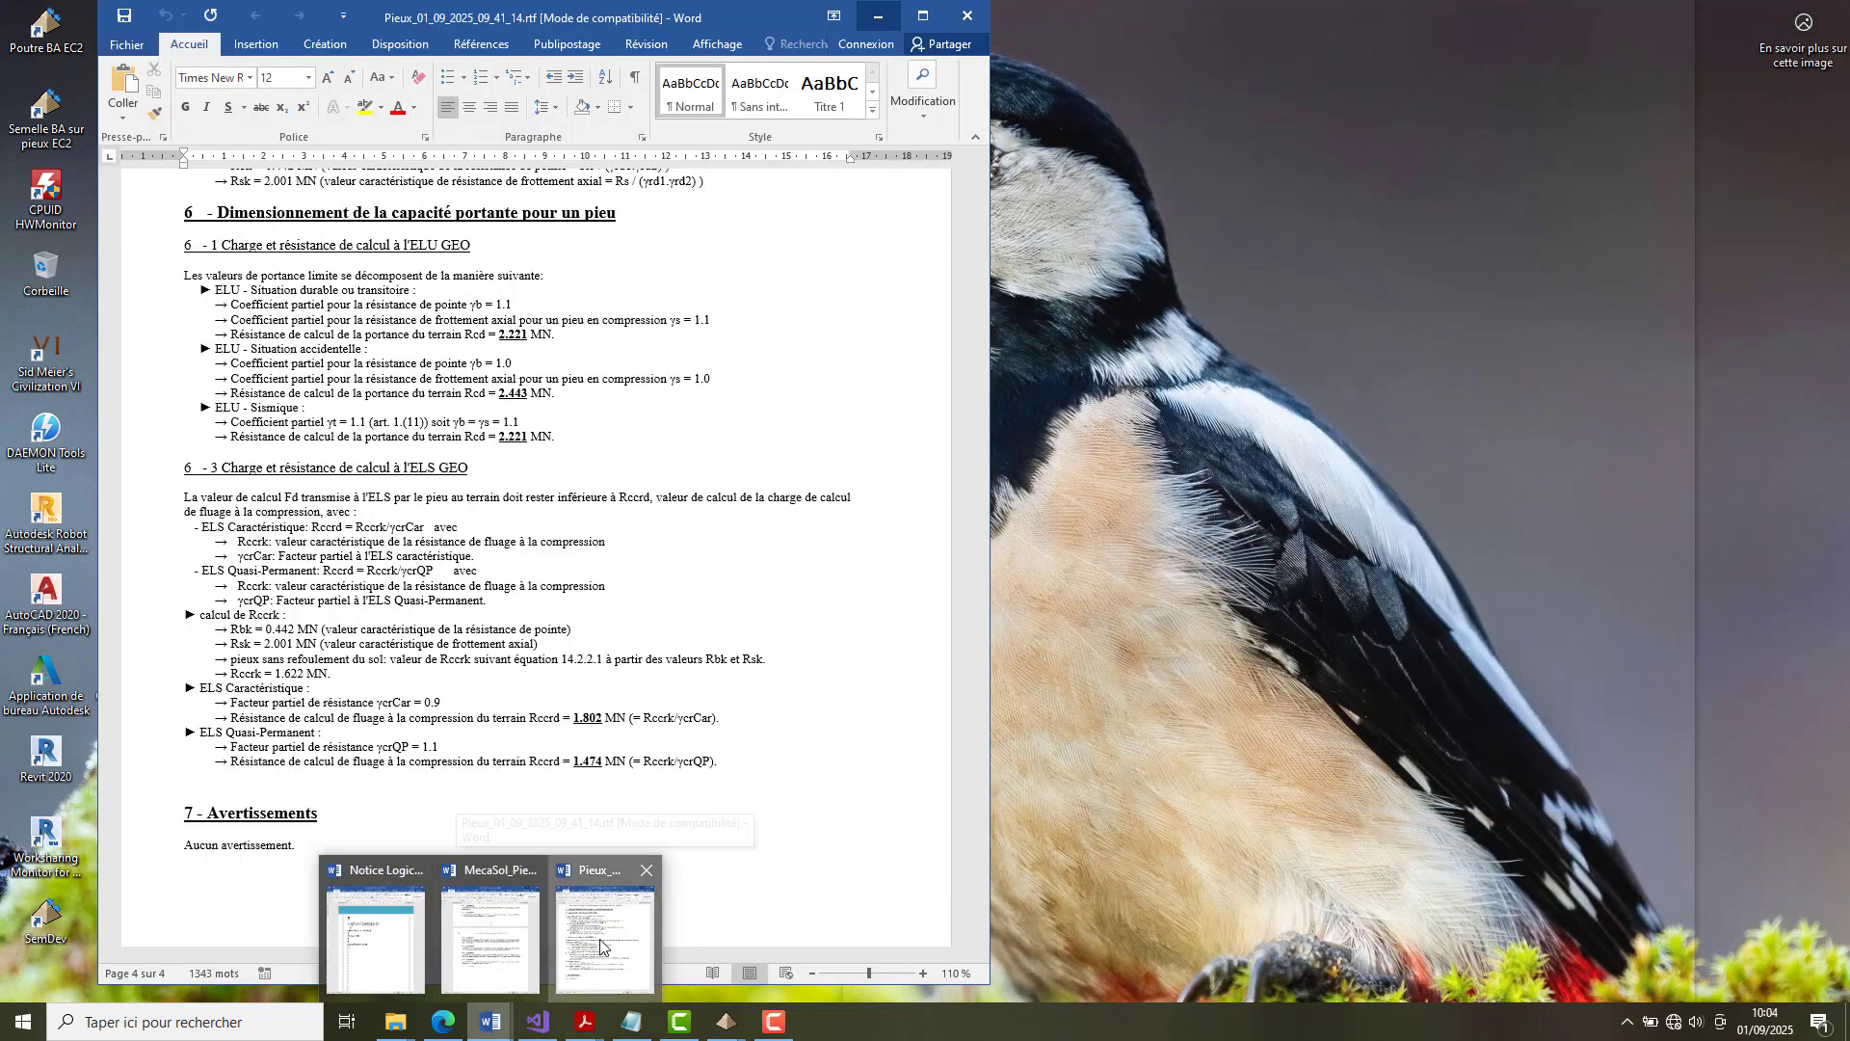
left_click(600, 944)
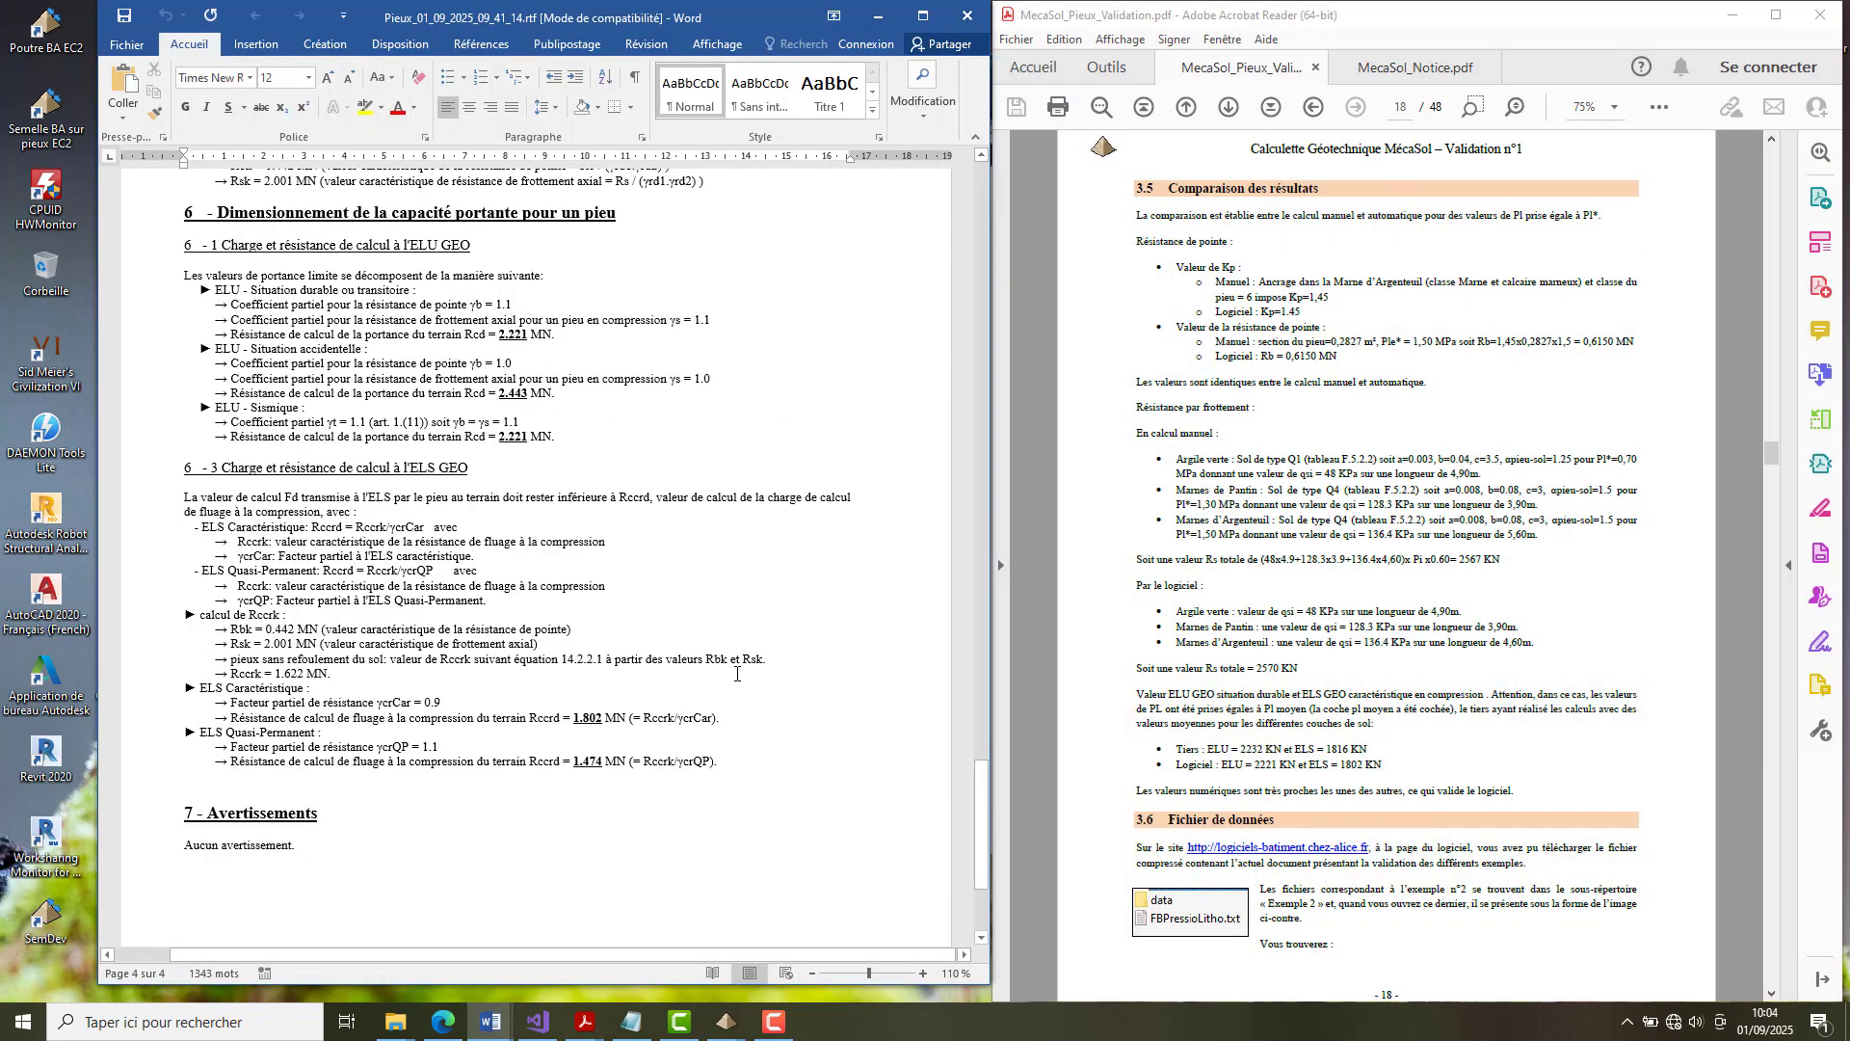
Examine the equivalent limit pressure, Kp factor and tip resistance Rb in the Word note, comparing them with section 3.5 of the validation document.
scroll(736, 673, "up", 12)
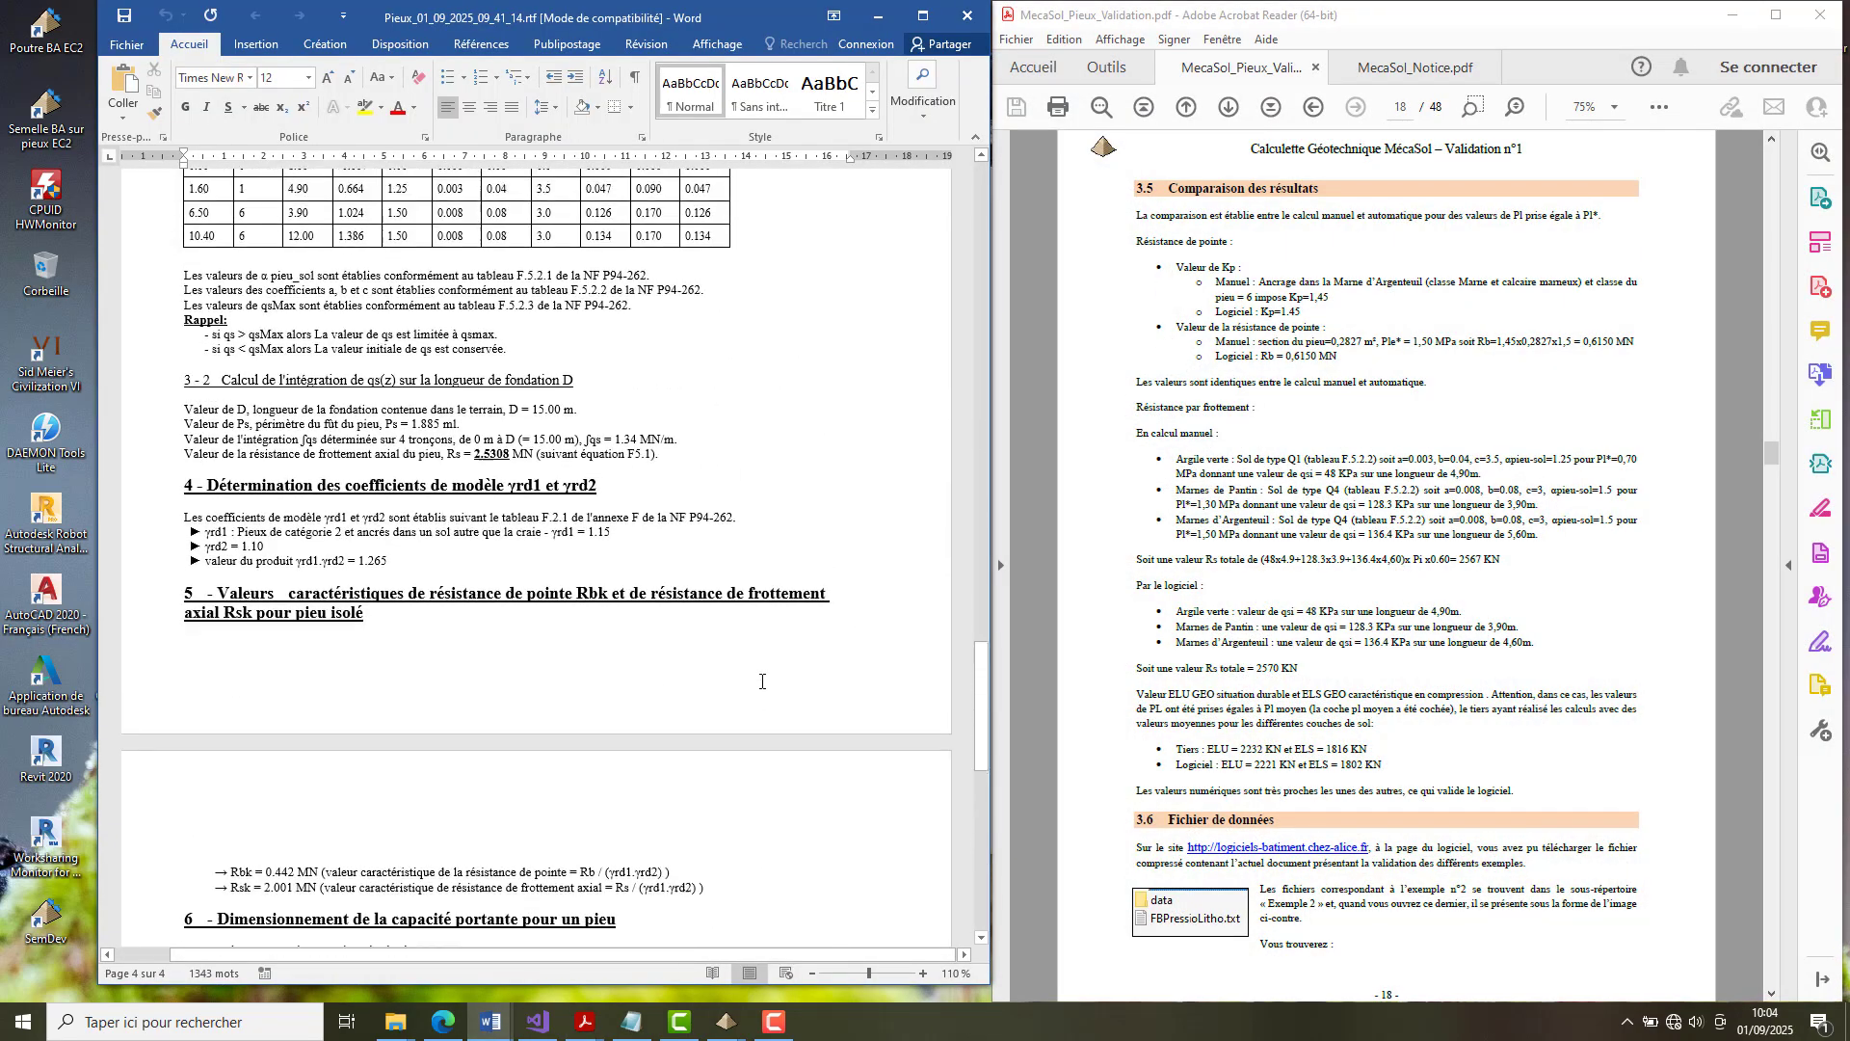
scroll(762, 682, "up", 15)
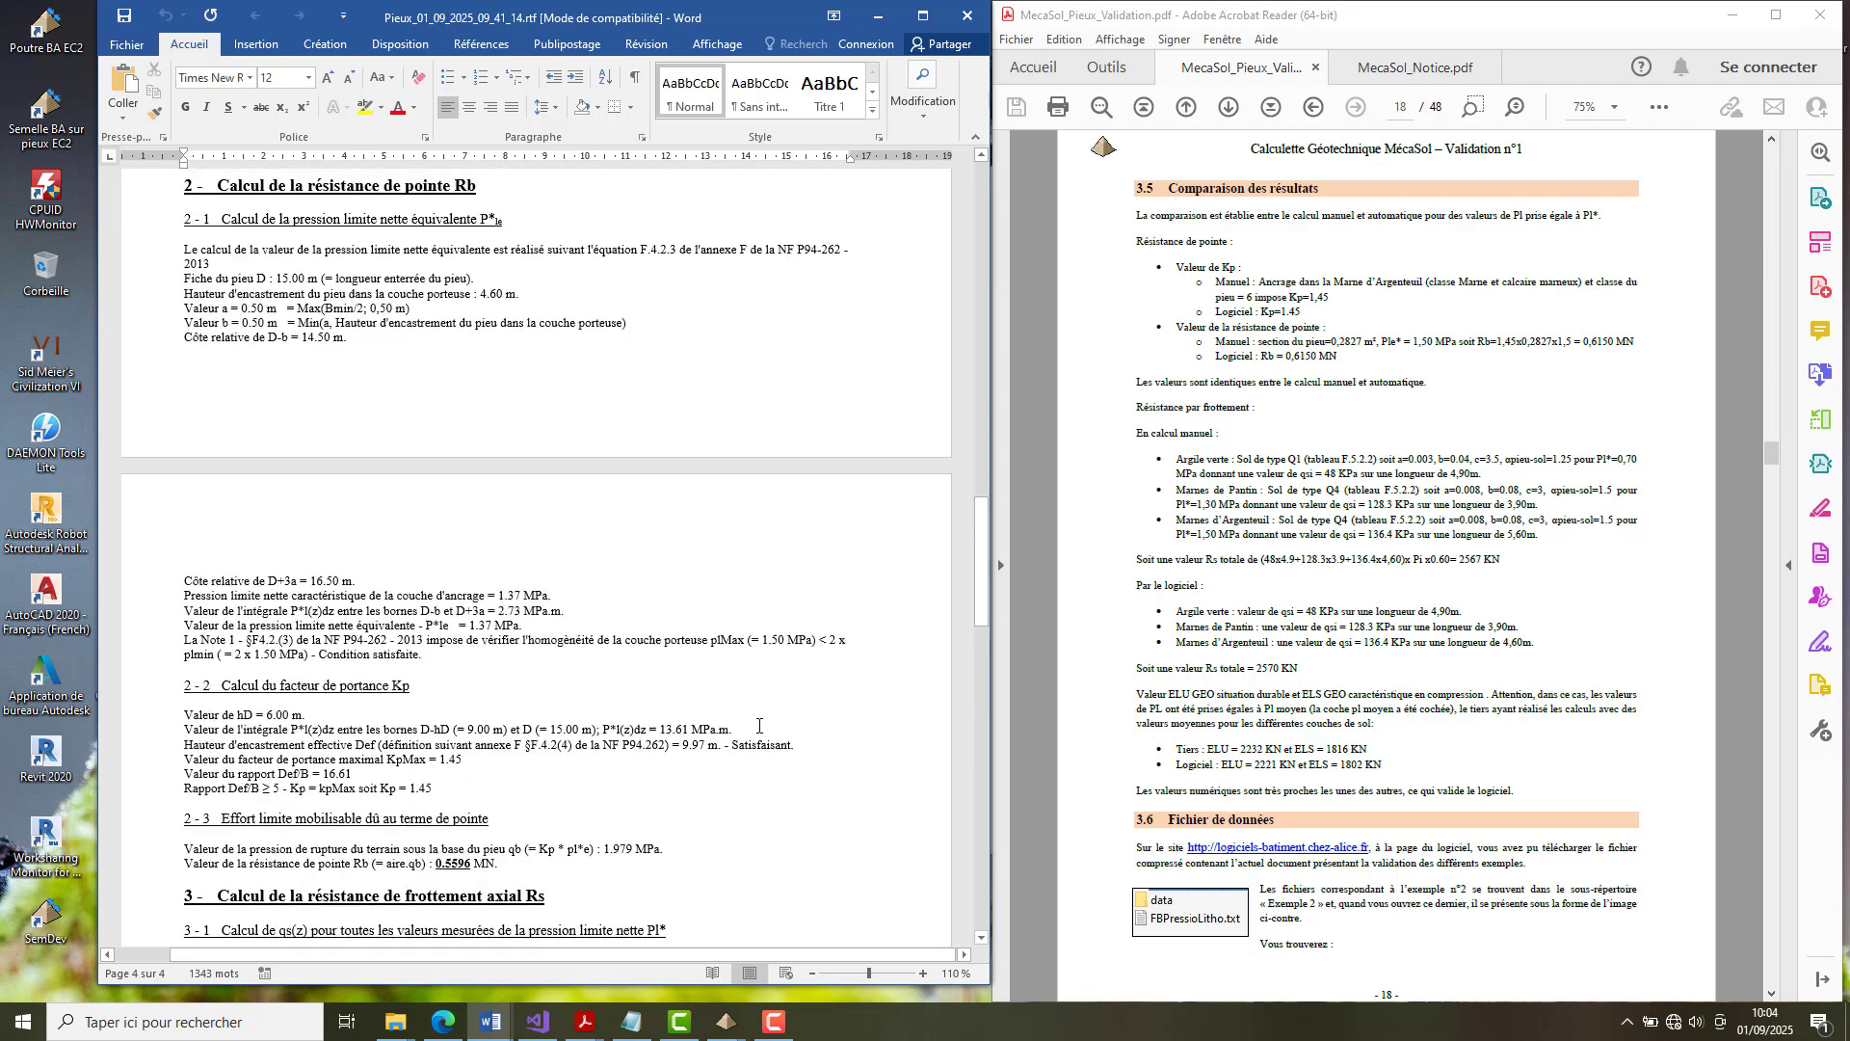
scroll(762, 732, "down", 3)
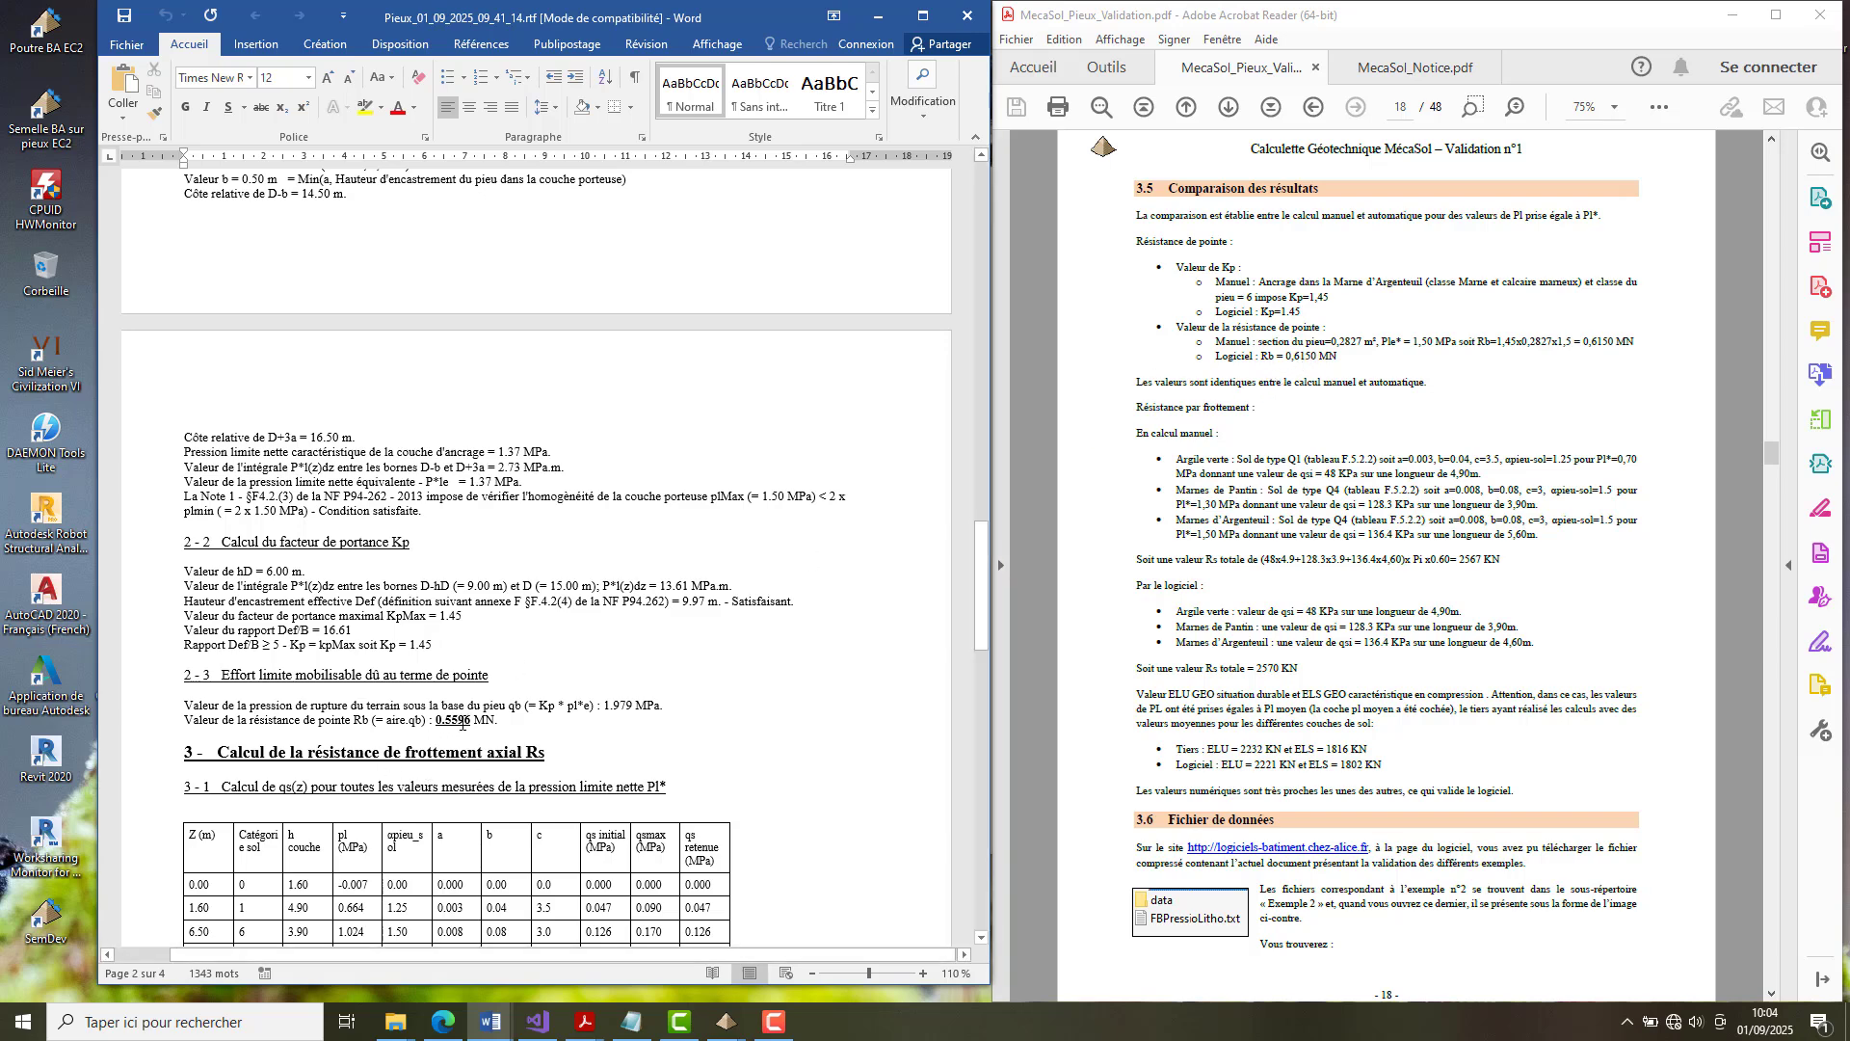
left_click(497, 722)
type(".")
scroll(817, 708, "down", 2)
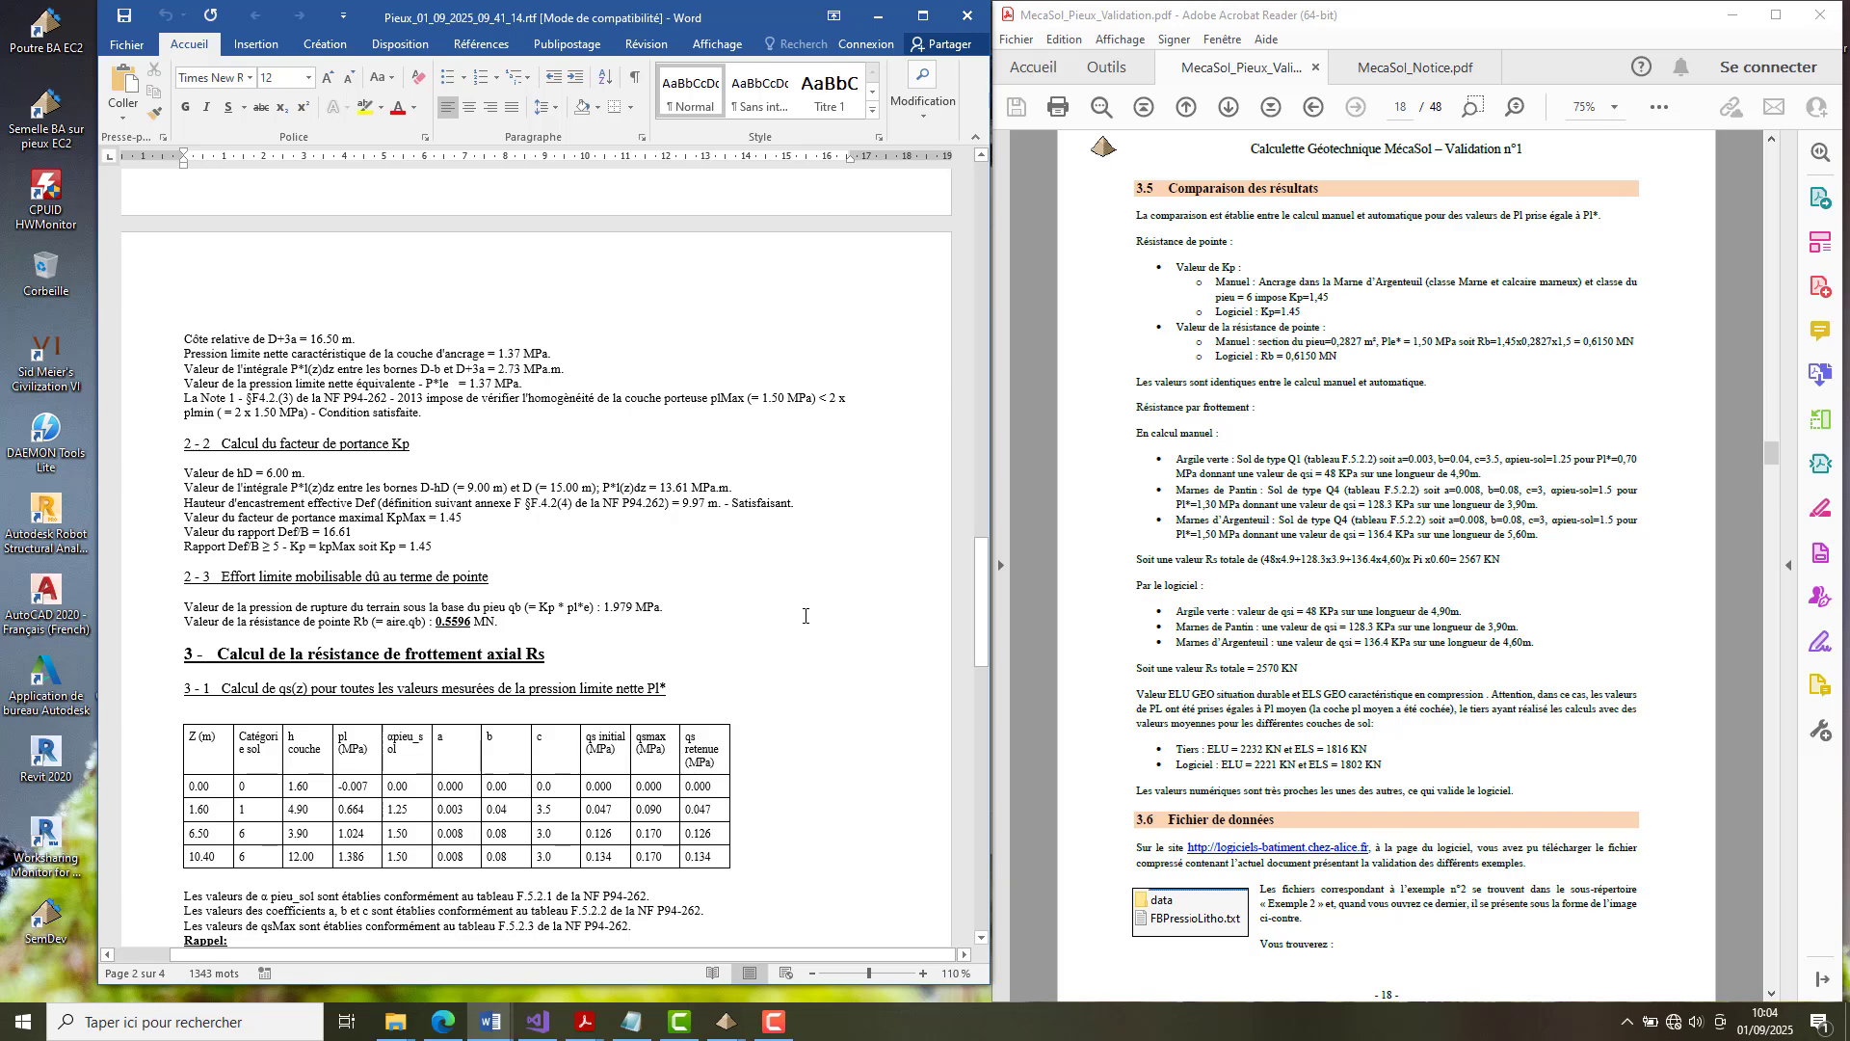
Examine the Word note from the shaft friction table through section 6, comparing Rs and the ELU and ELS capacities with the validation document.
scroll(779, 664, "down", 8)
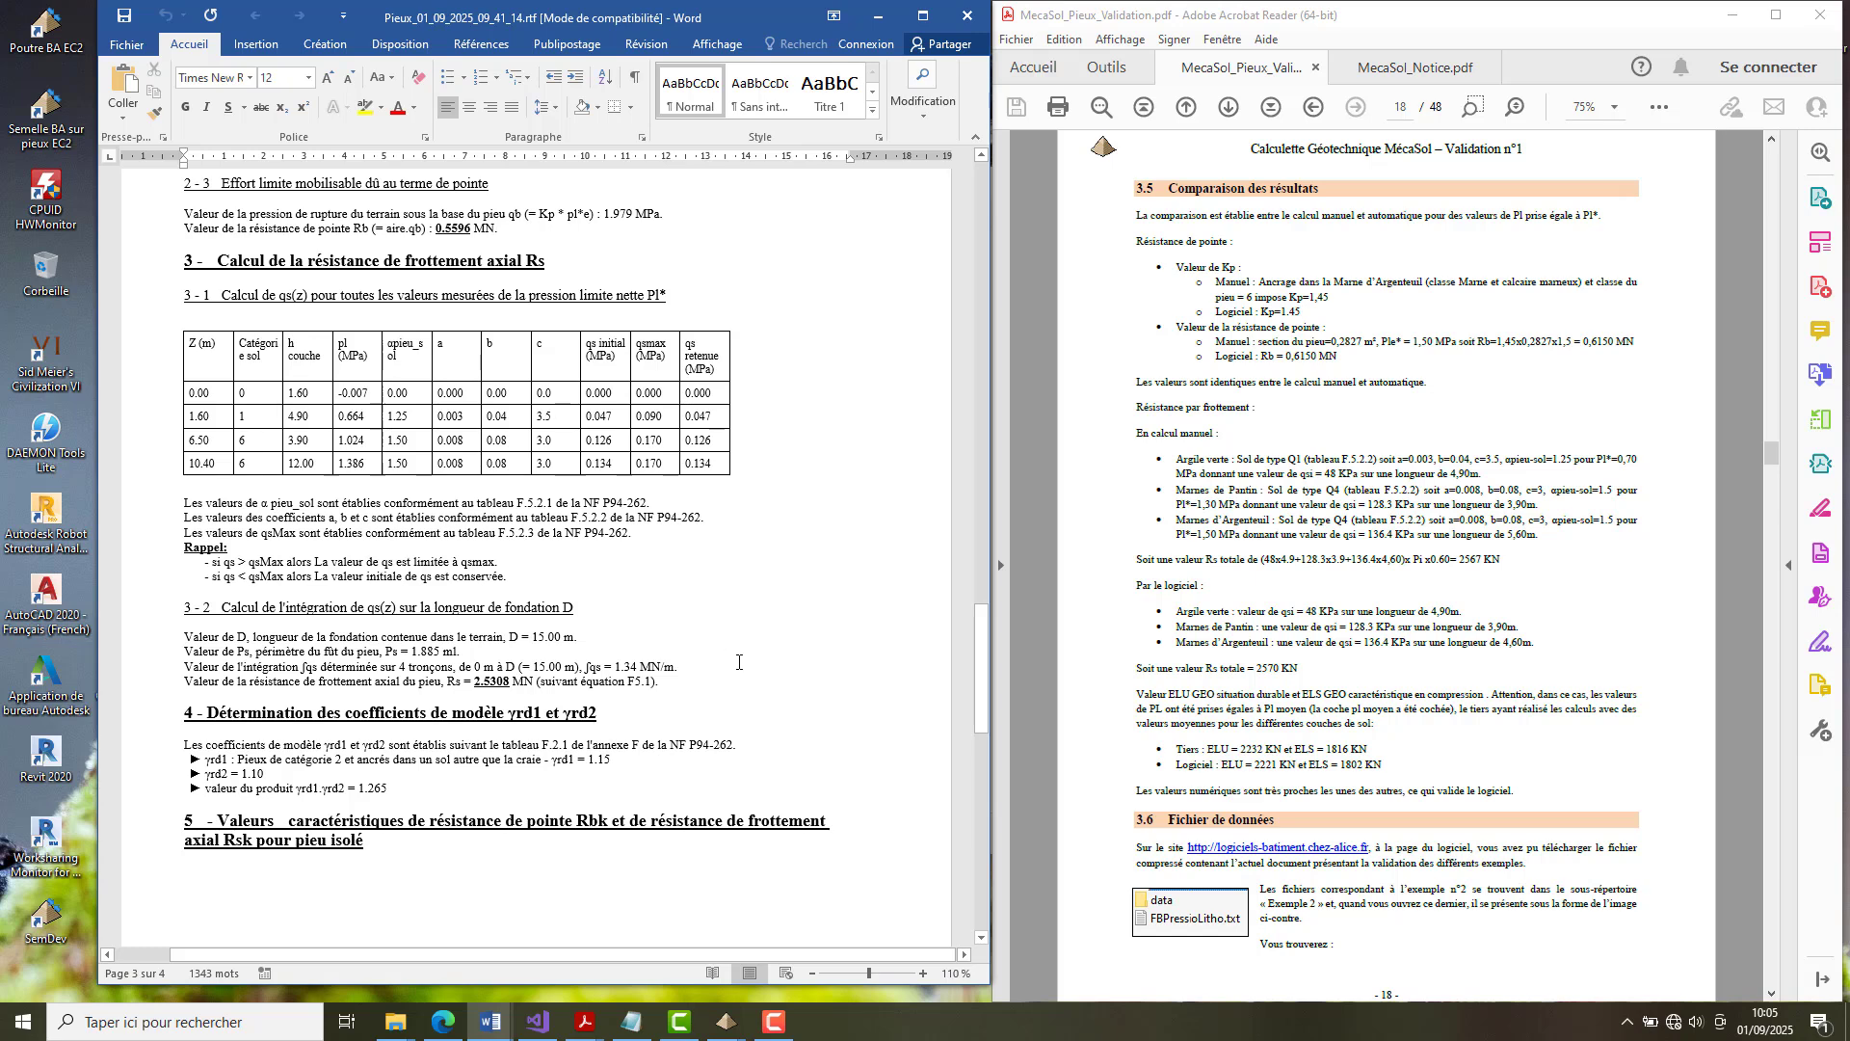
scroll(786, 669, "down", 5)
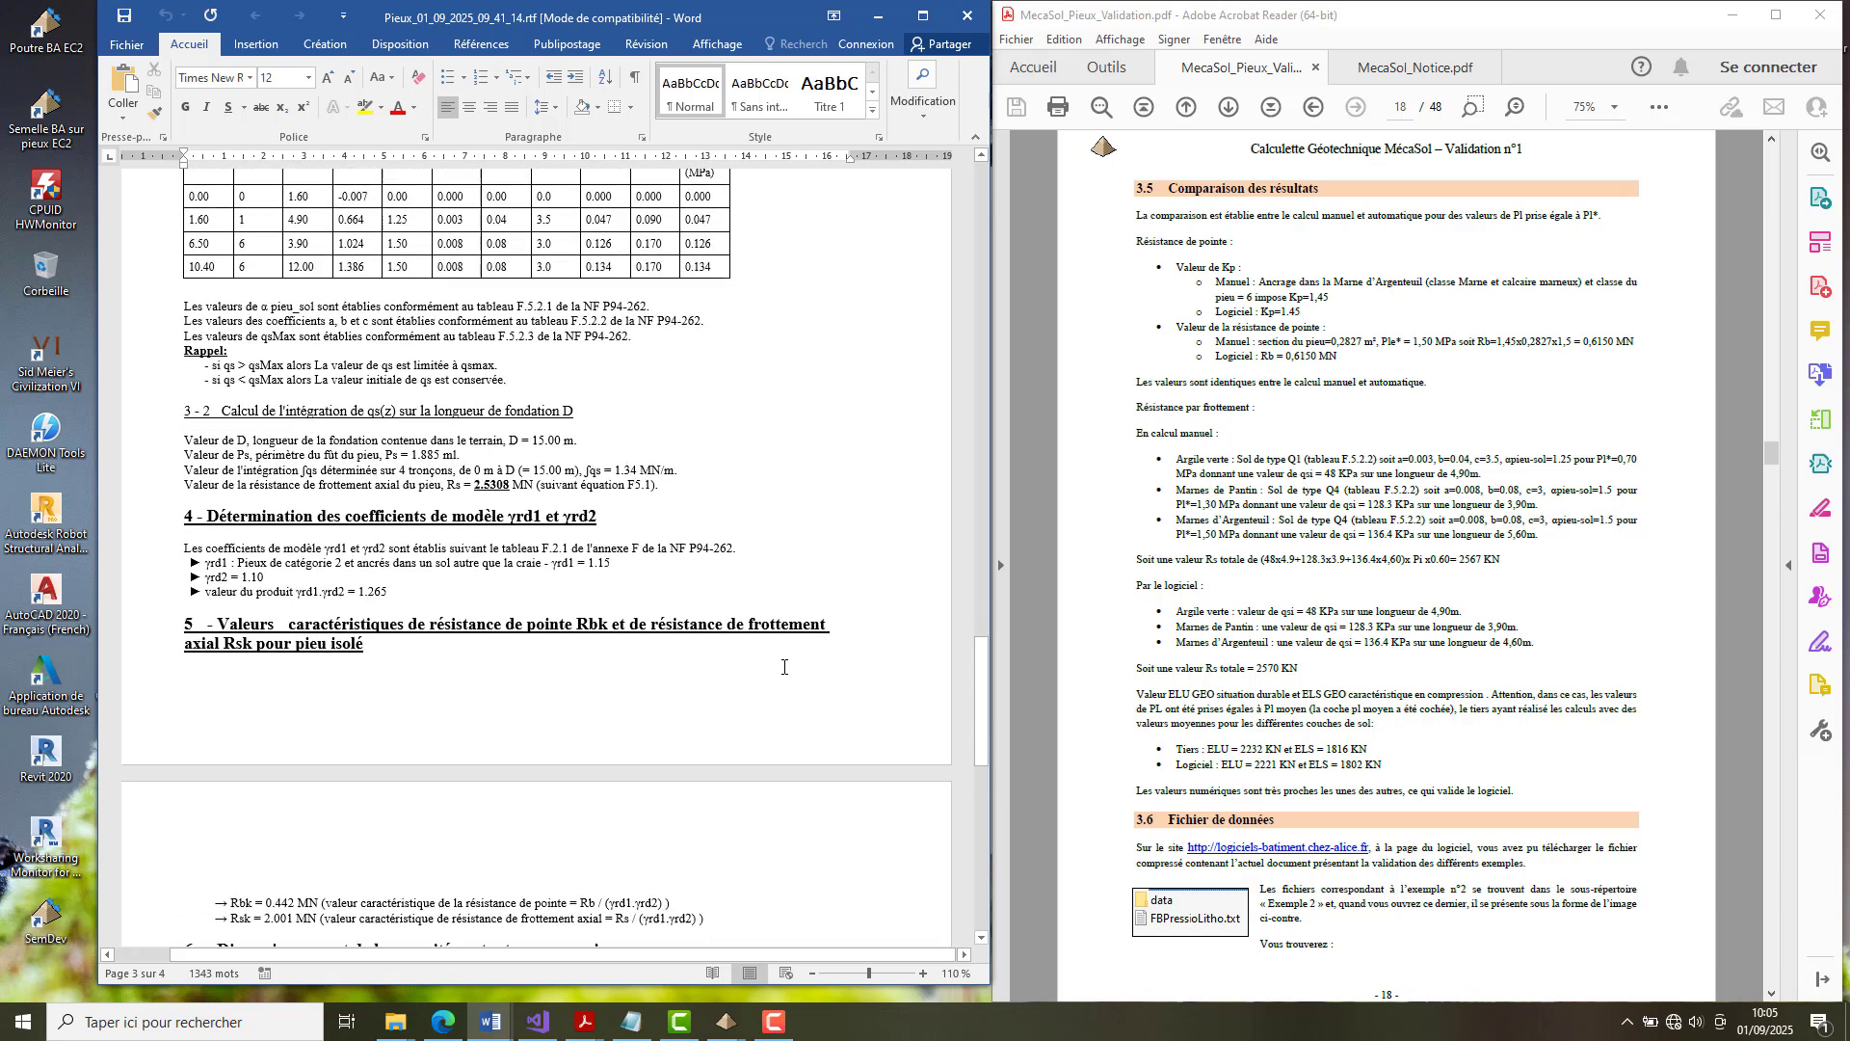
scroll(779, 668, "down", 6)
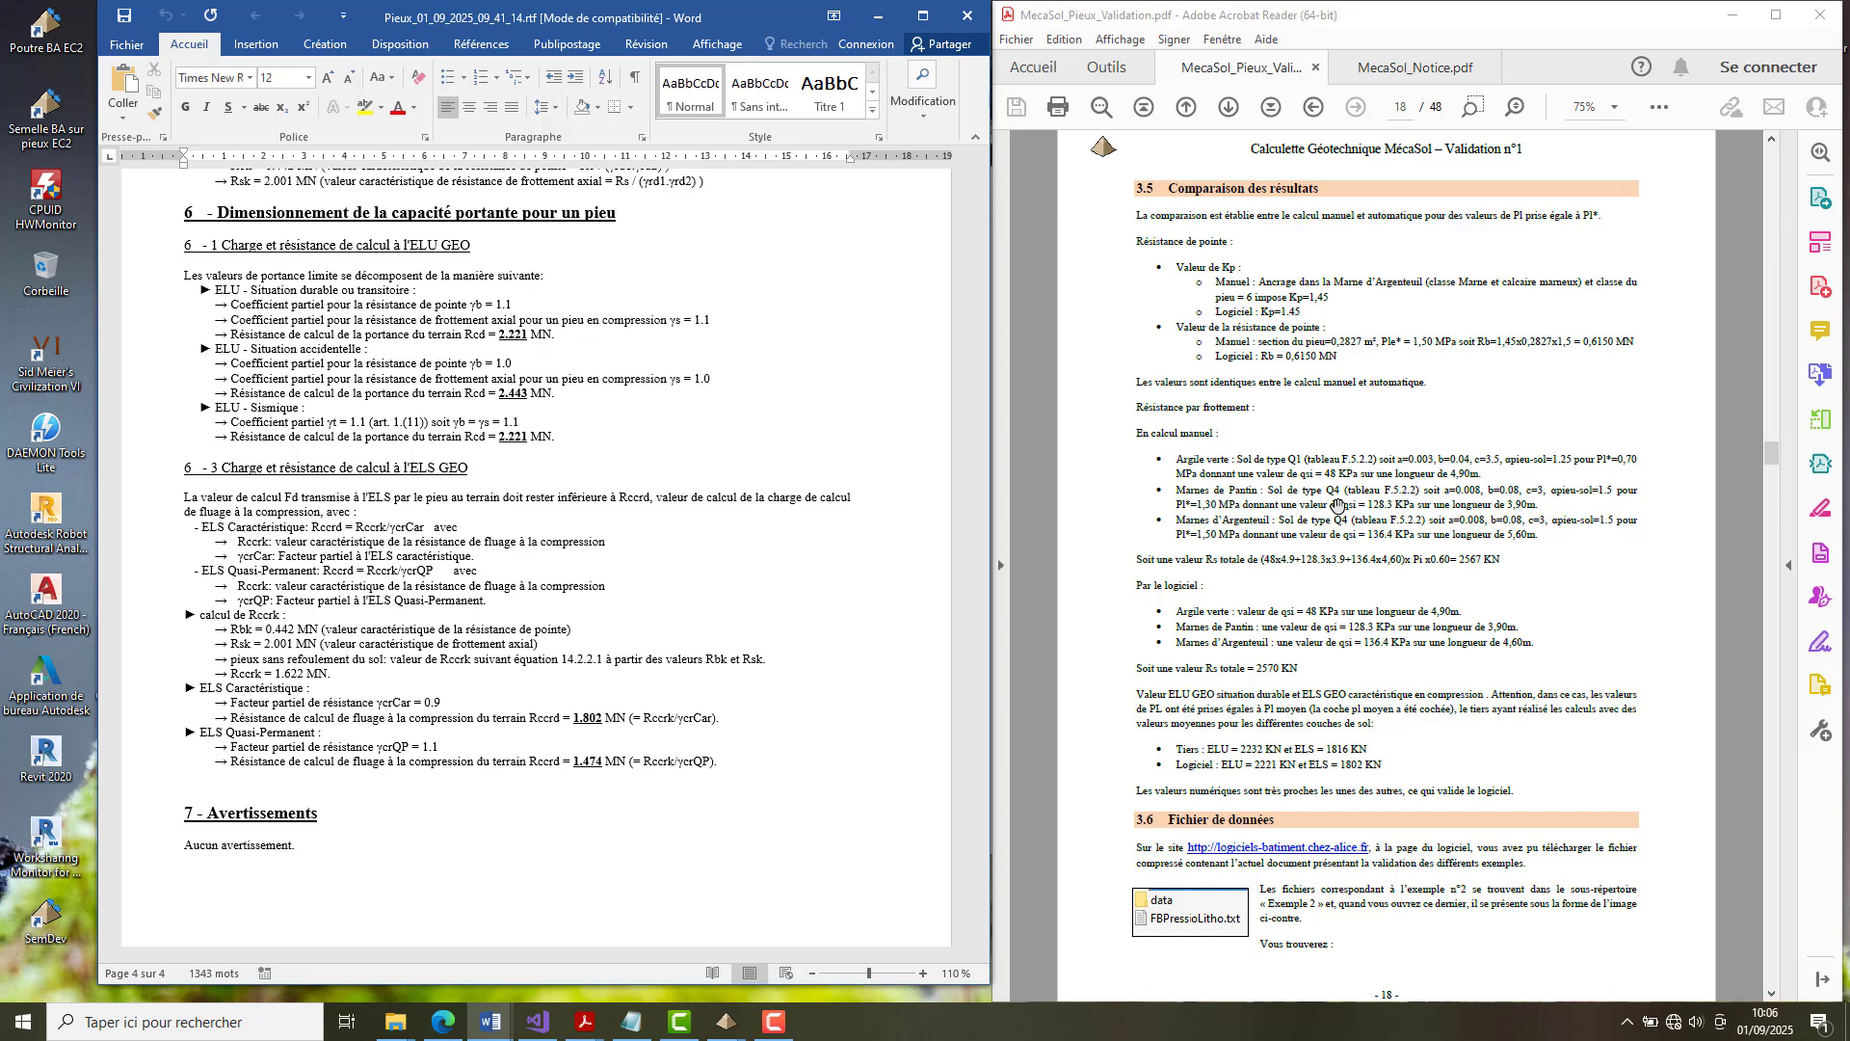
Examine section 3.6 of the validation document, covering the FBPressioLitho.txt file and the saved data files for example 2.
left_click(1350, 690)
scroll(1350, 690, "down", 5)
scroll(1339, 511, "down", 1)
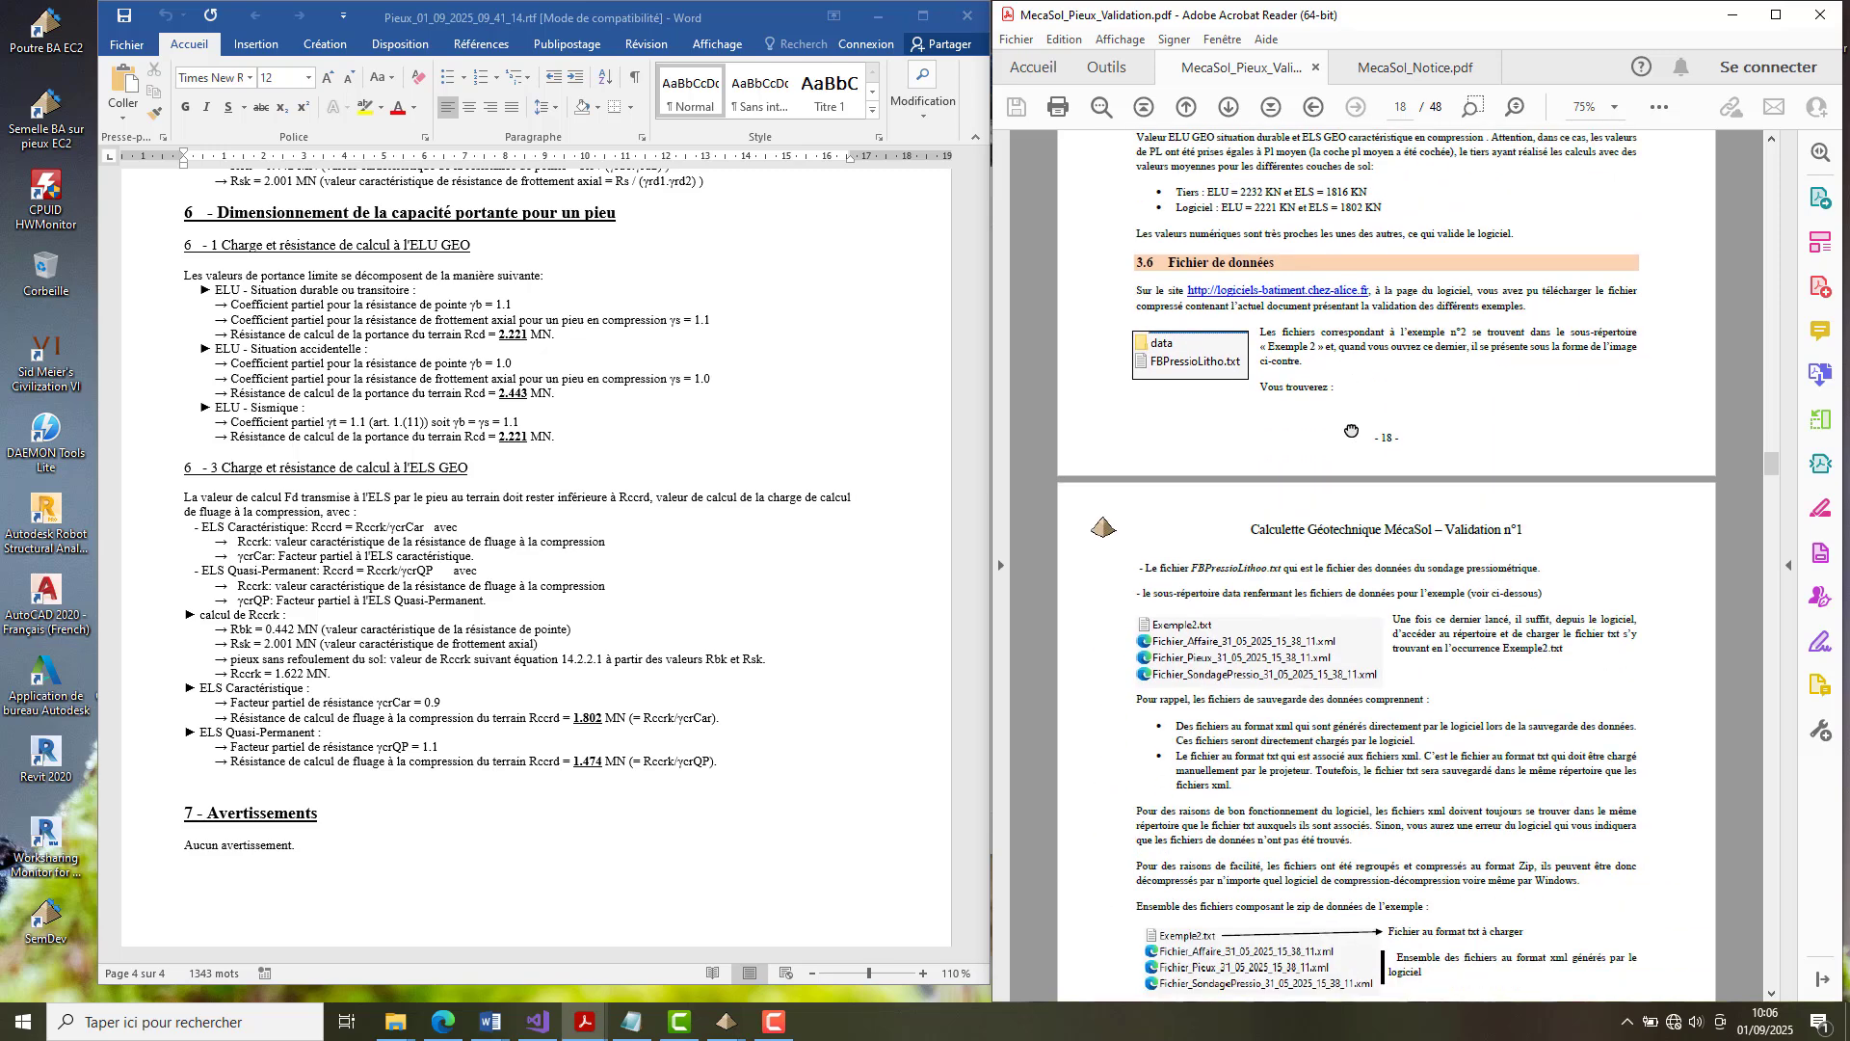
left_click_drag(1286, 550, 1273, 479)
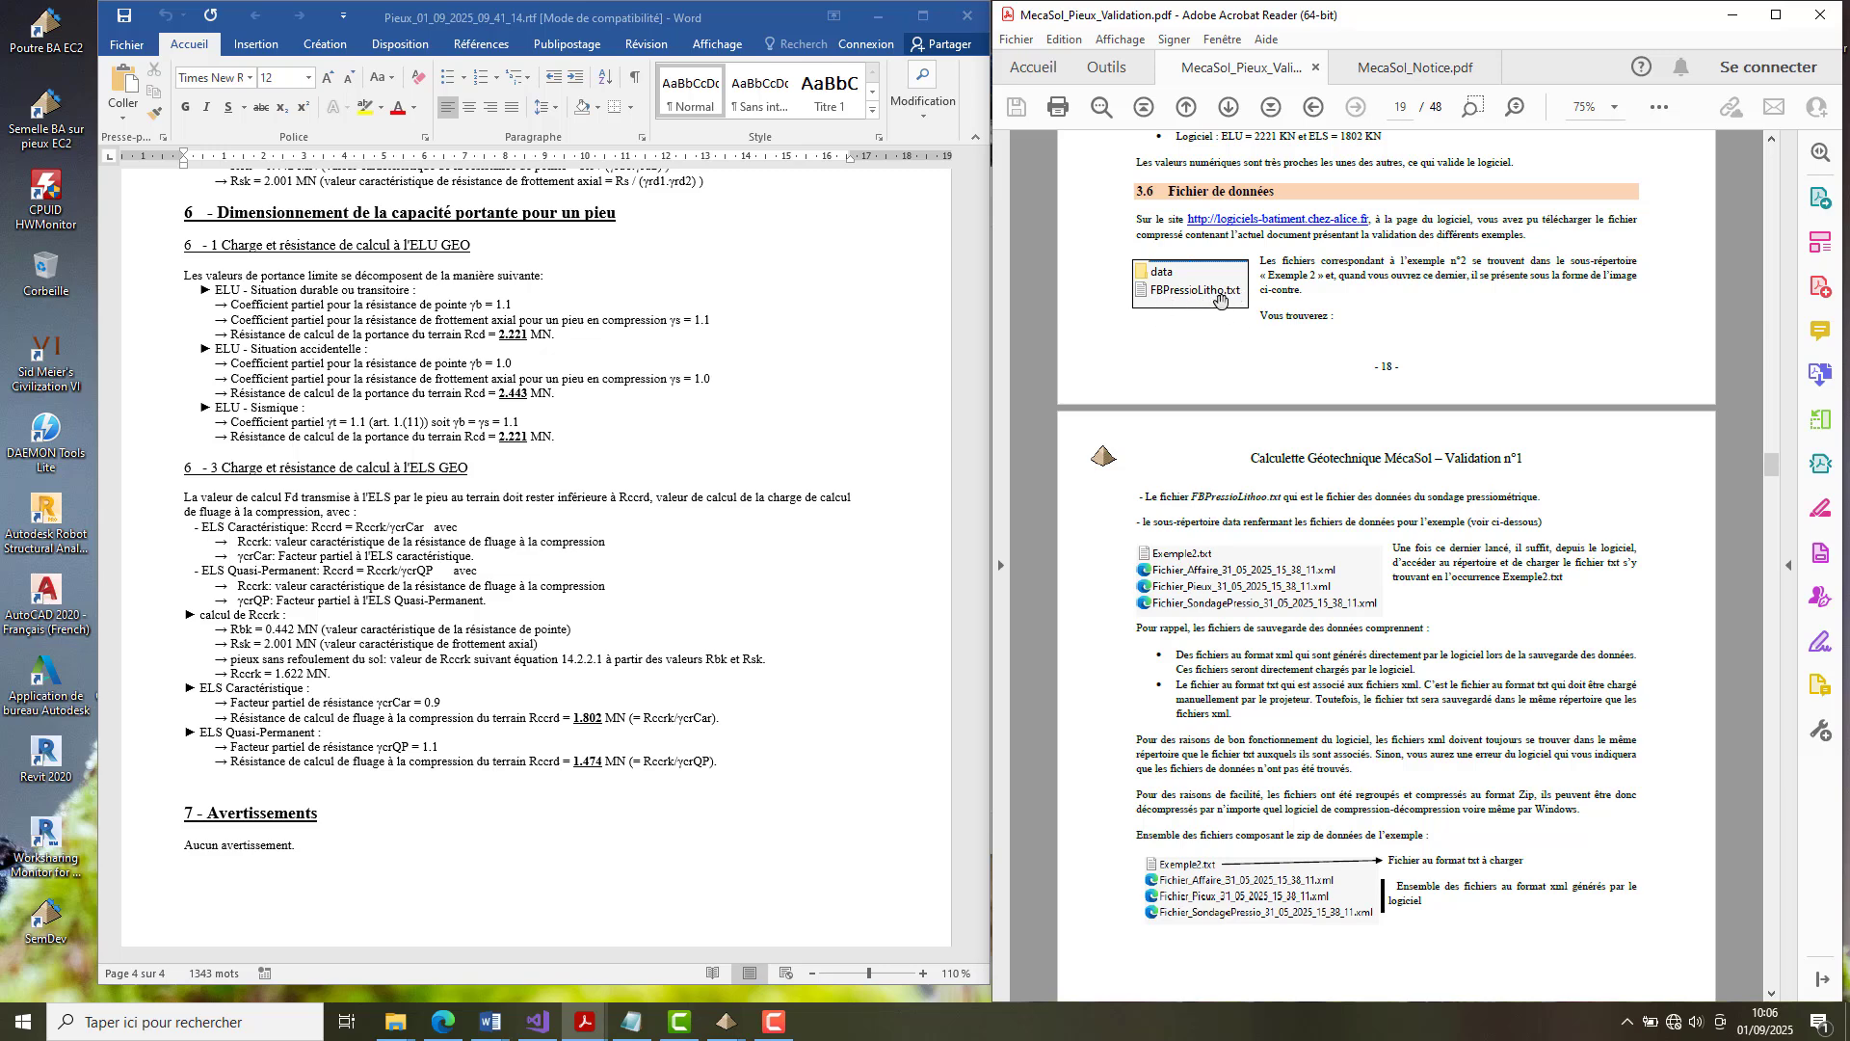
Switch to the MécaSol pile bearing capacity window for the terrain model procedure.
left_click(718, 1036)
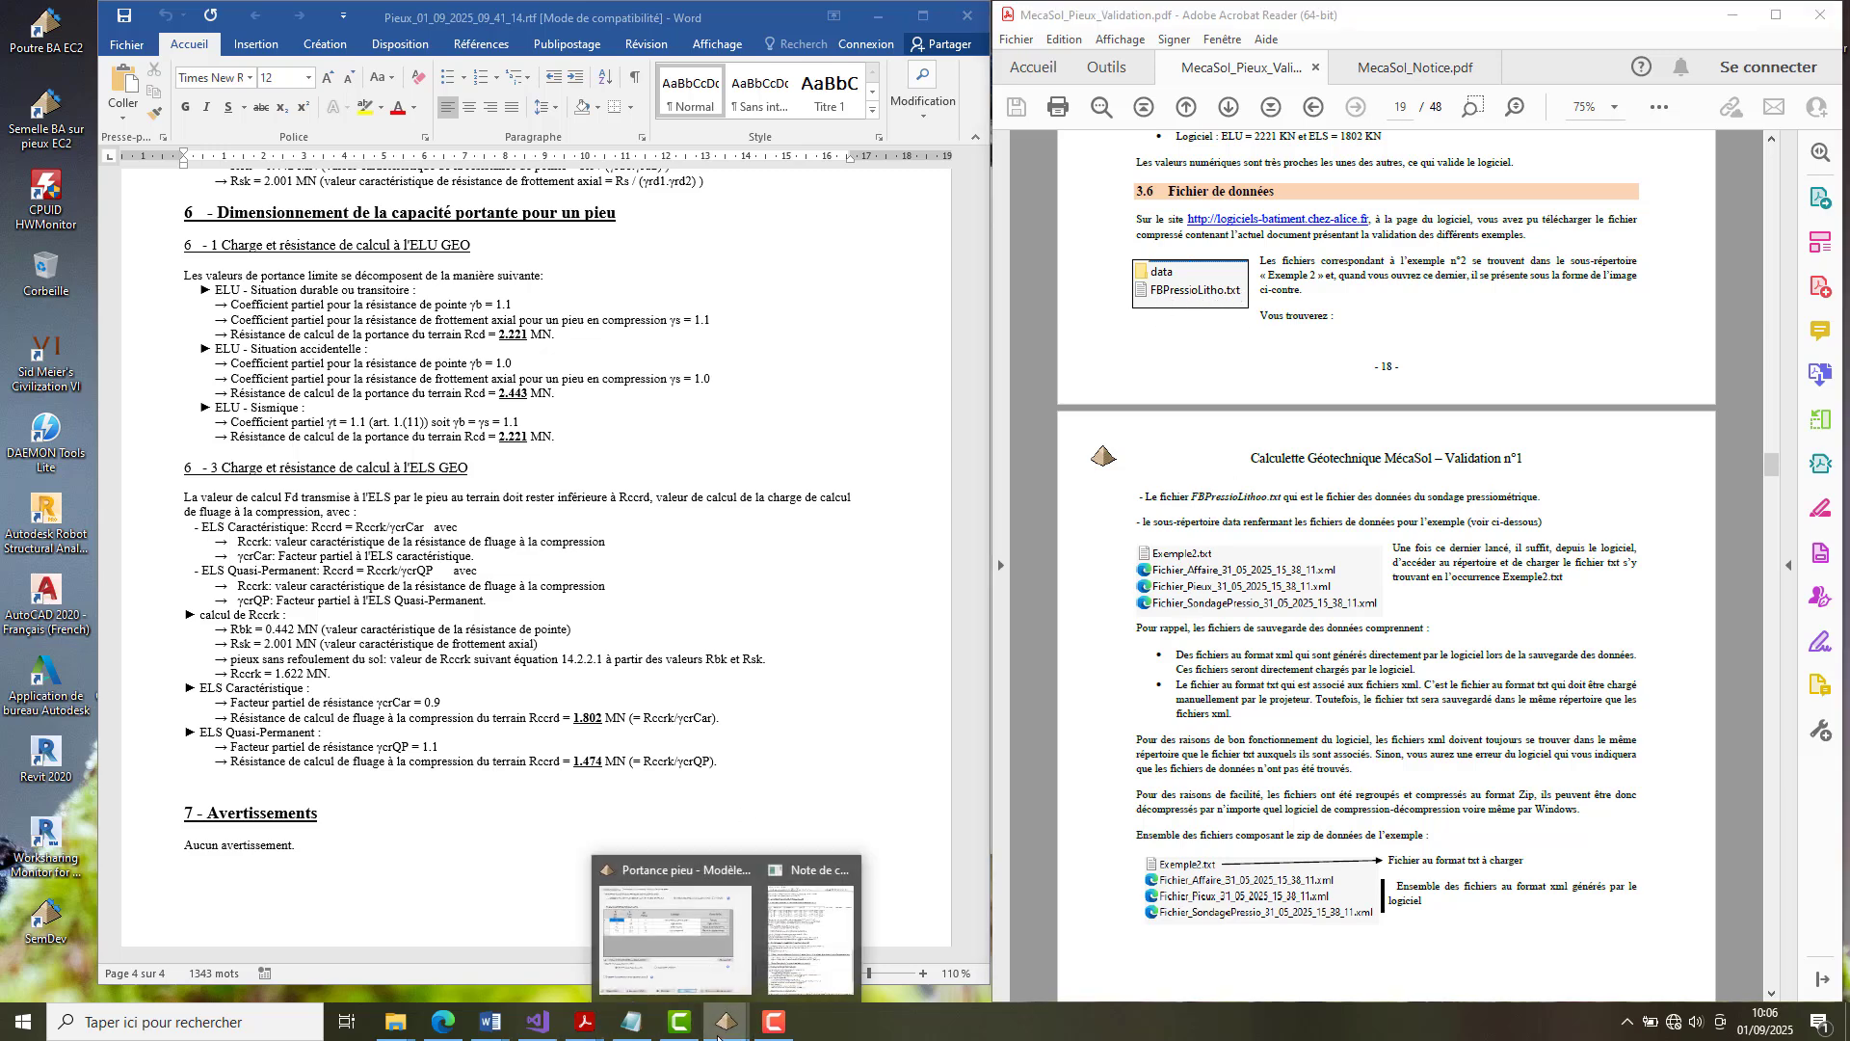
left_click(673, 940)
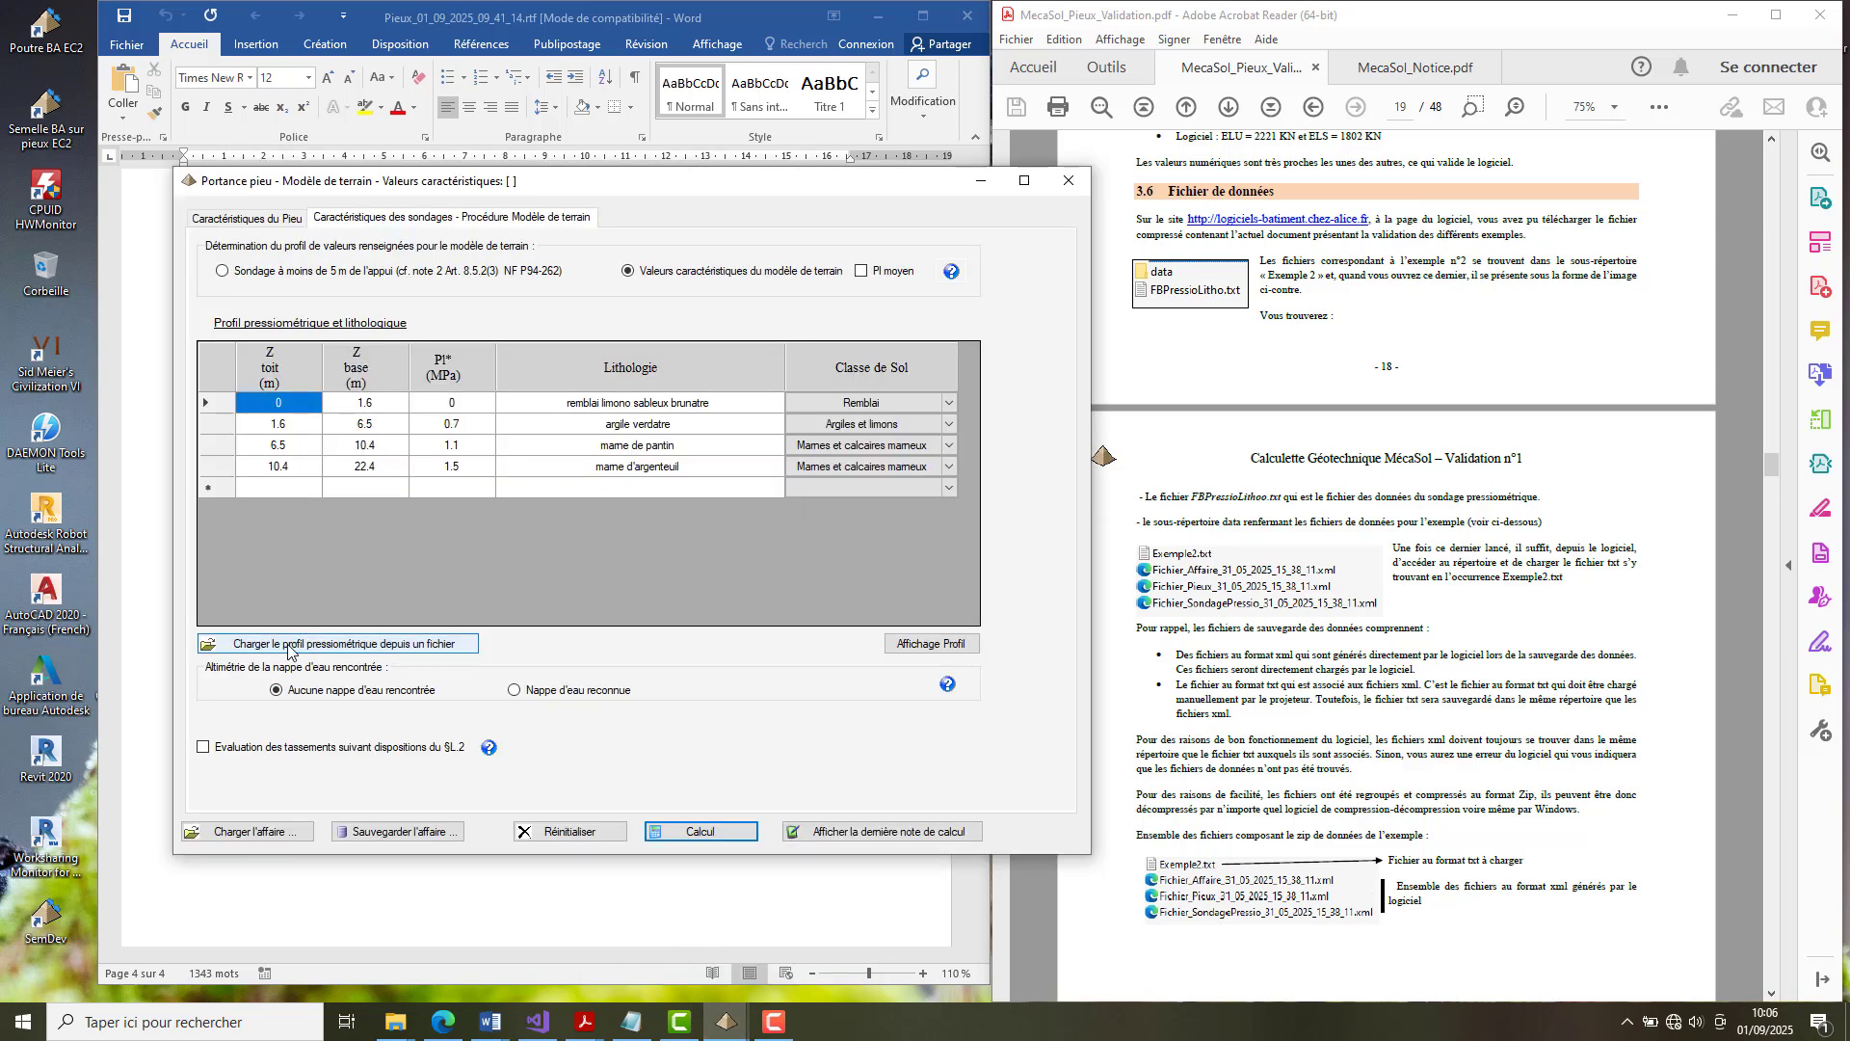